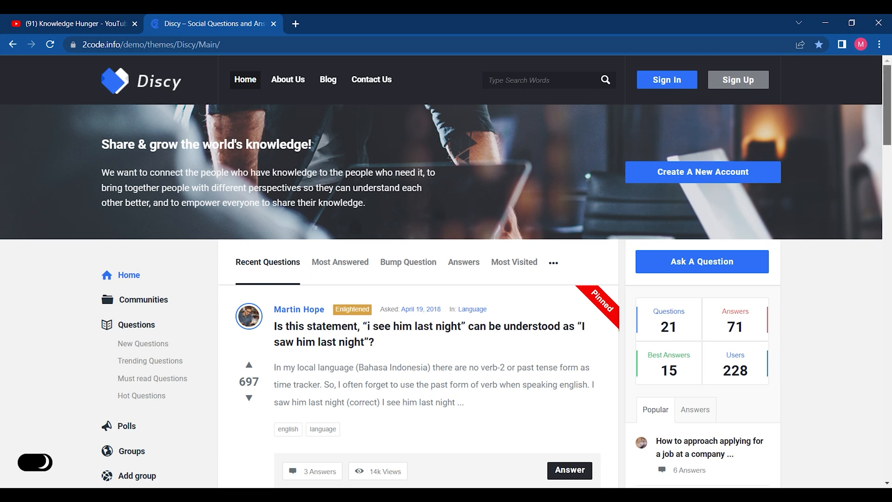
Search Google for "dicy them" in a new browser tab.
scroll(882, 127, "down", 3)
scroll(686, 187, "down", 5)
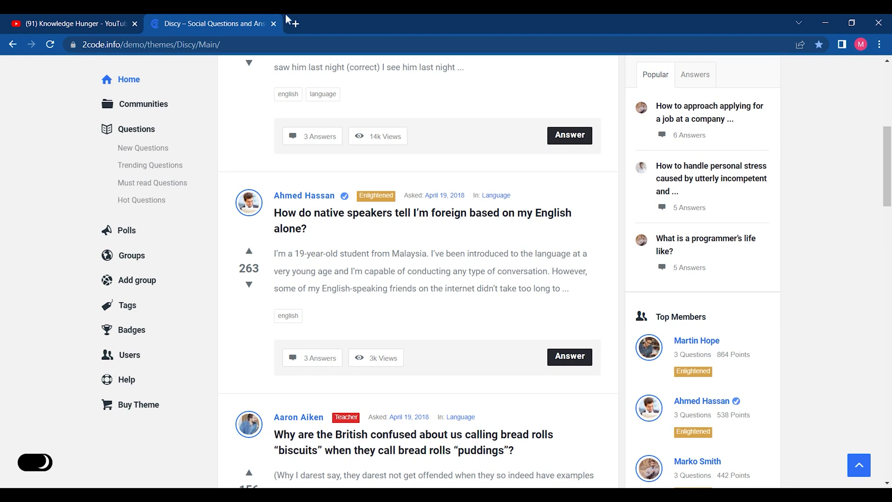
left_click(294, 23)
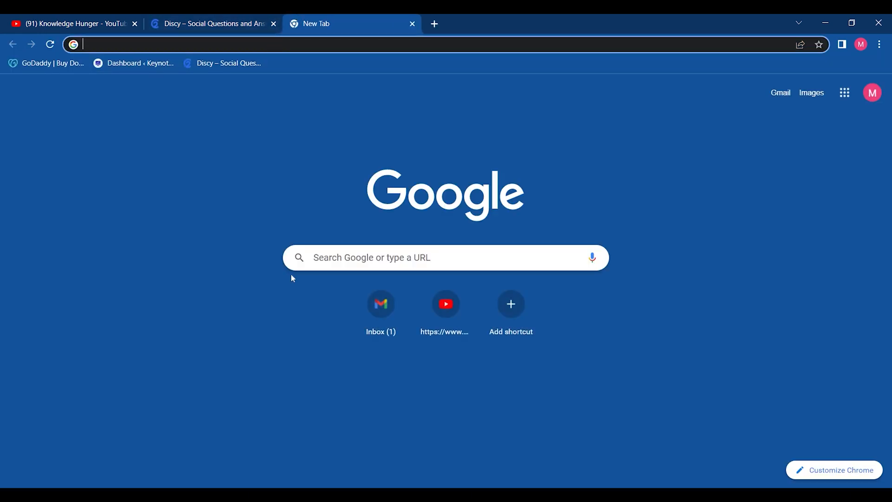
left_click(297, 262)
type("dicy")
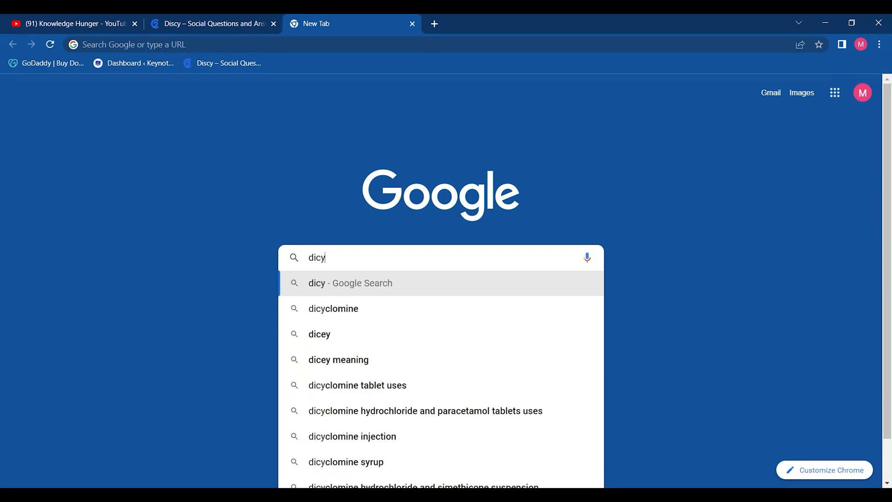
type(" them")
key("Return")
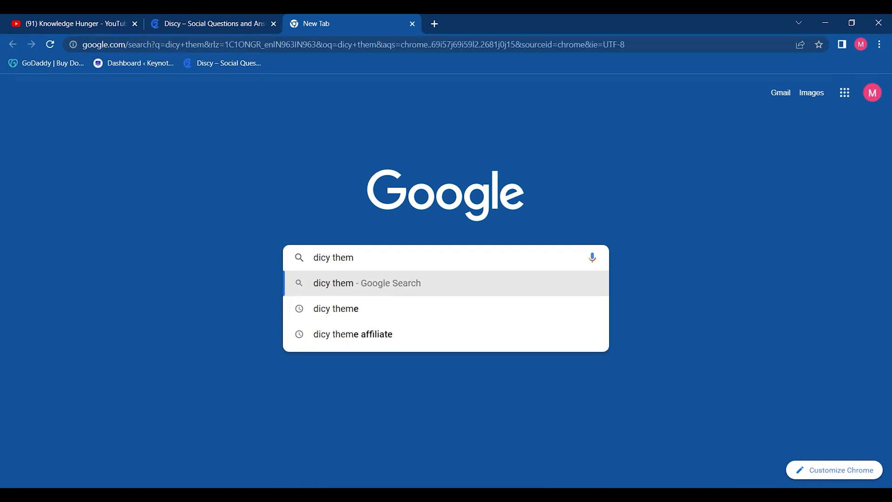
Pass the CAPTCHA check by selecting all images with motorcycles and verifying the selection.
left_click(34, 125)
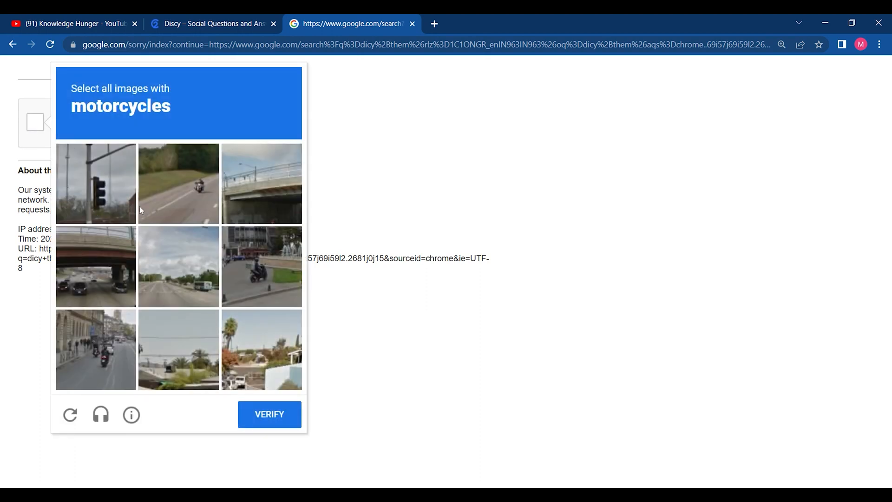
left_click(152, 205)
left_click(254, 277)
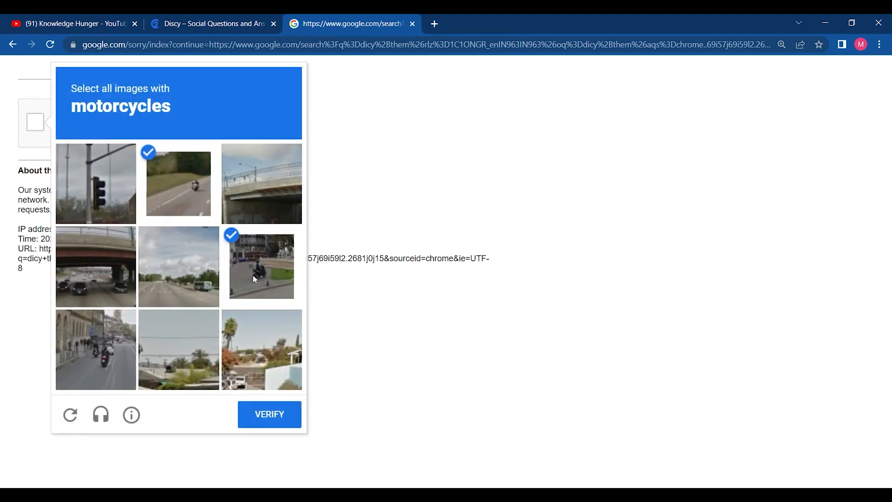
left_click(93, 364)
left_click(252, 422)
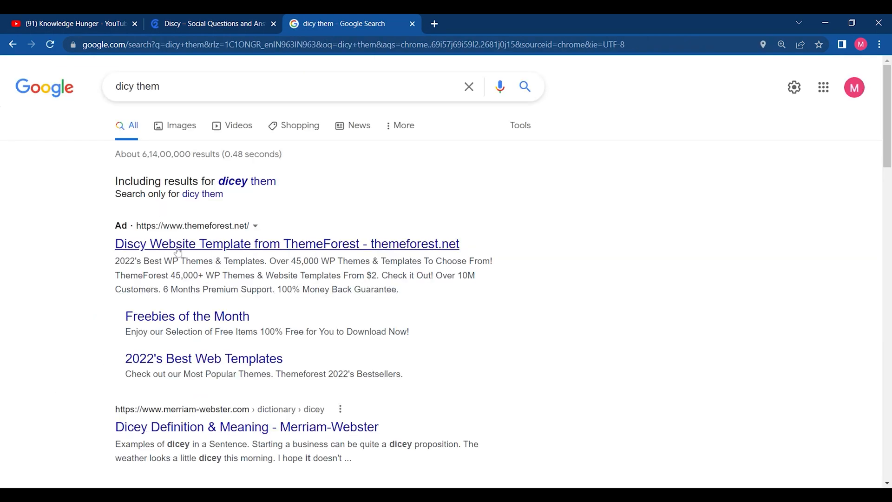
Open the ThemeForest search result and go to the Discy - Social Questions and Answers WordPress Theme item page.
left_click(178, 252)
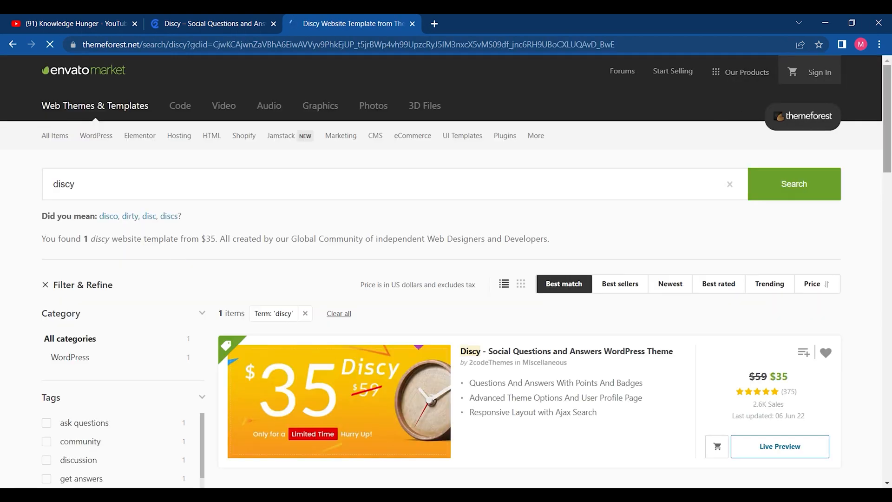
scroll(531, 159, "down", 3)
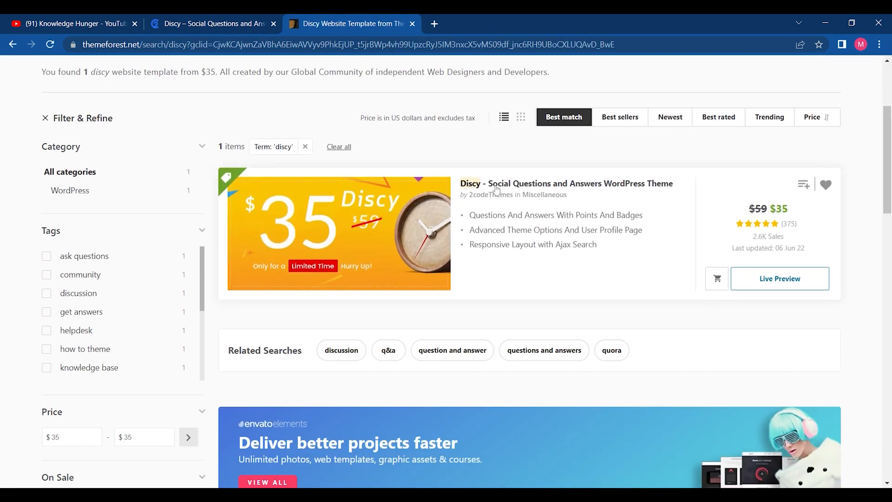
left_click(599, 183)
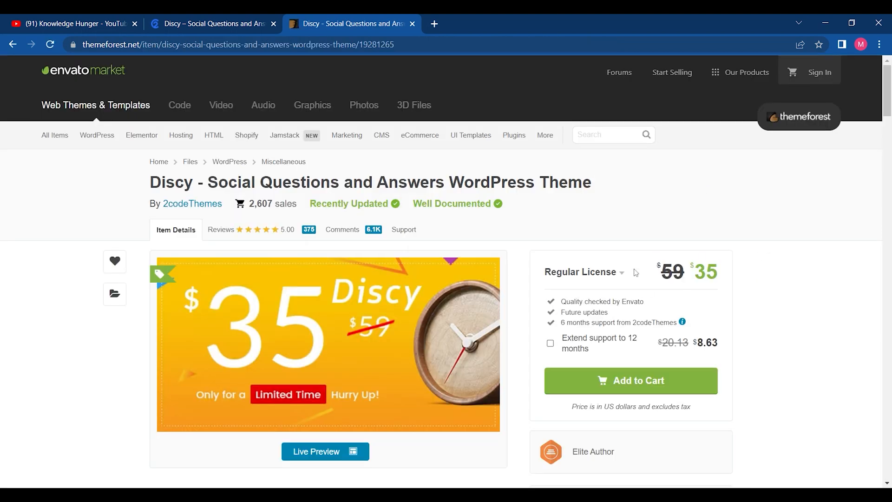
Add the support extension to 12 months to the theme's Regular License.
scroll(647, 292, "down", 2)
scroll(561, 278, "down", 1)
left_click(550, 270)
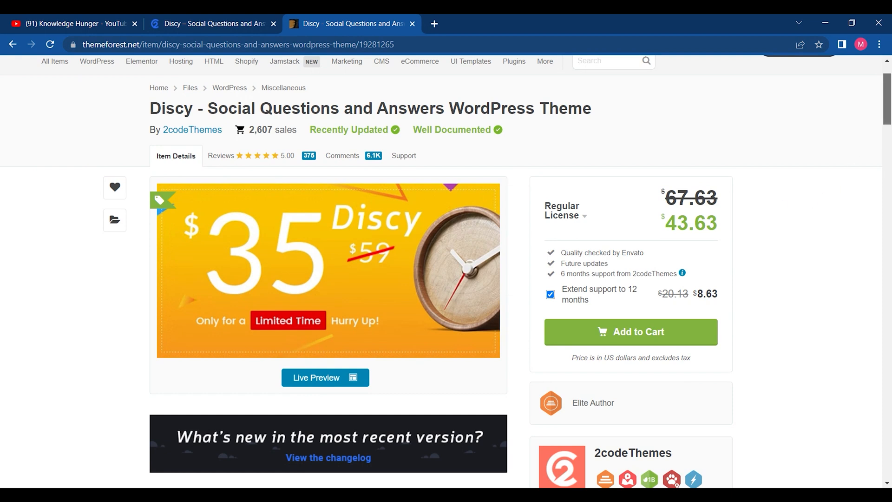
scroll(850, 175, "down", 1)
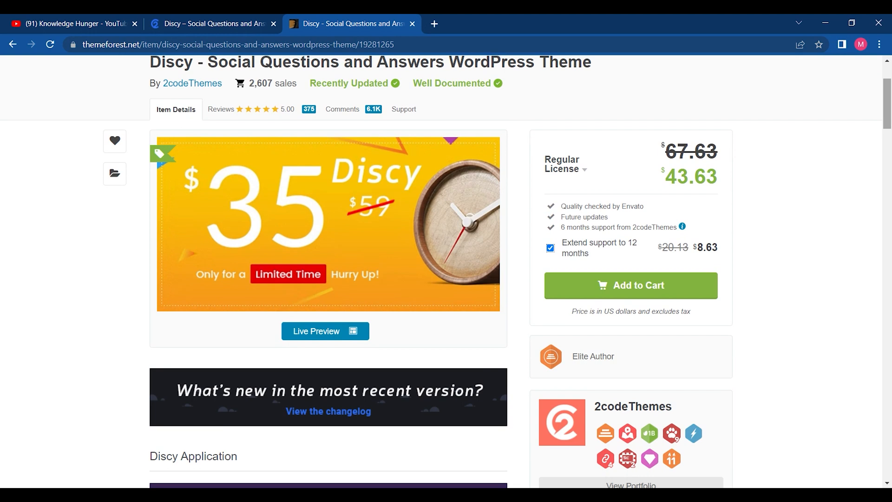
Examine the Discy item description, covering its compatibility details, polls, best answers, points and badges, voting, statistics, RTL support and user profile features.
scroll(446, 272, "down", 10)
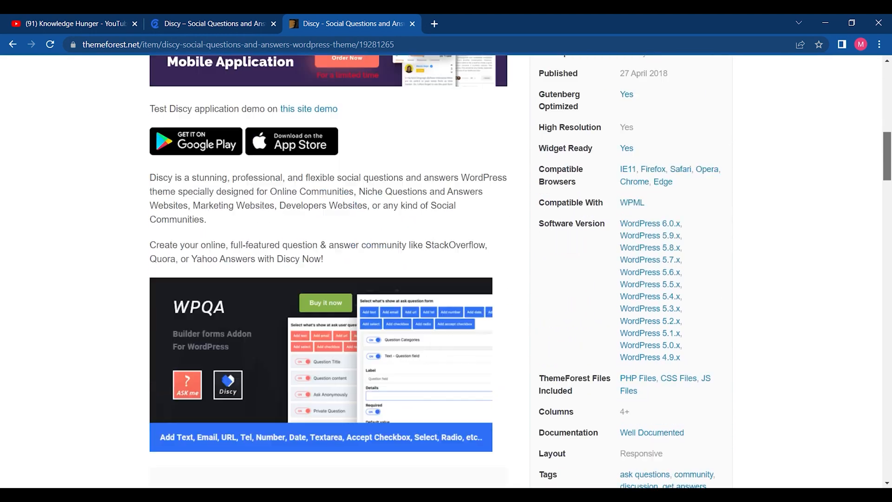
scroll(885, 203, "down", 4)
scroll(885, 203, "down", 8)
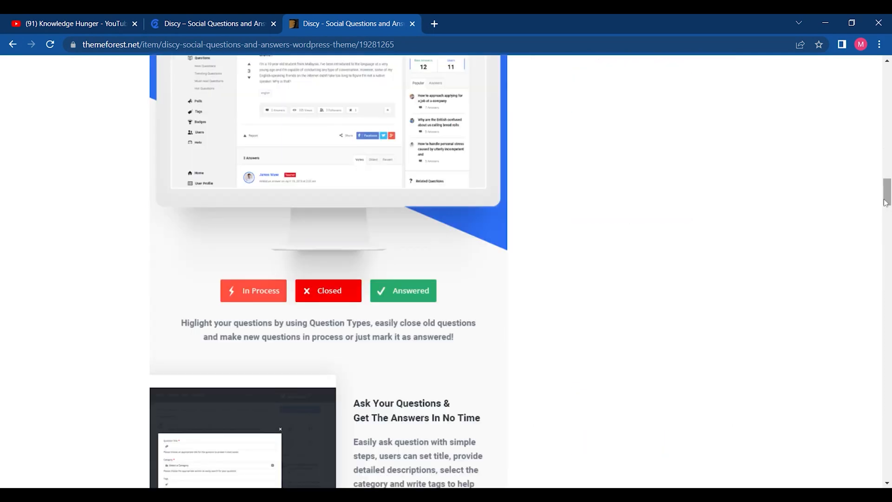
left_click_drag(885, 203, 887, 123)
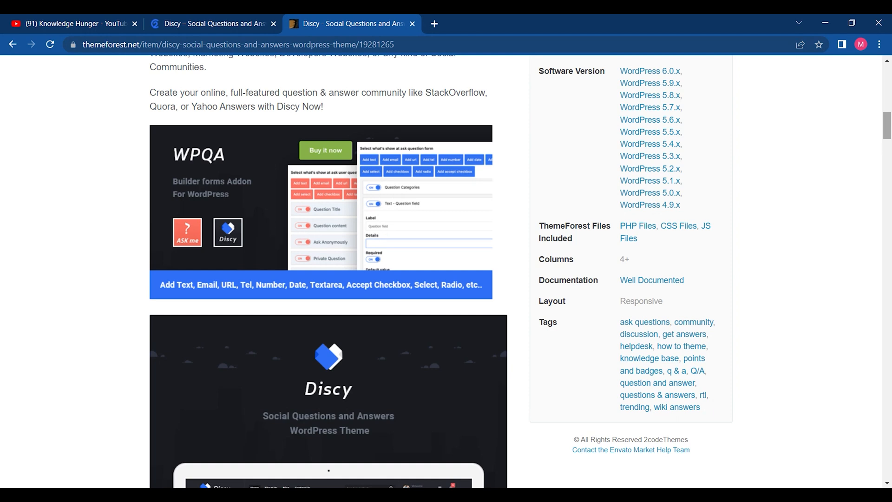
left_click_drag(887, 123, 889, 229)
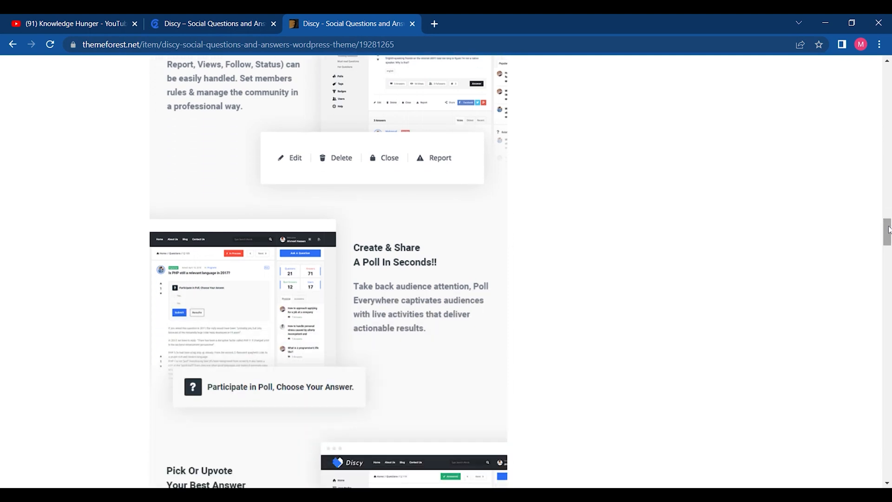
left_click_drag(889, 229, 890, 240)
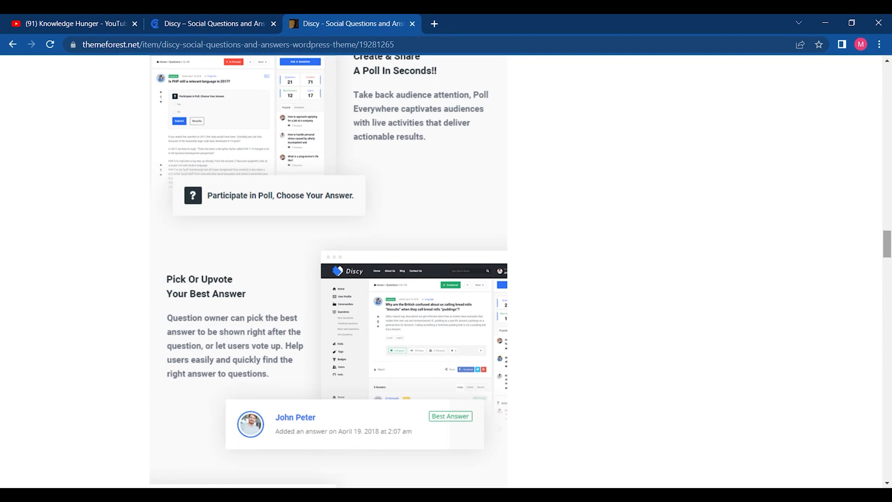
left_click_drag(890, 241, 890, 259)
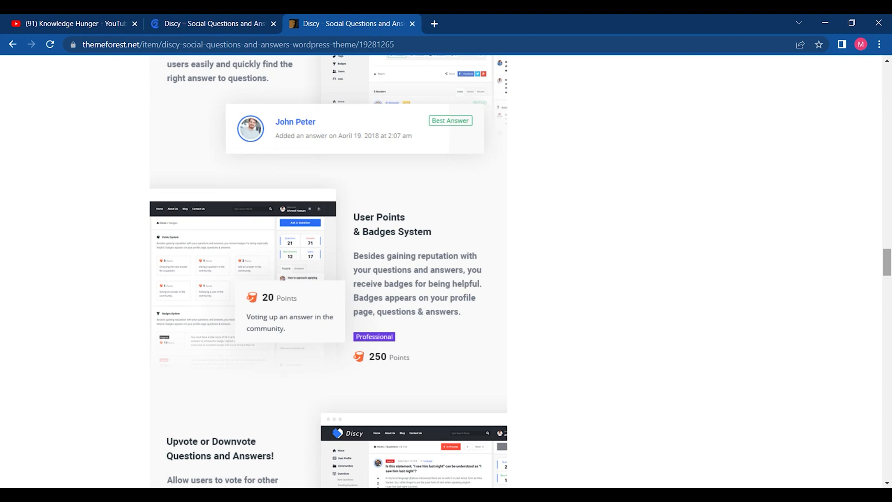
left_click_drag(889, 261, 888, 286)
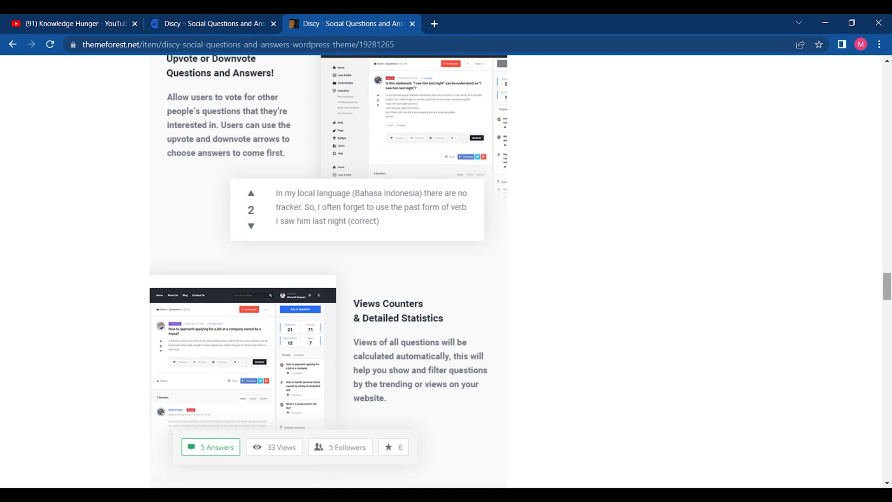
left_click_drag(888, 286, 889, 300)
scroll(401, 312, "down", 7)
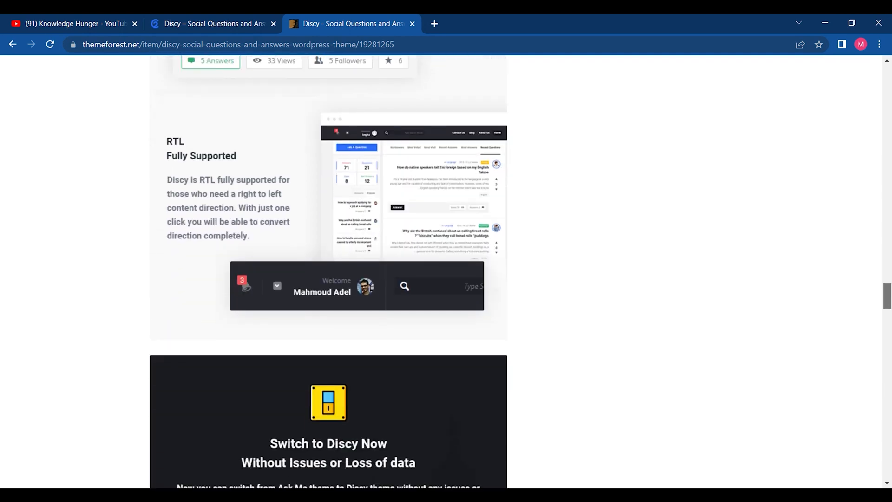
scroll(402, 312, "down", 8)
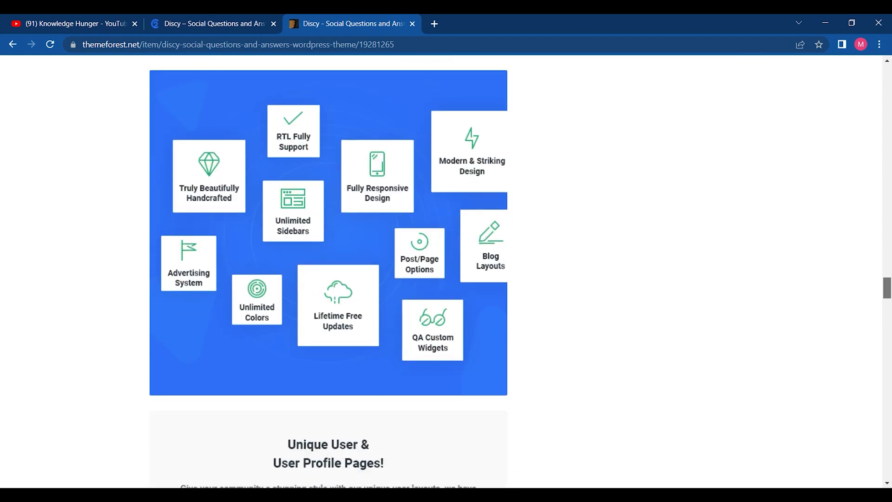
scroll(401, 312, "down", 8)
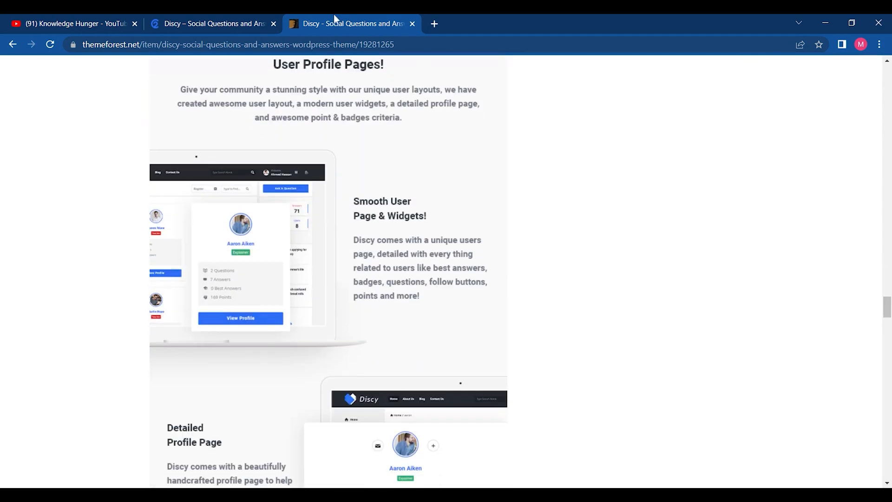
Return to the Discy demo home page and open the pinned question "Is this statement, 'i see him last night'…".
left_click(267, 14)
left_click_drag(887, 166, 888, 104)
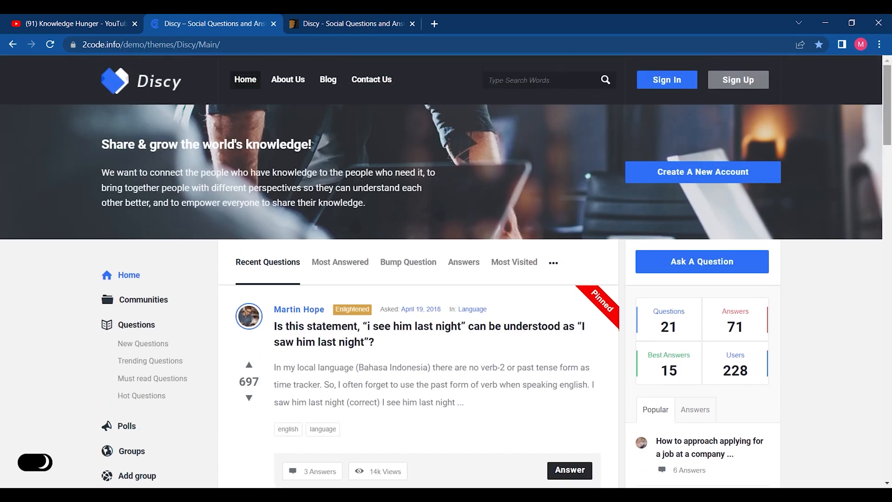
left_click(162, 93)
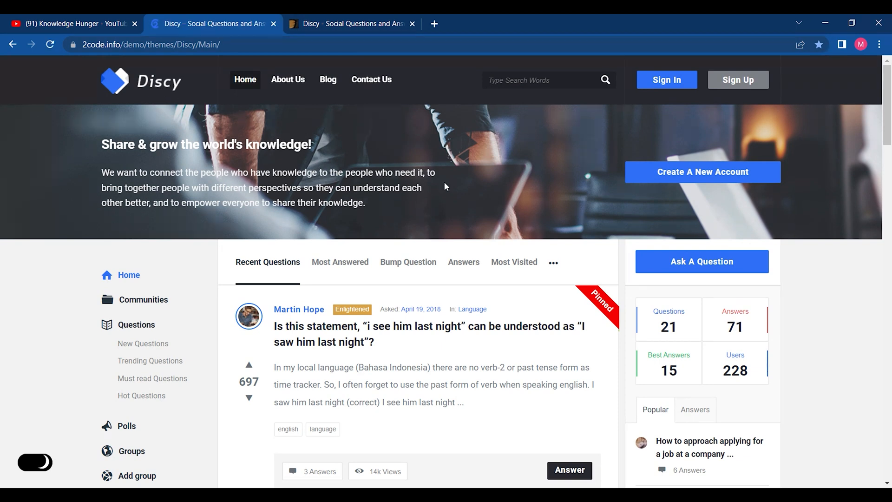
scroll(418, 184, "down", 3)
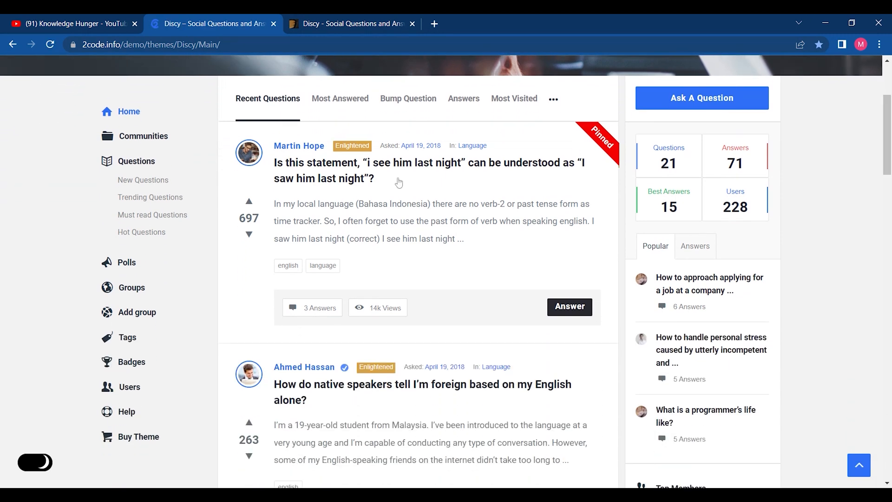
left_click(334, 175)
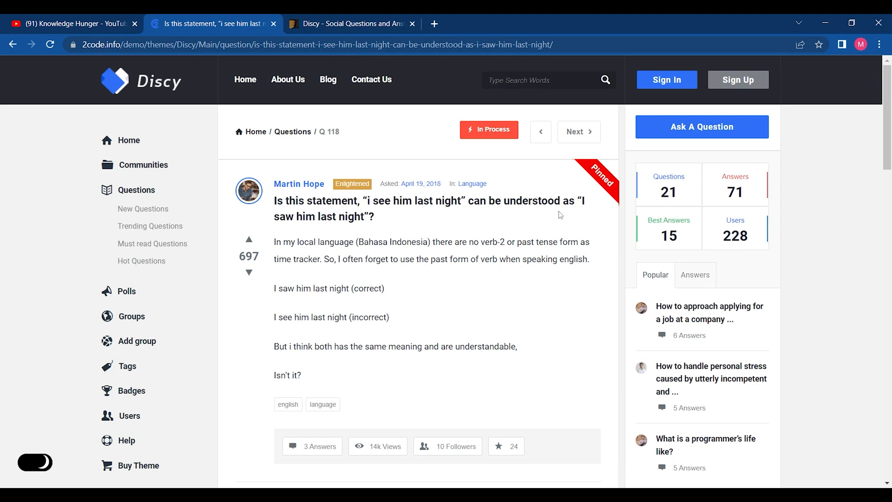
Try the voting on the pinned question with one upvote and two downvotes.
left_click(249, 239)
left_click(249, 274)
left_click(249, 274)
Open the question author's profile and display the list of questions they posted.
left_click(290, 187)
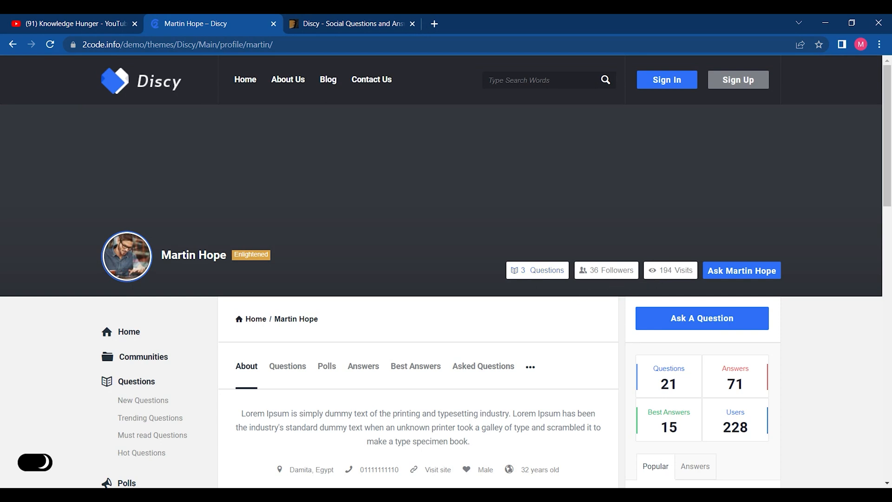
scroll(856, 161, "down", 3)
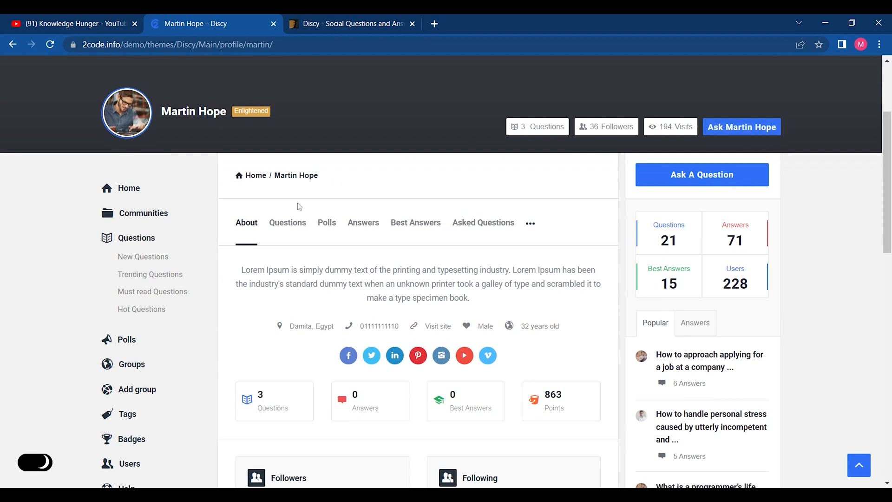
left_click(285, 227)
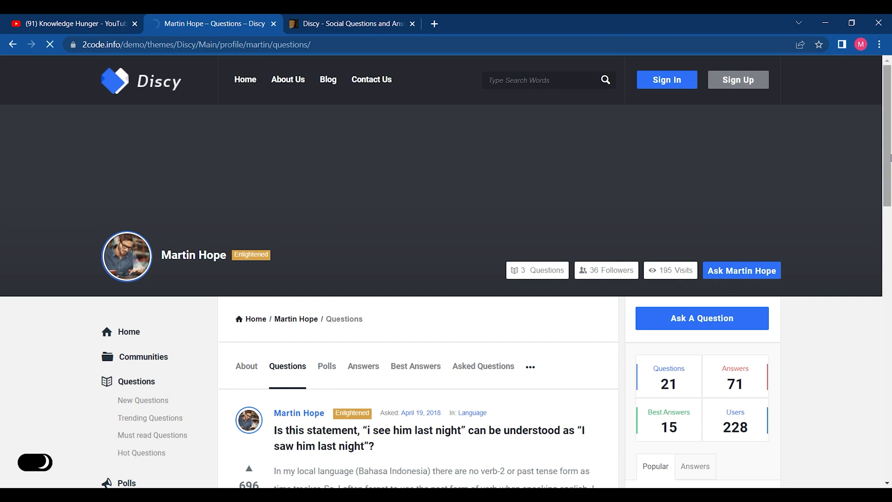
View the author's Polls, Answers, Best Answers and Asked Questions sections, and return to the demo home page.
scroll(890, 202, "down", 5)
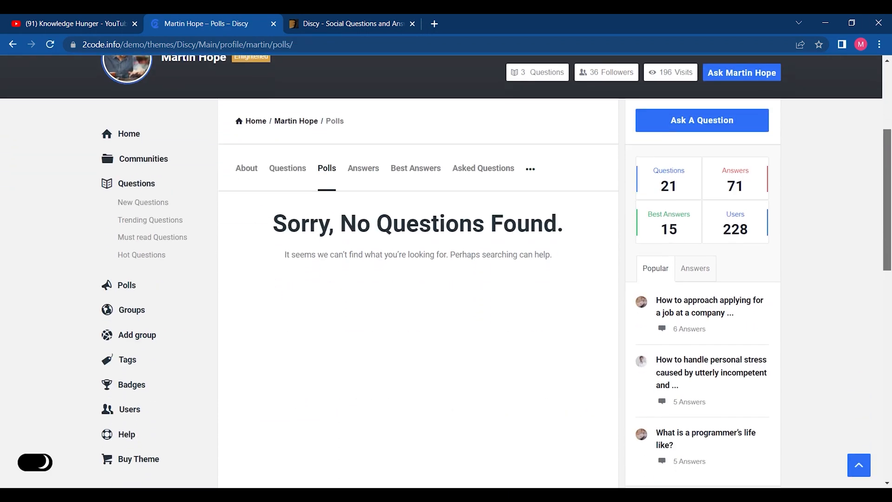
left_click(363, 129)
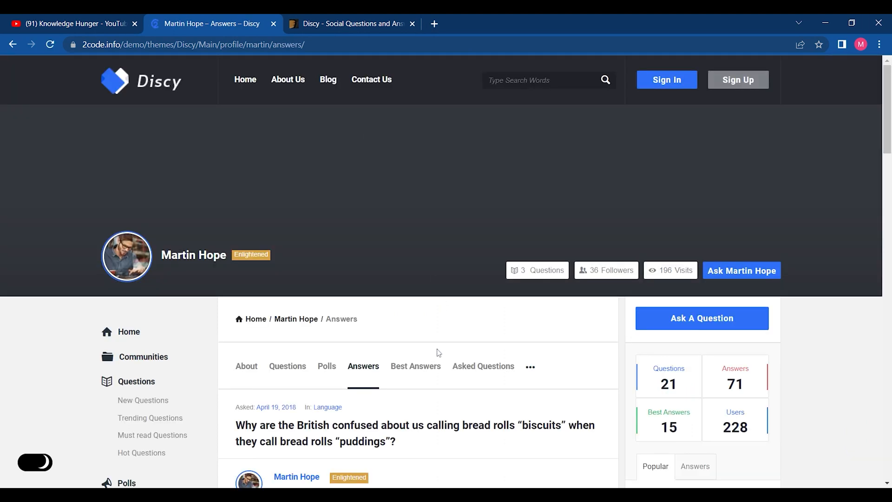
left_click(416, 365)
scroll(433, 158, "down", 4)
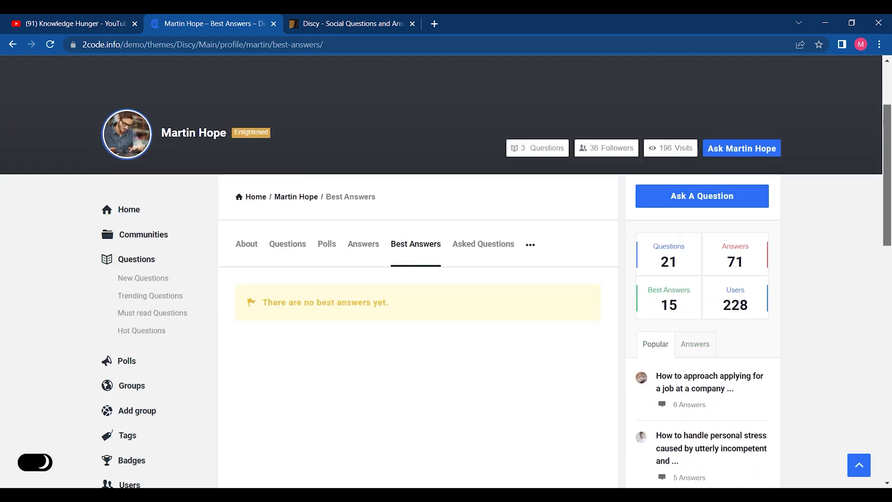
left_click(497, 175)
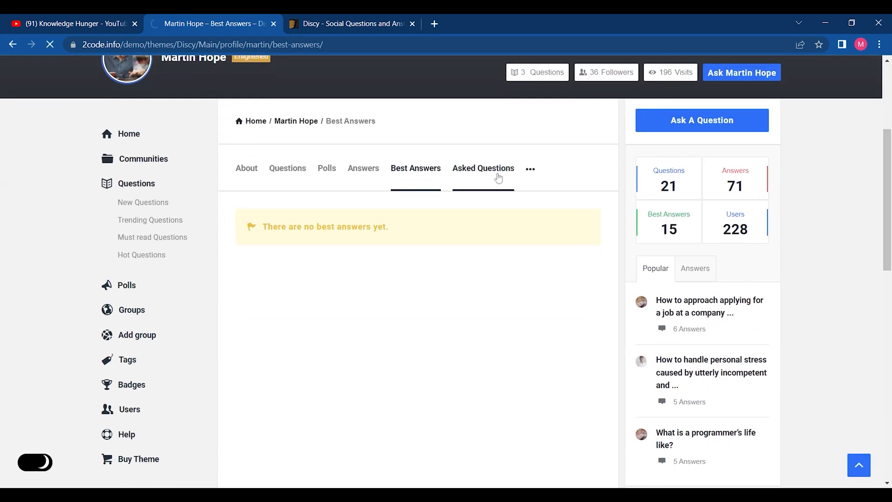
scroll(498, 177, "down", 8)
left_click_drag(891, 269, 891, 200)
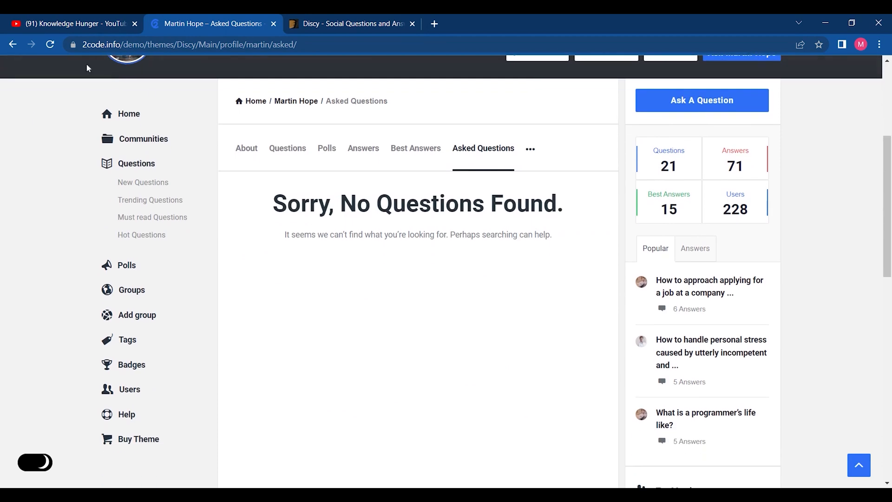
left_click(124, 117)
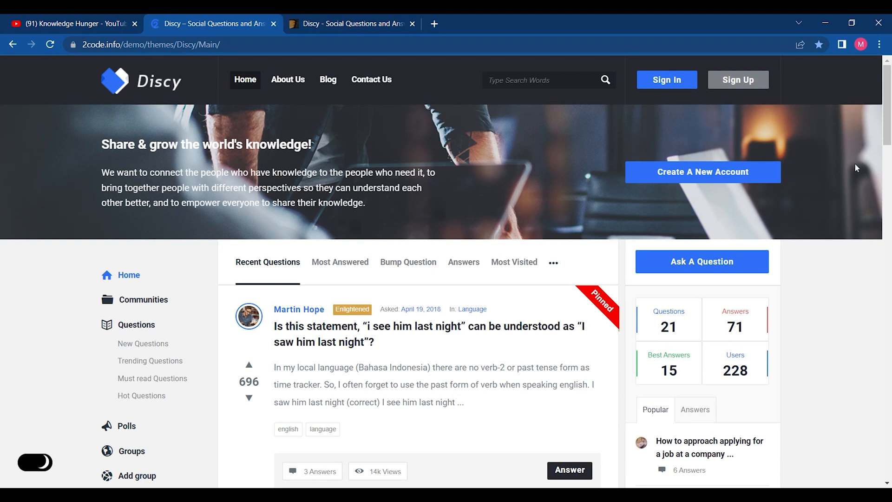
Try to ask a question from the demo home page and dismiss the login form.
scroll(685, 185, "down", 2)
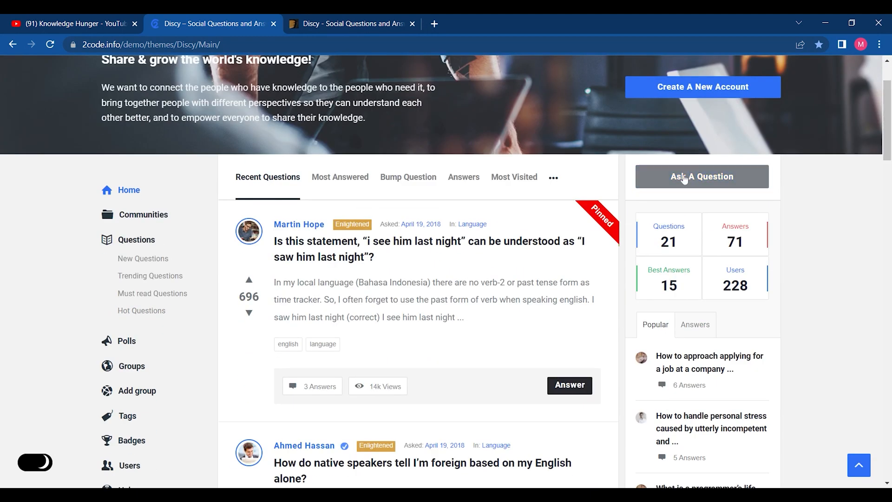
left_click(685, 179)
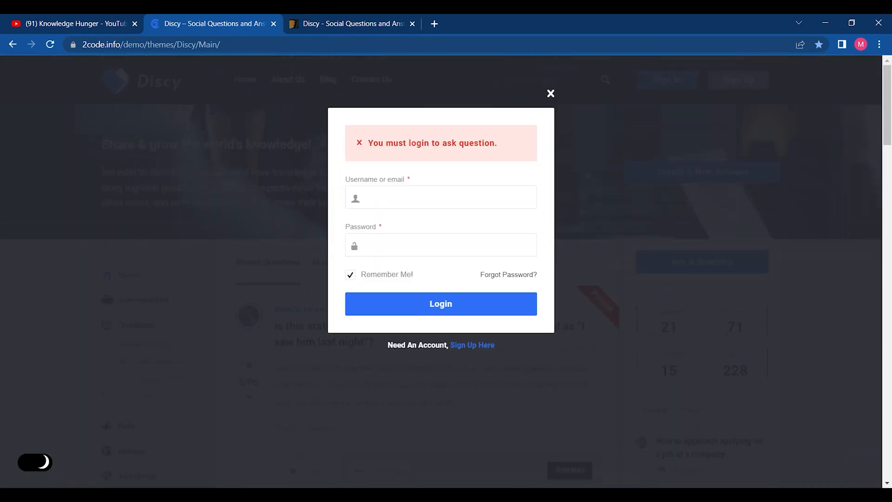
left_click(550, 94)
Open the Communities page of the demo site and look through its list of communities.
left_click(129, 302)
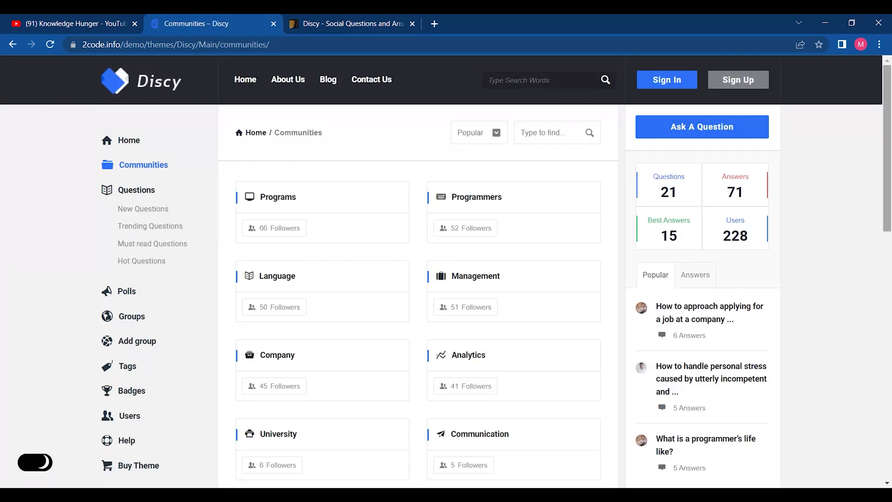
scroll(129, 302, "down", 2)
scroll(446, 271, "down", 1)
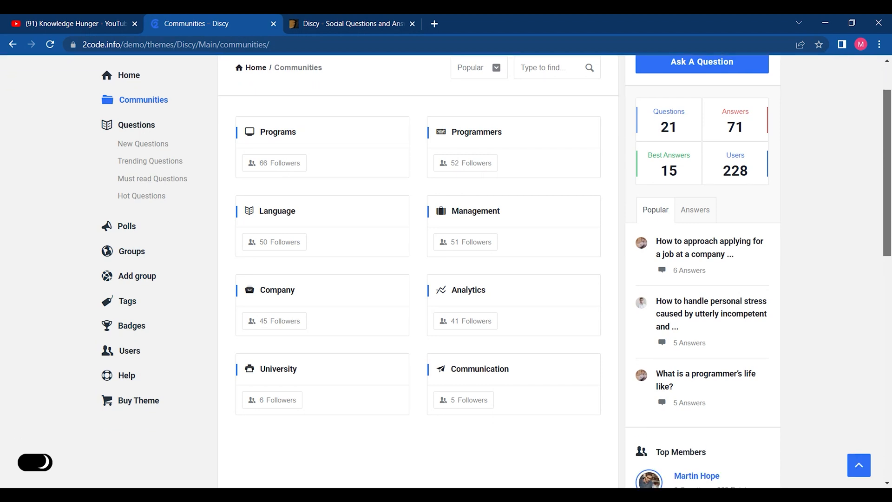
scroll(446, 271, "down", 1)
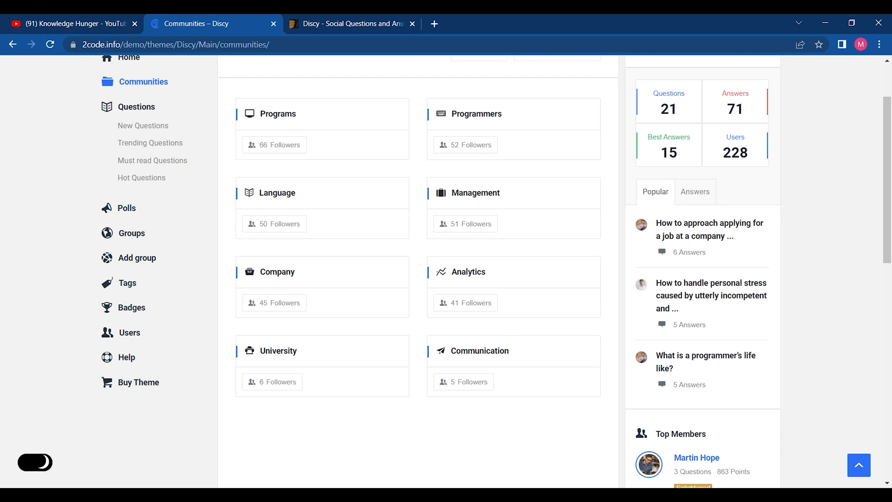
Browse the demo site's Polls, Groups and Tags pages.
left_click(124, 212)
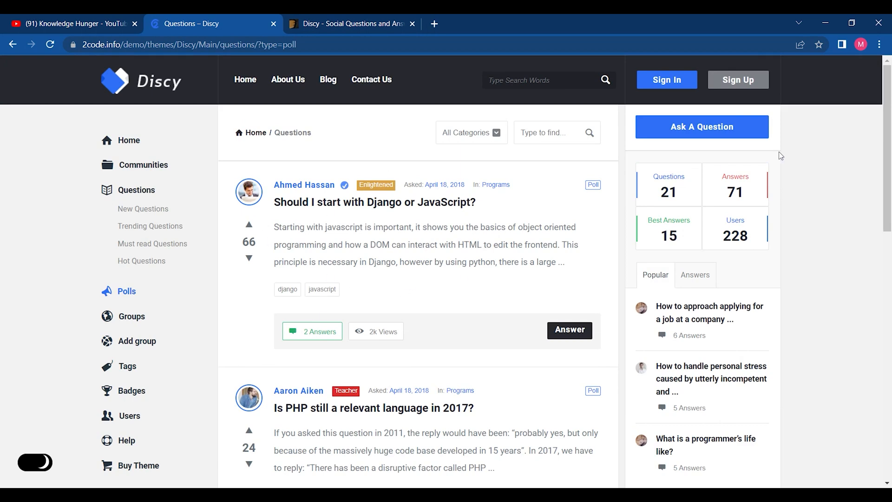
scroll(879, 111, "down", 3)
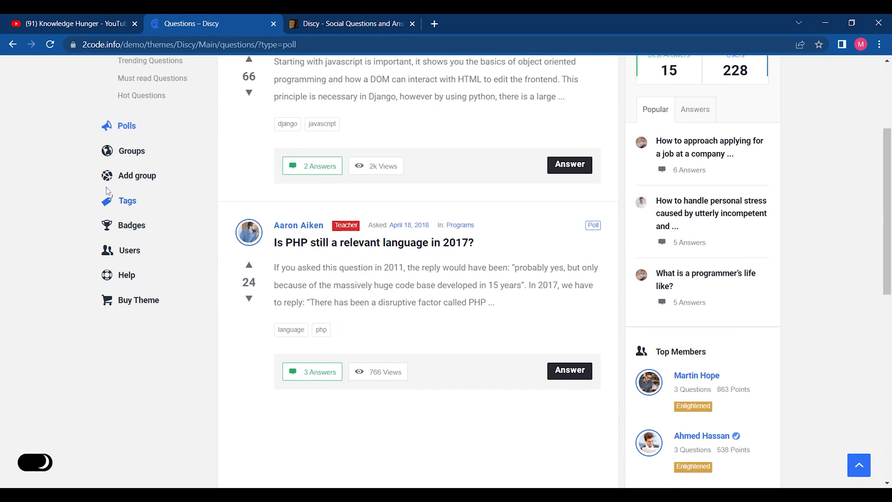
left_click(131, 156)
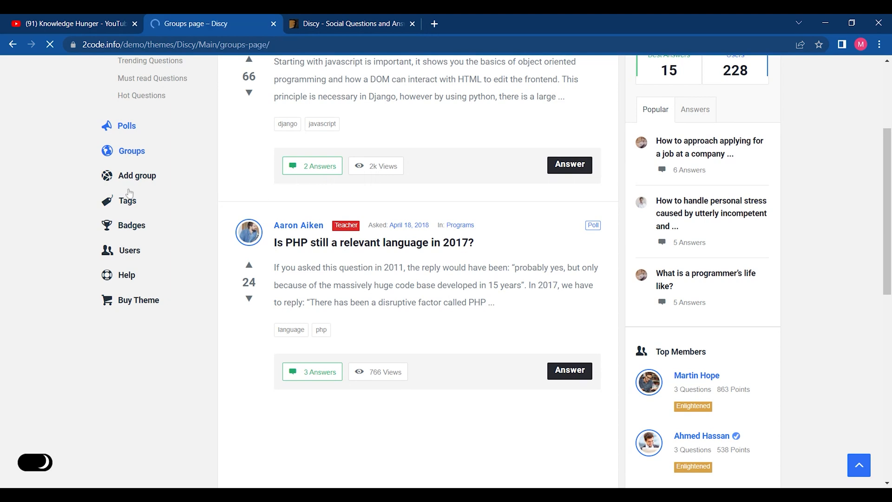
left_click(131, 371)
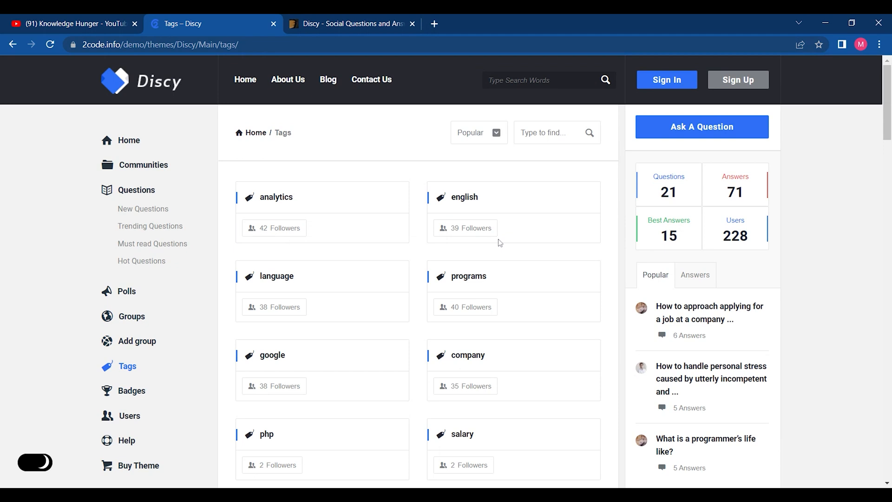
scroll(229, 384, "down", 7)
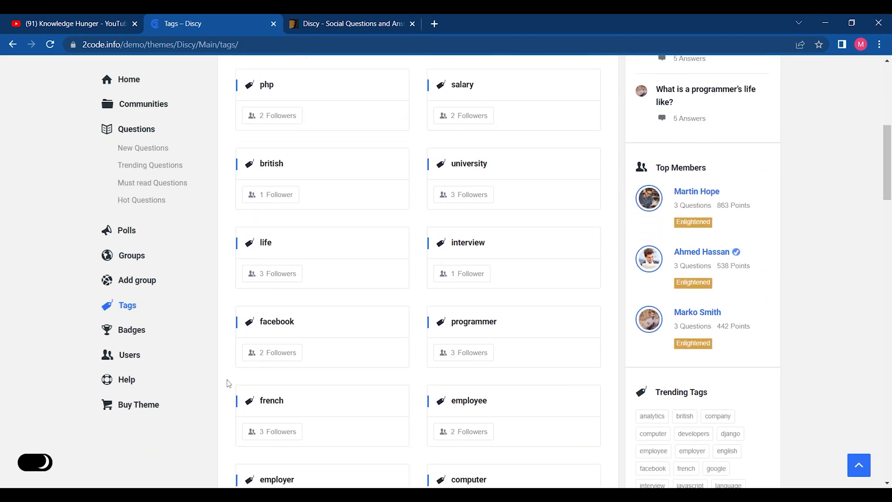
View the points system on the Badges page and the Users list, and return to the demo home page.
left_click(131, 330)
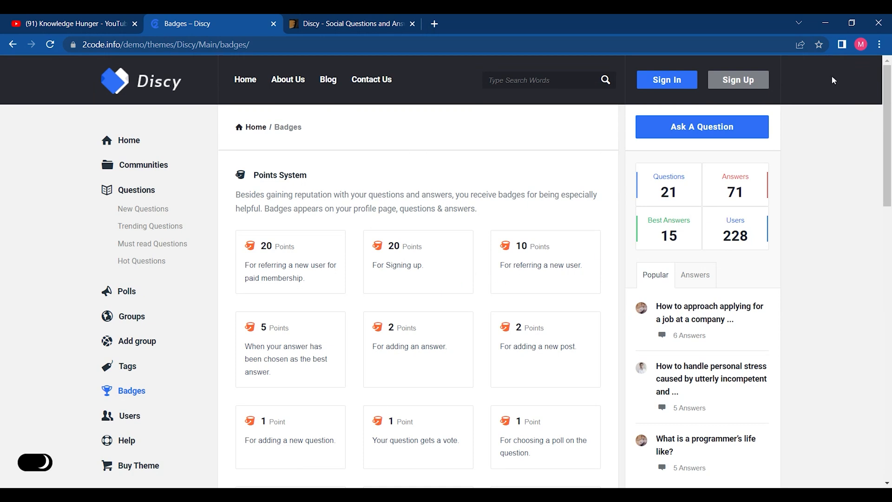
scroll(887, 139, "down", 3)
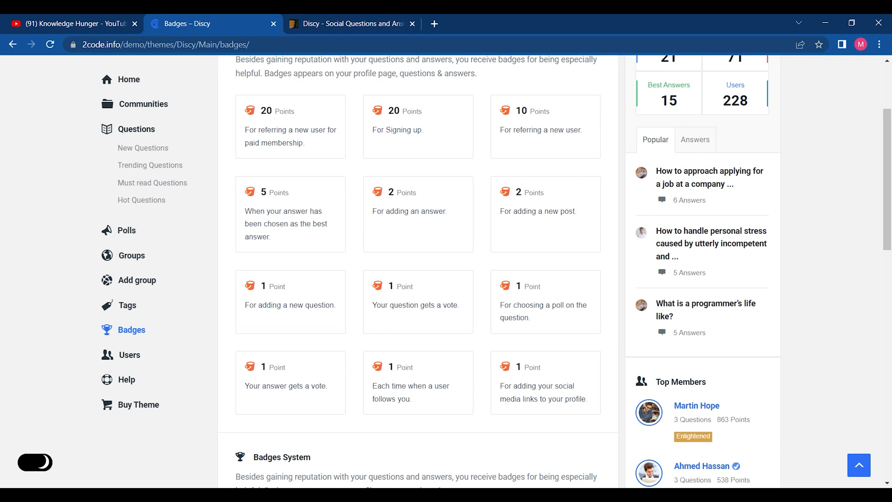
left_click(113, 359)
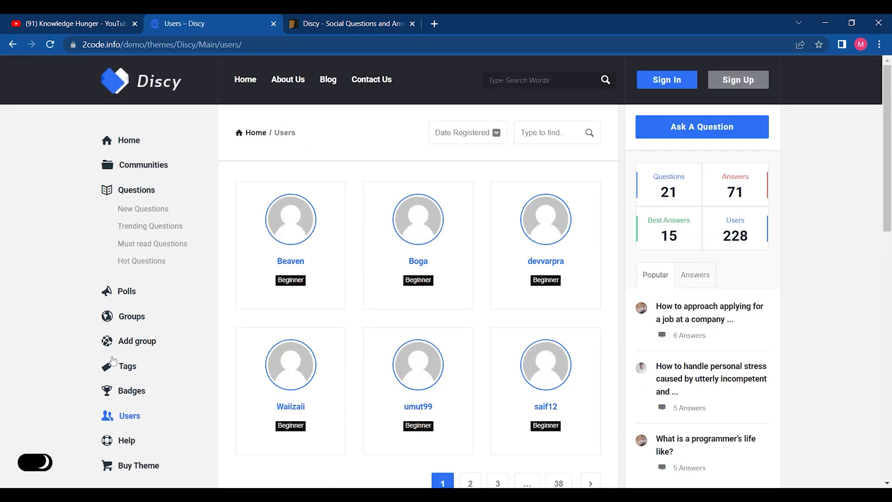
mouse_move(887, 209)
left_mouse_down()
mouse_move(887, 339)
mouse_move(887, 217)
left_mouse_up()
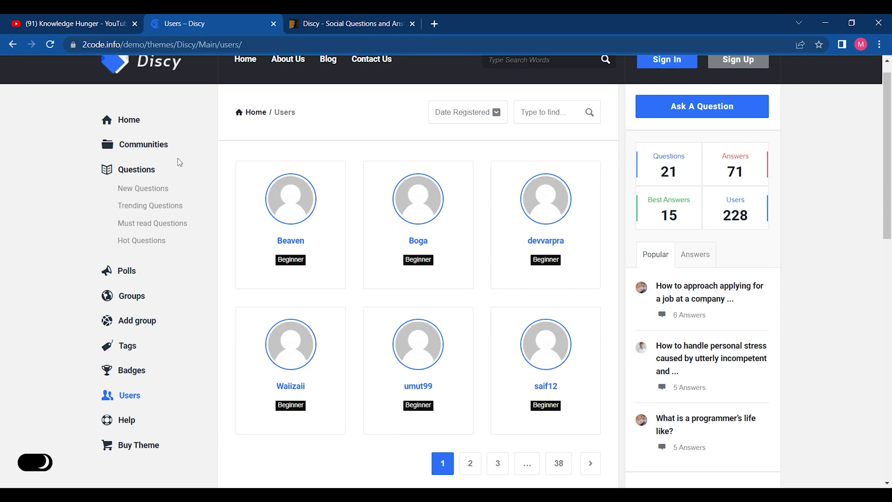
left_click(134, 121)
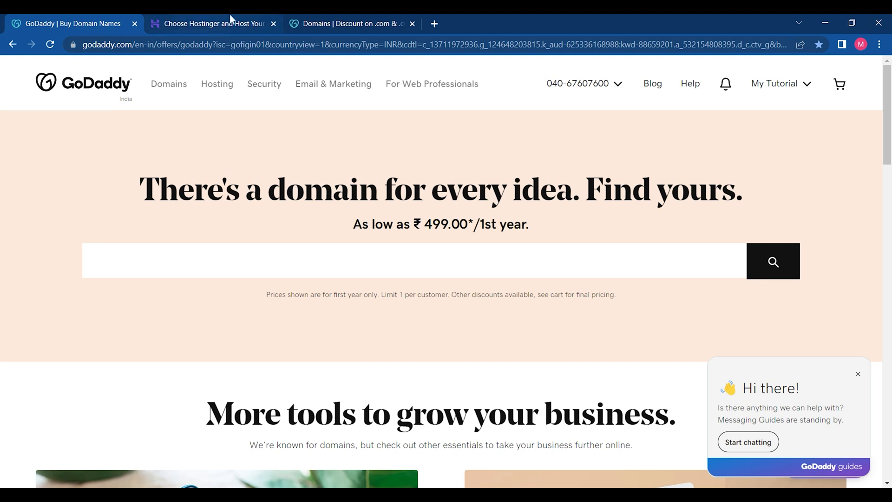
Go back to the hostinger search results, open the sponsored Hostinger web hosting link, and switch to the Hostinger page already open.
left_click(318, 19)
left_click(13, 45)
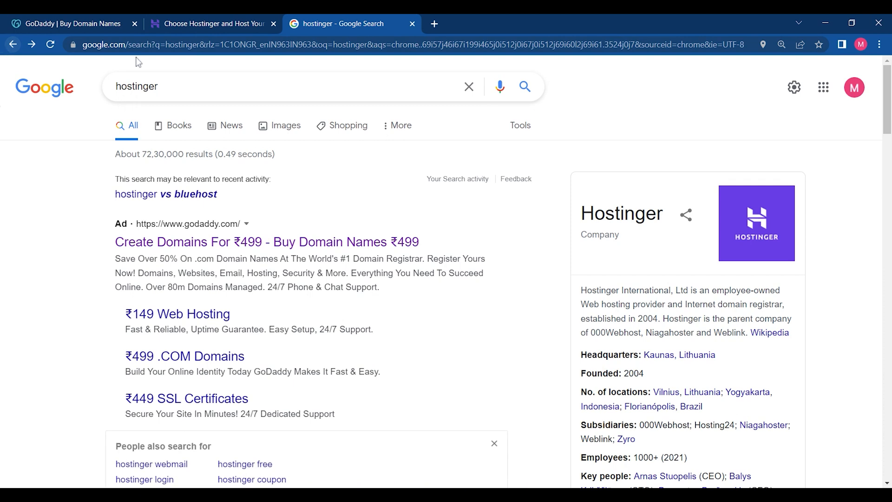
scroll(887, 98, "down", 5)
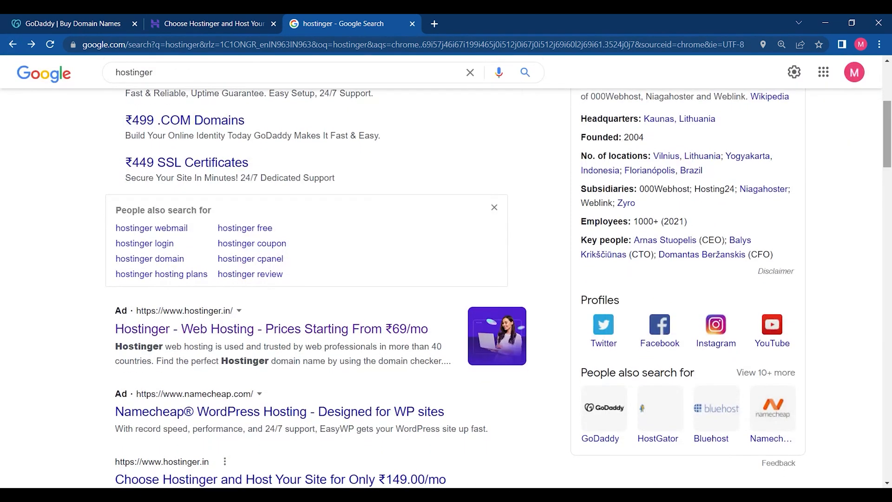
left_click(252, 329)
left_click(181, 21)
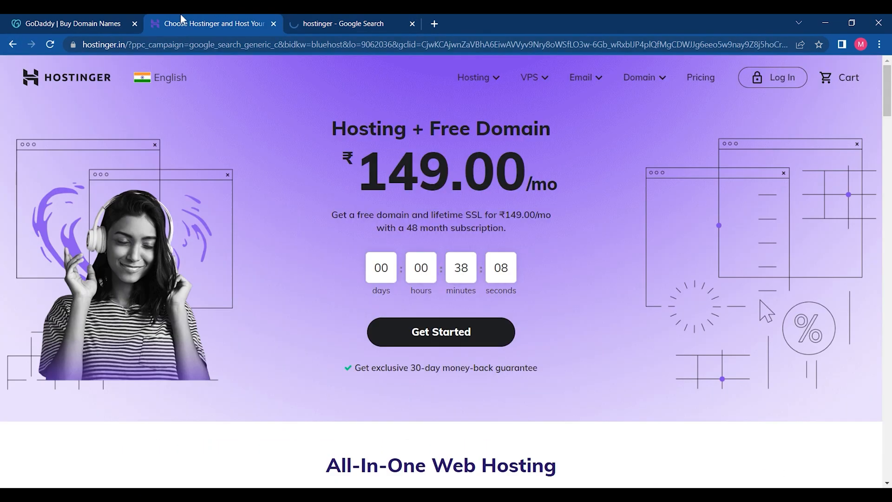
Search Google for bluehost in place of the duplicate Hostinger page and open the Bluehost India official website.
left_click(318, 23)
left_click(318, 47)
type("b")
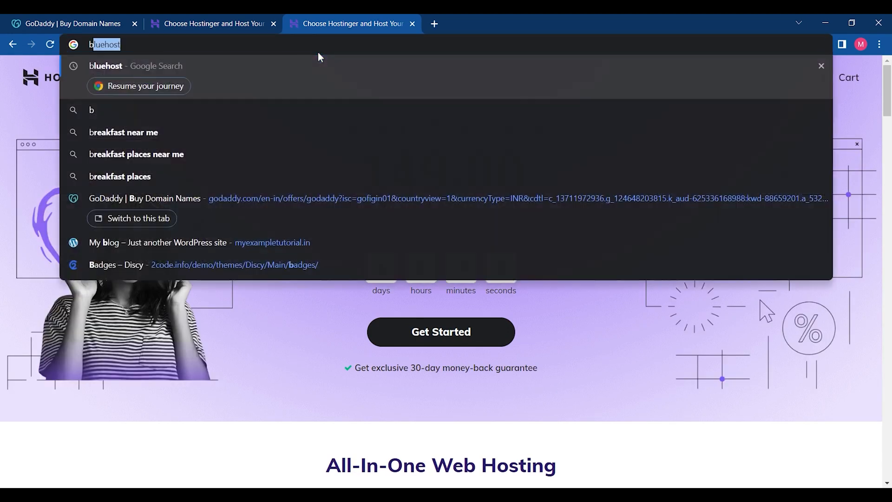
type("lue")
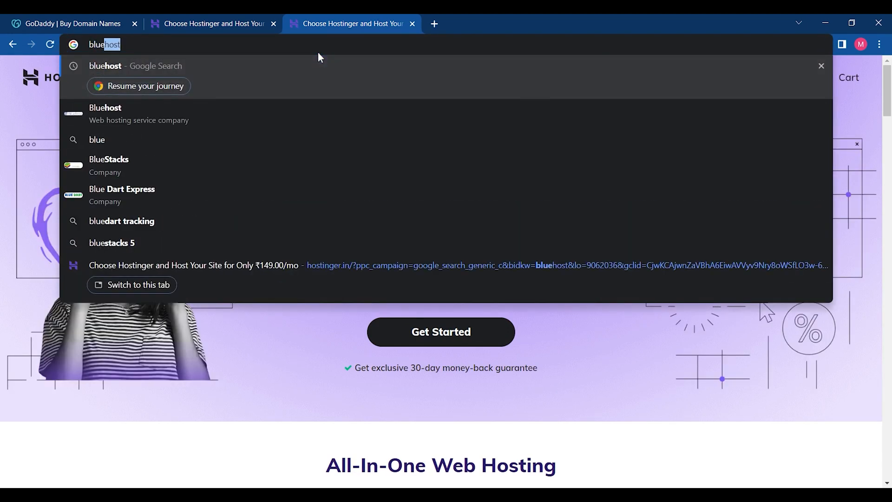
key("Return")
left_click(229, 198)
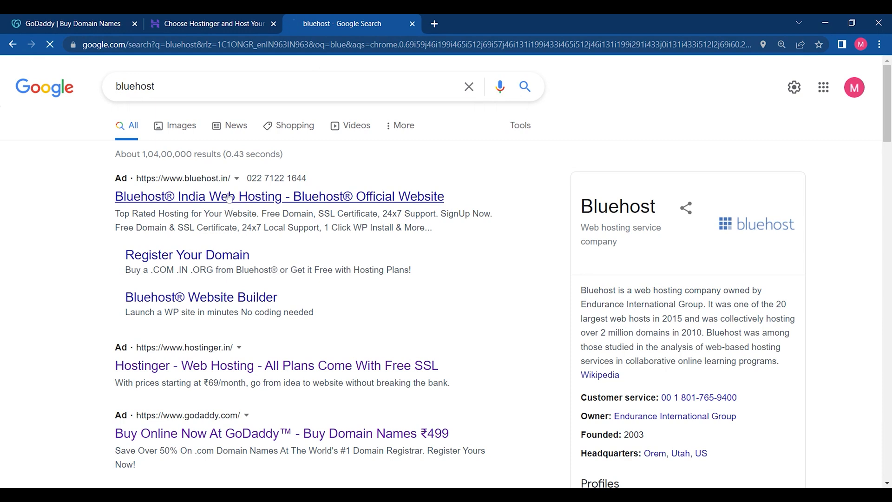
Show the GoDaddy and Hostinger home pages in turn as domain and hosting providers.
left_click(218, 15)
left_click(63, 15)
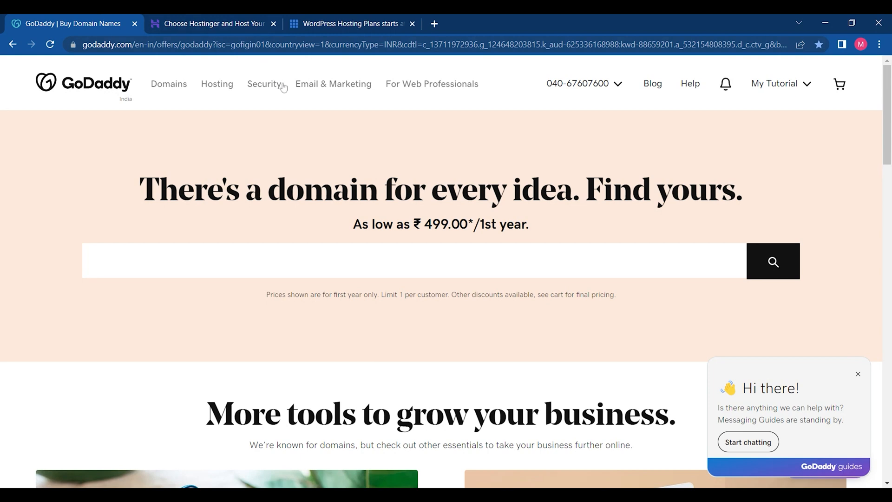
left_click(272, 19)
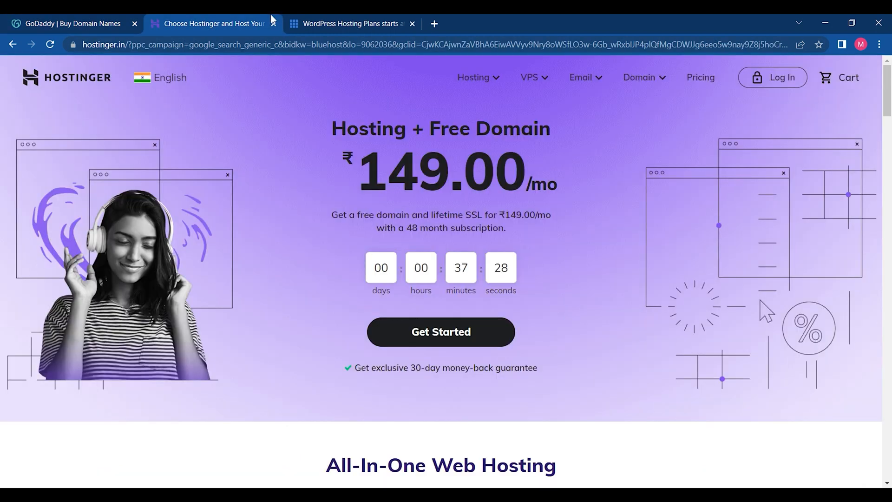
left_click(134, 18)
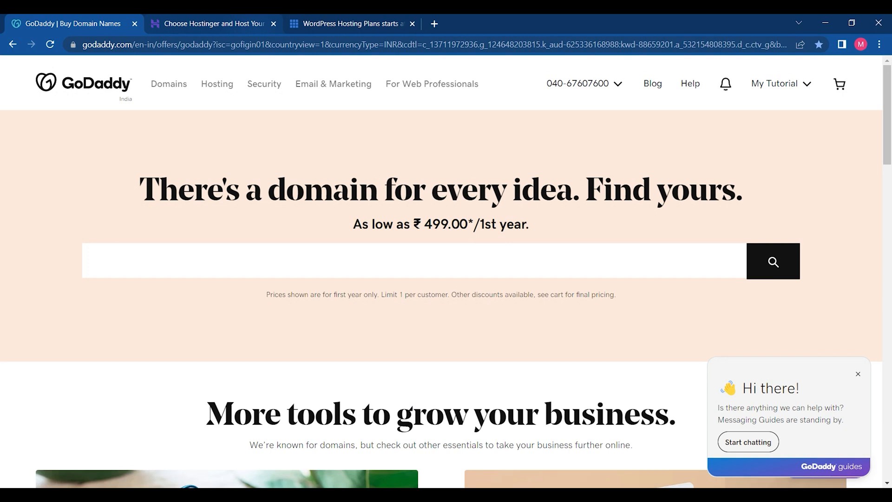
Open the WordPress Hosting India page on the Hostinger site.
left_click(259, 34)
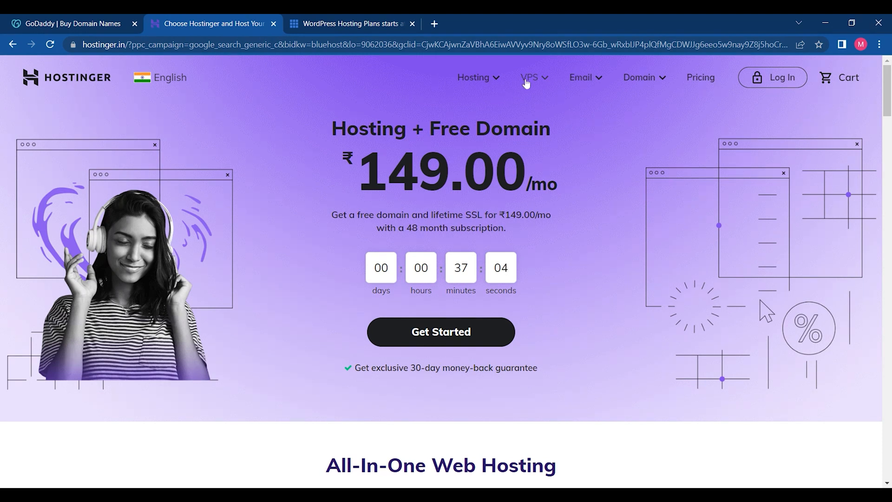
left_click(527, 80)
left_click(471, 83)
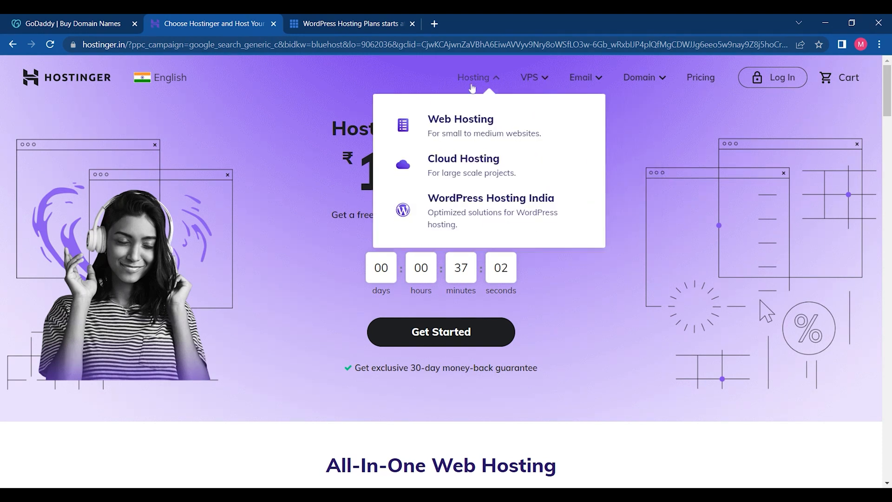
left_click(432, 199)
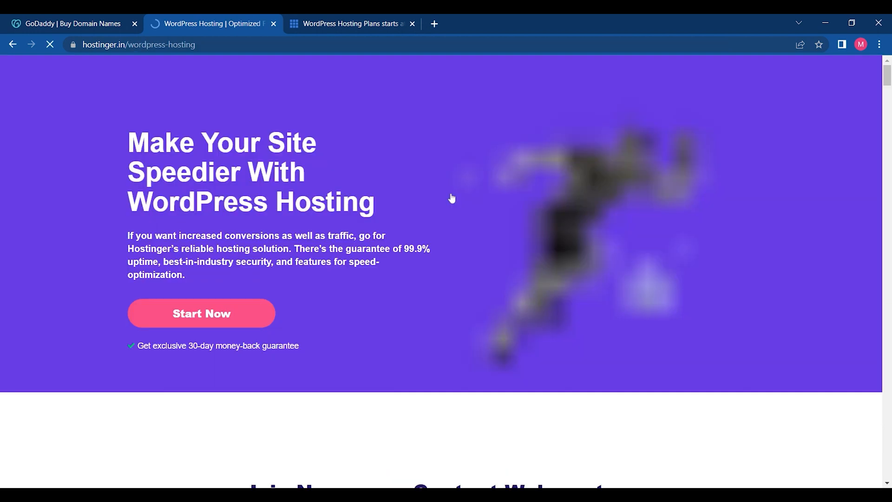
Open the WordPress Hosting page on the Bluehost site.
left_click(338, 18)
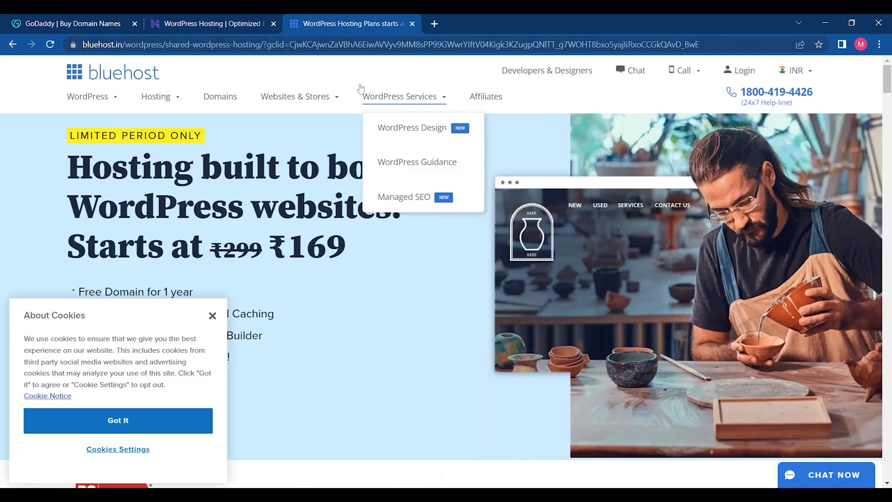
mouse_move(164, 99)
mouse_move(106, 98)
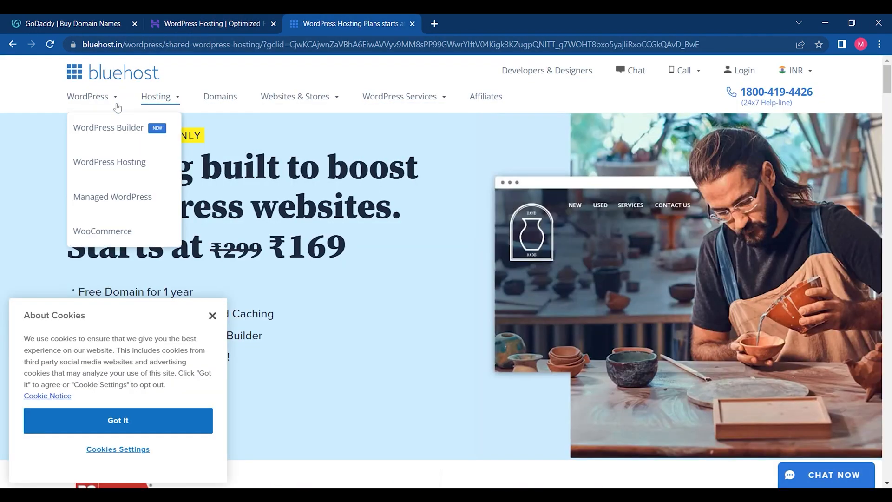
left_click(114, 161)
Open GoDaddy's WordPress Hosting page and view its hosting plans and prices.
left_click(60, 22)
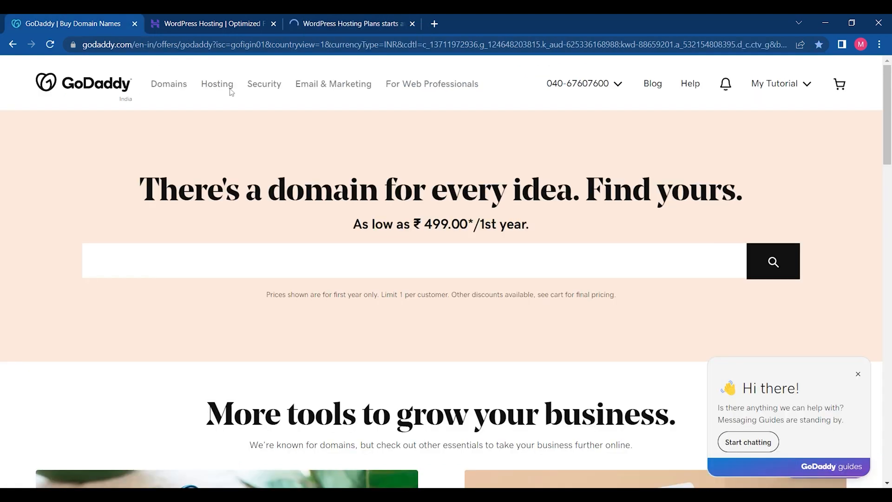
mouse_move(219, 90)
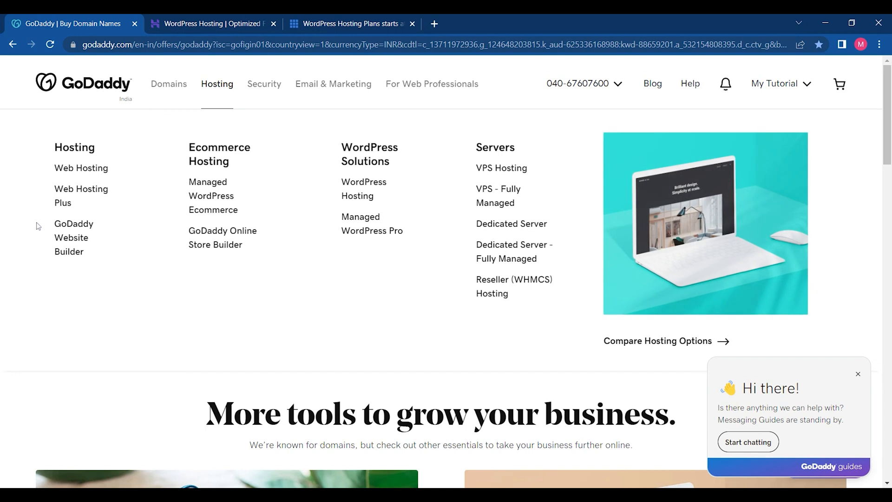
left_click_drag(352, 191, 355, 202)
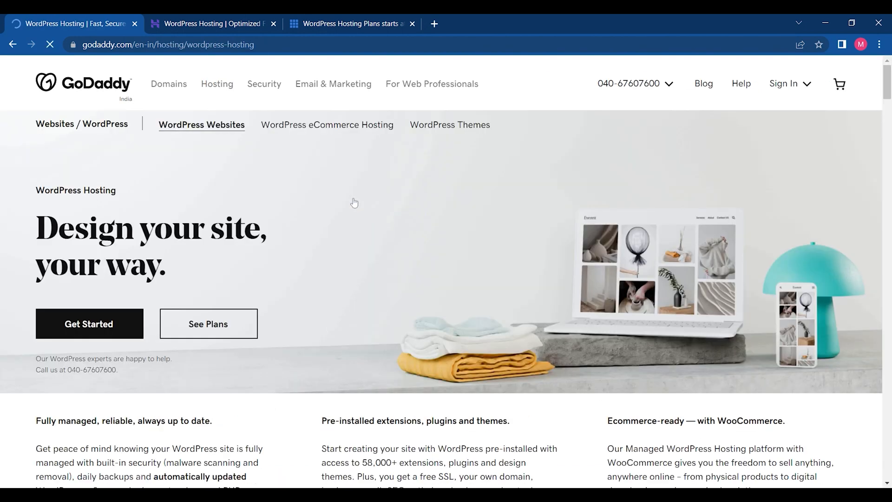
scroll(353, 200, "down", 4)
scroll(354, 200, "down", 10)
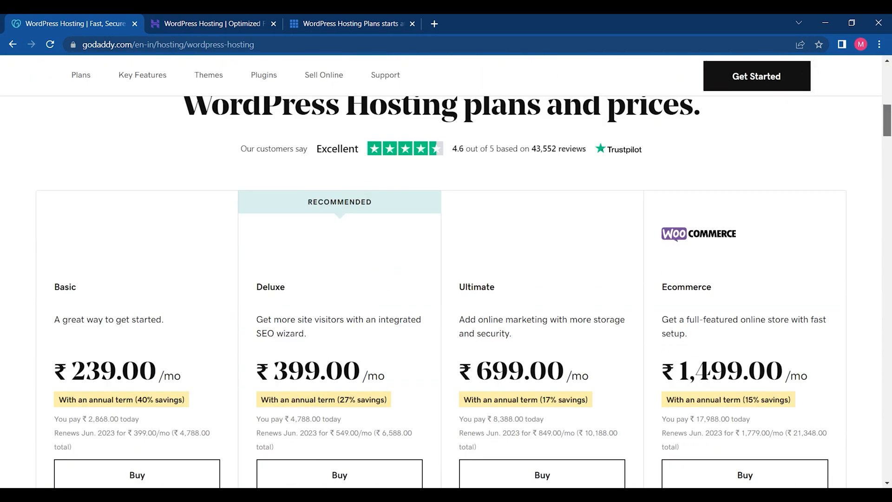
View Hostinger's WordPress hosting plans with their prices and included features.
left_click(246, 19)
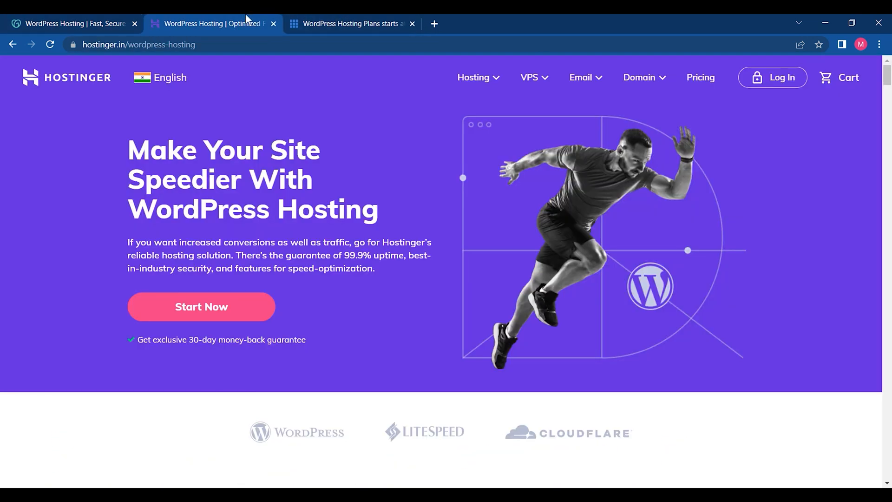
scroll(442, 269, "down", 10)
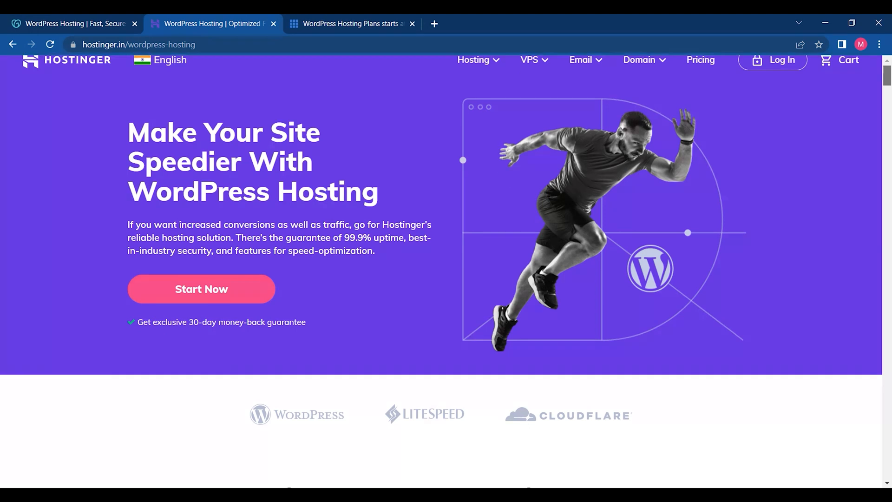
scroll(446, 288, "down", 3)
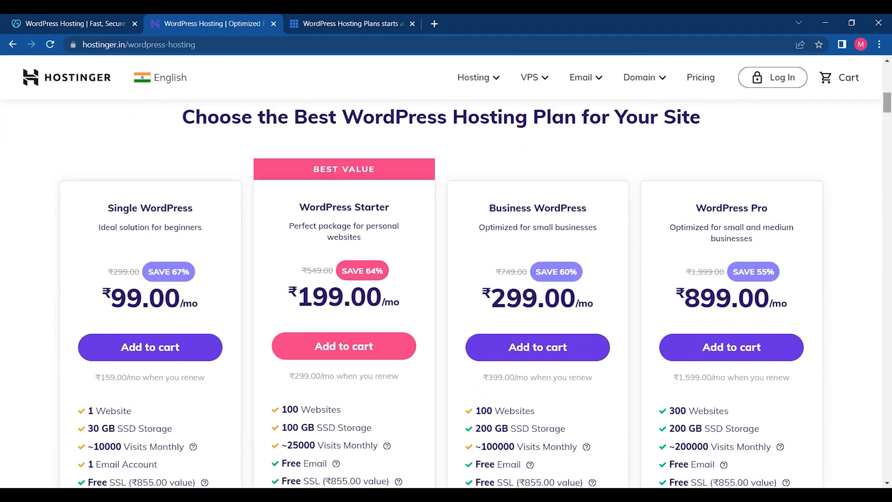
scroll(446, 288, "down", 2)
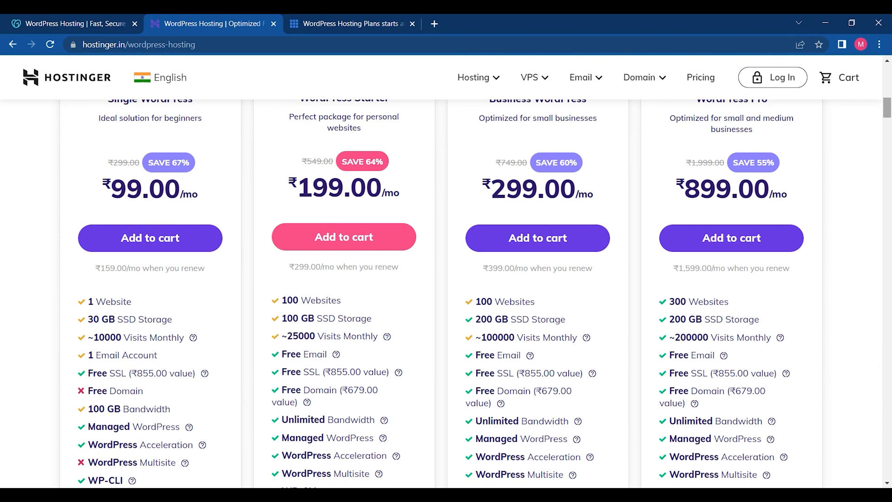
View Bluehost's WordPress hosting plans with India as the server location, and close the chat pop-up.
left_click(377, 16)
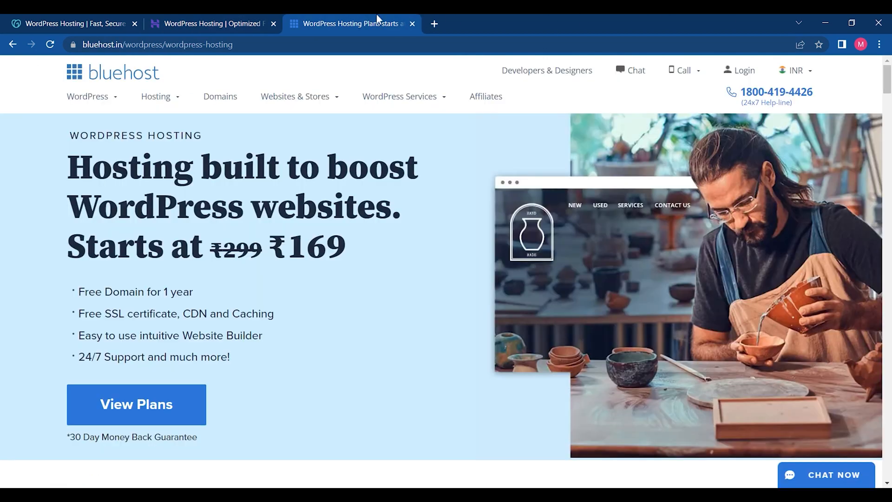
scroll(447, 279, "down", 4)
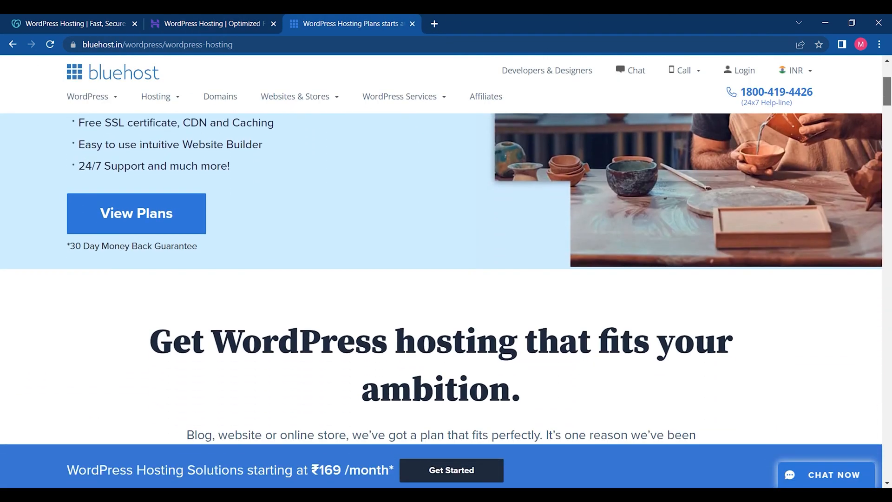
scroll(889, 122, "down", 8)
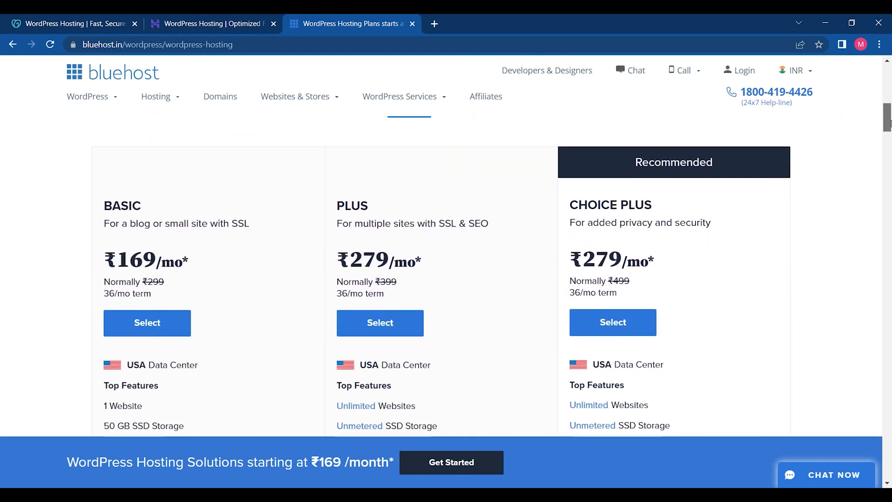
mouse_move(890, 122)
left_mouse_down()
mouse_move(890, 134)
mouse_move(891, 121)
left_mouse_up()
left_click(490, 141)
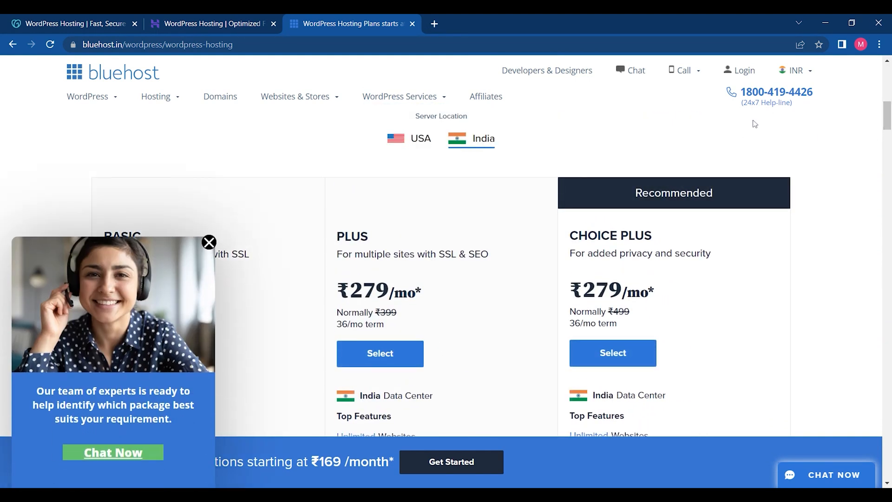
left_click(209, 244)
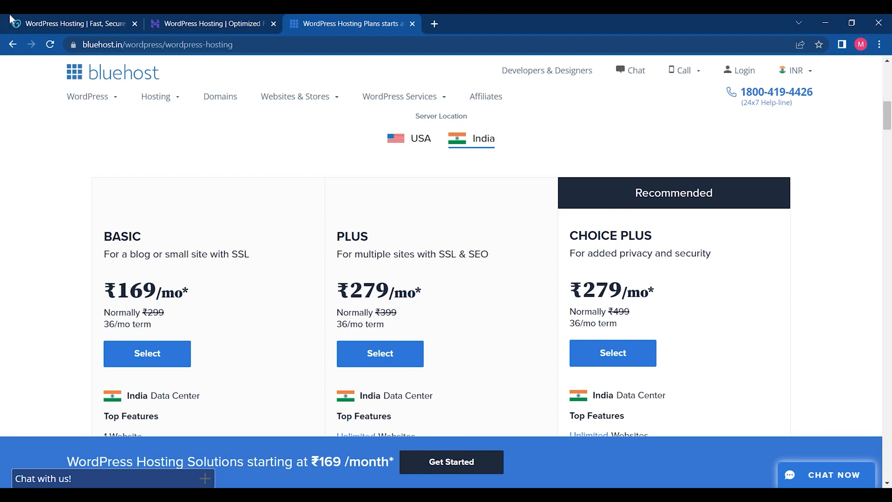
Revisit the Hostinger plans and the GoDaddy plans to compare their prices.
left_click(164, 26)
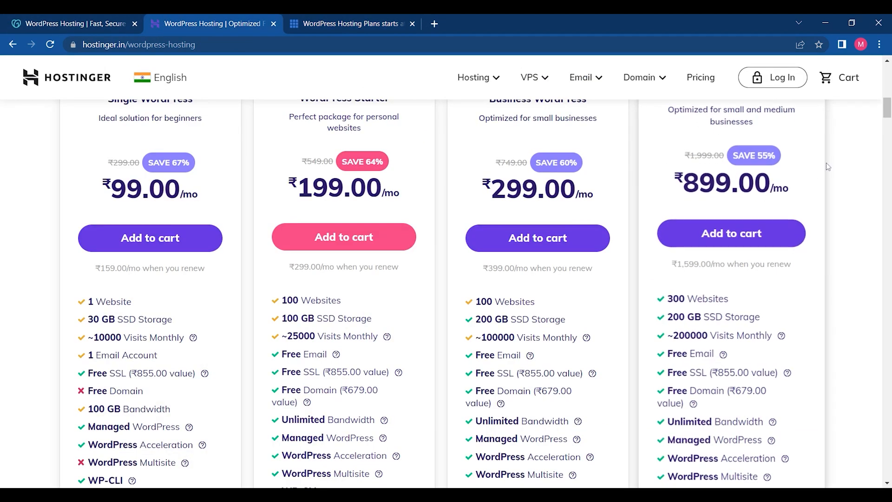
scroll(887, 115, "up", 2)
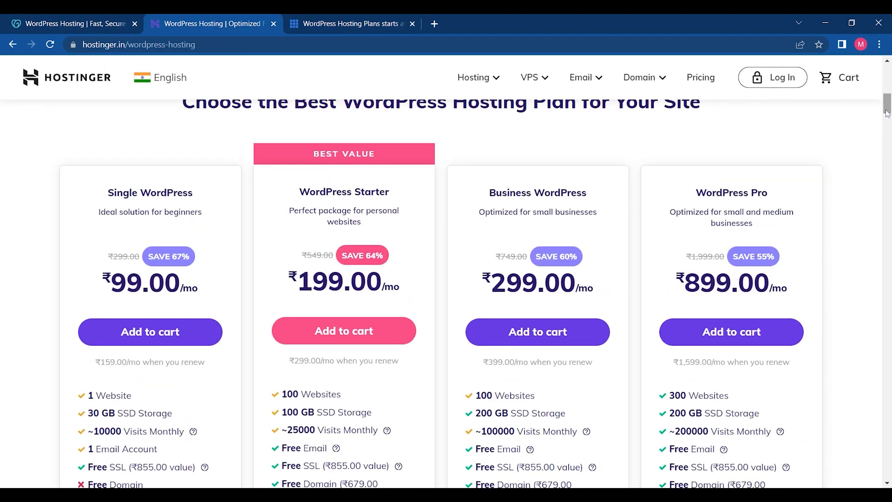
left_click(74, 23)
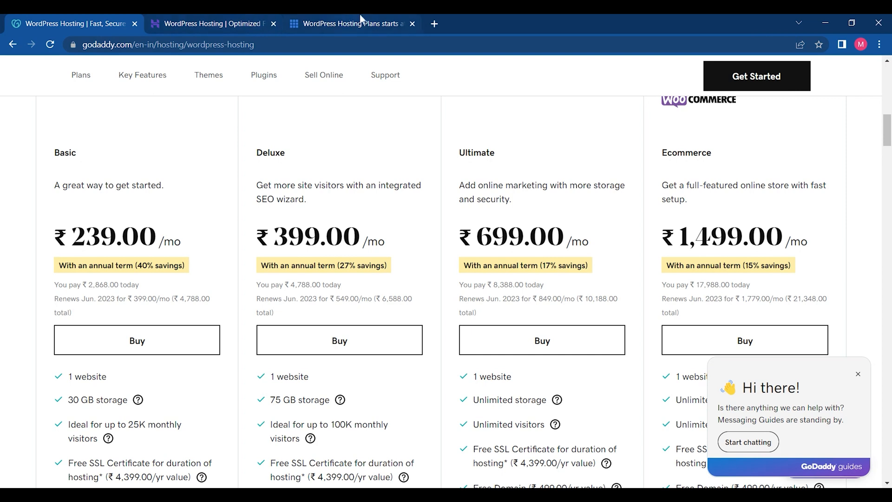
Search Google for "dicy them" in a new browser tab.
left_click(434, 23)
type("theme")
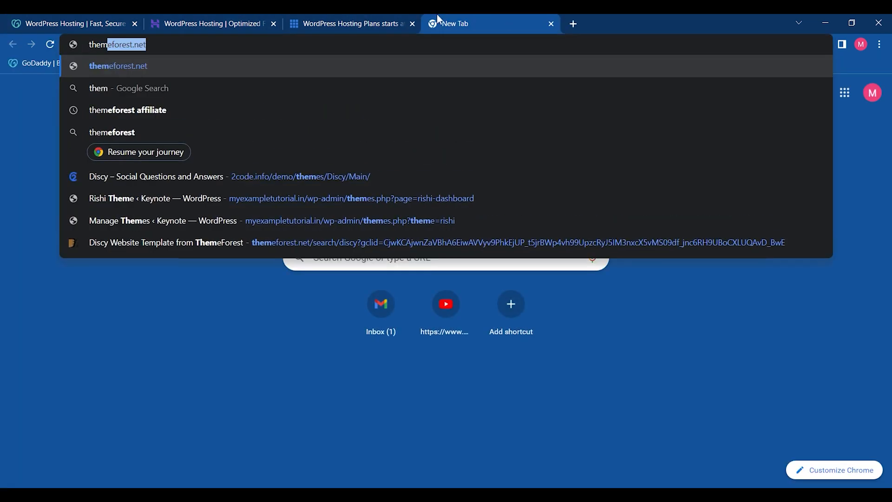
key("BackSpace")
key("BackSpace")
key("BackSpace")
key("BackSpace")
key("BackSpace")
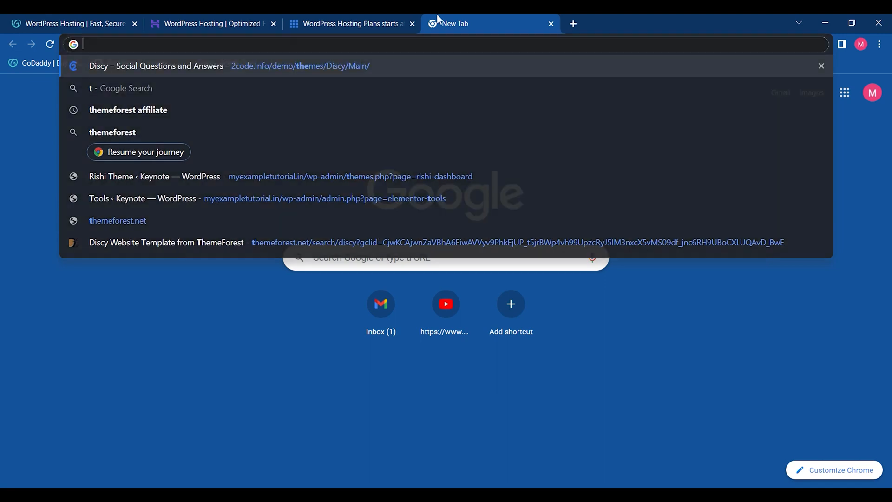
type("dicy")
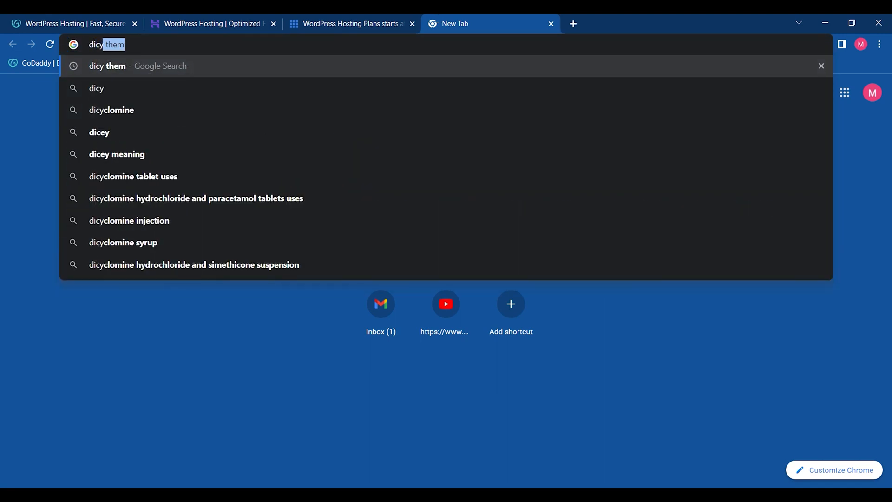
key("Return")
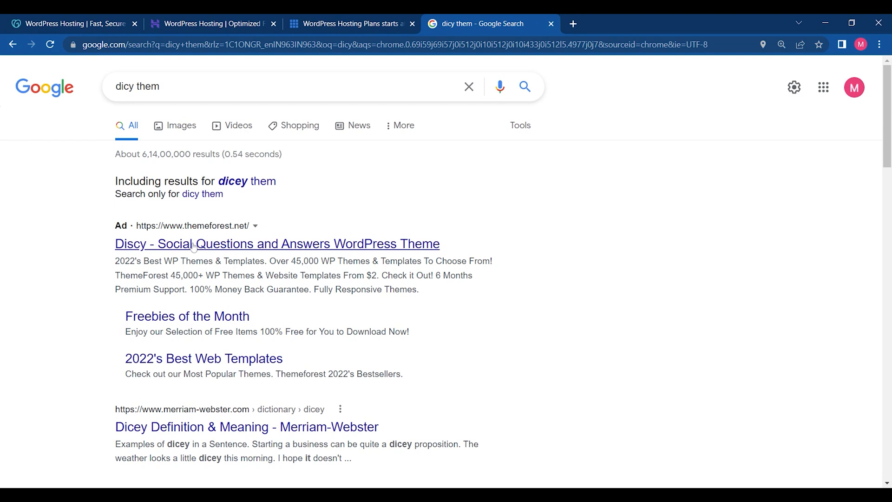
Open the Discy theme's ThemeForest page from the search results and dismiss the survey pop-up.
left_click(194, 246)
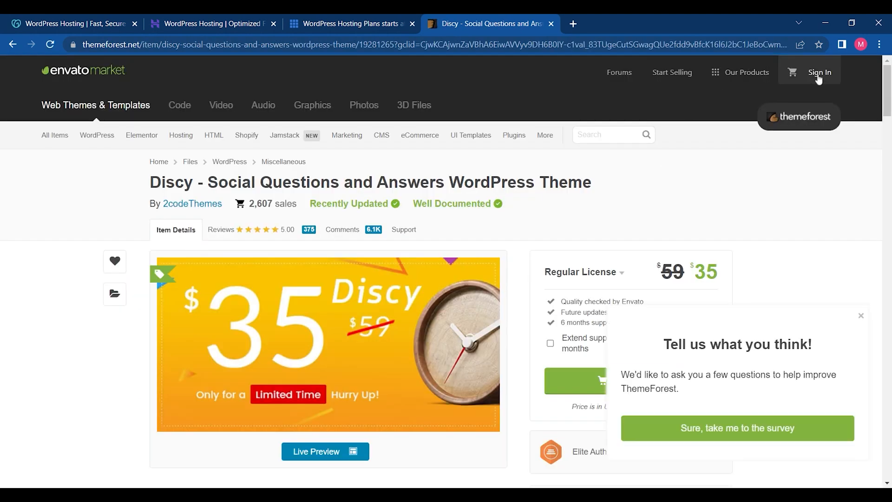
mouse_move(887, 108)
left_mouse_down()
mouse_move(889, 137)
mouse_move(889, 114)
left_mouse_up()
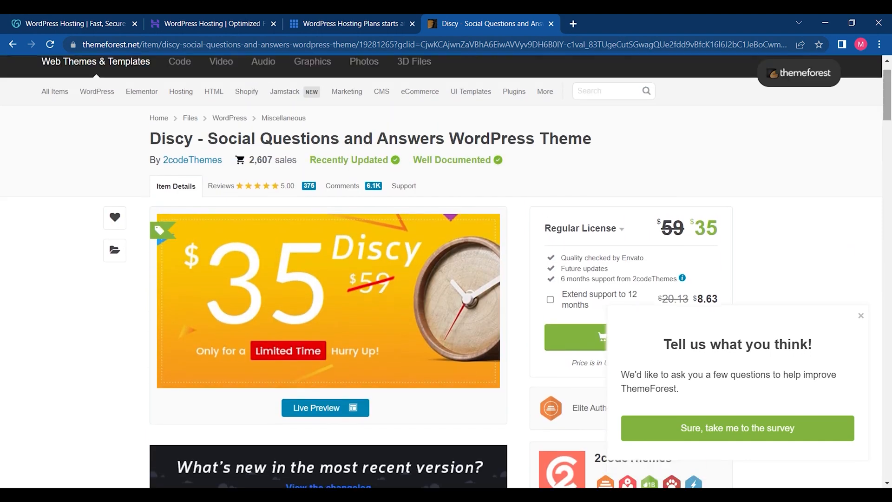
left_click(862, 316)
scroll(842, 268, "up", 1)
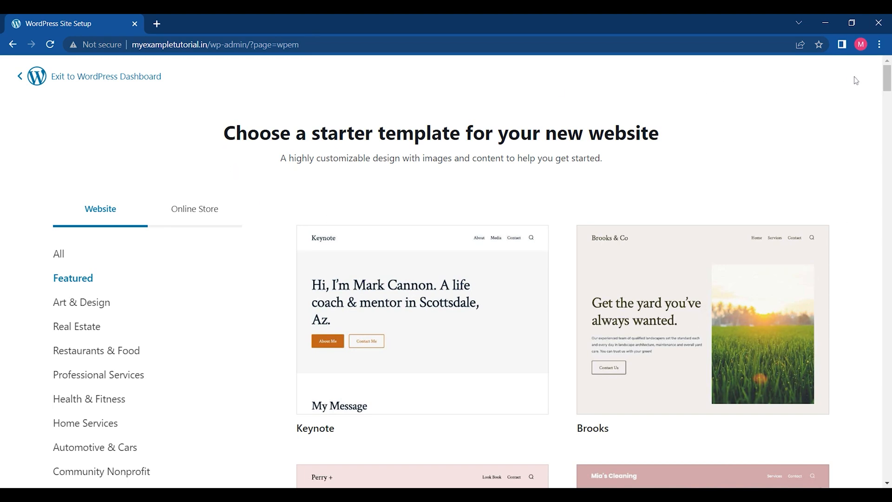
Browse the Real Estate and Education starter templates in the WordPress site setup and preview the Ahoy template.
scroll(887, 79, "down", 5)
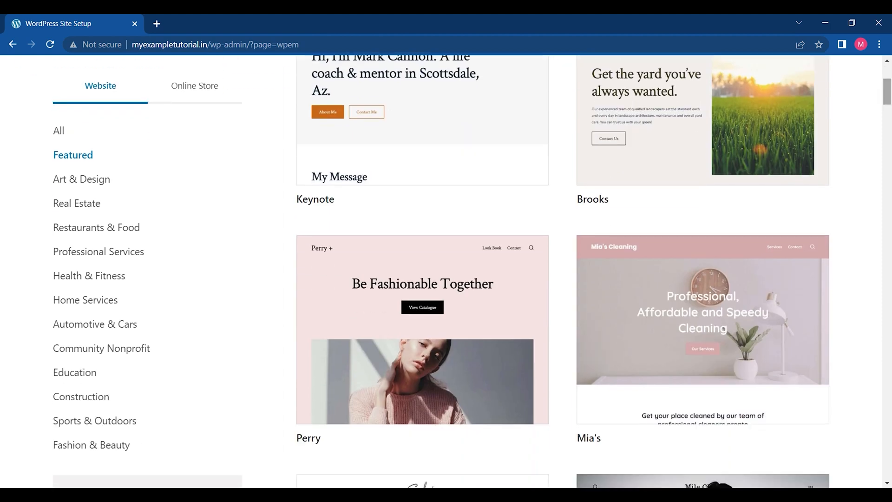
left_click(83, 210)
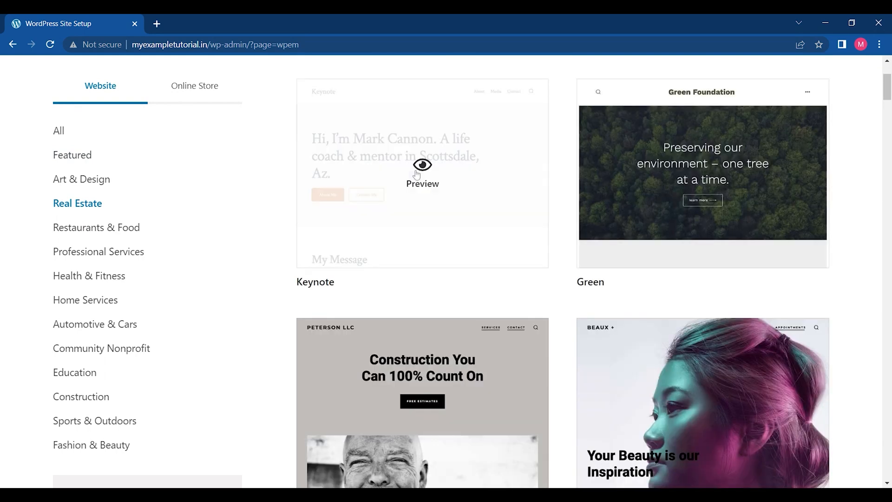
left_click(83, 374)
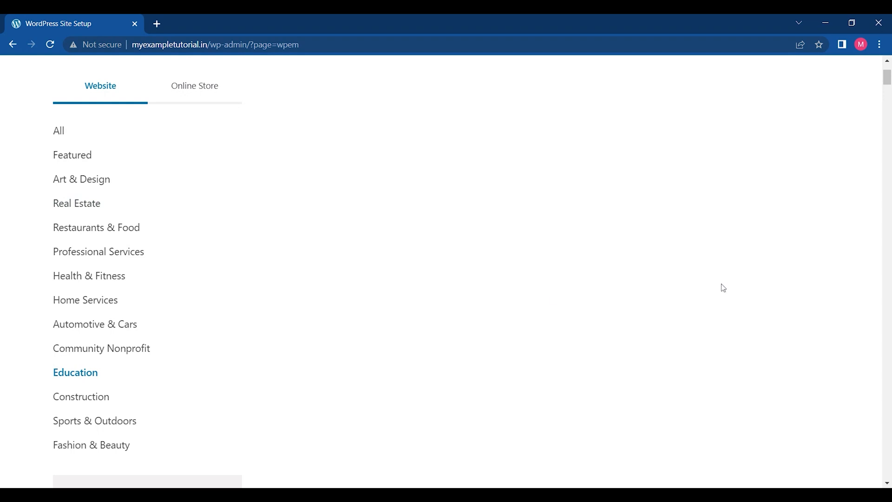
left_click_drag(887, 90, 888, 133)
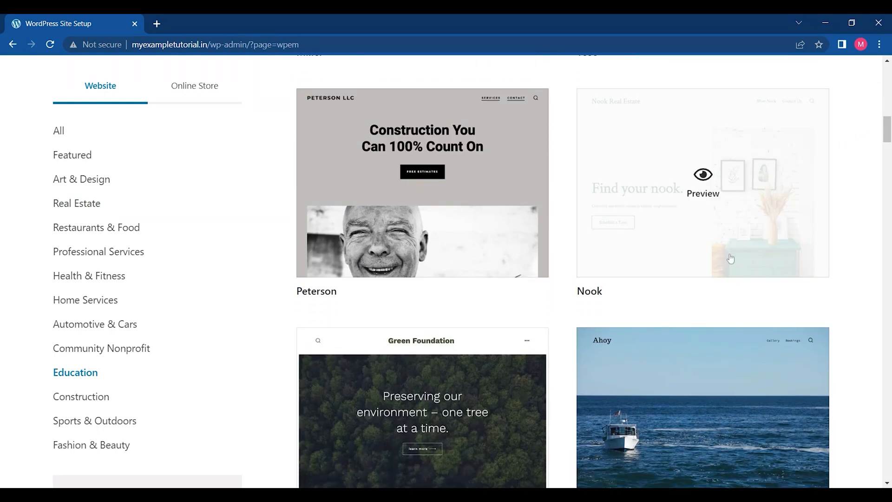
left_click(692, 381)
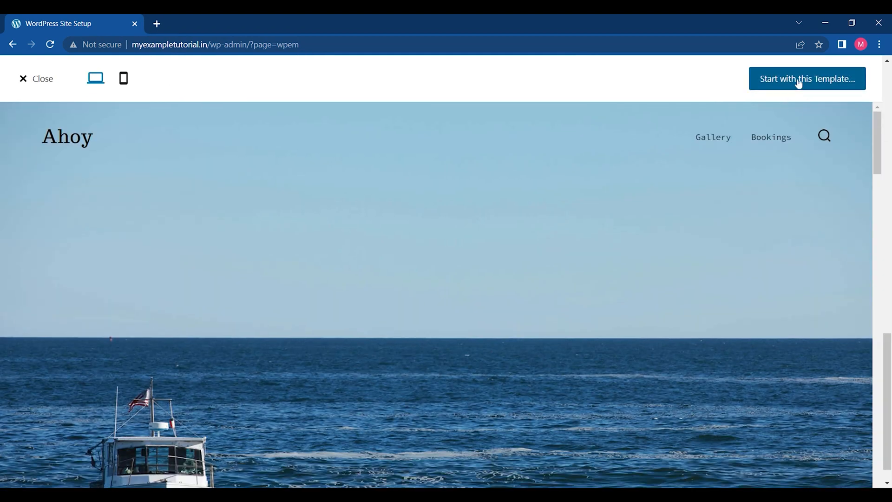
Start with the Ahoy template for blog posts and providing information, built for myself or my organization, and finish the setup.
left_click(799, 83)
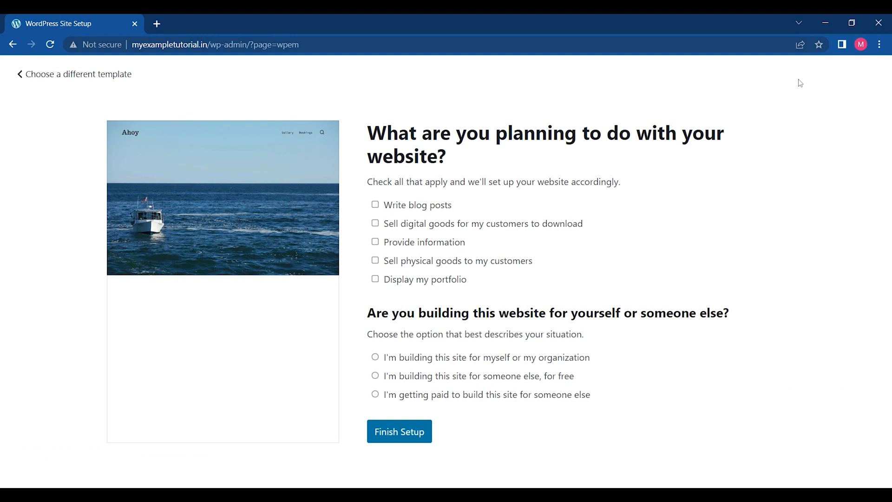
left_click(376, 206)
left_click(376, 242)
left_click(375, 357)
left_click(389, 431)
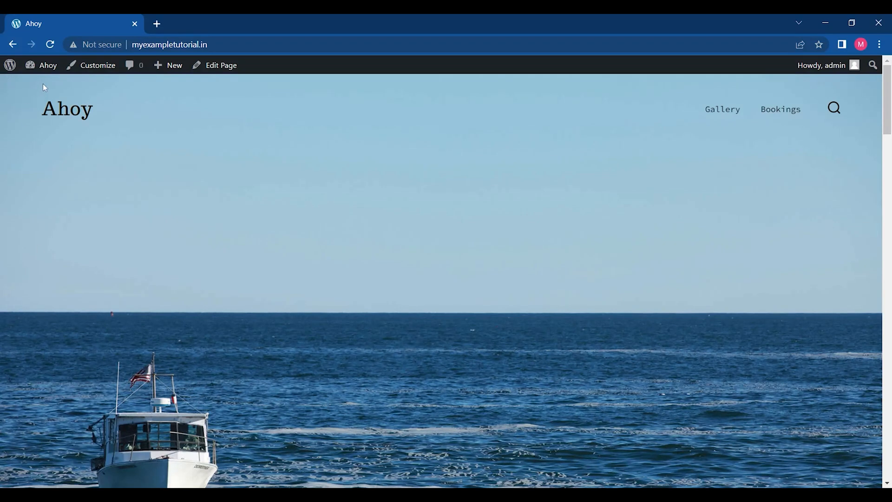
Open the new site's WordPress dashboard and look it over.
left_click(29, 73)
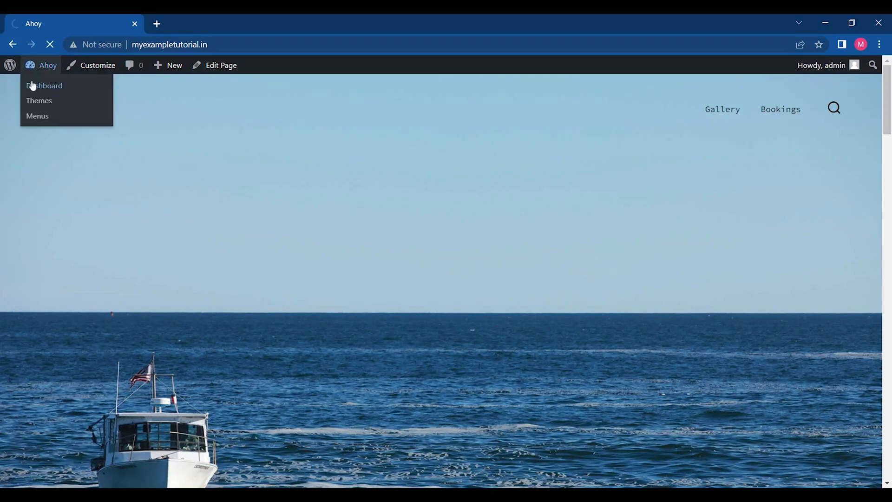
left_click_drag(887, 120, 878, 318)
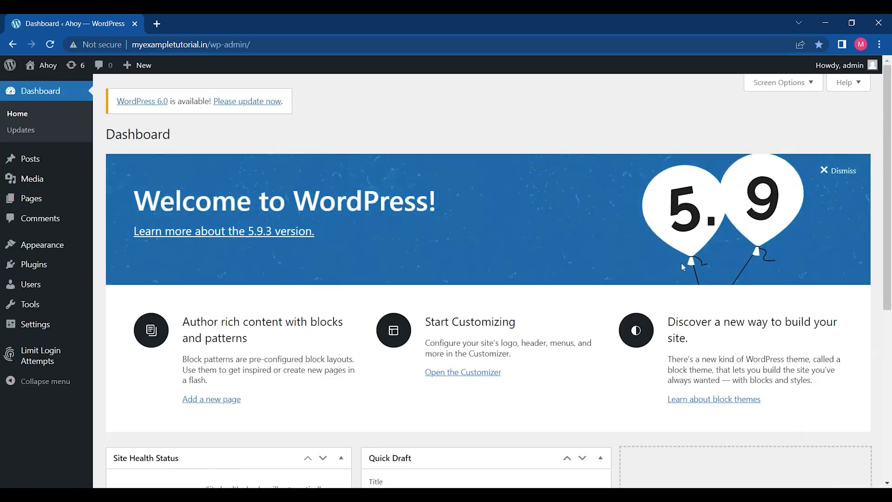
View the live Ahoy site's home page down to its fishing sections, and open its Bookings page.
left_click(52, 68)
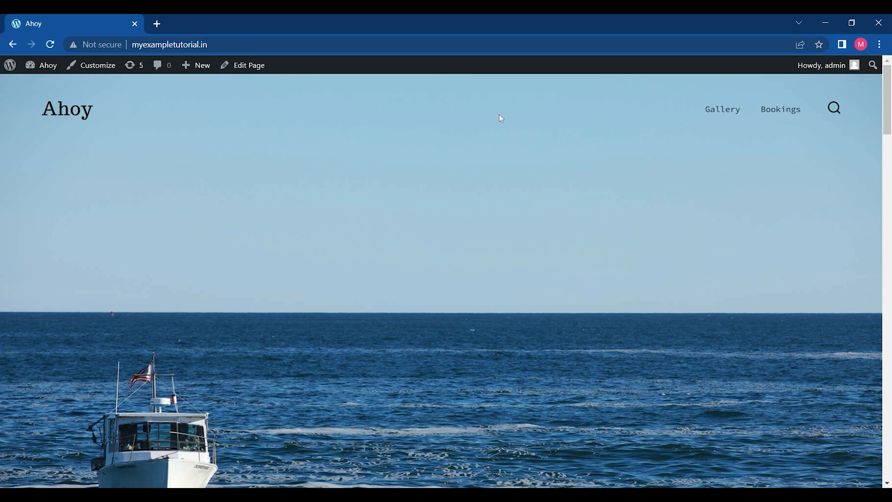
scroll(500, 116, "down", 5)
scroll(441, 279, "down", 10)
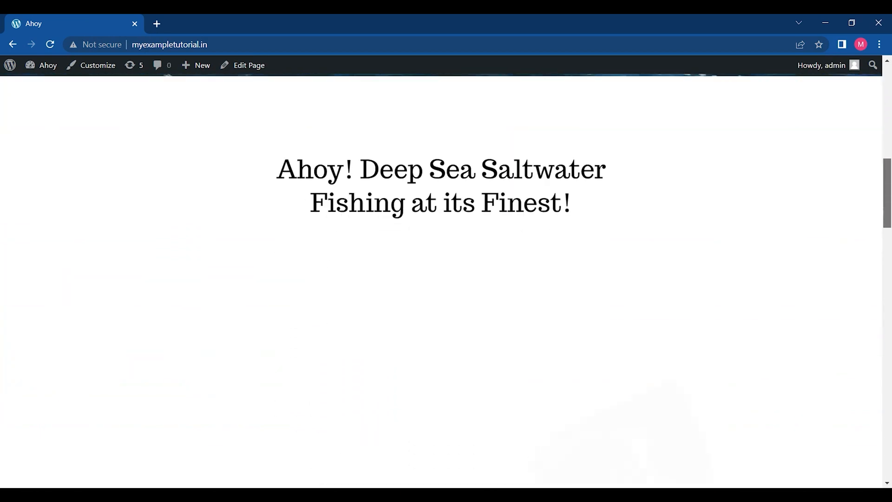
scroll(441, 279, "down", 15)
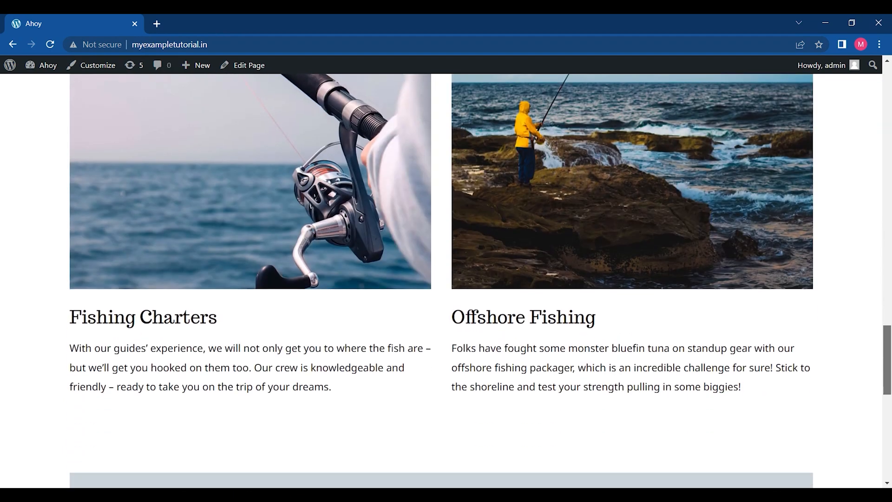
left_click_drag(888, 362, 888, 99)
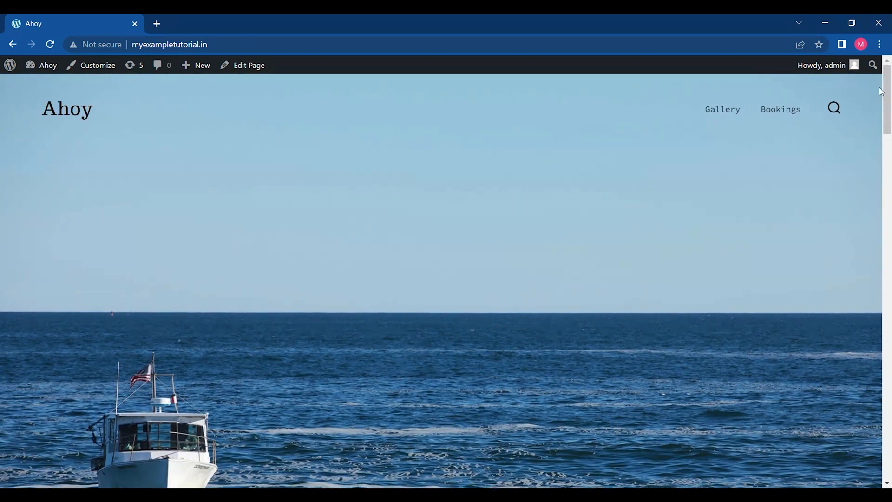
left_click(782, 111)
mouse_move(888, 122)
left_mouse_down()
mouse_move(888, 401)
mouse_move(888, 120)
left_mouse_up()
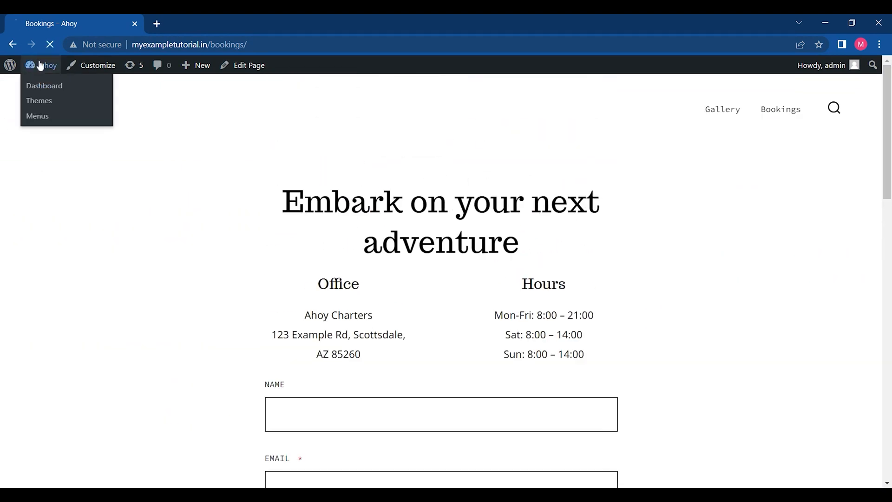
Return to the WordPress dashboard and open the page of installed themes.
left_click(40, 65)
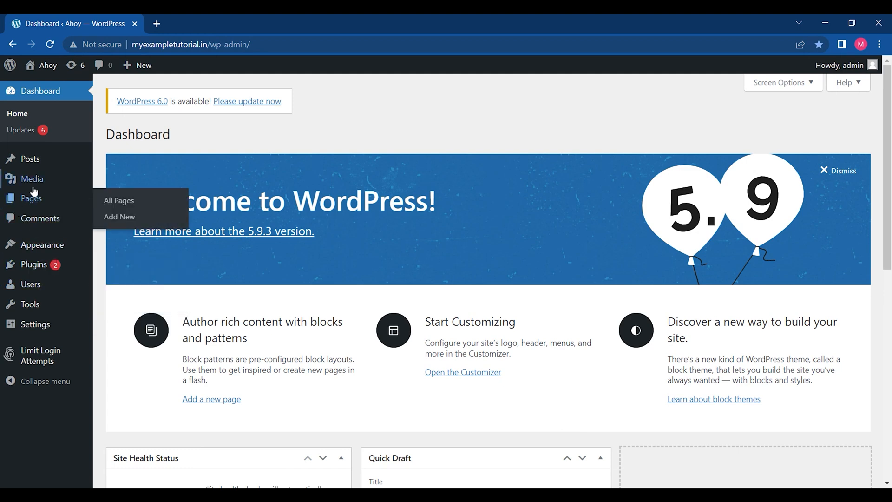
mouse_move(37, 244)
left_click(122, 247)
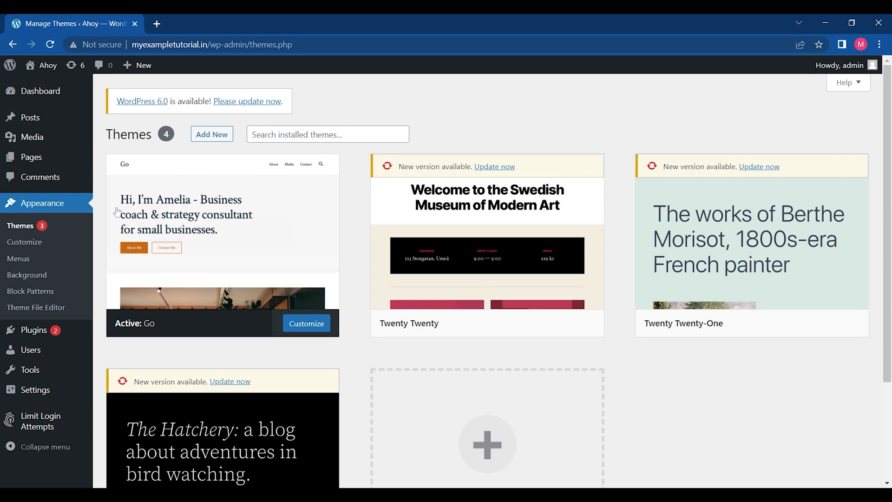
Add a new theme by uploading and installing discy-child-theme.zip.
left_click(211, 135)
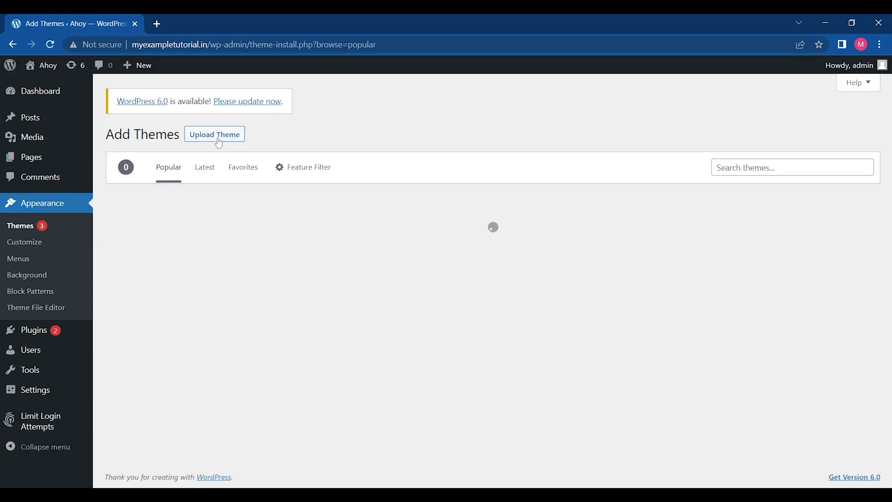
left_click(219, 139)
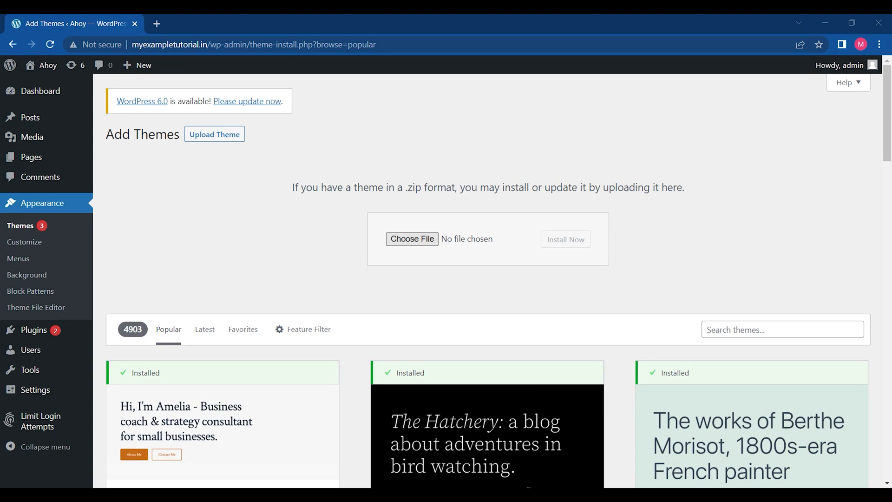
left_click(573, 247)
left_click(575, 252)
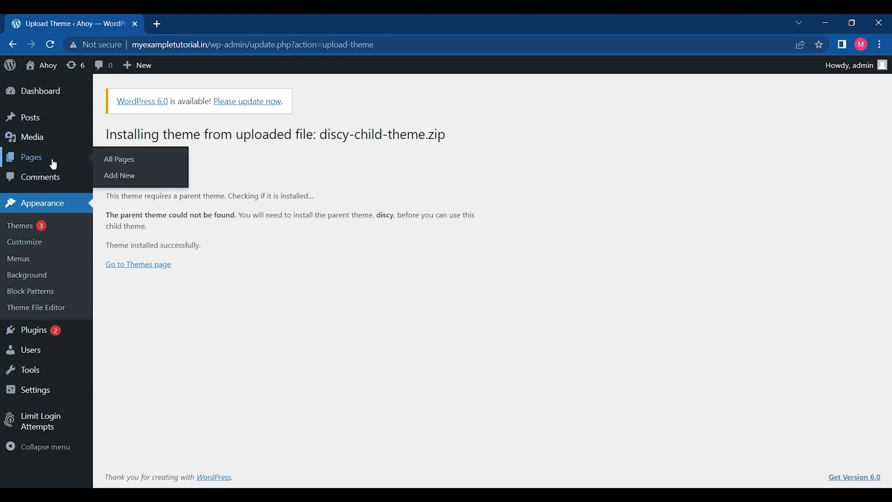
Upload and install the parent theme from discy.zip through the Themes page, and activate it.
mouse_move(46, 87)
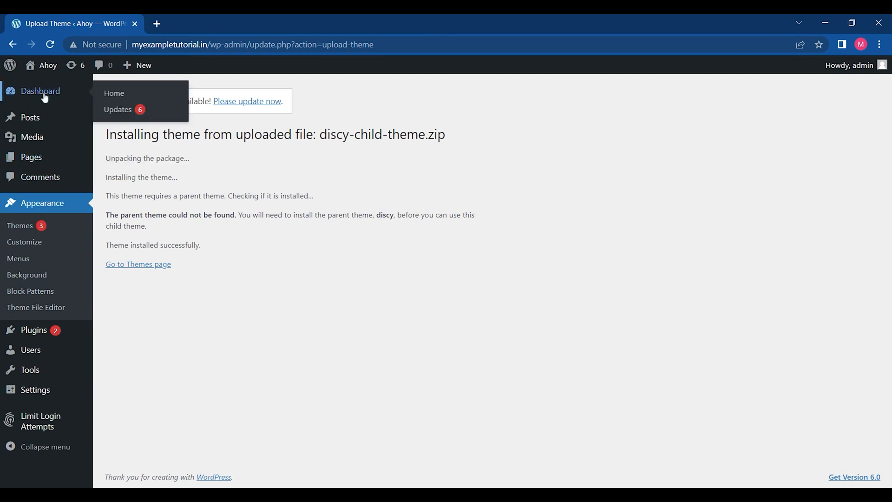
left_click(42, 231)
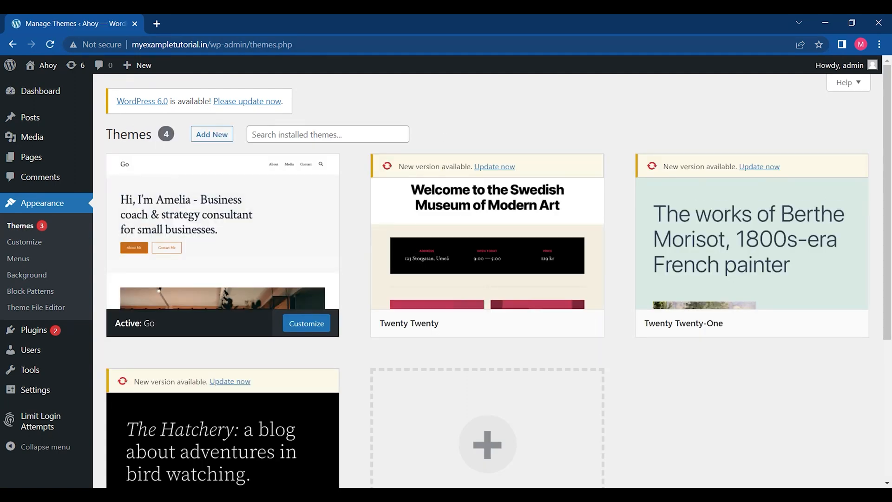
left_click(210, 137)
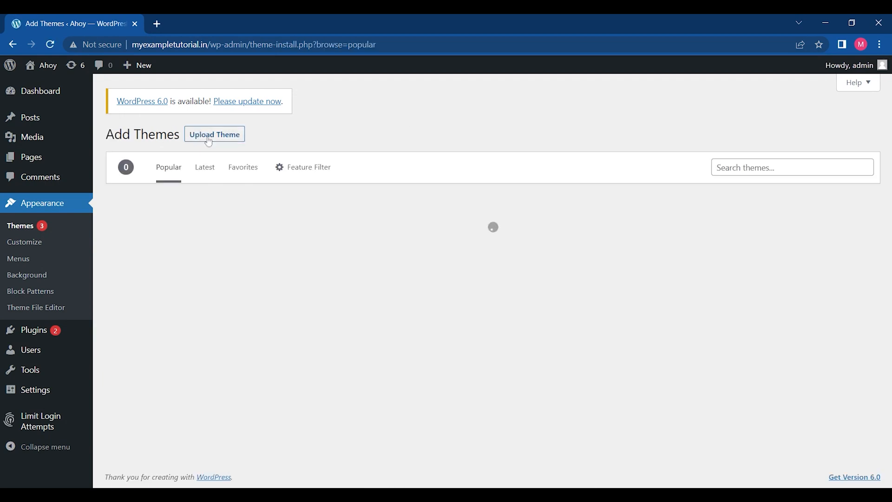
left_click(208, 139)
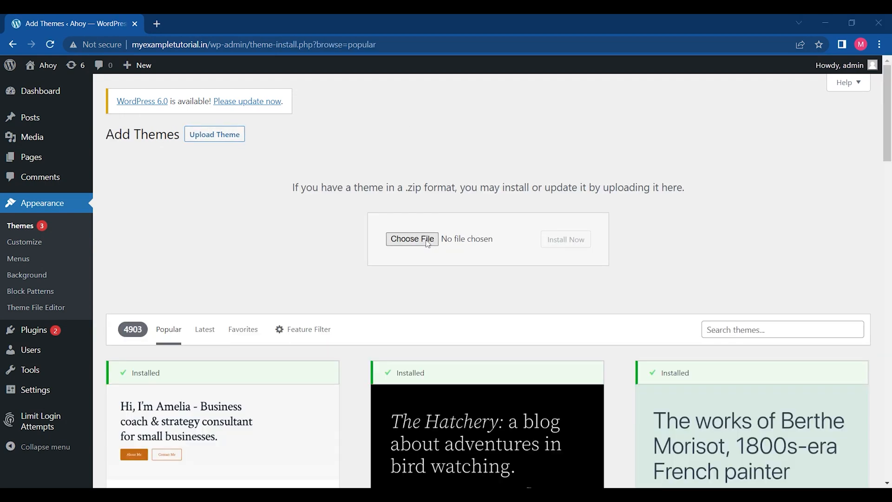
left_click(428, 238)
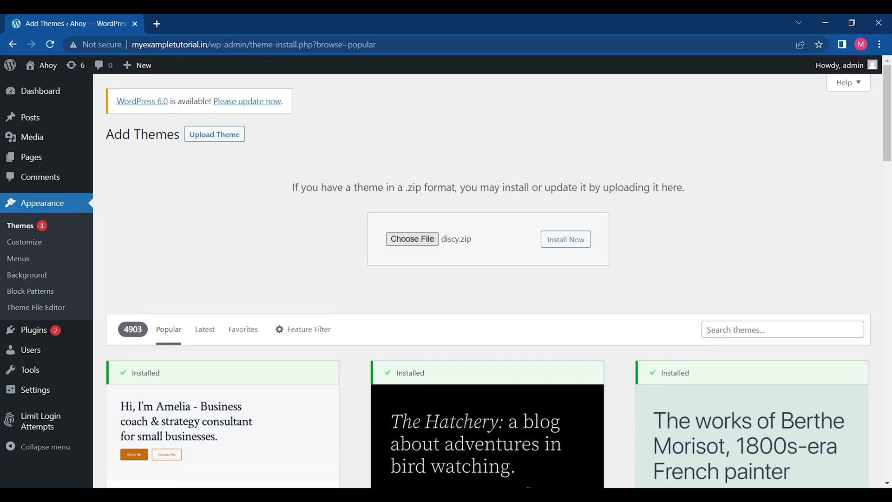
left_click(574, 246)
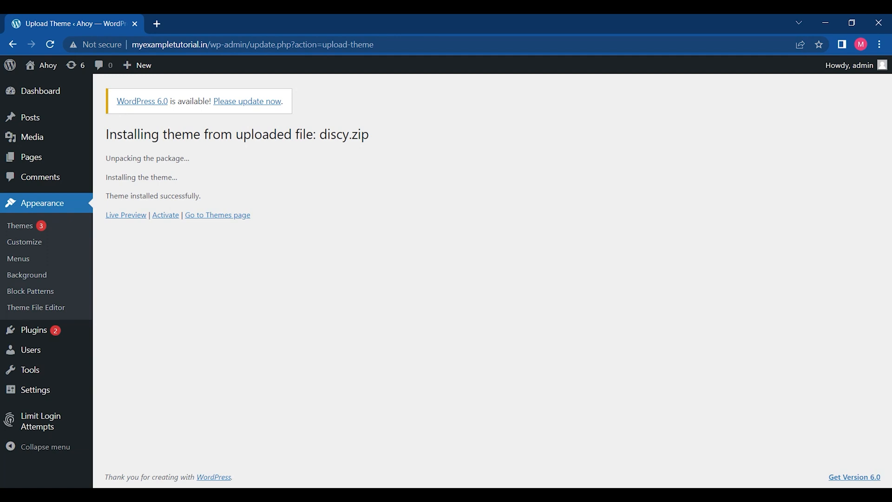
left_click(166, 216)
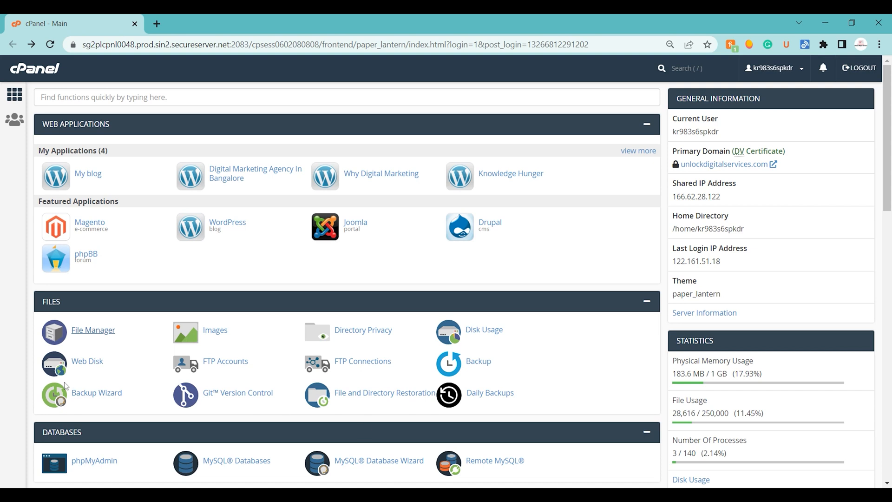
Switch to cPanel and open the public_html folder in the File Manager.
left_click(92, 333)
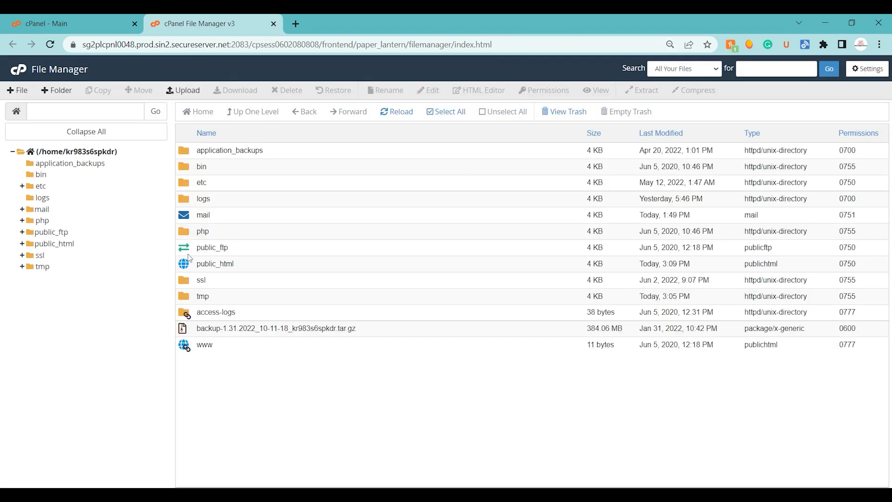
left_click(48, 245)
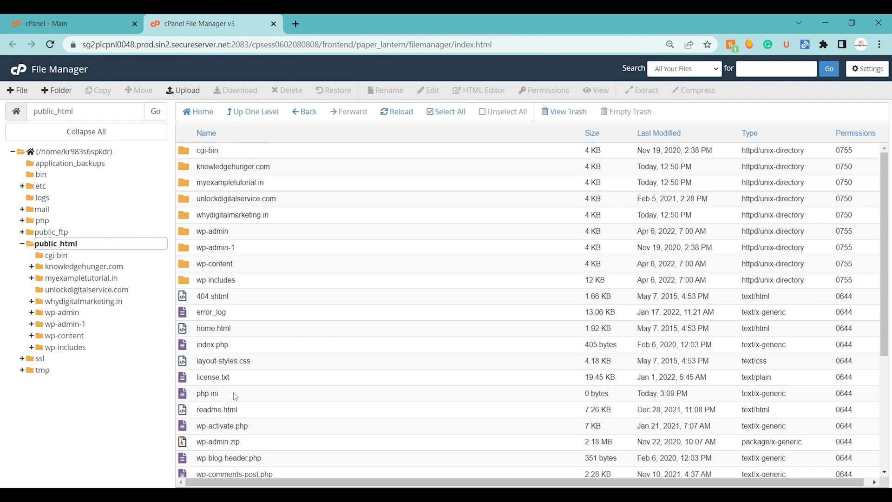
left_click(16, 98)
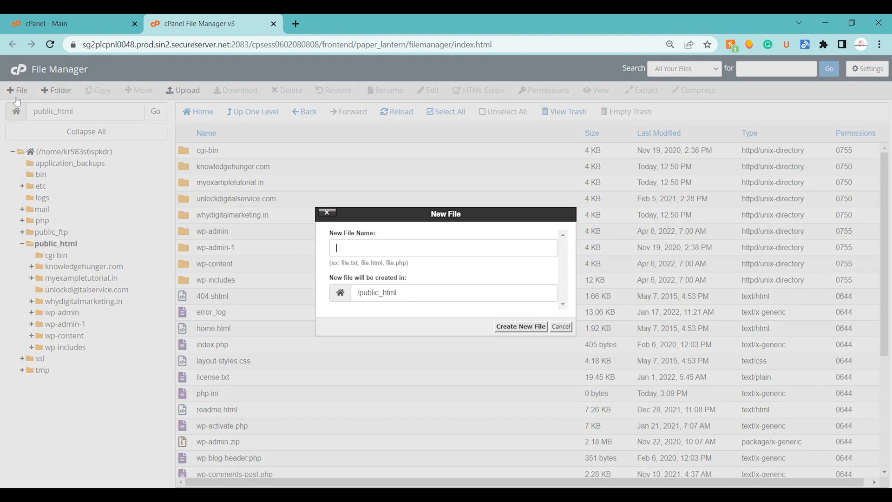
type("php.ini")
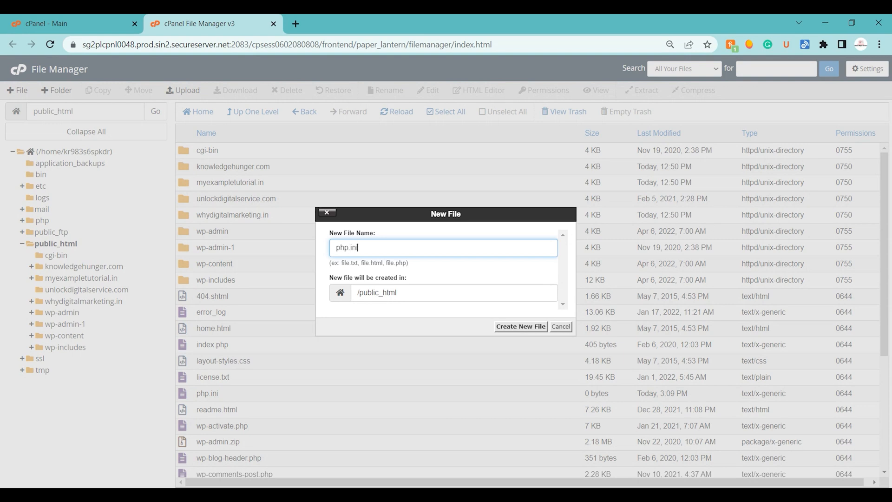
left_click(562, 327)
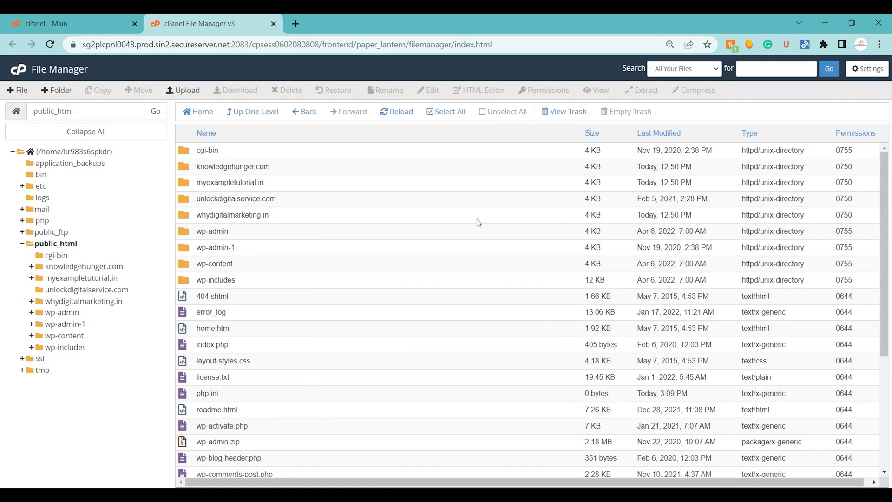
left_click(397, 122)
double_click(231, 395)
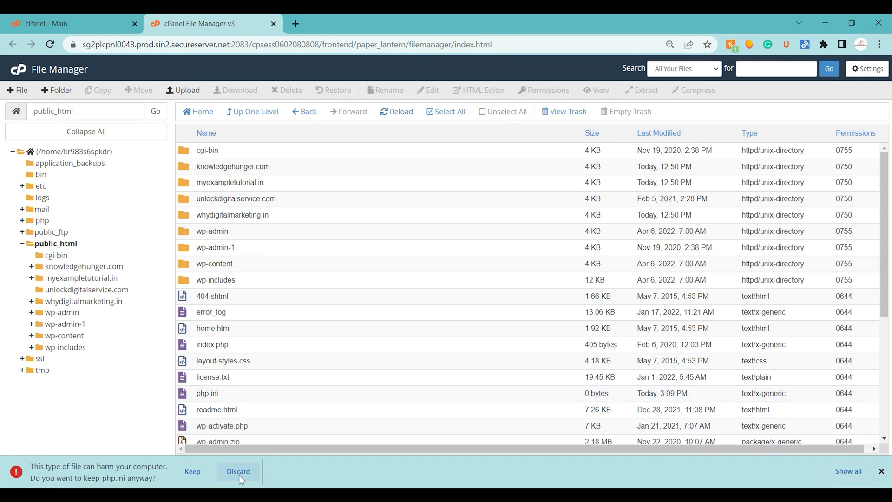
left_click(238, 472)
Edit php.ini in public_html with the lines max_input_vars=6000, memory_limit=256M, upload_max_filesize =50M, post_max_size = 50M and max_execution_time =6000.
left_click(226, 399)
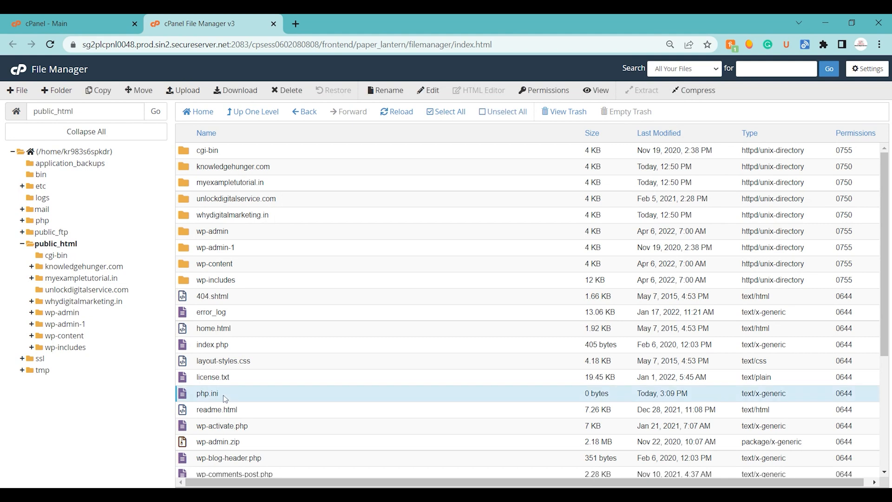
right_click(225, 399)
left_click(247, 380)
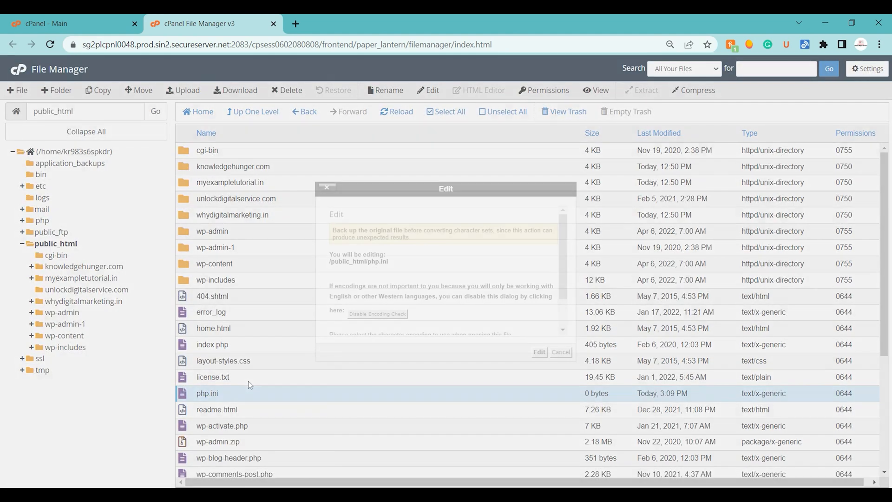
left_click(539, 352)
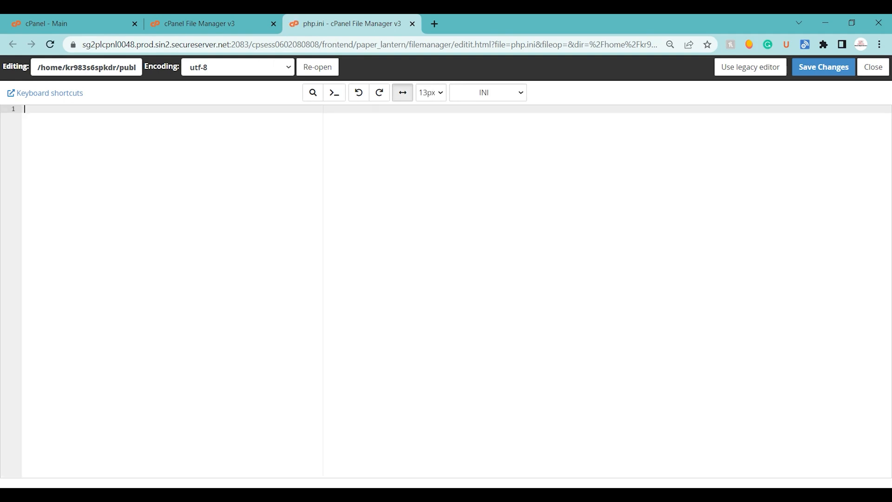
type("max_input_vars=6000 memory_limit=256M upload_max_filesize =50M post_max_size = 50M max_execution_time =6000")
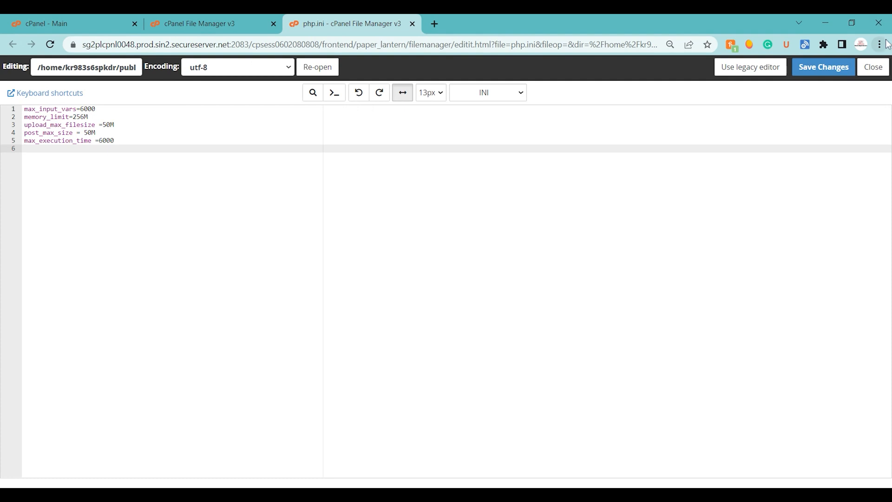
Check the enlarged php.ini text, save the changes and close the editor.
key("ctrl+minus")
key("ctrl+minus")
key("ctrl+minus")
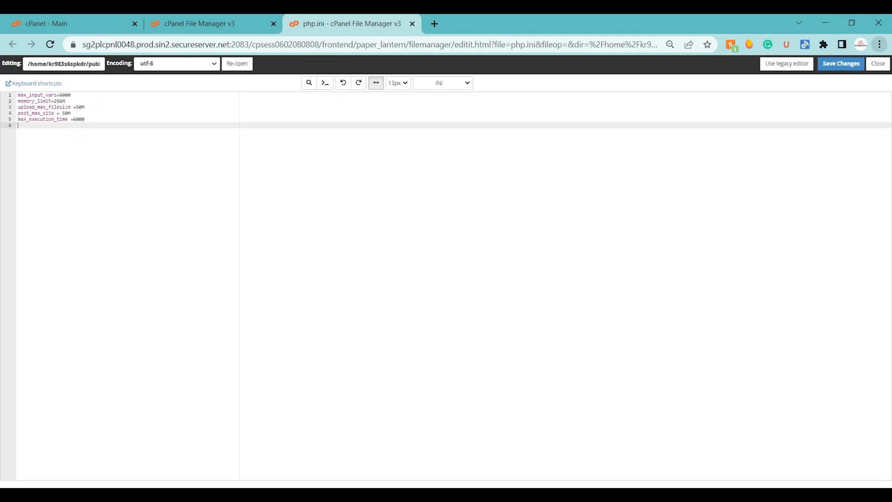
key("ctrl+plus")
key("ctrl+plus")
key("ctrl+plus")
key("ctrl+plus")
key("ctrl+plus")
key("ctrl+plus")
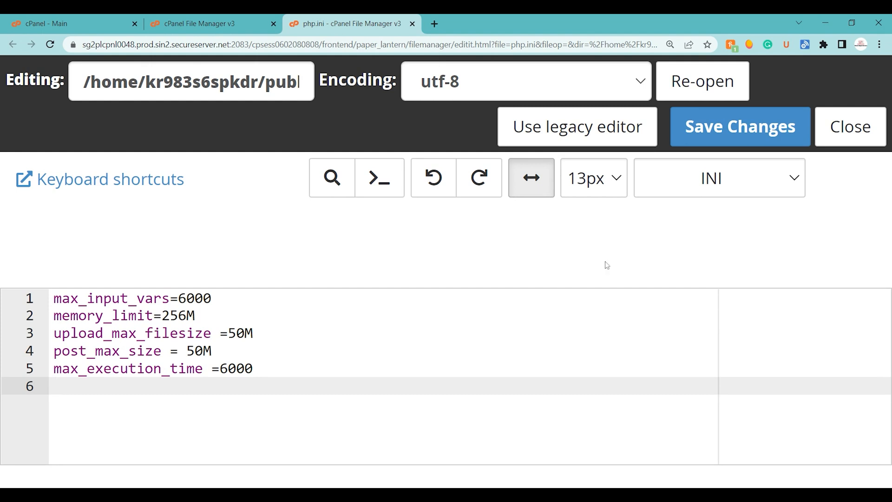
left_click(727, 145)
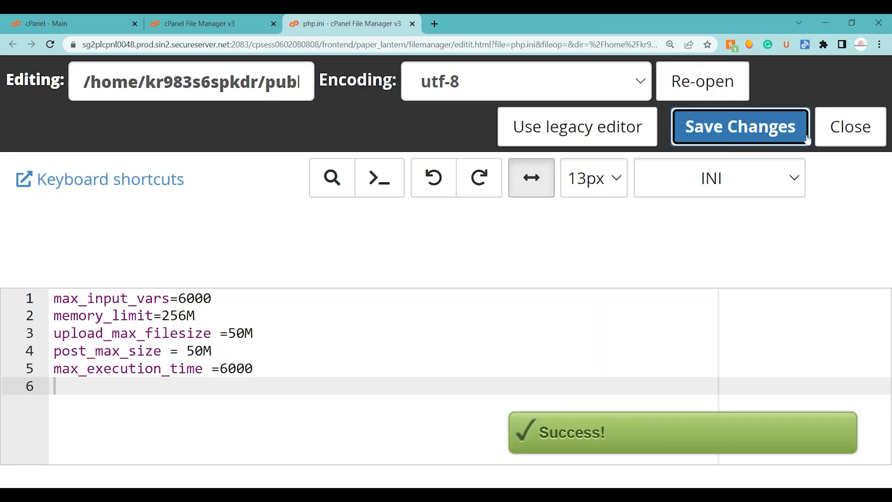
left_click(831, 140)
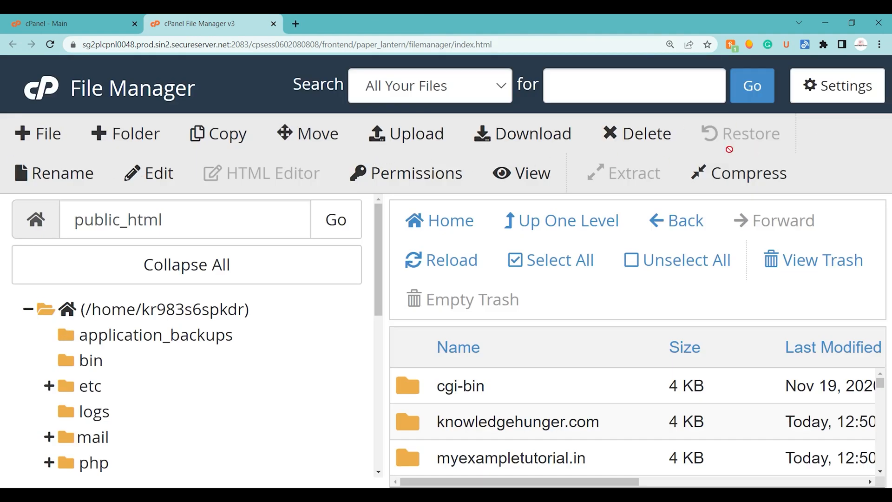
Refresh the public_html file list at a readable page size.
mouse_move(518, 482)
left_mouse_down()
mouse_move(571, 486)
mouse_move(517, 486)
left_mouse_up()
key("ctrl+minus")
key("ctrl+minus")
key("ctrl+minus")
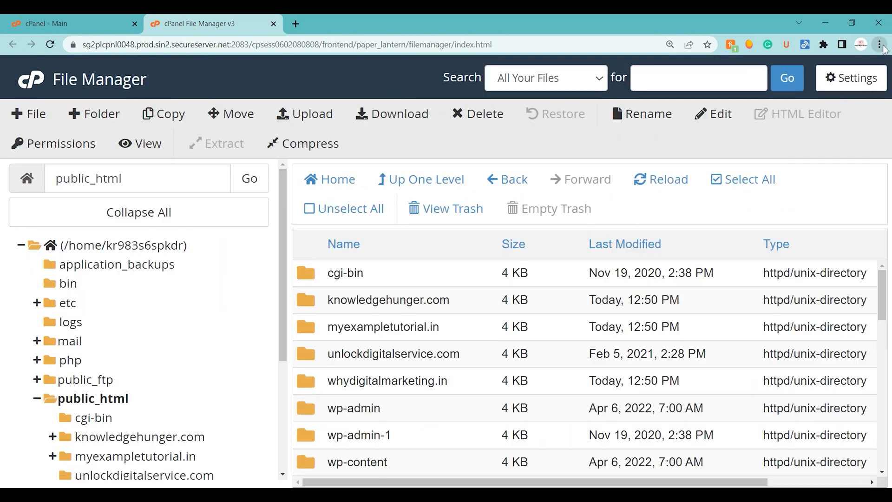
key("ctrl+minus")
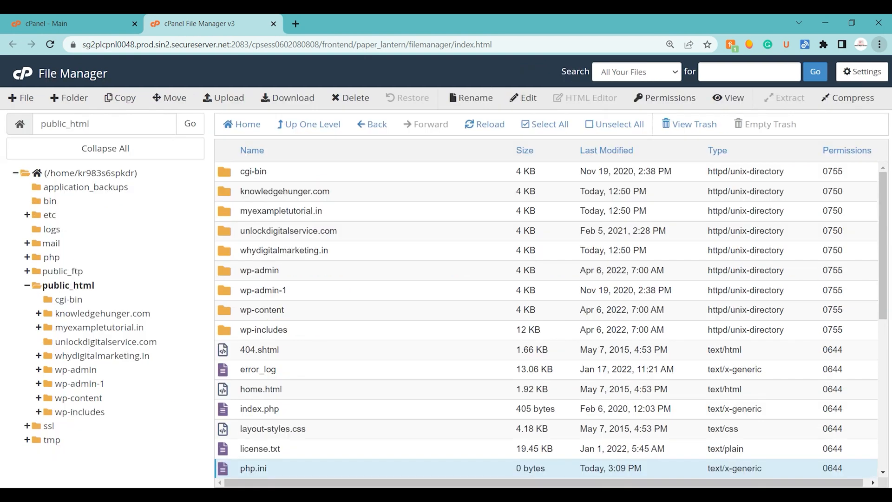
left_click(484, 129)
left_click(484, 130)
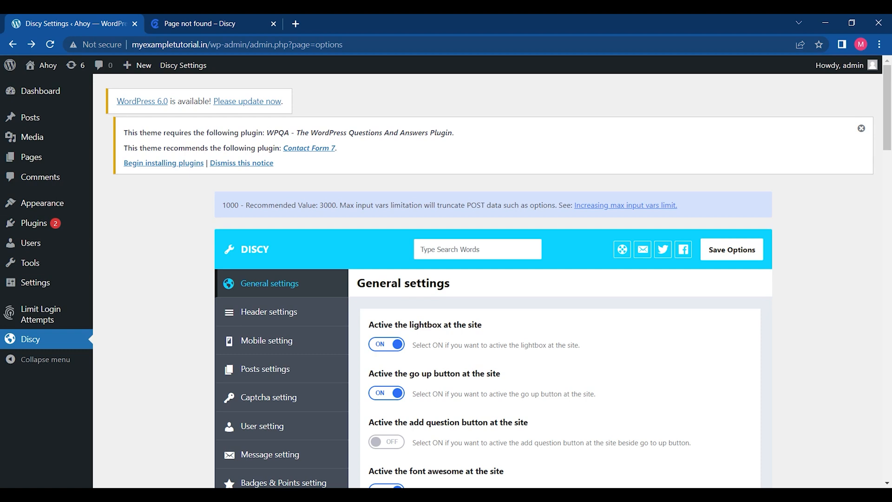
Set the fishing reel picture image-3.jpg from the media library as the custom favicon in the Discy general settings, and save the options.
left_click_drag(887, 117, 890, 421)
left_click(725, 262)
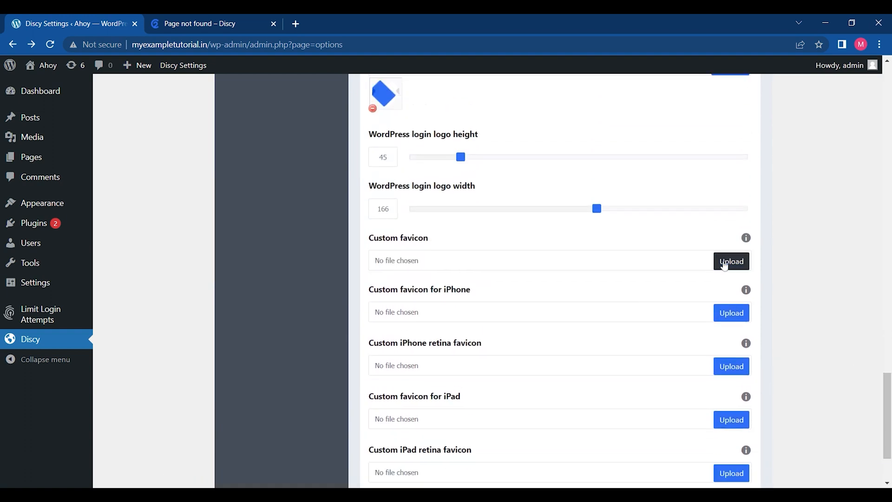
left_click(724, 263)
left_click(152, 274)
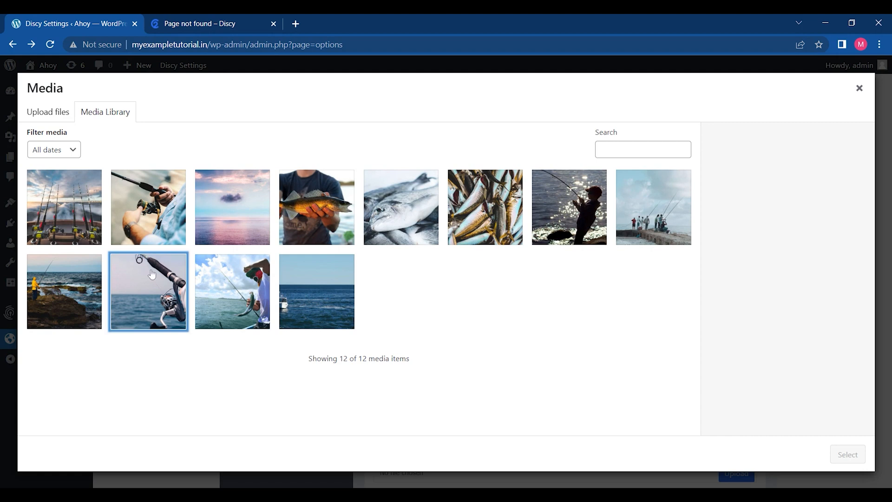
left_click(847, 454)
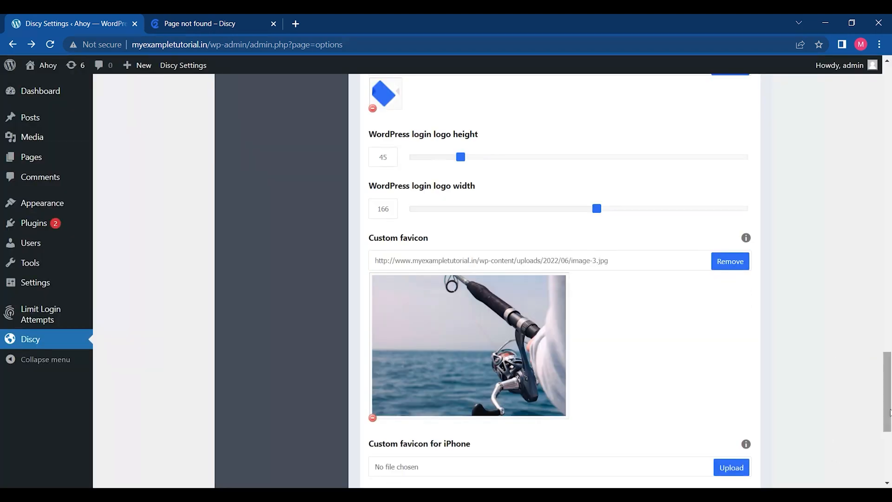
scroll(558, 278, "down", 3)
scroll(697, 425, "down", 2)
left_click(731, 454)
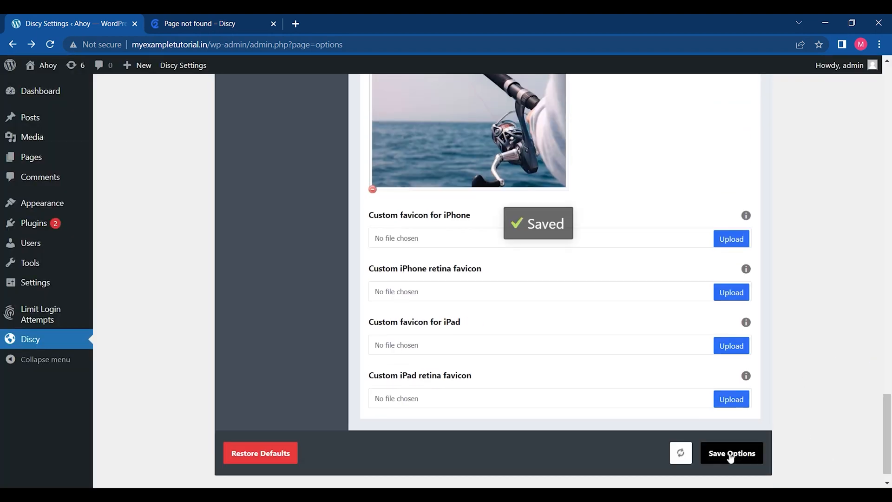
Return to the Discy theme's plugin notice and open the list of required plugins to install.
left_click_drag(888, 434, 888, 129)
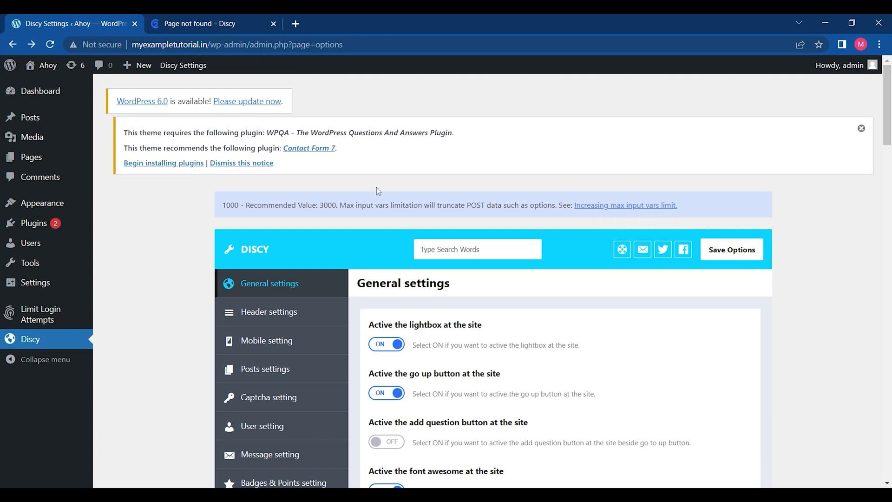
left_click(167, 164)
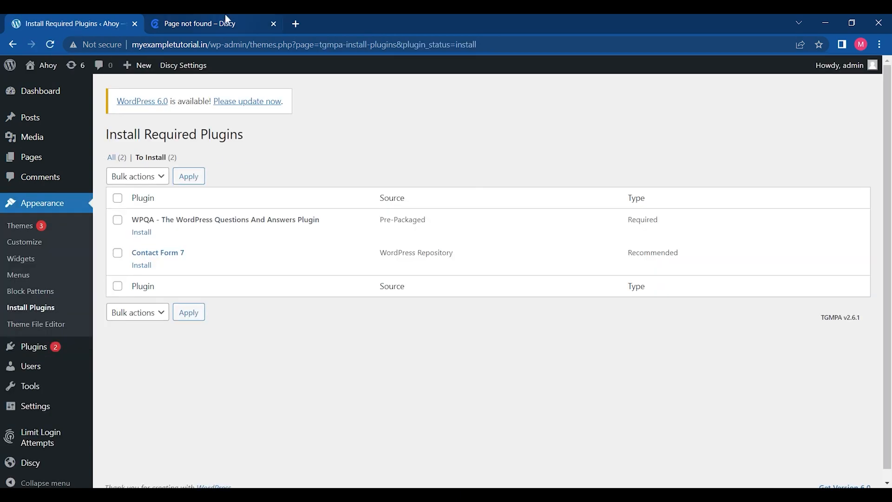
Load the live site myexampletutorial.in in the other browser tab to check it.
left_click(227, 22)
left_click(198, 44)
type("m")
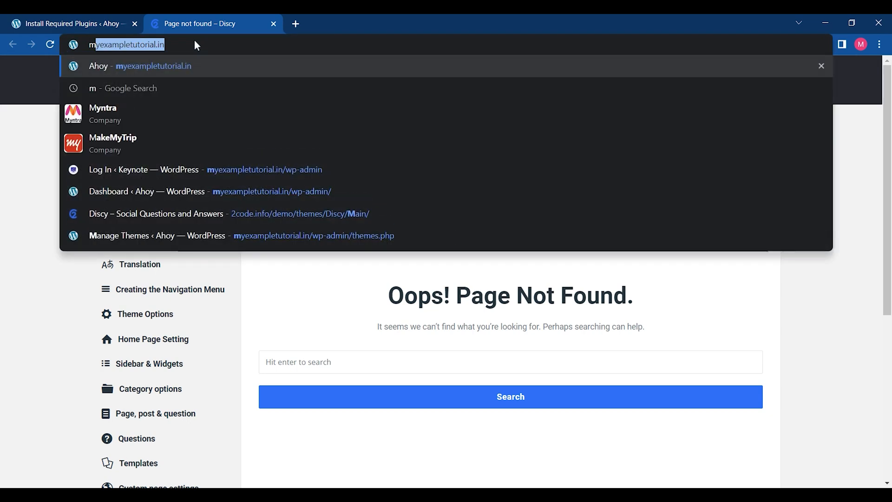
key("Return")
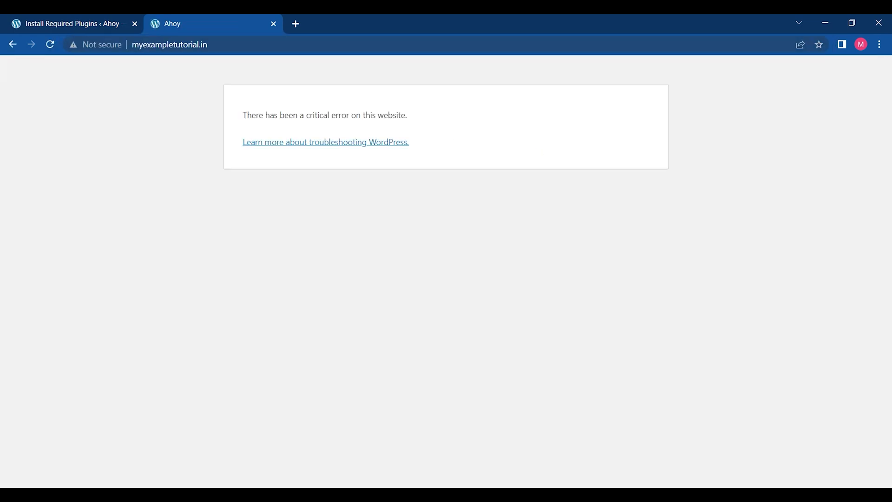
Install the recommended Contact Form 7 plugin from the Discy plugin list and return to the required plugins installer.
left_click(131, 18)
left_click(140, 234)
left_click(142, 268)
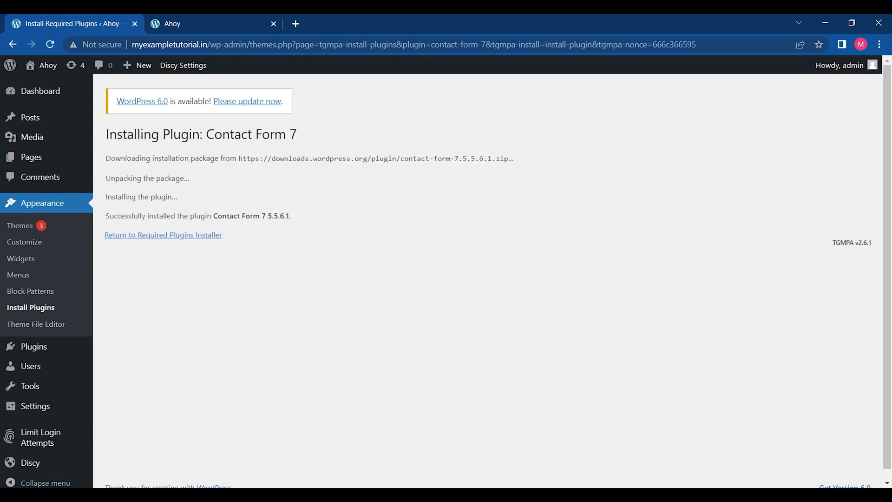
left_click(180, 237)
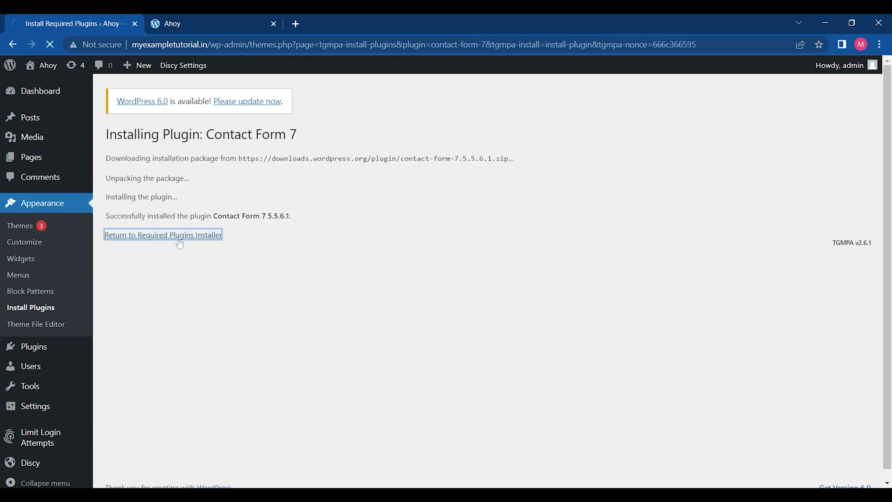
Reload the live site myexampletutorial.in in the other browser tab to recheck how it loads.
left_click(250, 20)
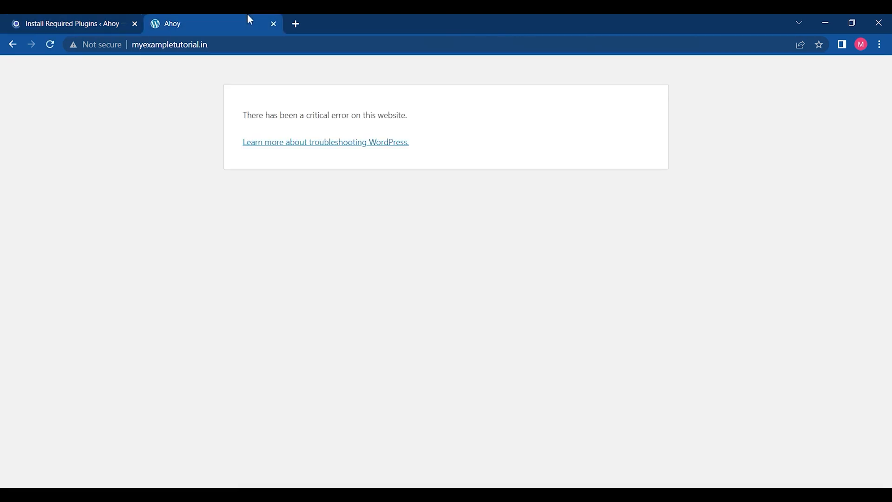
left_click(43, 50)
left_click(43, 50)
left_click(56, 45)
left_click(55, 45)
left_click(223, 44)
key("Return")
Activate the WPQA questions and answers plugin and the Contact Form 7 plugin in the required plugins list.
left_click(1, 17)
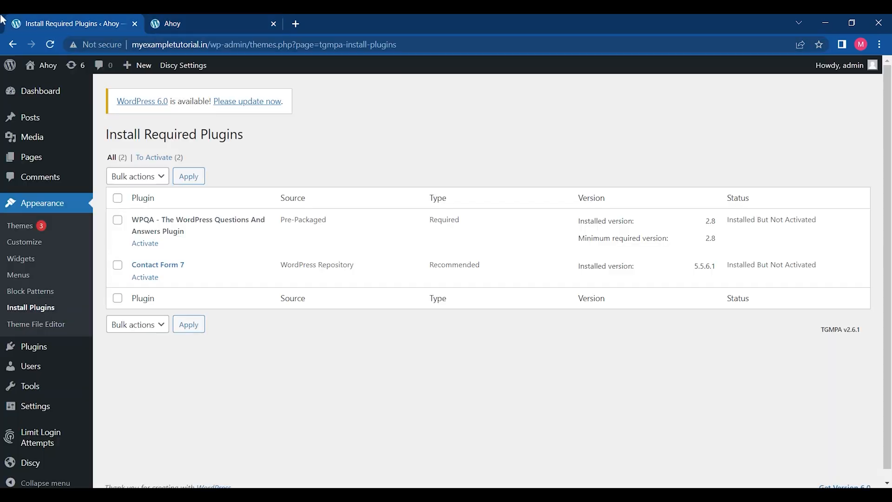
left_click(141, 244)
left_click(140, 272)
Reload the live site and look over its home page from header to content and back.
left_click(230, 18)
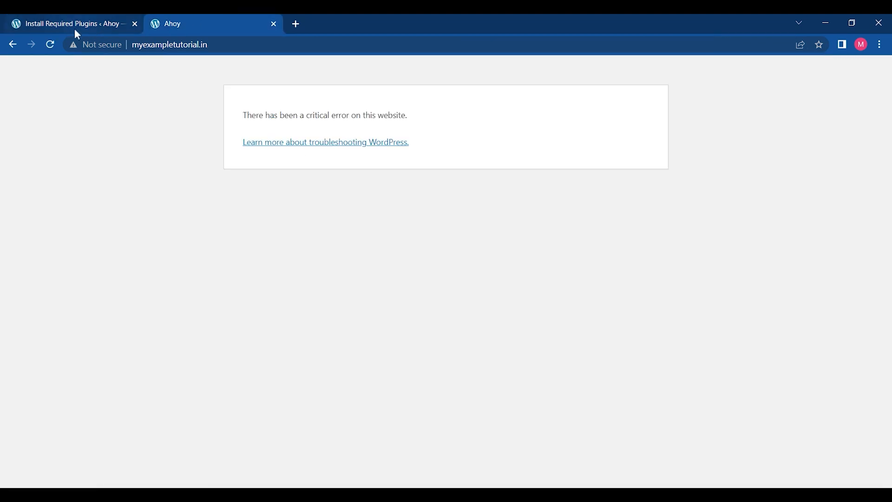
left_click(50, 47)
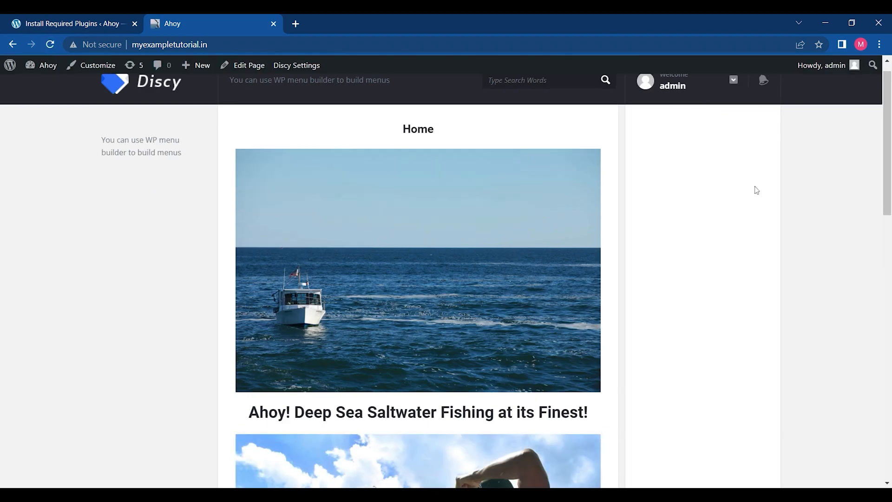
left_click_drag(888, 136, 888, 244)
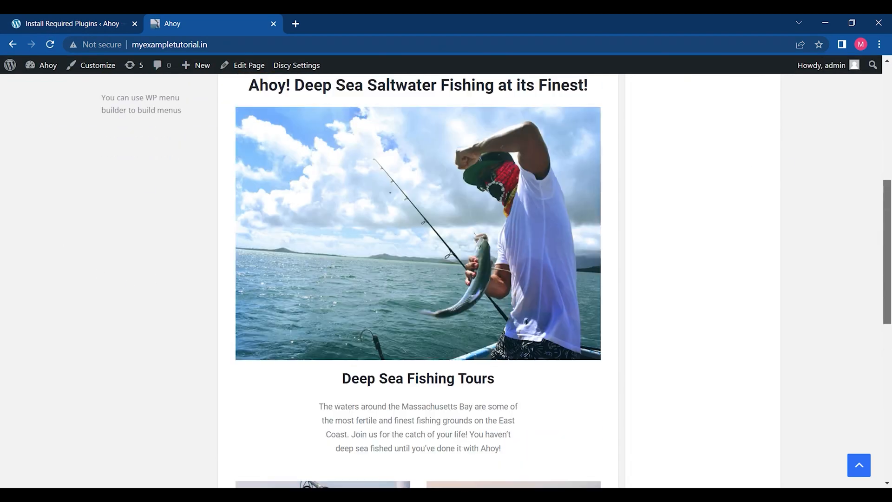
left_click(859, 465)
mouse_move(57, 69)
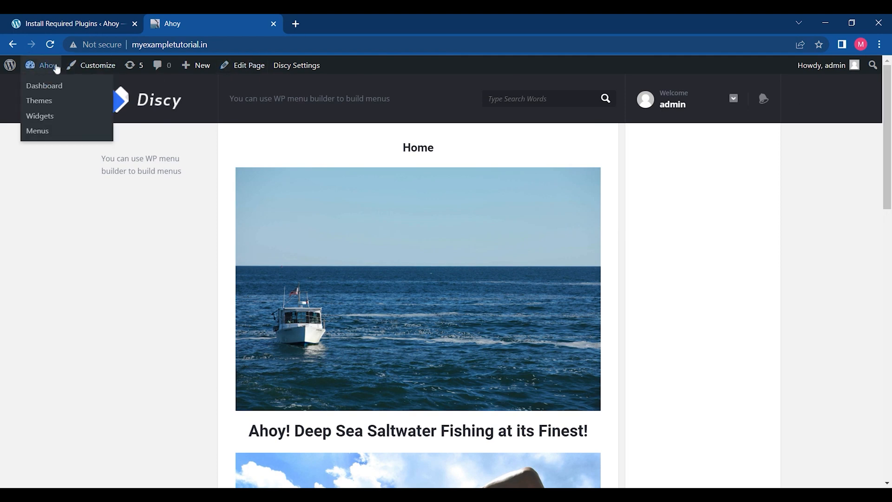
Open the Discy theme's general settings in the admin area and compare them with the live home page.
left_click(51, 18)
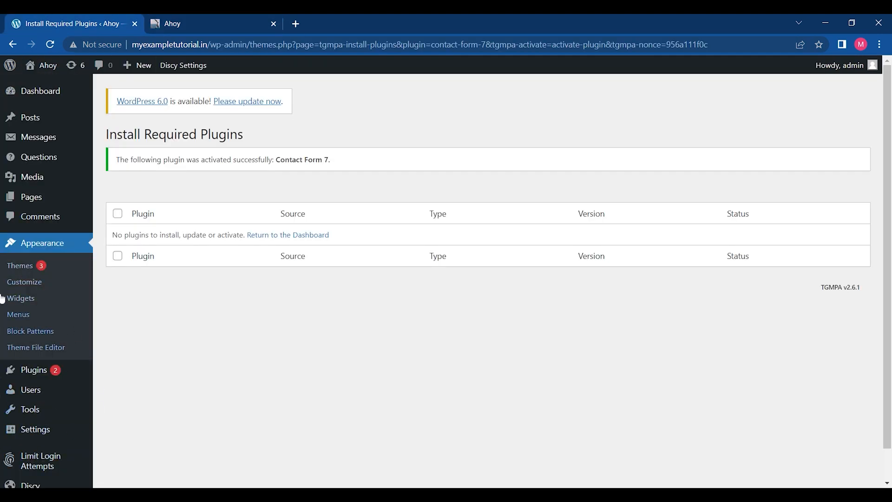
scroll(800, 106, "down", 1)
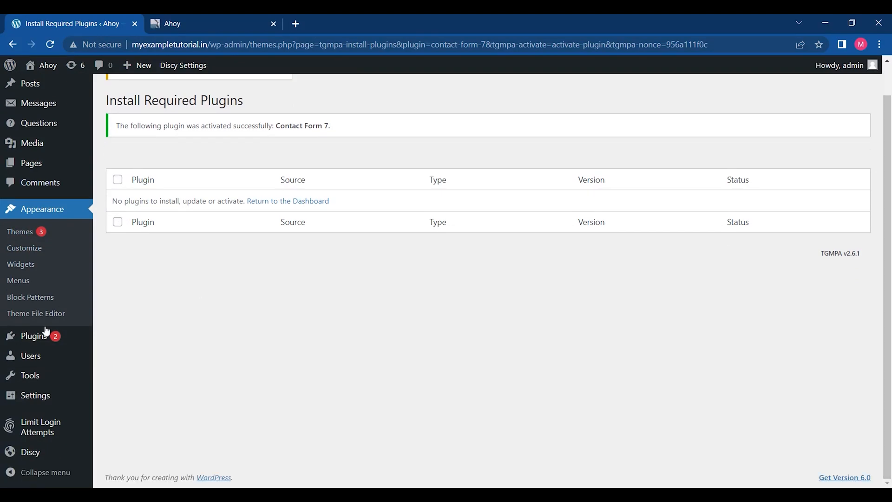
left_click(31, 452)
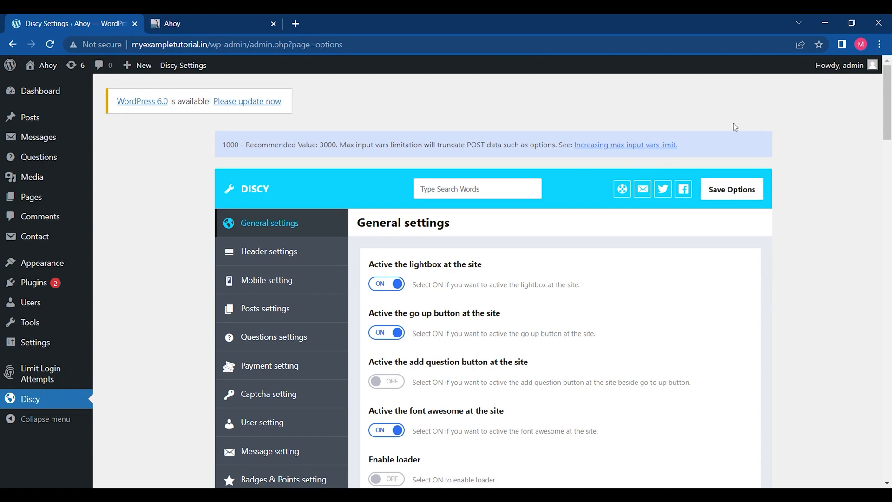
scroll(493, 279, "down", 15)
scroll(493, 279, "up", 15)
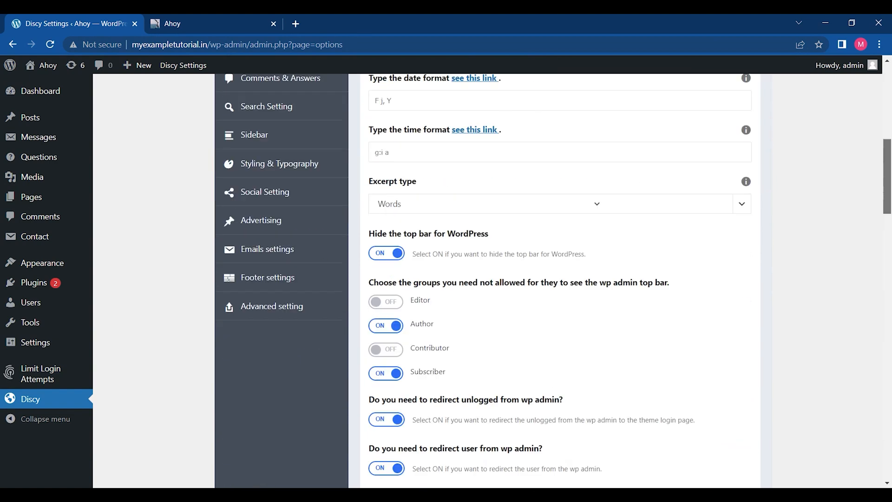
left_click(223, 18)
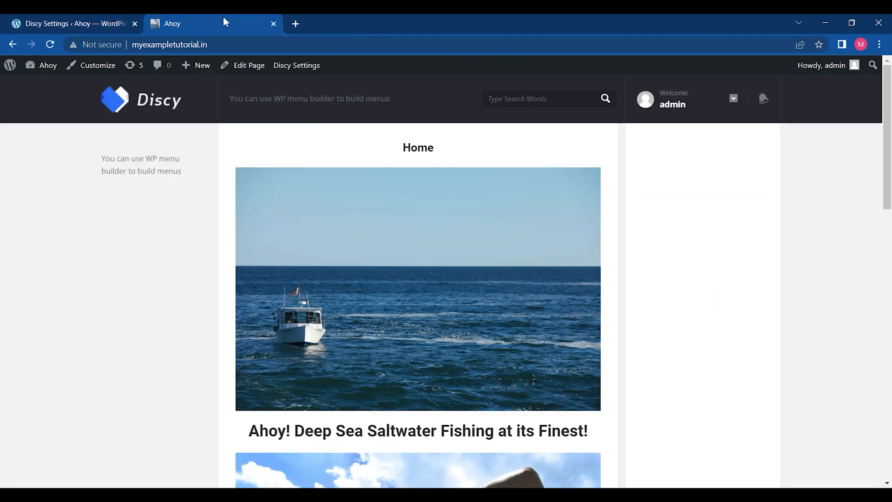
left_click(51, 21)
Replace the WordPress login logo with image-4.jpg, the picture of the angler in yellow, from the media library.
left_click_drag(887, 97, 888, 318)
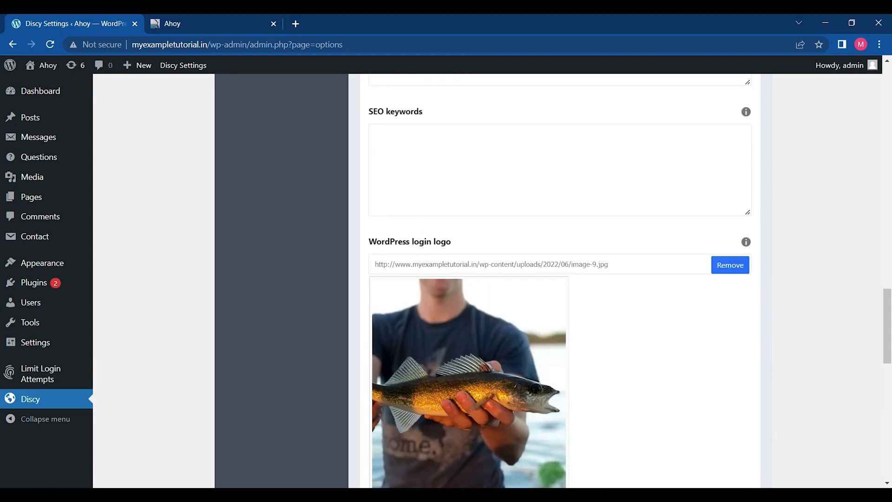
left_click(743, 269)
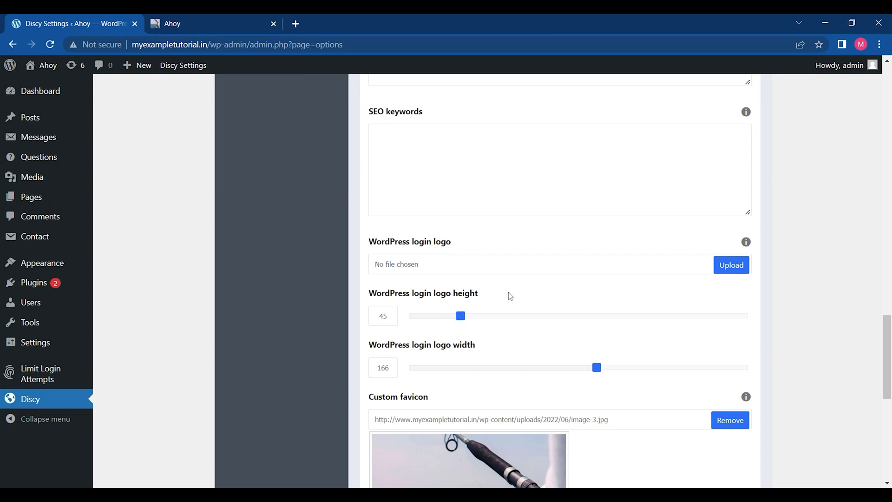
left_click(732, 267)
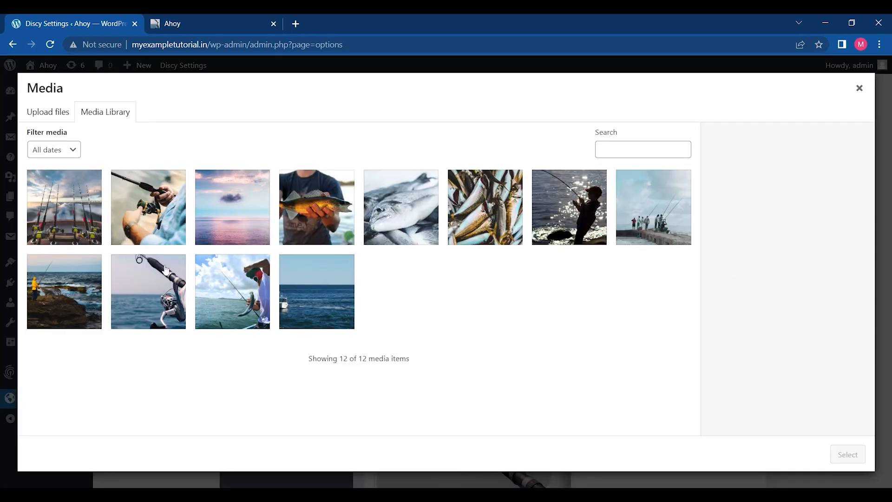
left_click(34, 297)
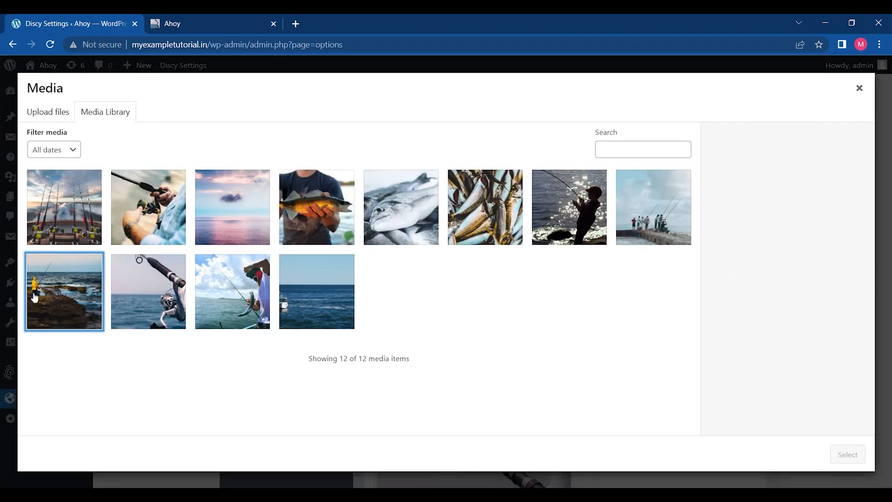
left_click(847, 455)
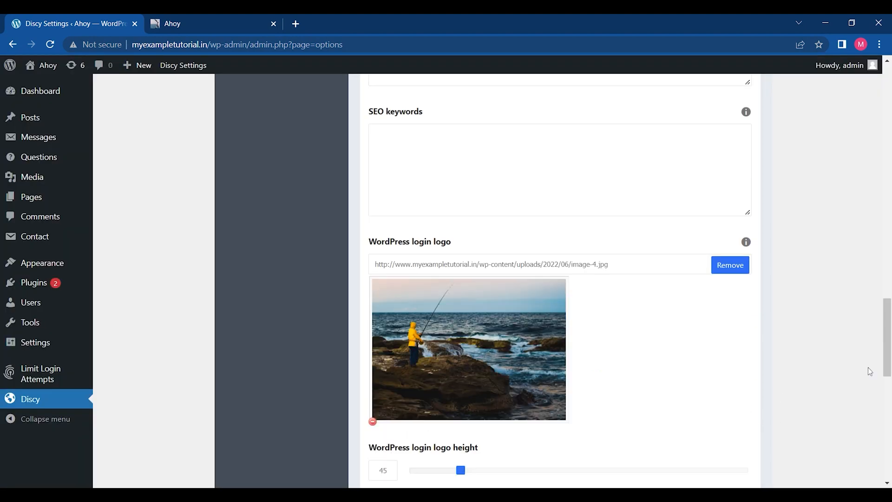
Reduce the WordPress login logo height in the Discy general settings and save the options.
scroll(887, 335, "down", 6)
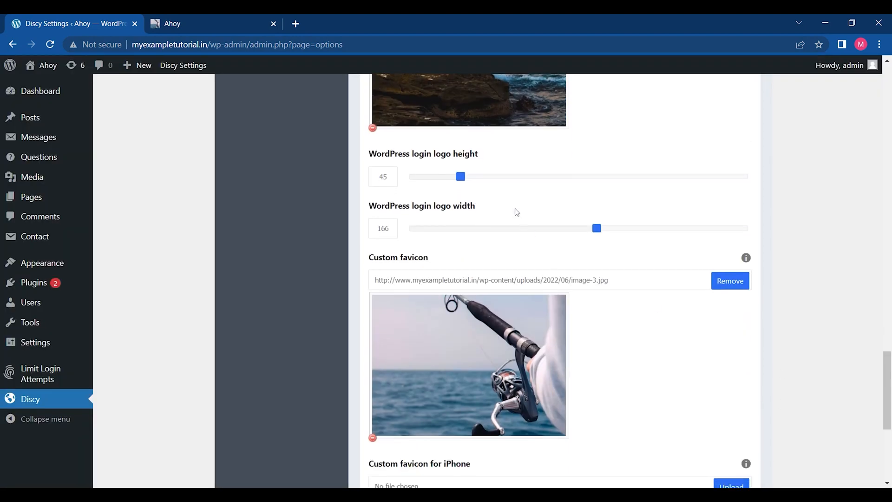
left_click_drag(461, 180, 441, 186)
scroll(888, 390, "down", 6)
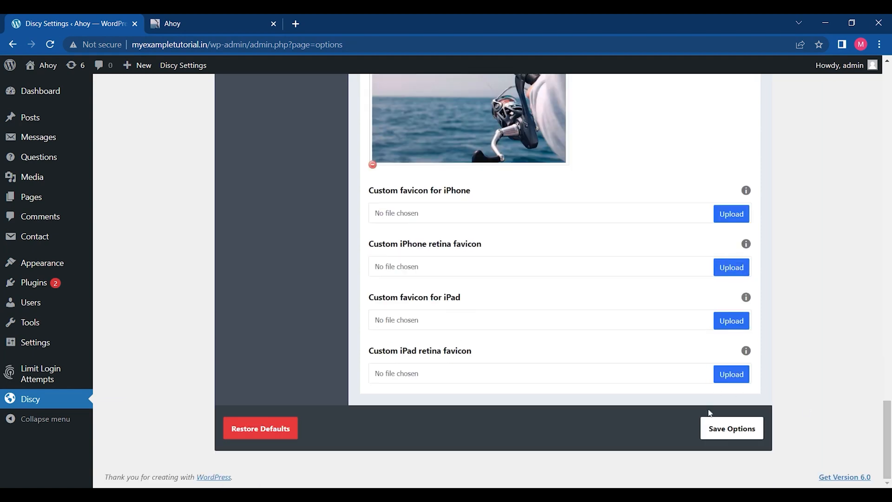
left_click(727, 430)
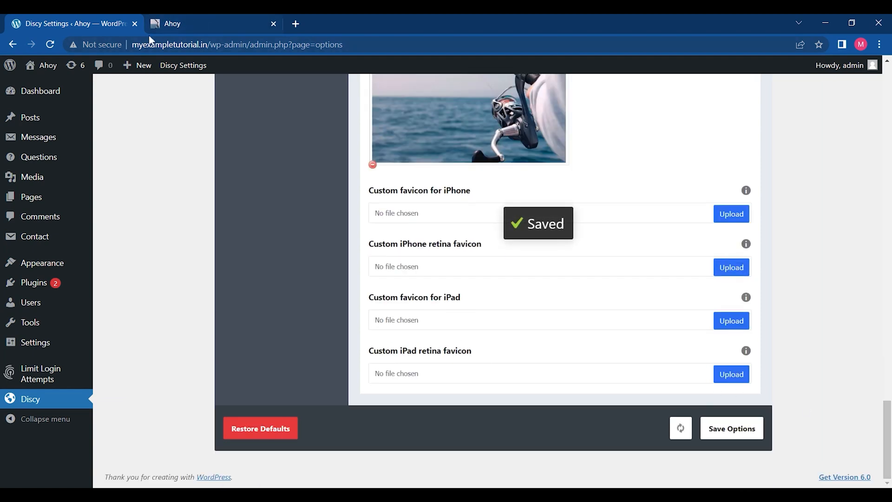
Reload the live home page to check the effect of the saved Discy options.
left_click(184, 18)
left_click(53, 43)
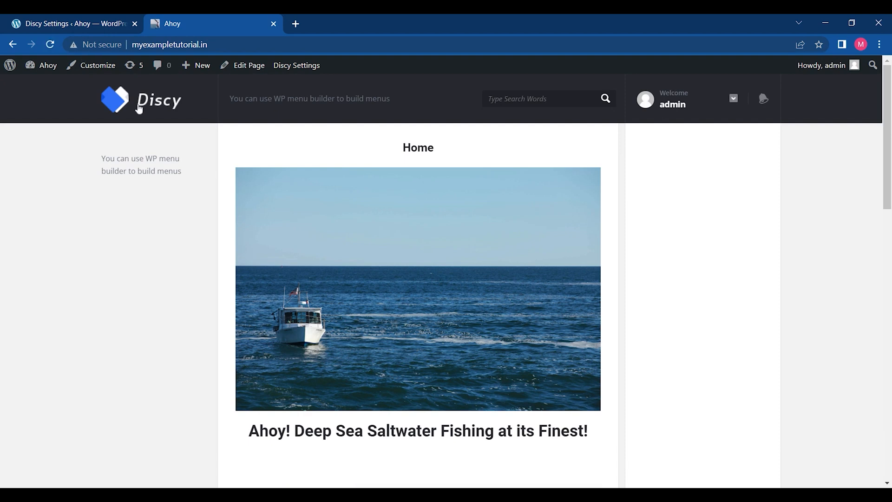
left_click(51, 44)
Open the WordPress General Settings and examine the site title, addresses, membership, language and time options.
left_click(75, 18)
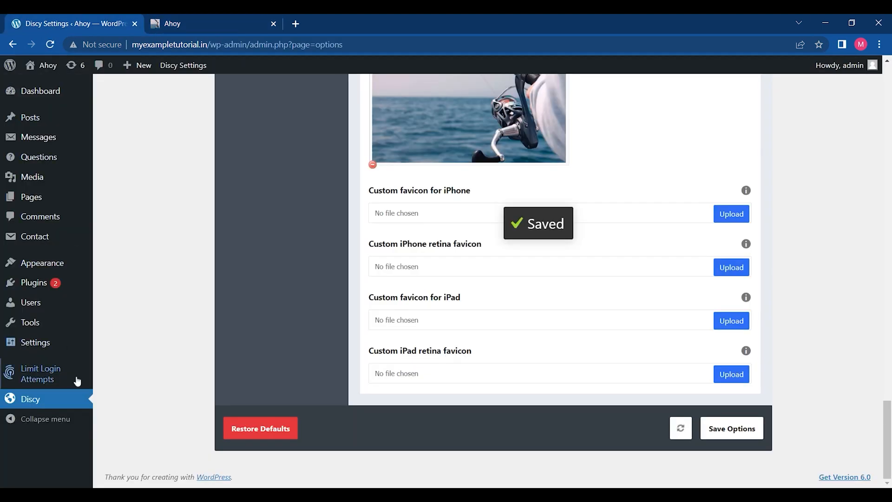
mouse_move(51, 343)
left_click(130, 321)
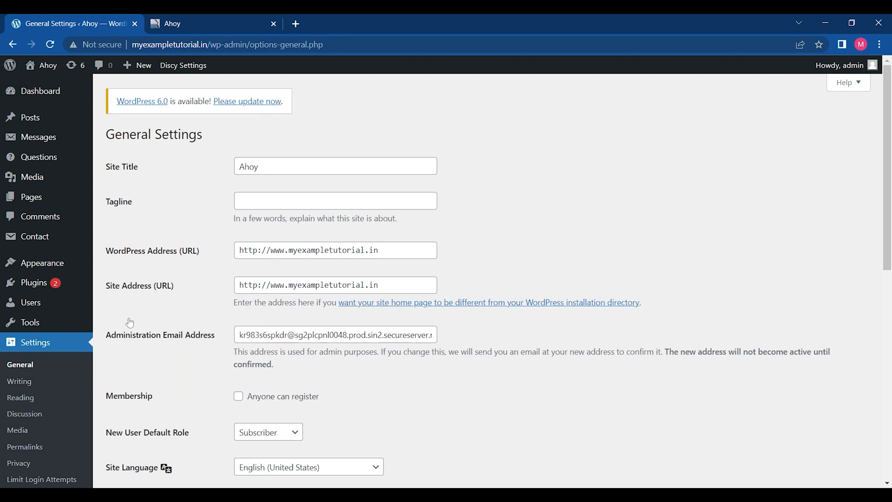
left_click_drag(888, 204, 888, 412)
scroll(655, 255, "up", 8)
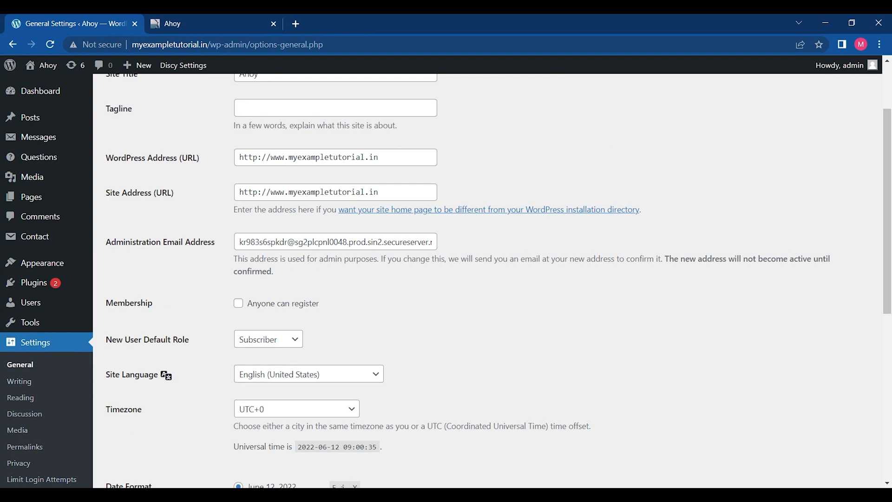
left_click_drag(888, 209, 887, 166)
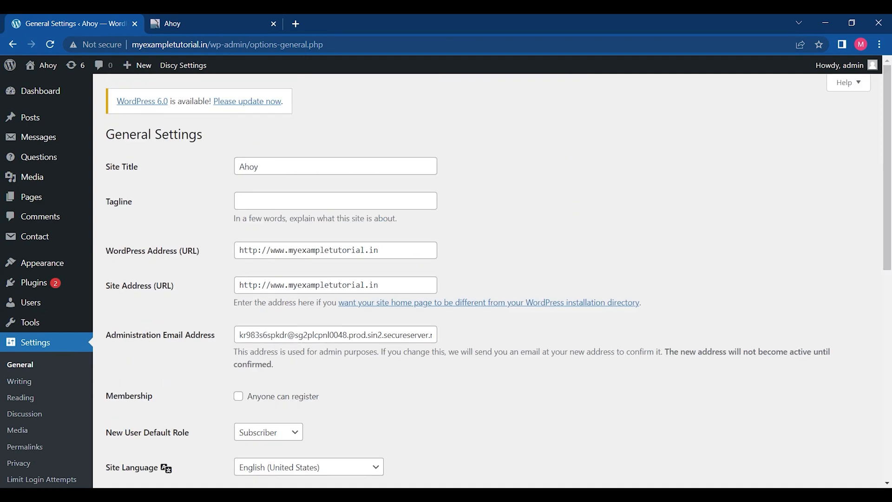
left_click_drag(888, 210, 890, 416)
scroll(2, 373, "up", 8)
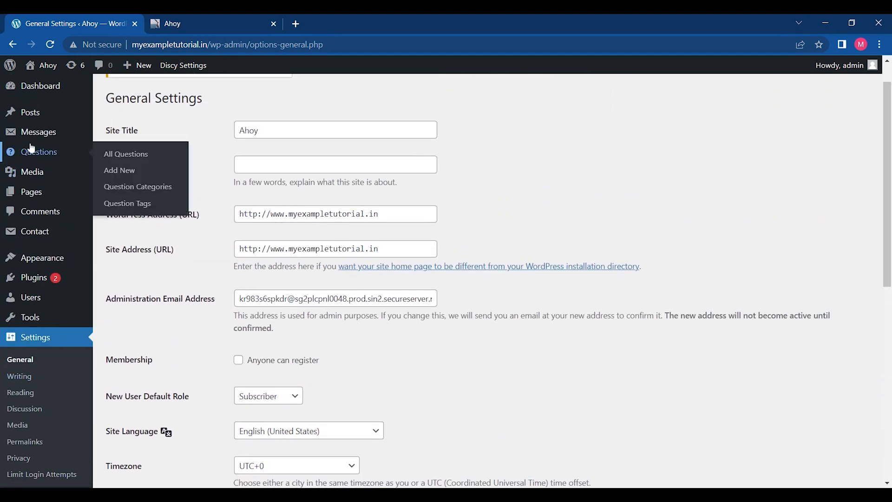
Tour the admin pages for the dashboard, messages, questions, question categories, question tags and media library.
left_click(46, 89)
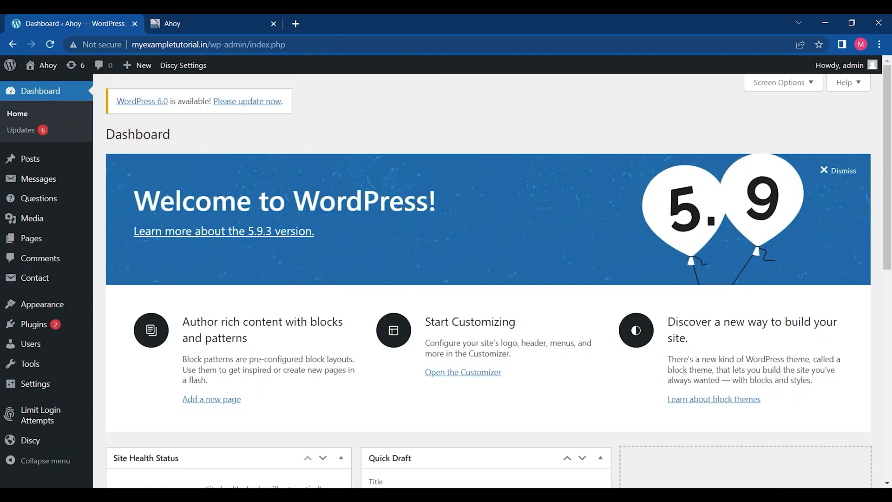
mouse_move(53, 159)
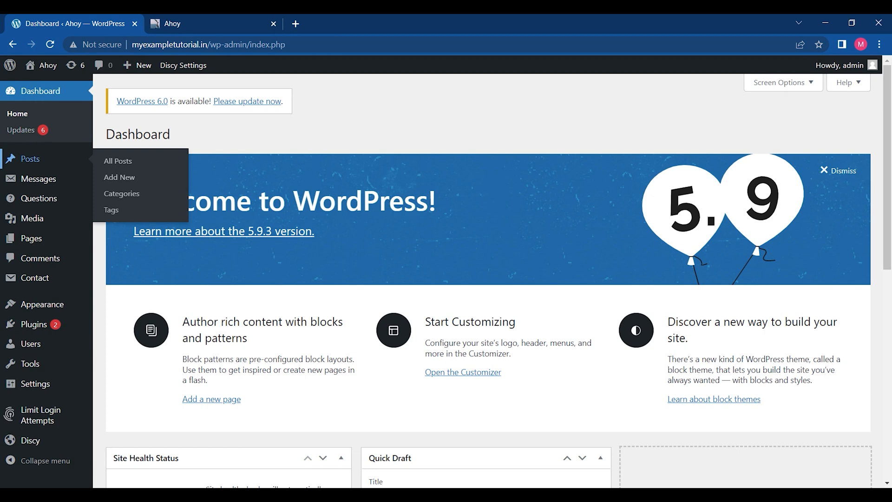
left_click(48, 182)
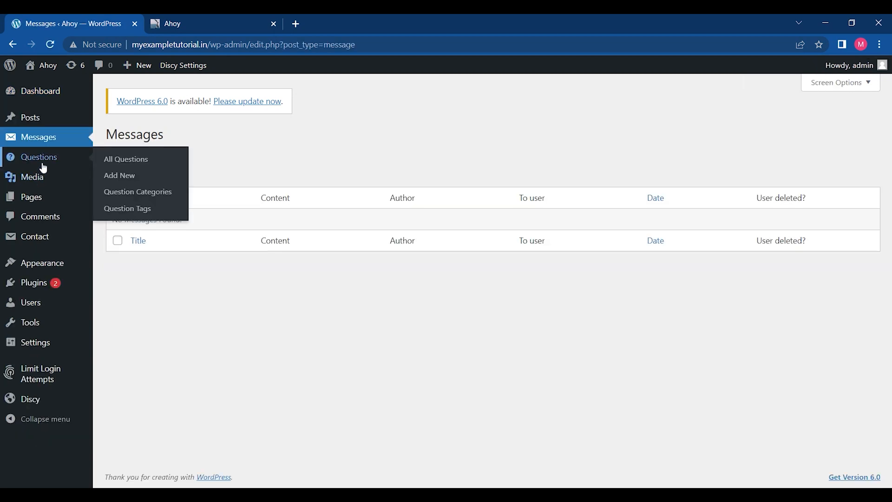
left_click(43, 167)
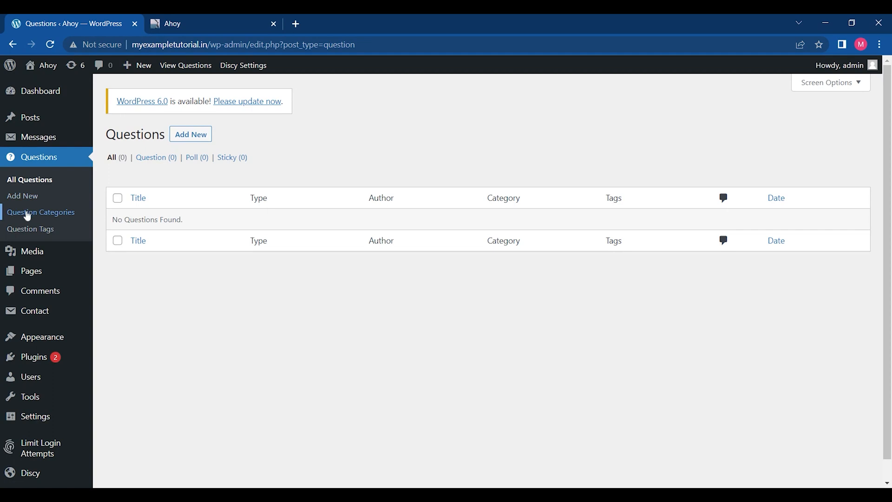
left_click(52, 215)
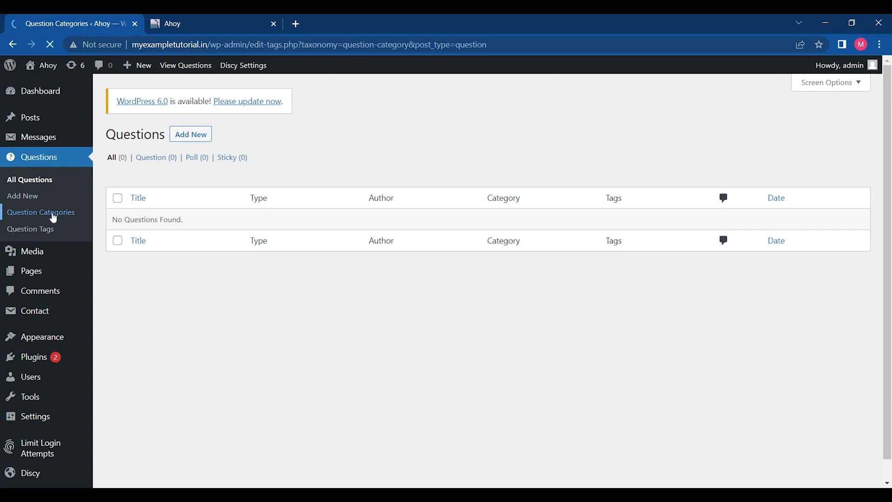
left_click(48, 237)
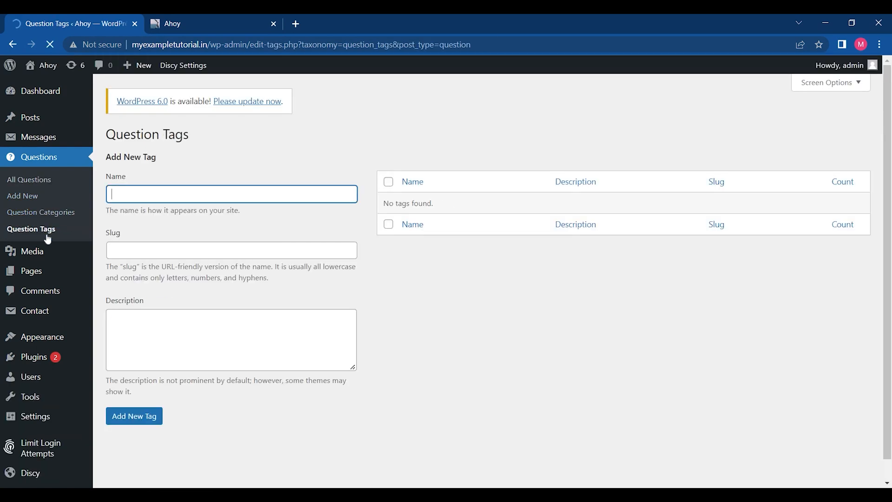
mouse_move(46, 248)
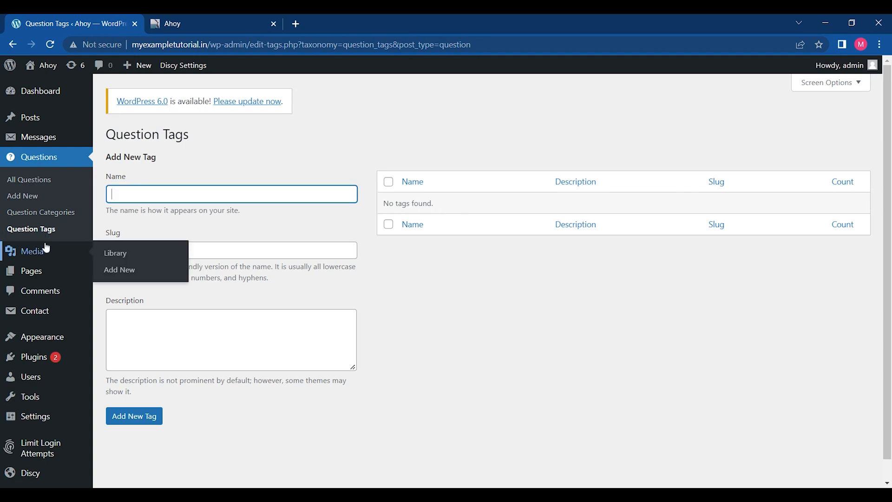
left_click(104, 252)
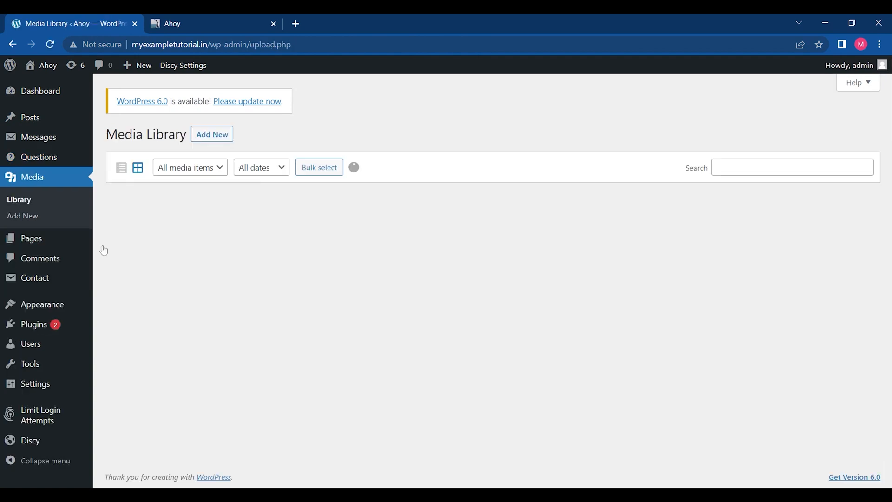
Tour the admin pages for the pages list, comments and the Limit Login Attempts dashboard with its failed login charts.
mouse_move(16, 237)
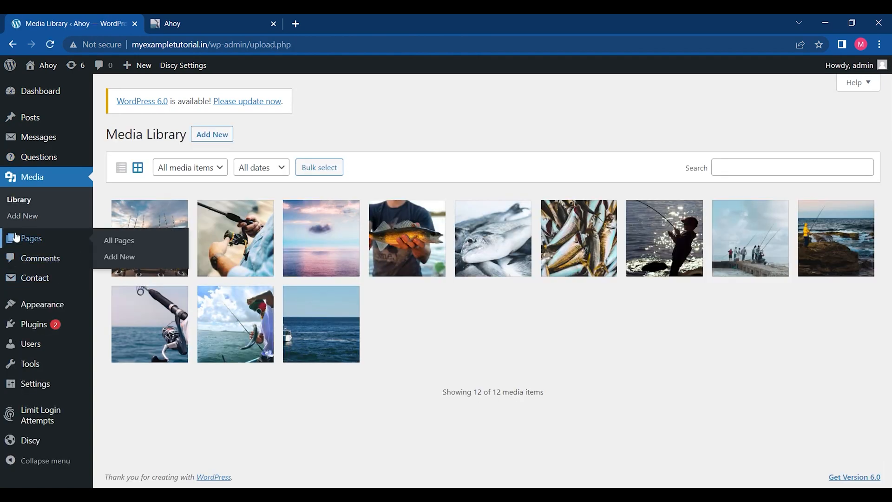
left_click(49, 249)
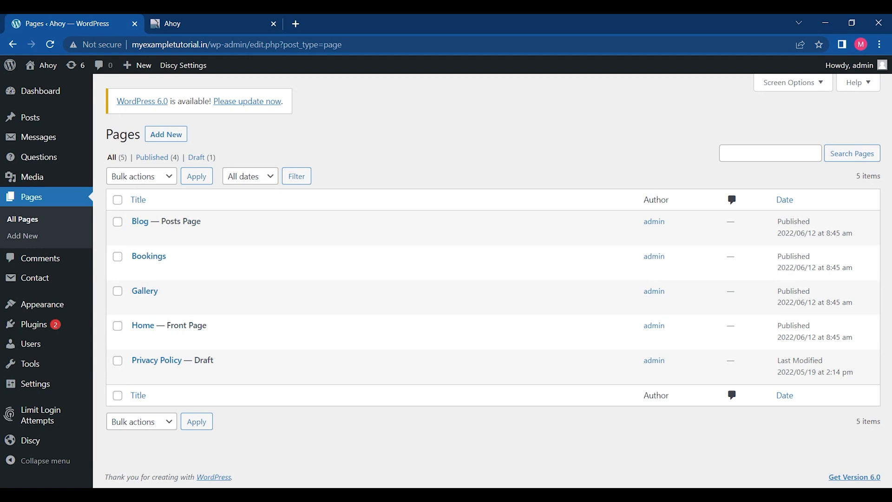
left_click(49, 260)
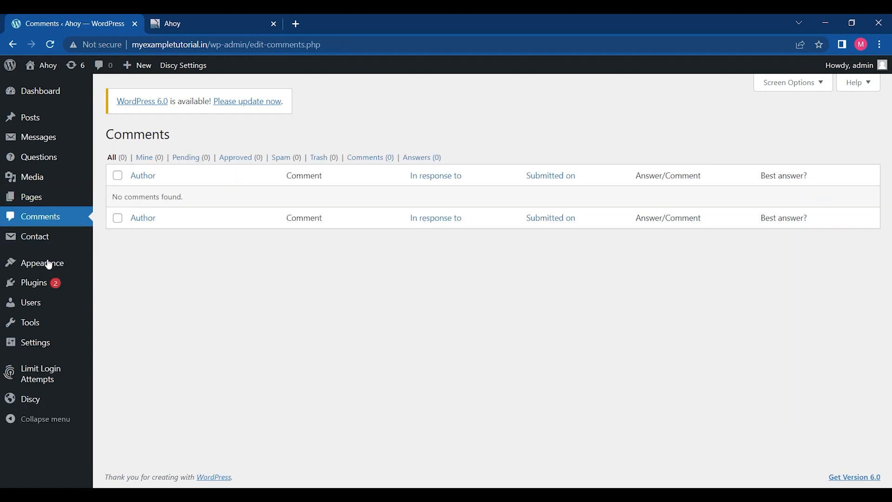
mouse_move(55, 266)
left_click(31, 380)
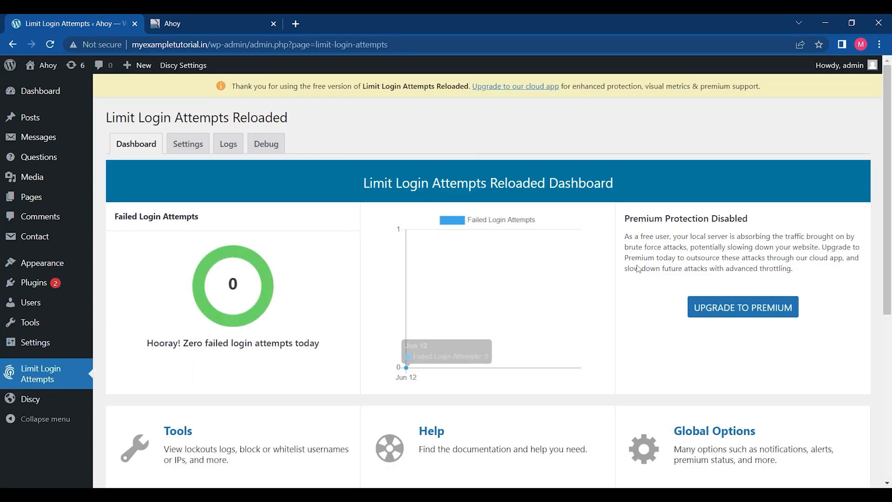
scroll(708, 460, "down", 5)
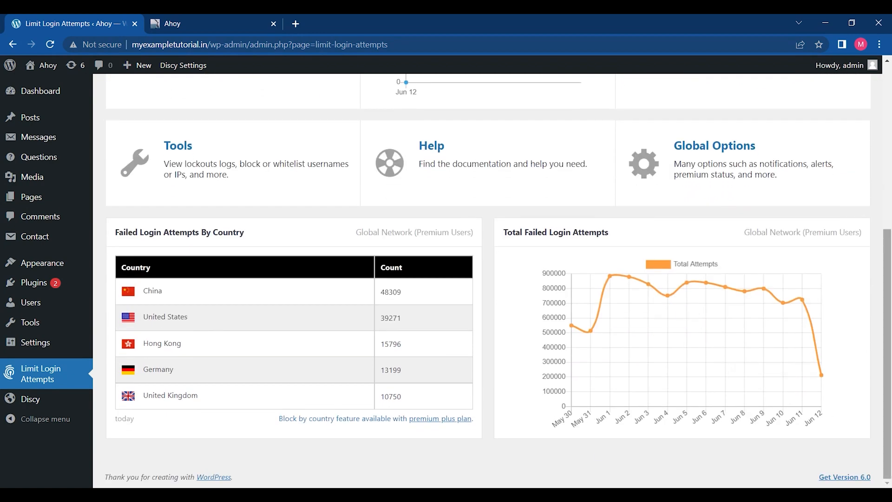
Open the Discy general settings and try switching the add question button on and off again.
left_click(21, 400)
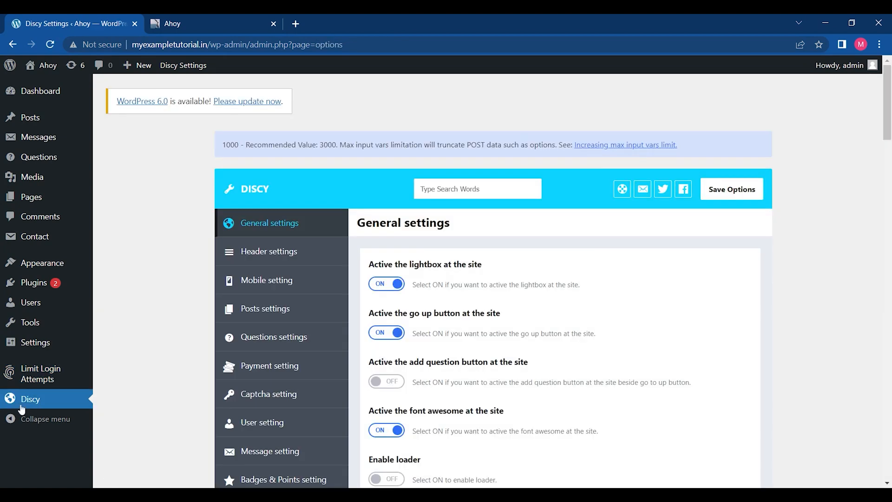
left_click_drag(887, 121, 888, 144)
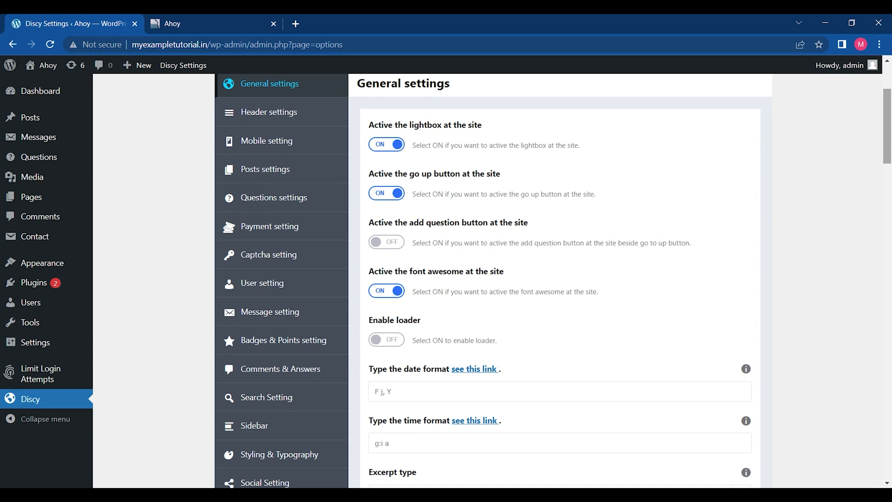
scroll(807, 123, "down", 2)
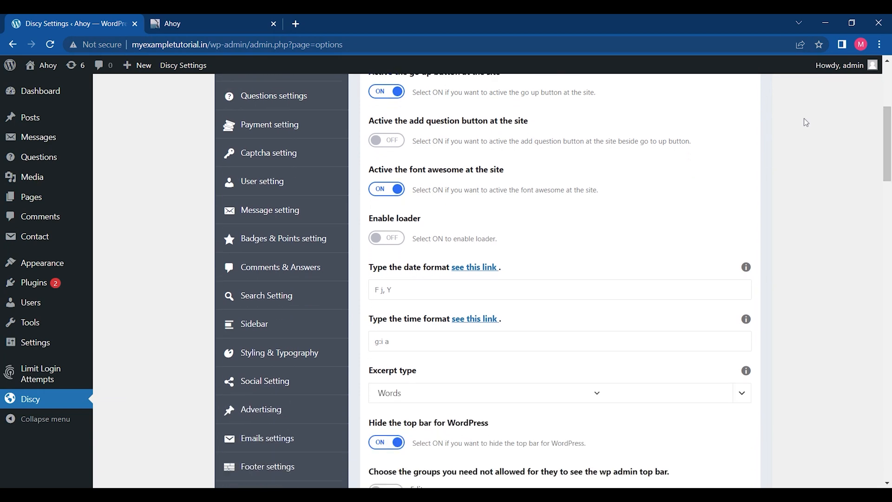
left_click(393, 144)
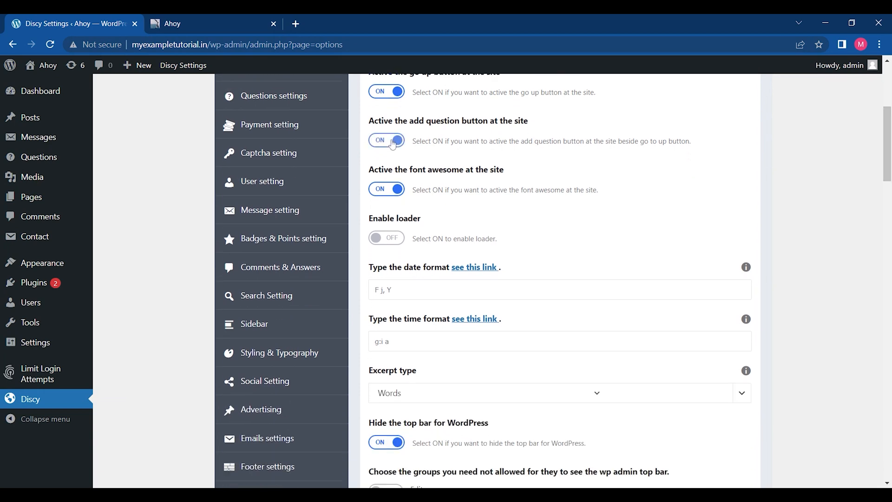
left_click(393, 144)
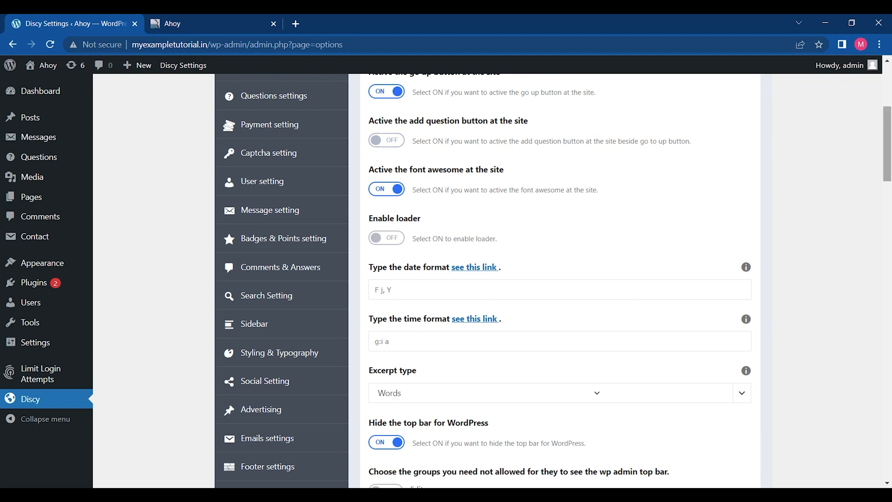
Examine the remaining Discy general settings, from date format, excerpt type and admin access to SEO options and favicons.
left_click_drag(887, 144, 888, 190)
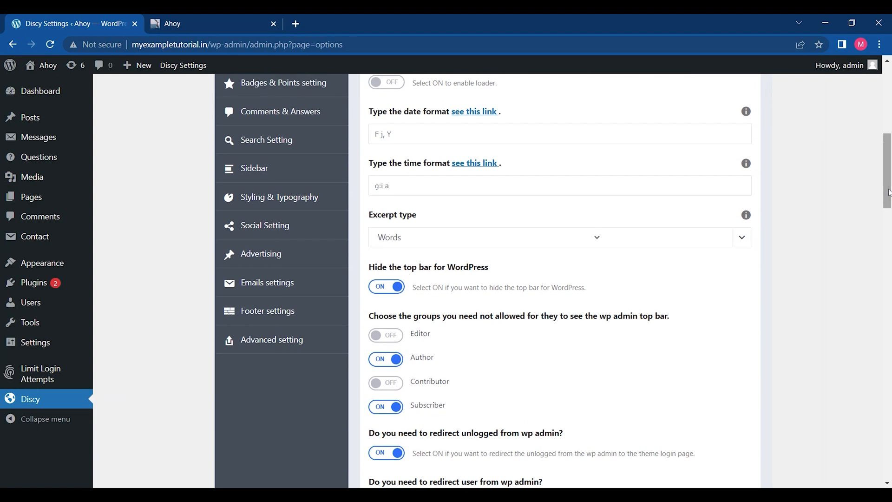
left_click_drag(889, 191, 890, 208)
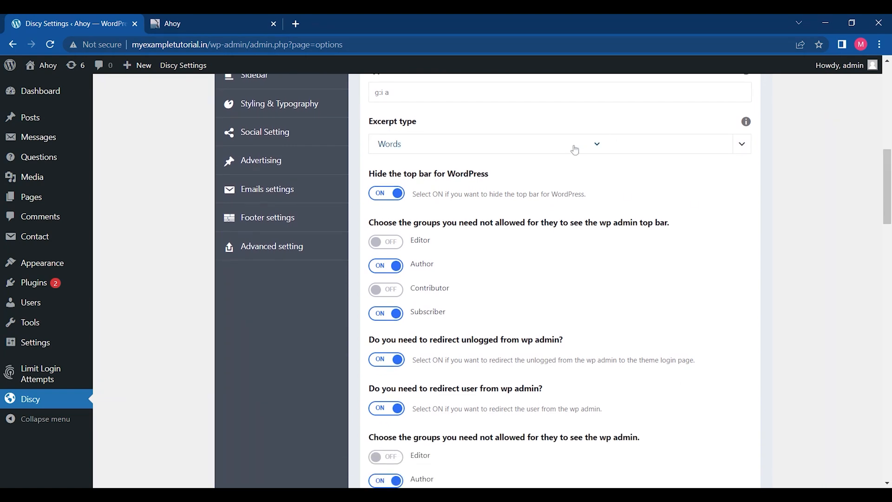
left_click_drag(890, 186, 889, 205)
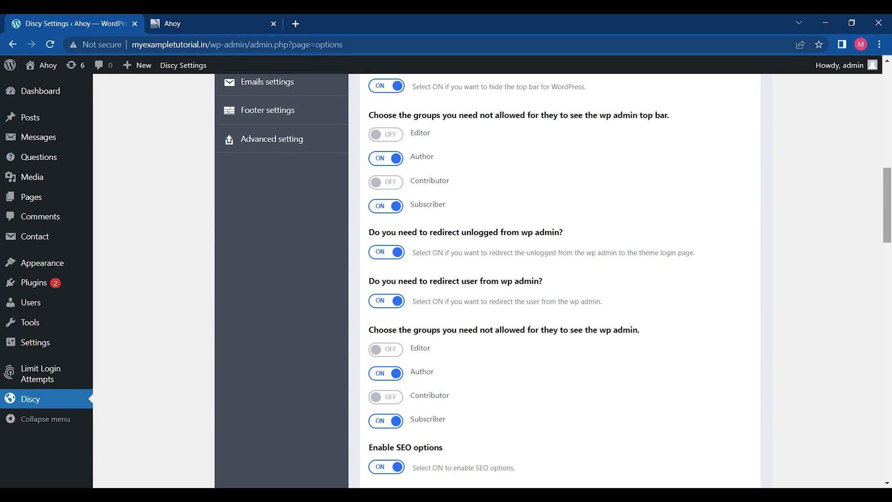
scroll(558, 279, "down", 1)
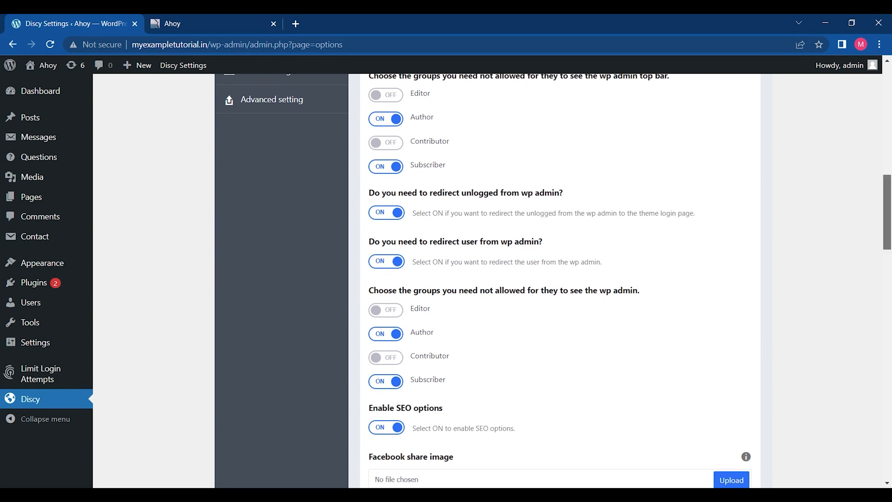
scroll(558, 279, "down", 1)
scroll(890, 224, "down", 1)
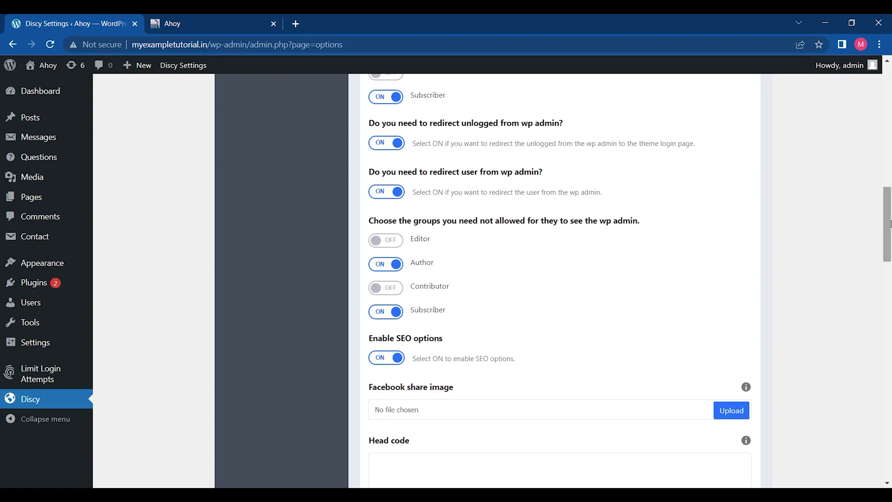
left_click_drag(890, 223, 891, 443)
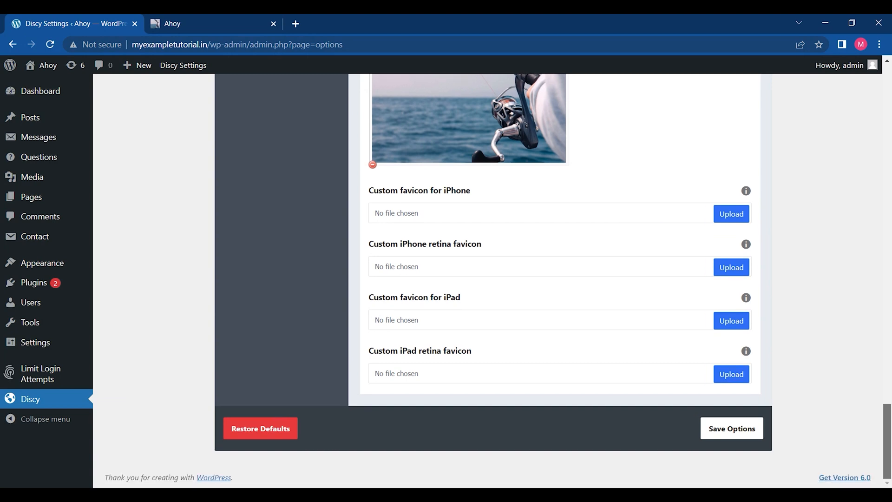
left_click_drag(888, 444, 887, 85)
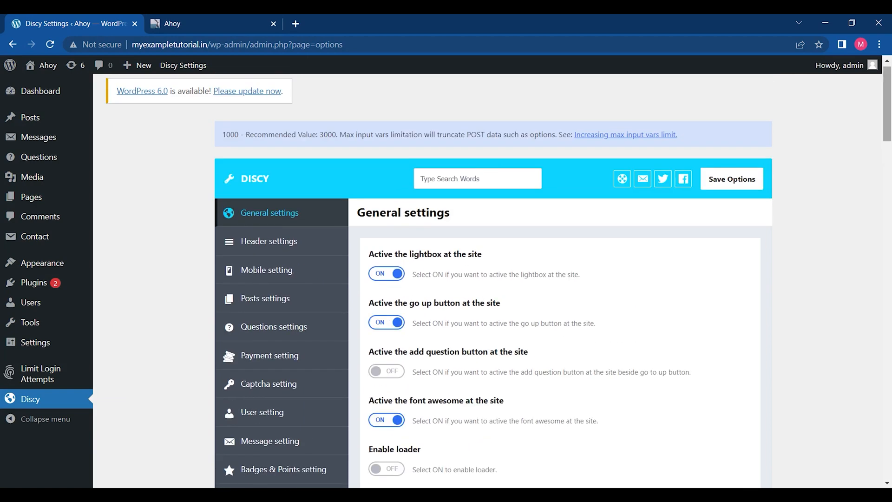
Replace the custom logo in the Discy header settings with image-1.jpg from the media library and save the options.
left_click(268, 251)
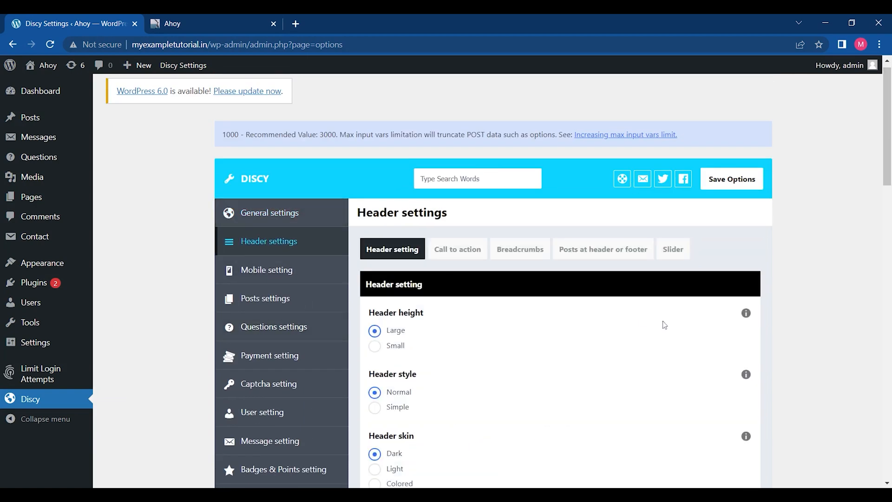
left_click_drag(885, 148, 886, 246)
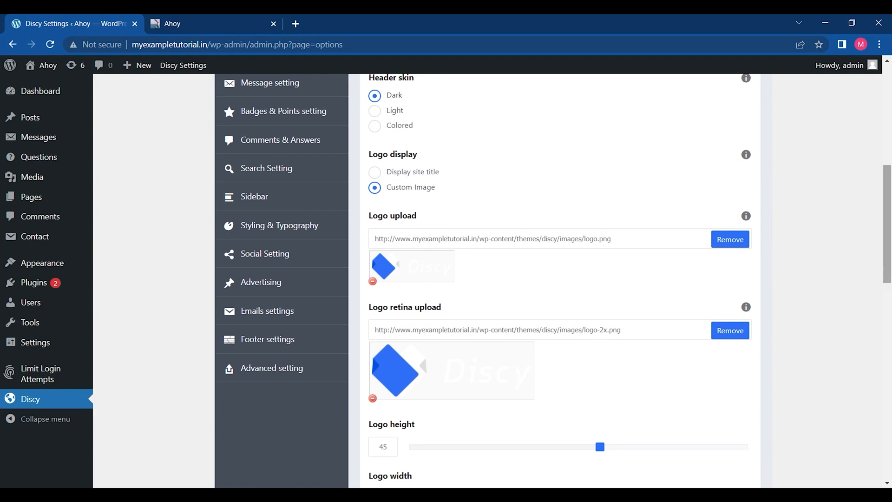
left_click(730, 241)
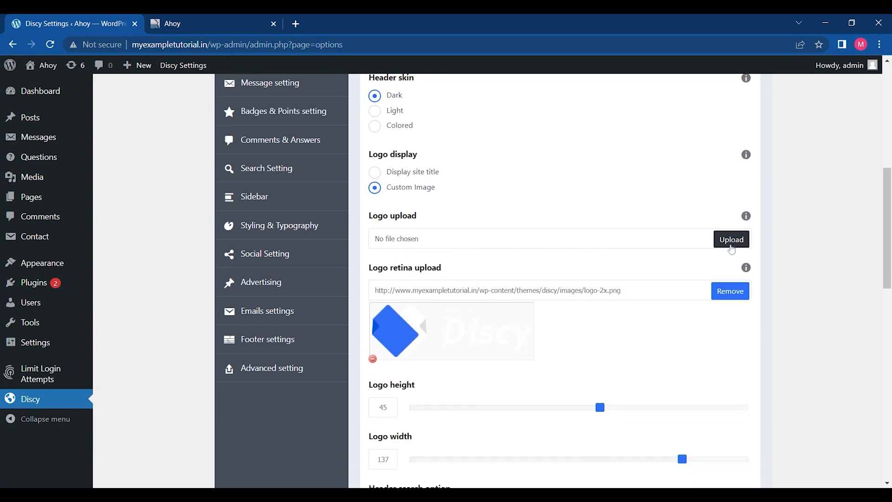
left_click(731, 240)
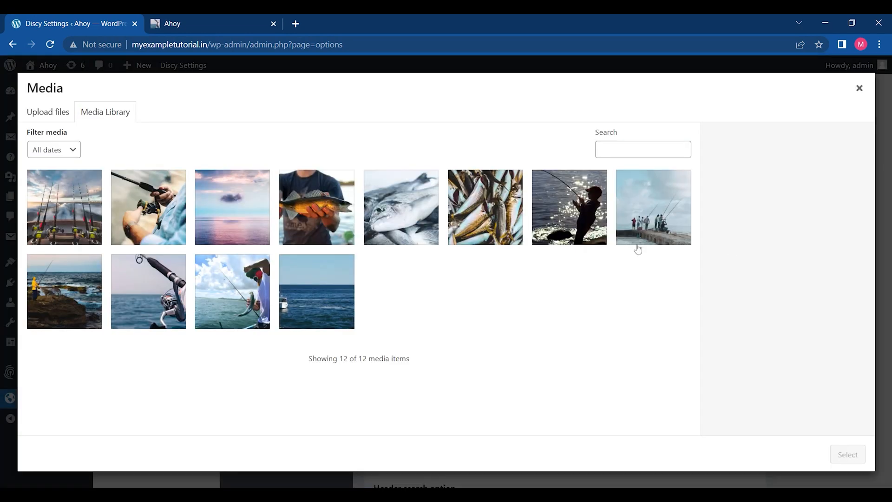
left_click(306, 295)
left_click(847, 454)
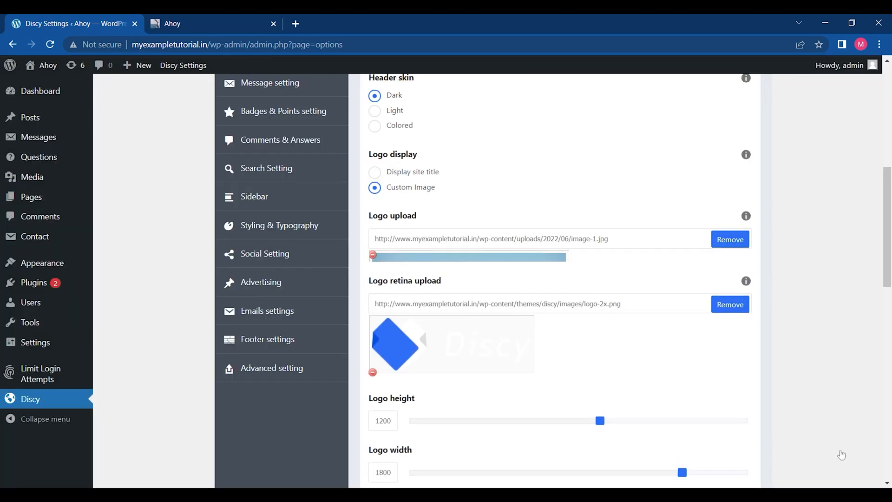
scroll(886, 210, "down", 15)
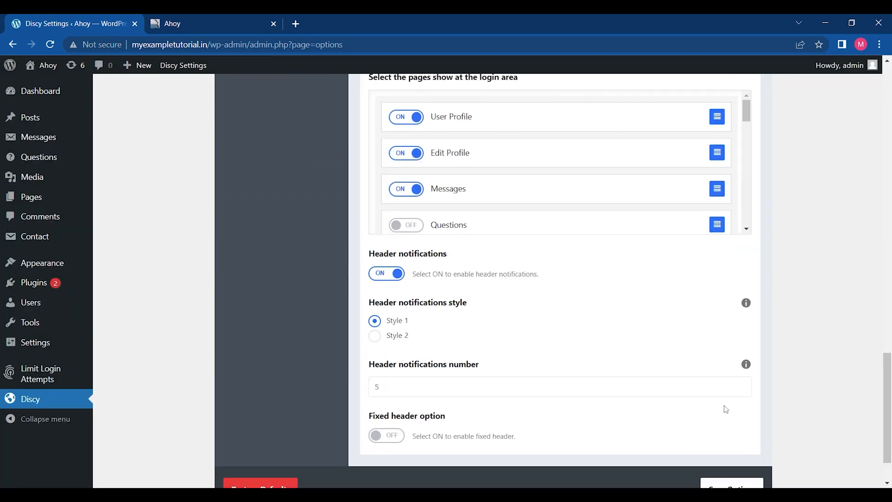
left_click(736, 481)
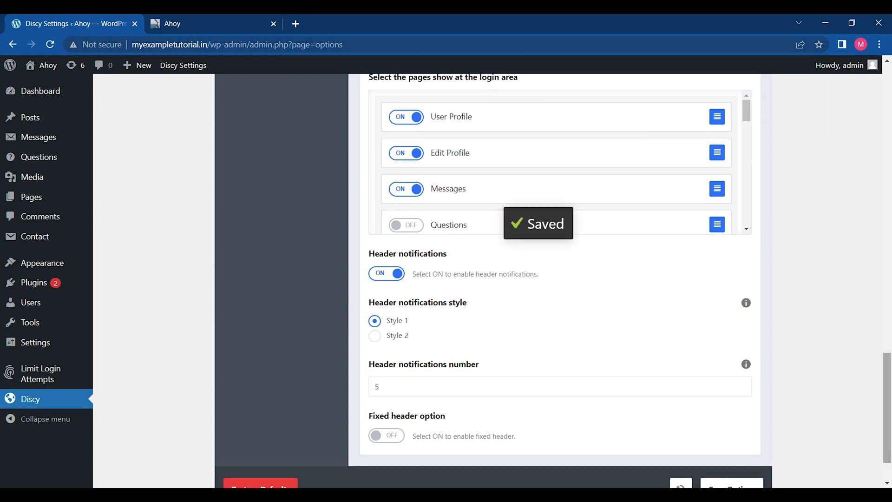
Reload the live home page to check the header logo and return to the Discy settings.
left_click(191, 15)
left_click(51, 51)
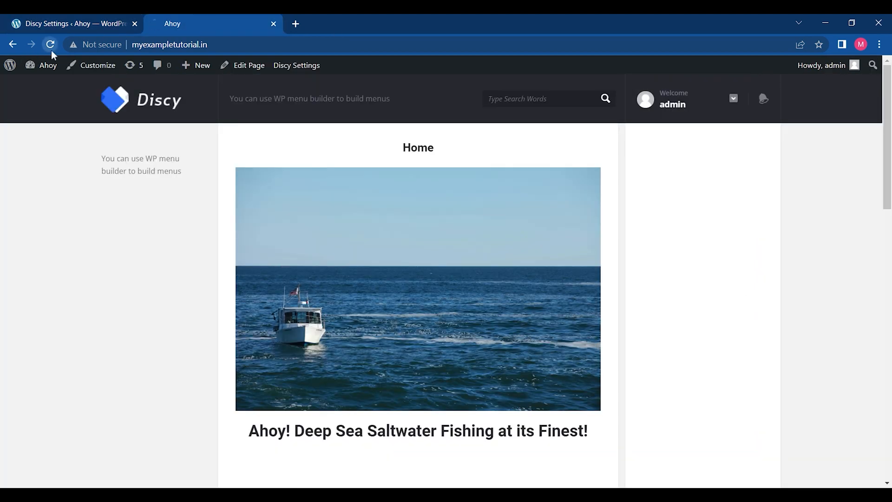
left_click(80, 19)
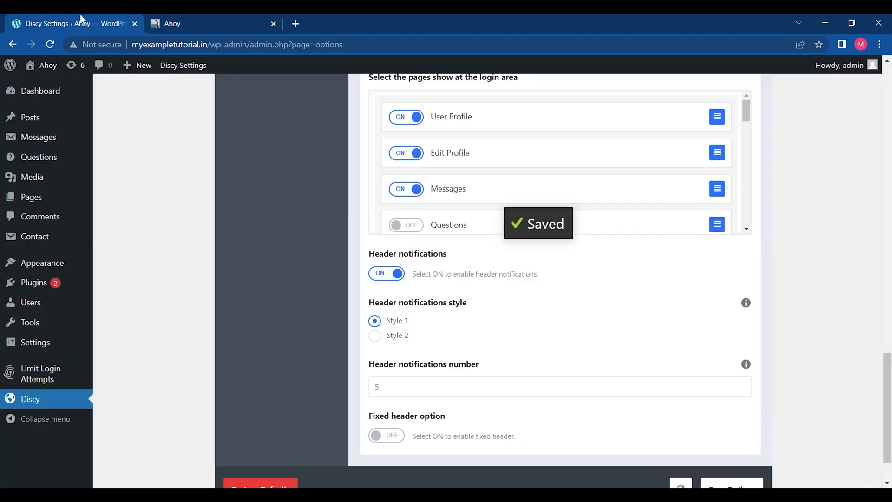
Replace the retina logo in the header settings with image-1.jpg from the media library and save the options.
left_click_drag(888, 397, 887, 230)
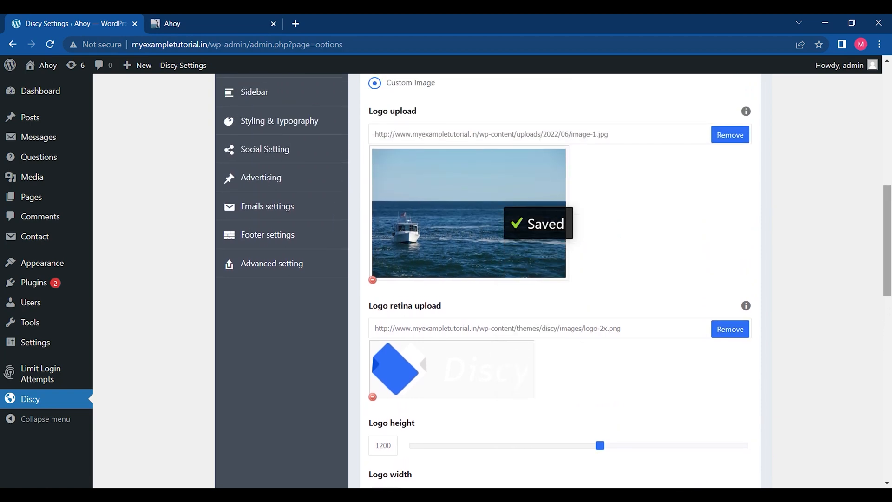
left_click(726, 338)
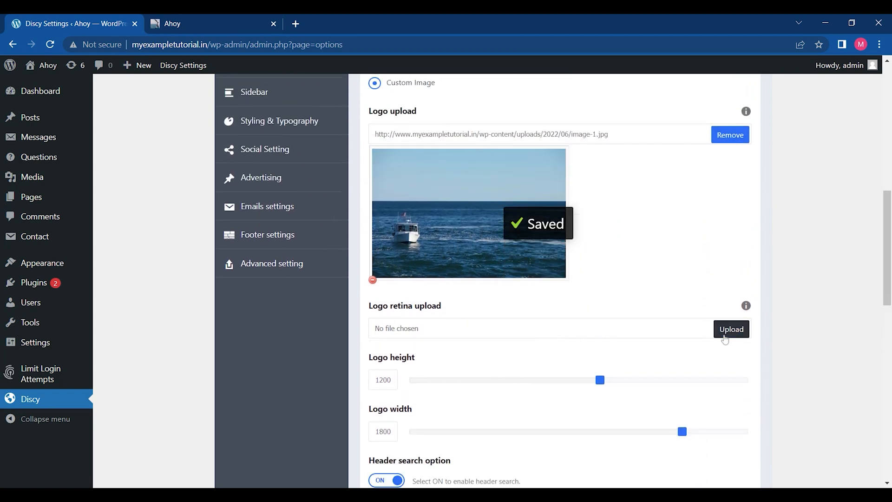
left_click(726, 338)
left_click(342, 323)
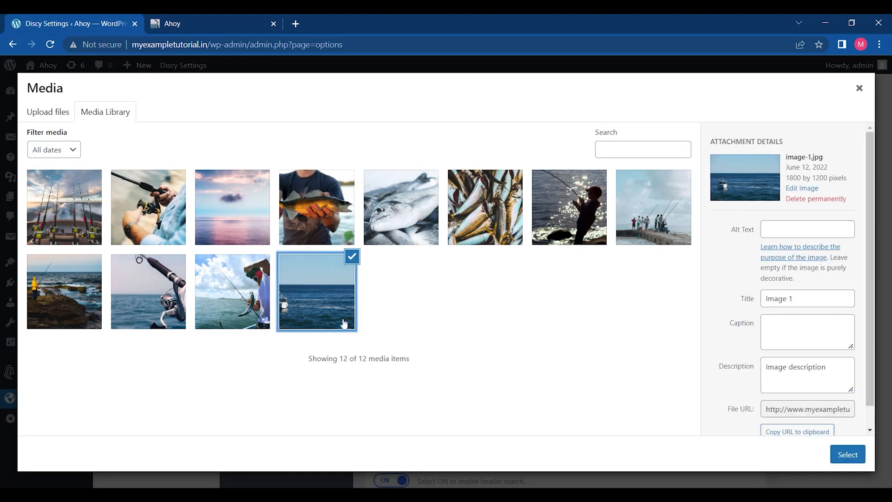
left_click(848, 454)
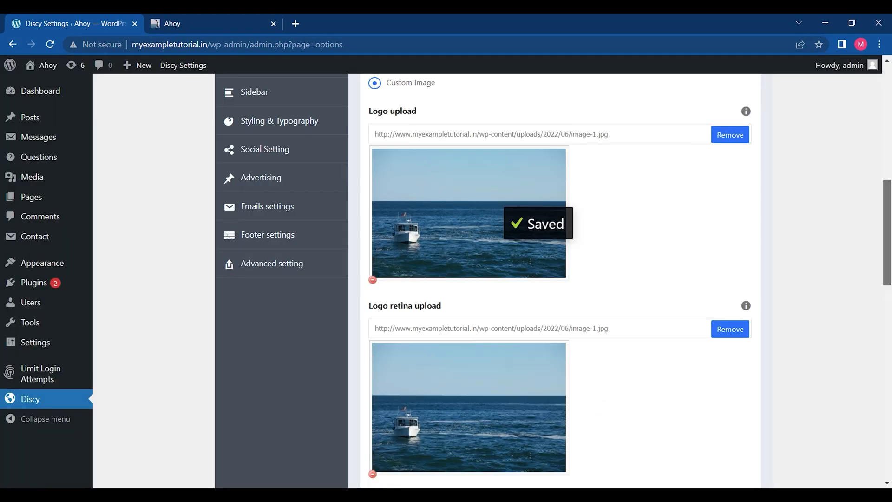
scroll(558, 279, "down", 10)
left_click(729, 435)
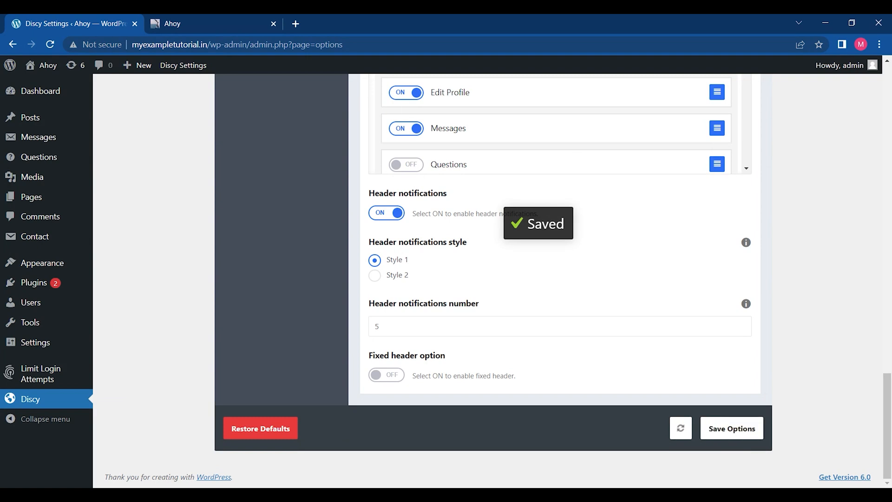
Reload the live home page to check the effect of the new retina logo.
left_click_drag(888, 428, 882, 179)
left_click(208, 16)
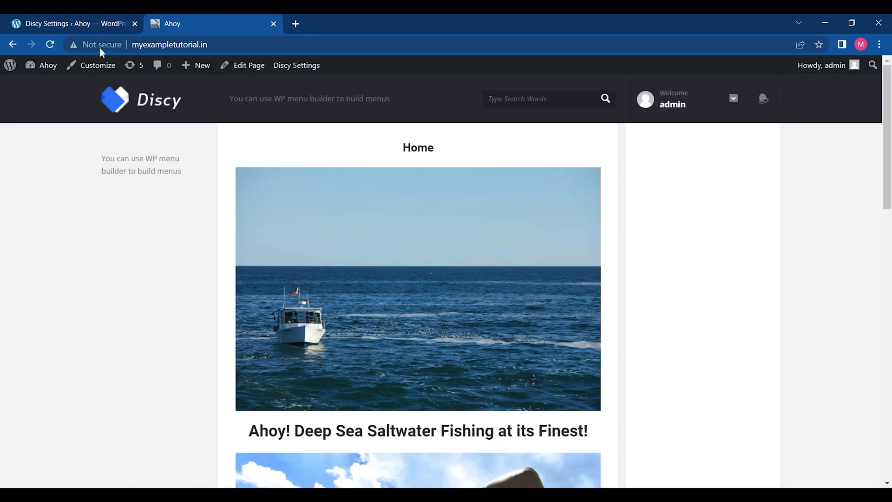
left_click(57, 51)
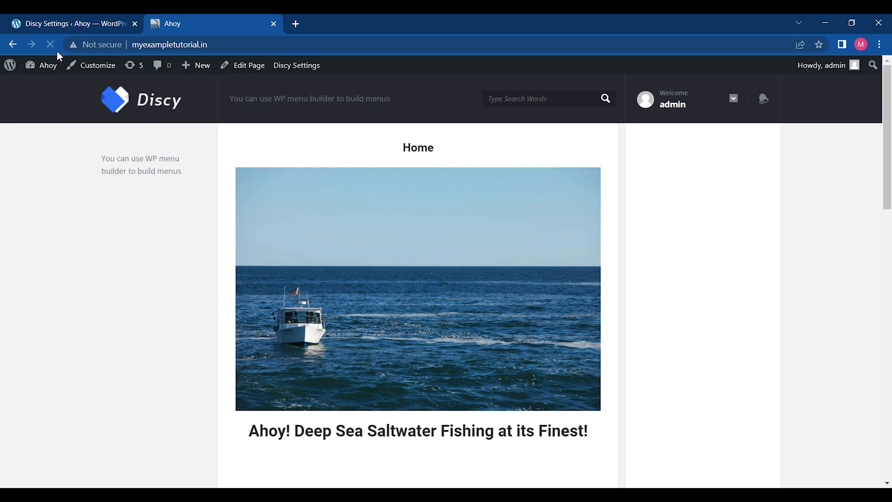
Return to the Discy header settings and open the Call to action options.
left_click(73, 16)
left_click_drag(890, 159, 870, 164)
scroll(870, 164, "up", 5)
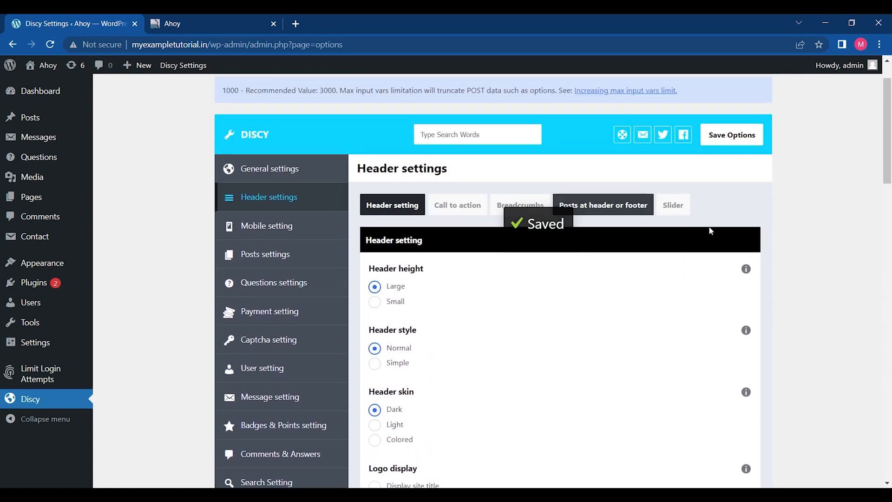
left_click(449, 209)
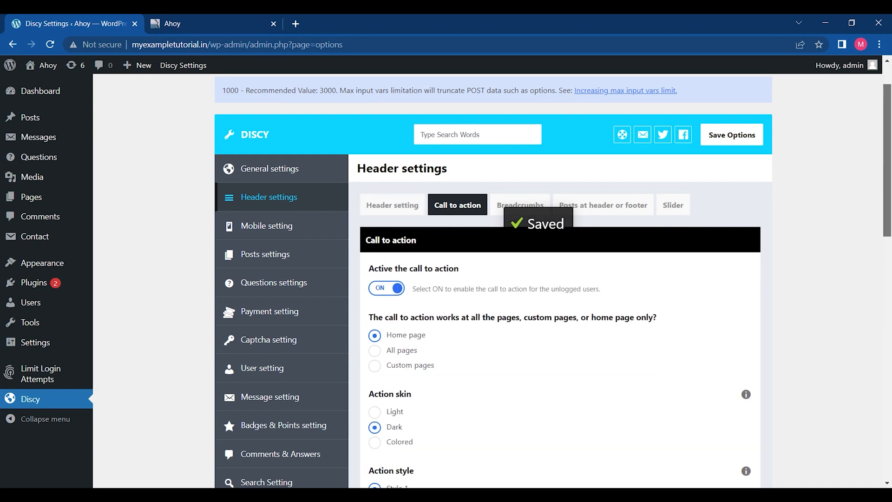
Remove the current background image from the Call to action options.
scroll(449, 210, "down", 2)
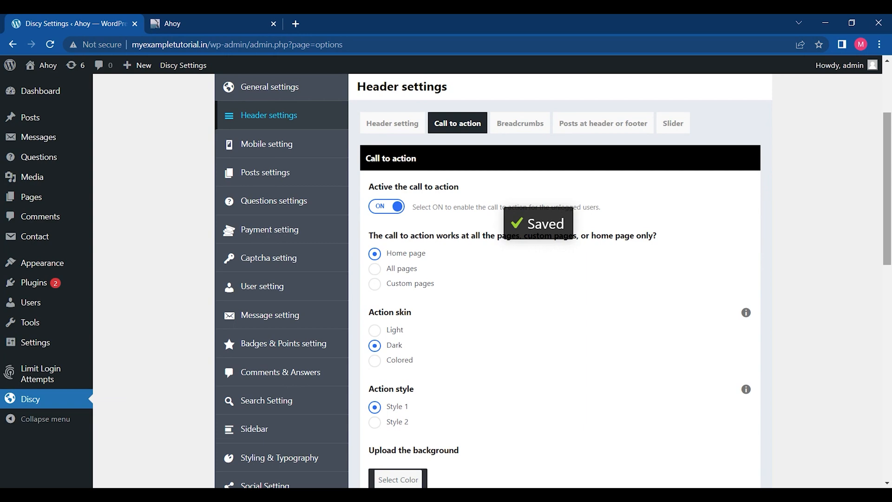
scroll(553, 281, "down", 2)
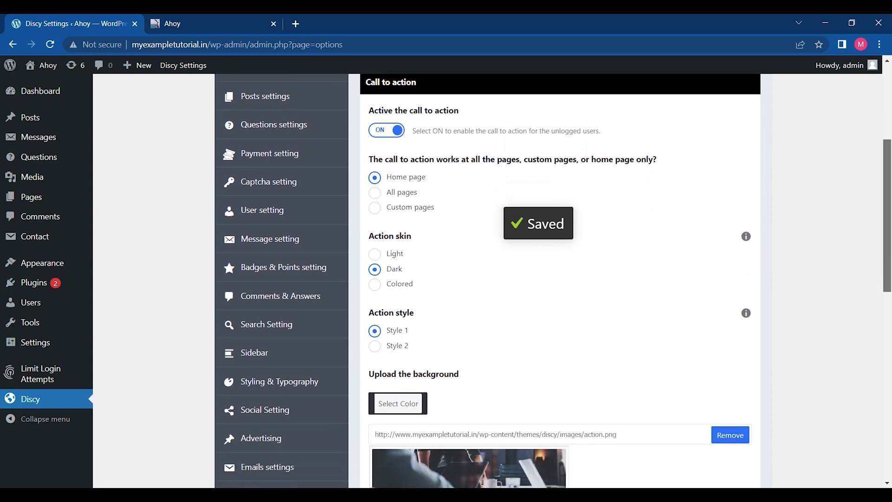
scroll(553, 281, "down", 1)
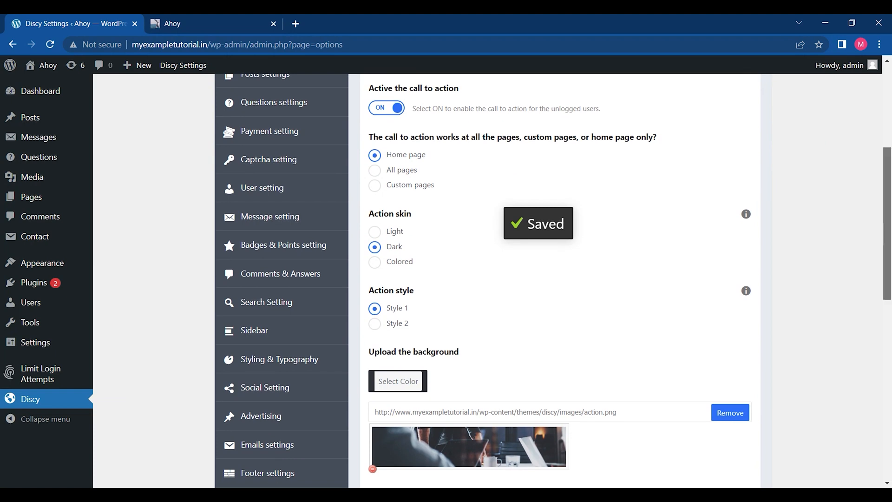
scroll(553, 282, "down", 2)
scroll(558, 279, "down", 1)
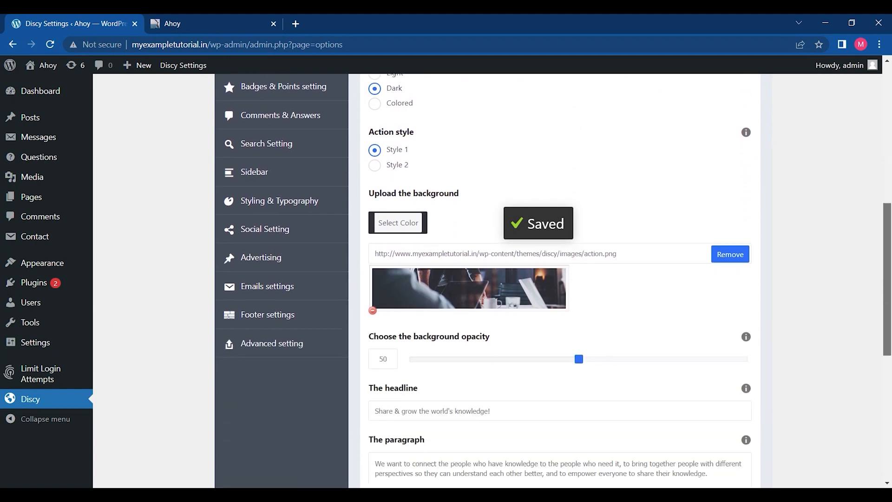
left_click(730, 246)
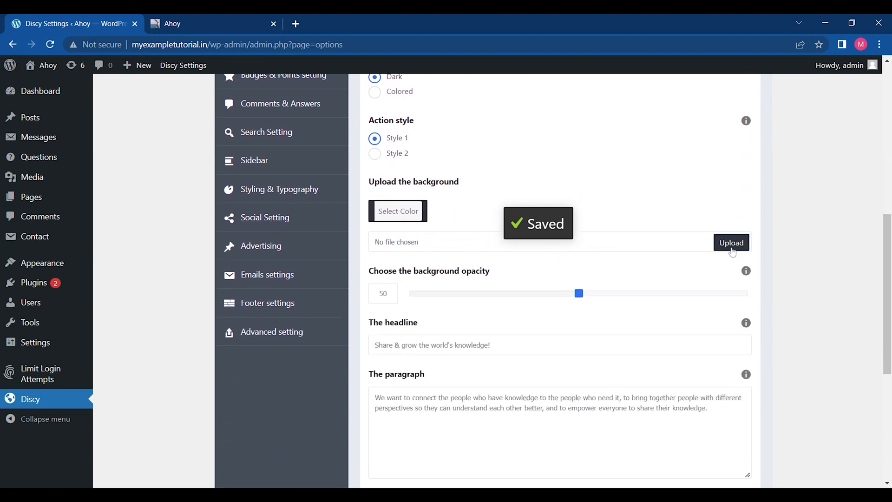
Reload the live home page to check the call to action and return to the Discy settings.
left_click(238, 21)
left_click(50, 44)
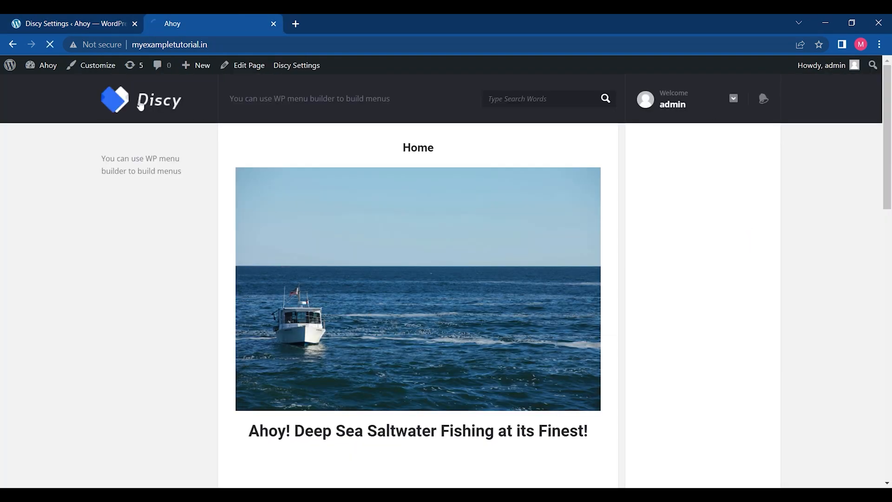
left_click(42, 20)
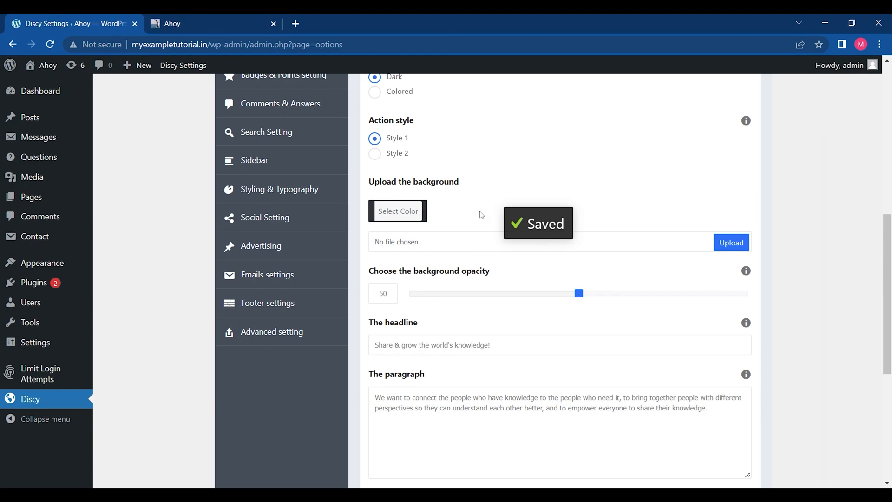
Set the call to action background color to the red preset swatch, #dd3333.
left_click(385, 213)
left_click(466, 306)
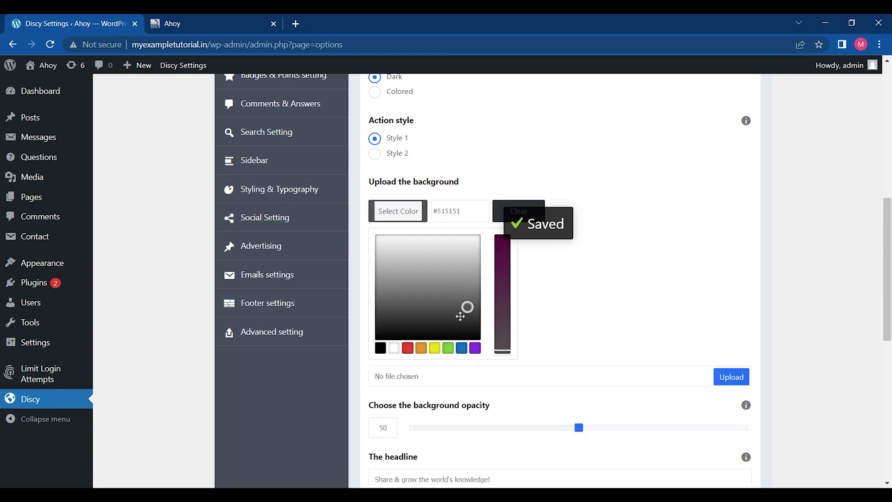
left_click(421, 349)
left_click(409, 349)
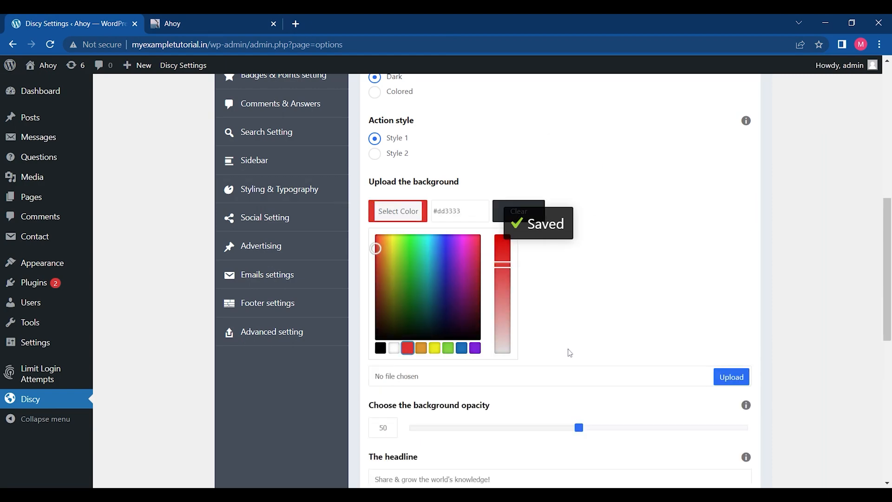
Choose image-12.jpg from the media library as the call to action background and look over the remaining options.
left_click(733, 376)
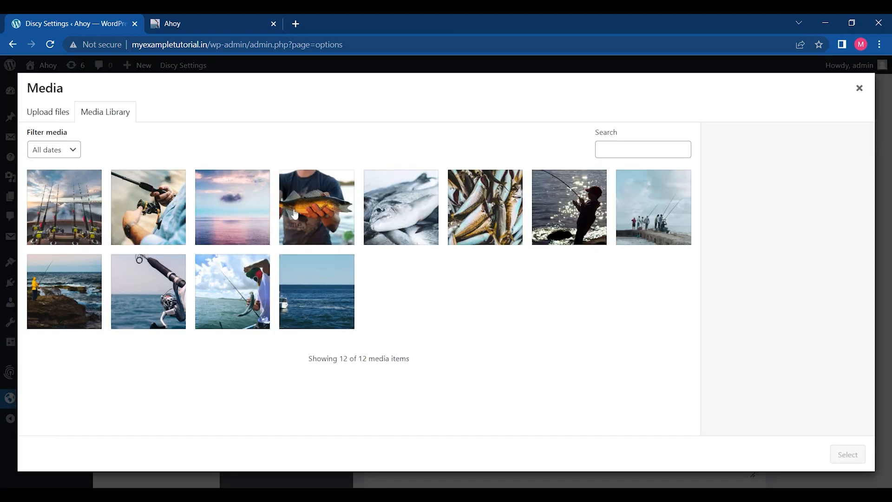
left_click(95, 236)
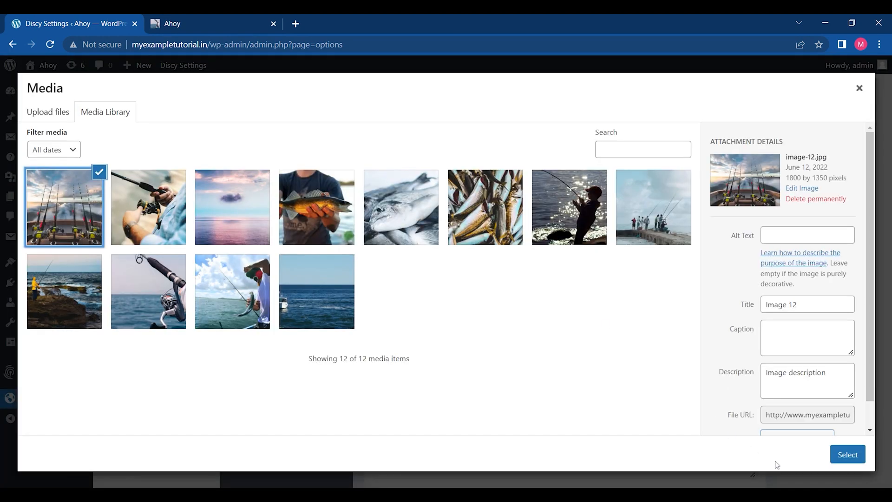
left_click(846, 454)
scroll(890, 355, "down", 5)
scroll(890, 356, "down", 4)
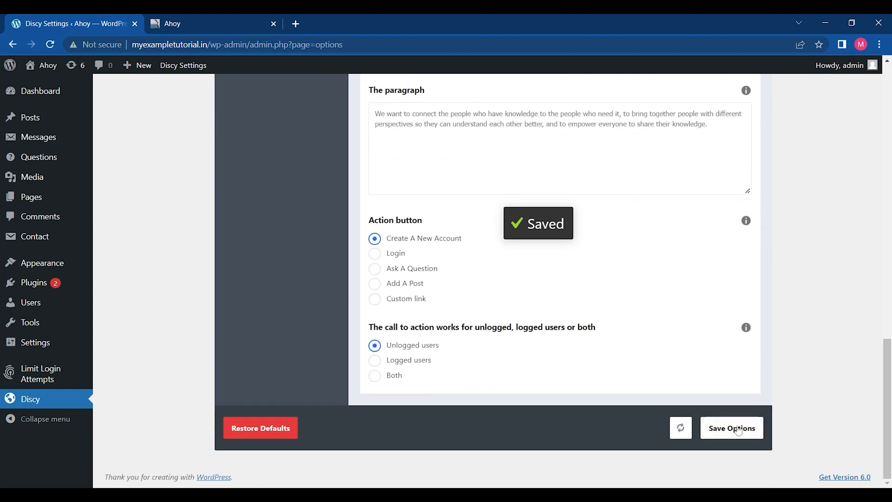
scroll(558, 278, "up", 8)
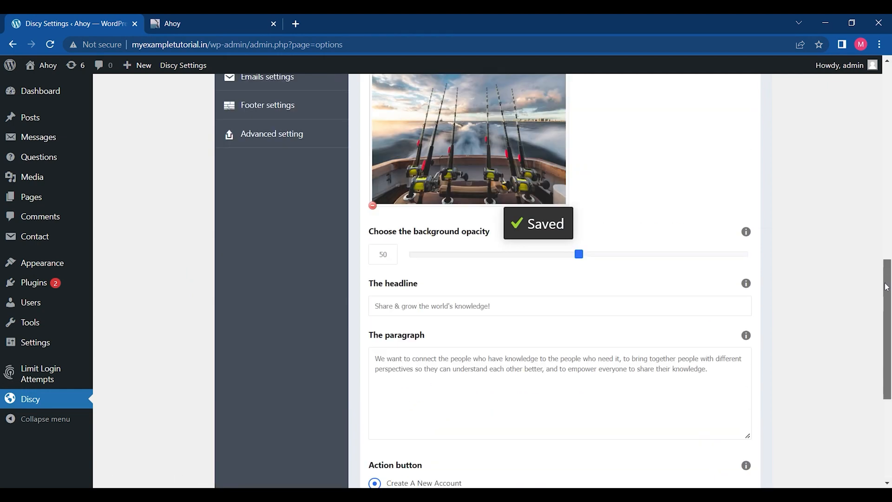
Look through the Breadcrumbs, Posts at header or footer, and Slider options of the header settings.
left_click_drag(888, 291, 887, 160)
left_click(515, 188)
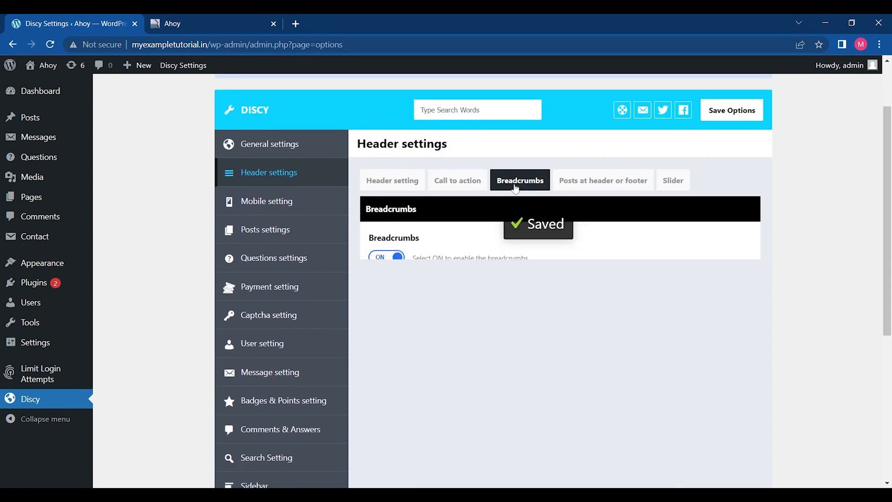
left_click(612, 186)
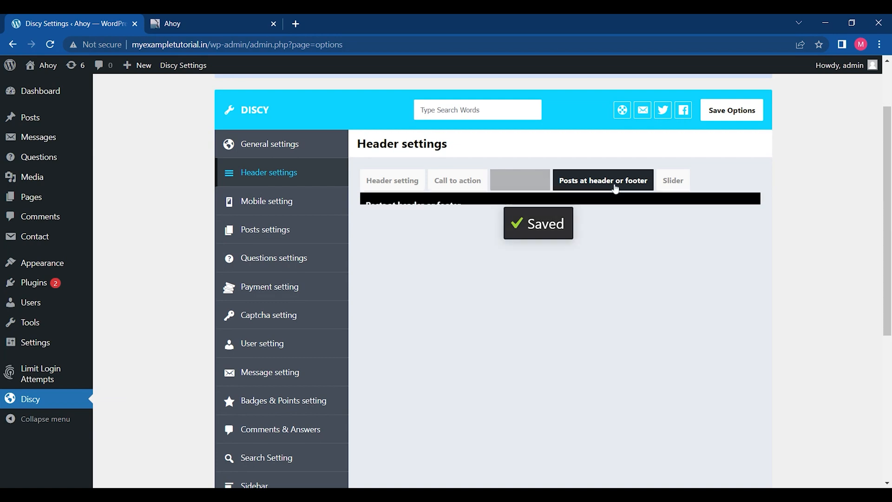
left_click(674, 182)
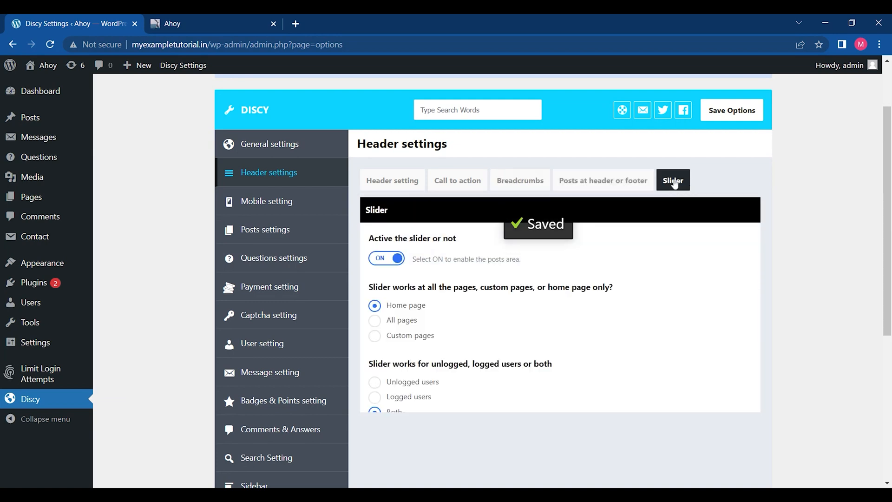
scroll(553, 279, "down", 3)
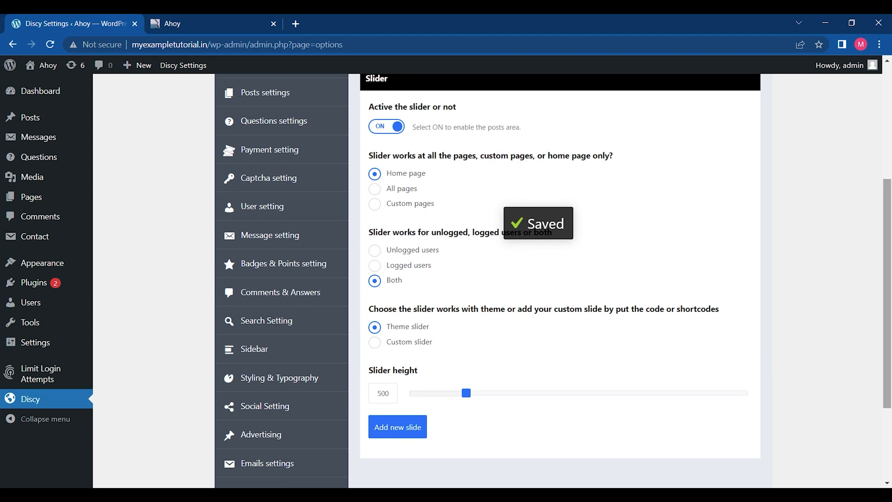
scroll(493, 279, "up", 4)
Examine the Mobile setting options and open the Posts settings.
left_click(261, 254)
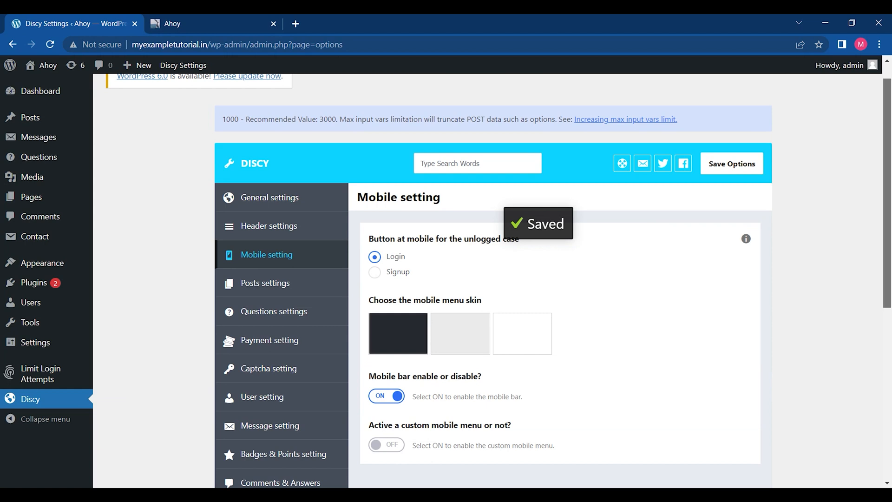
scroll(888, 193, "down", 2)
left_click_drag(888, 267, 891, 304)
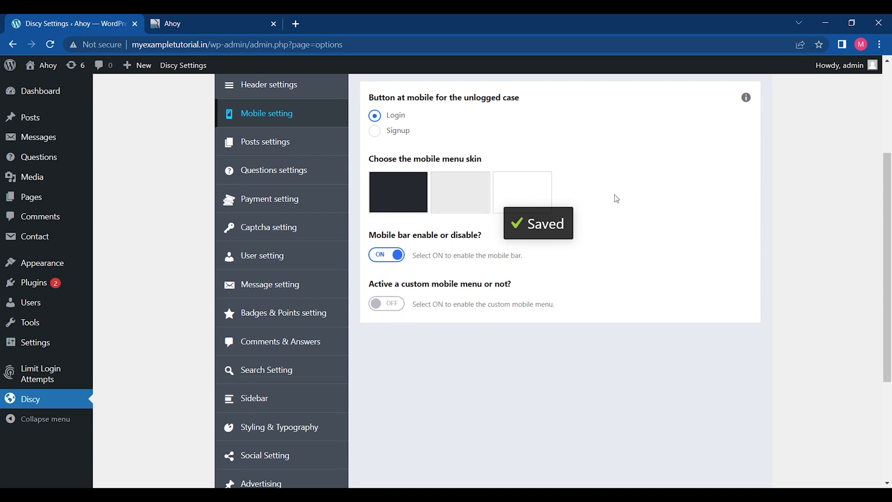
left_click(279, 143)
mouse_move(888, 233)
left_mouse_down()
mouse_move(888, 372)
mouse_move(888, 226)
left_mouse_up()
Review the Questions settings: general options, question slugs, Add - Edit - Delete, and question meta.
left_click(267, 187)
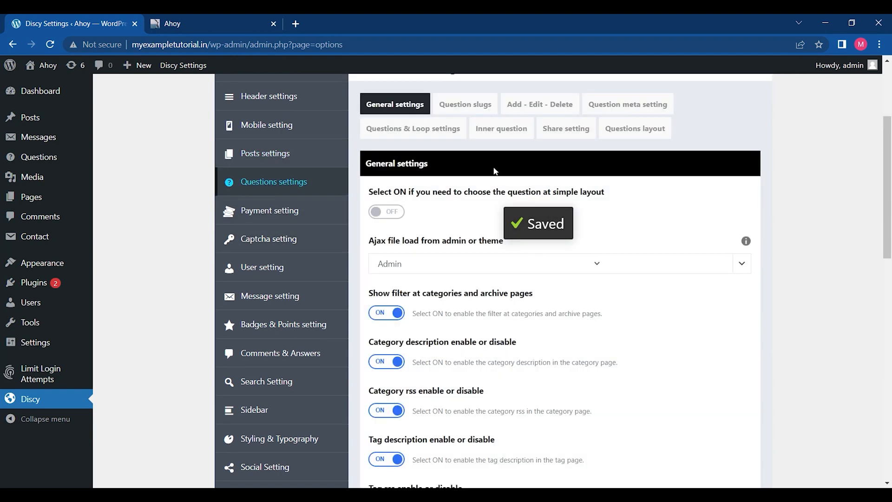
left_click_drag(889, 199, 889, 268)
scroll(547, 246, "up", 6)
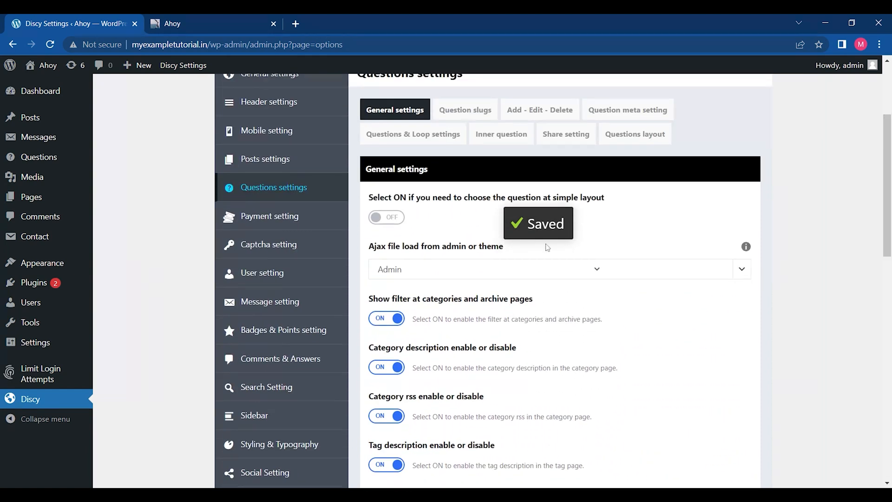
left_click(466, 111)
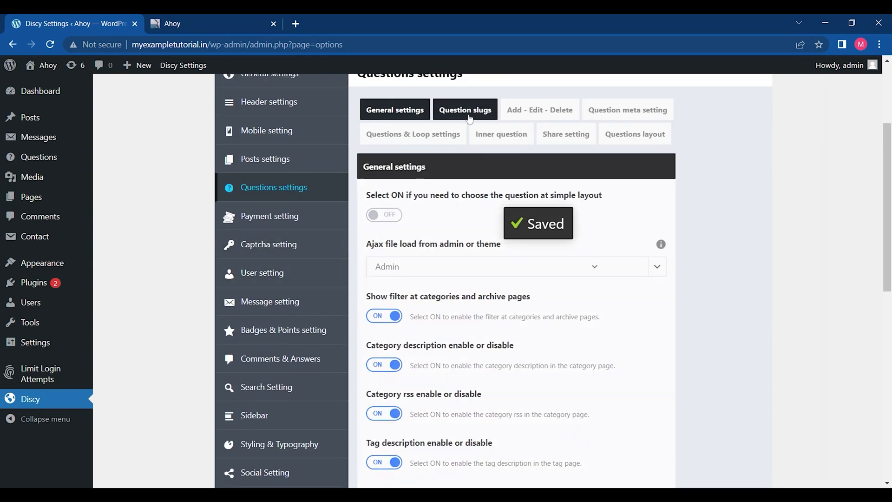
left_click(509, 112)
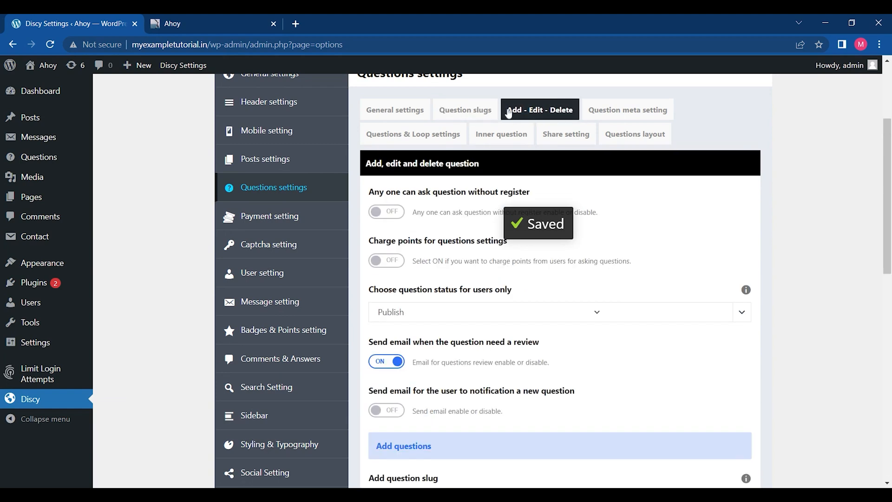
left_click(625, 110)
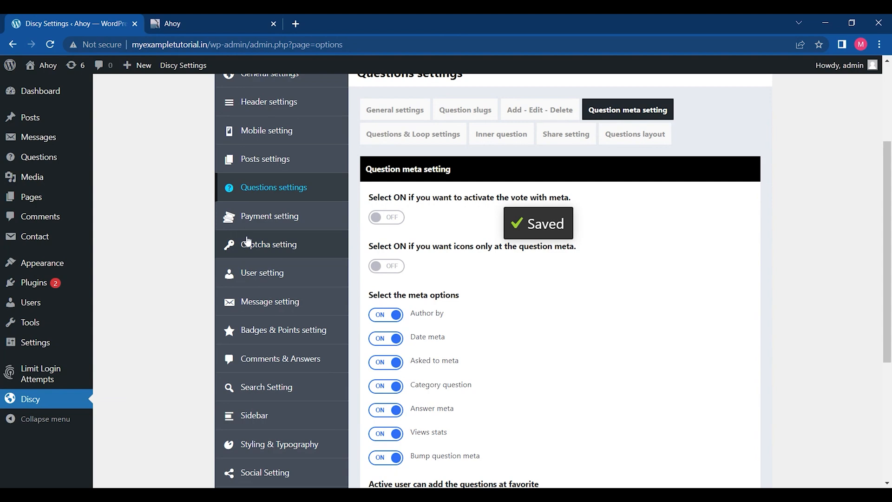
Look through the Payment, Captcha and general User settings.
left_click(293, 226)
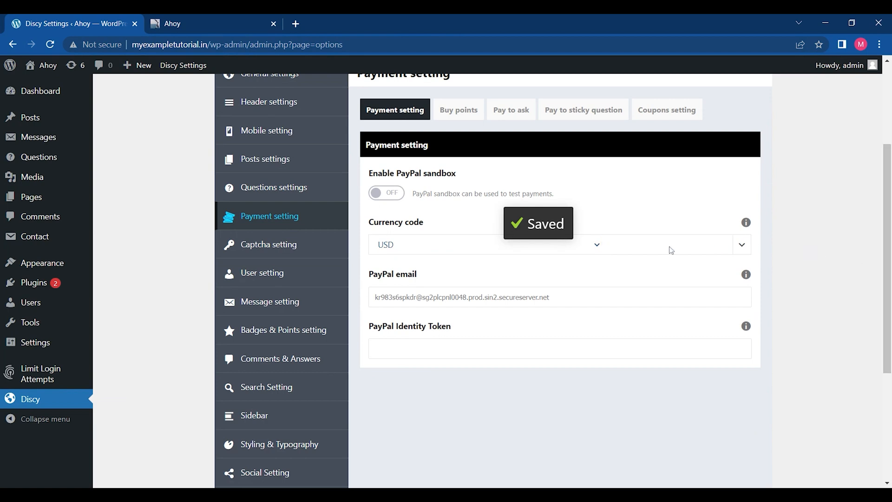
left_click(273, 245)
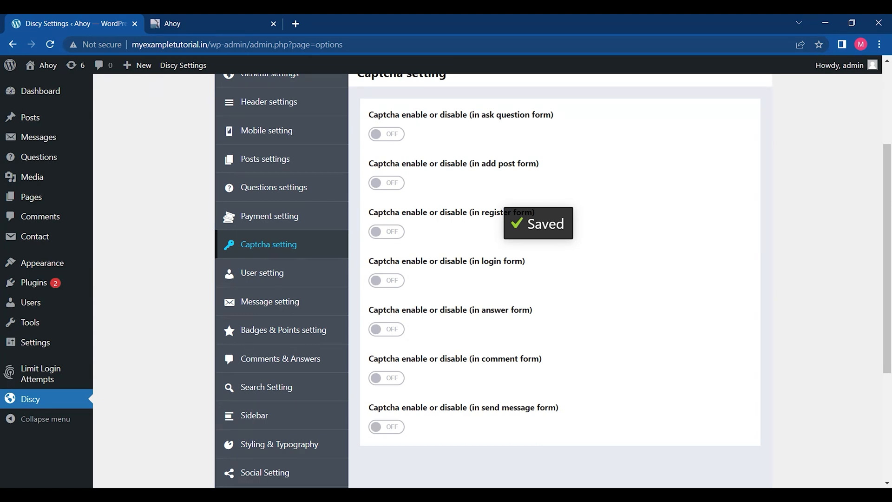
left_click(307, 273)
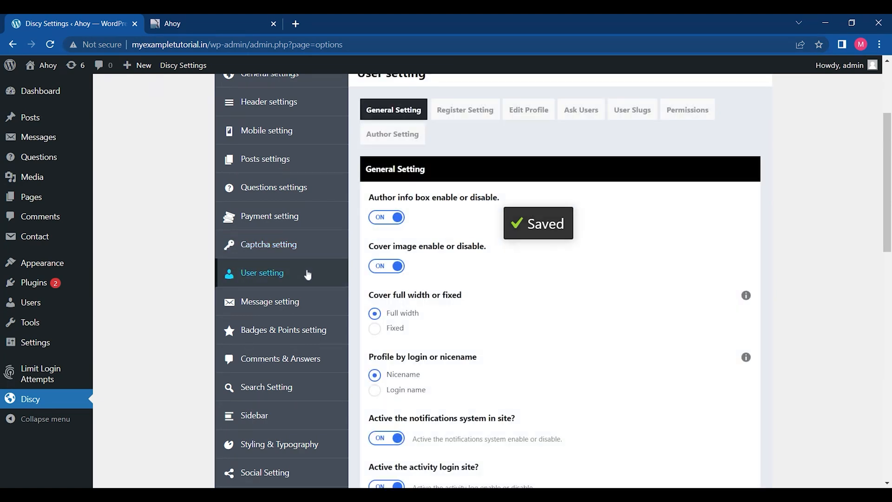
Review the User setting sections for registration, profile editing, asking users, user slugs, permissions and author pages.
left_click(472, 114)
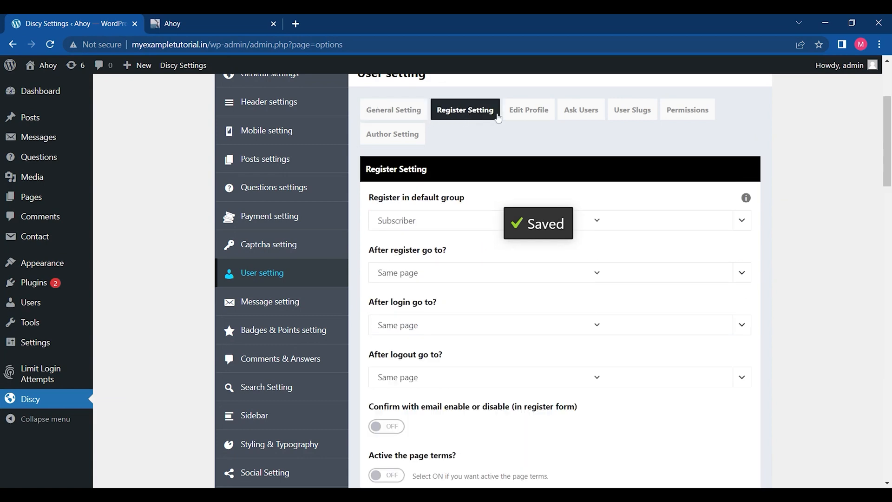
left_click(527, 112)
left_click(584, 113)
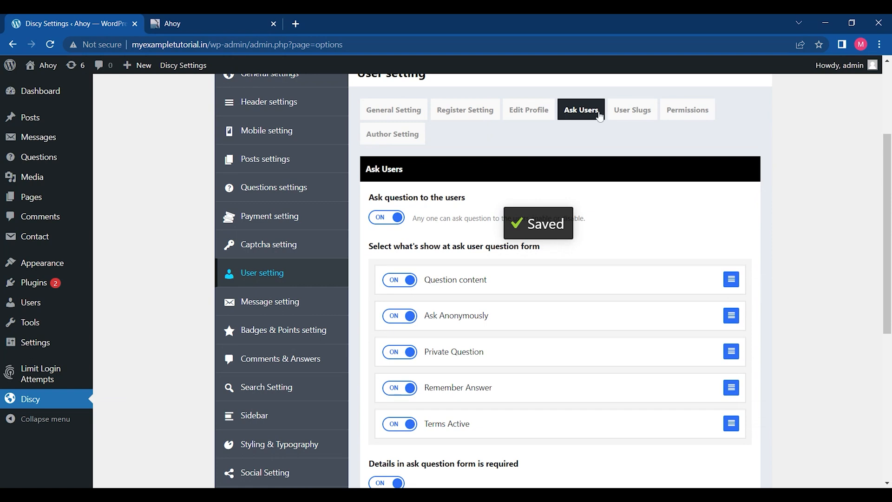
left_click(634, 115)
left_click(688, 117)
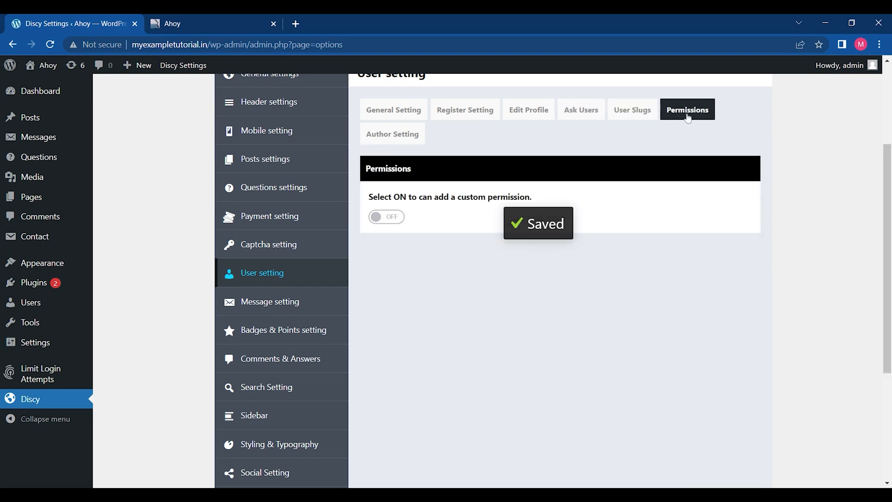
left_click(378, 133)
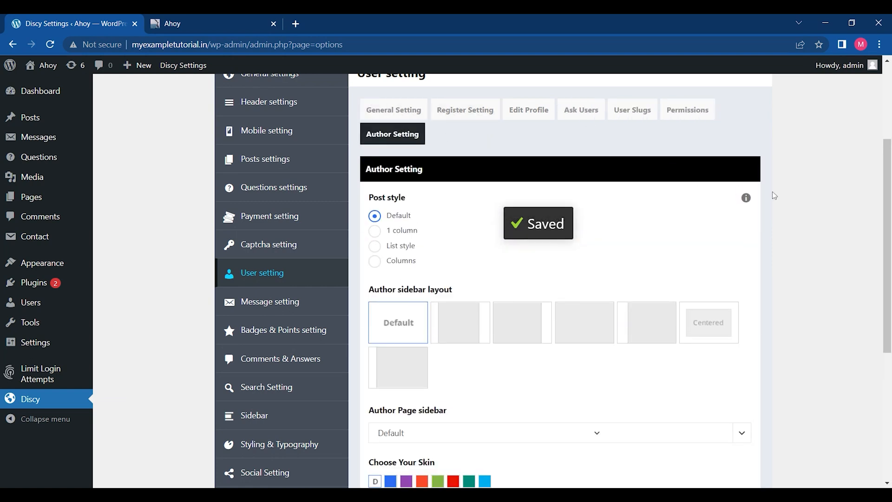
scroll(774, 195, "down", 5)
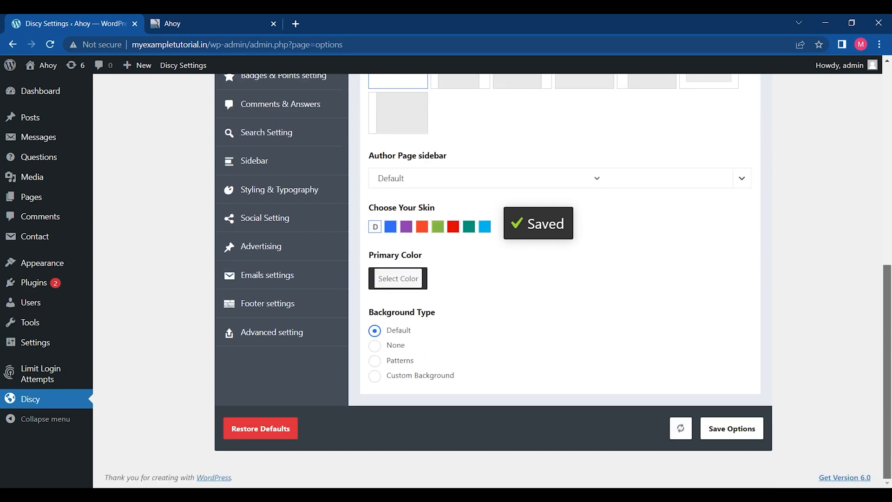
scroll(724, 177, "up", 7)
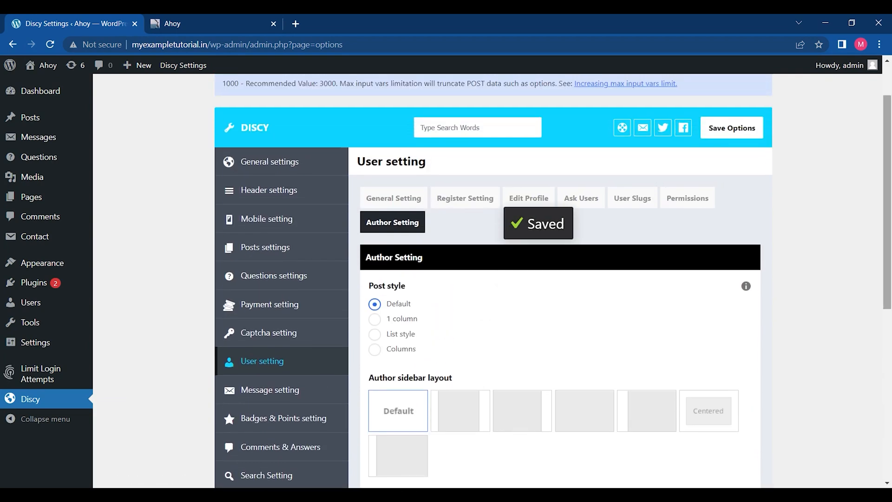
left_click(622, 194)
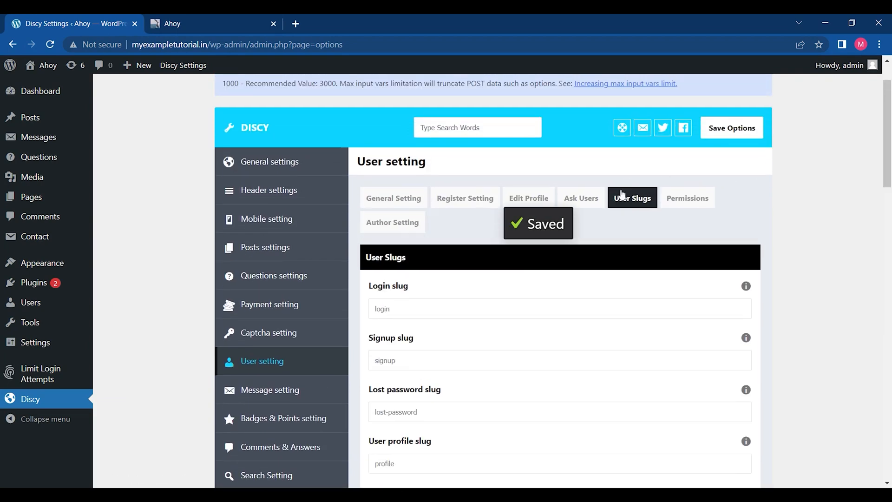
left_click(581, 198)
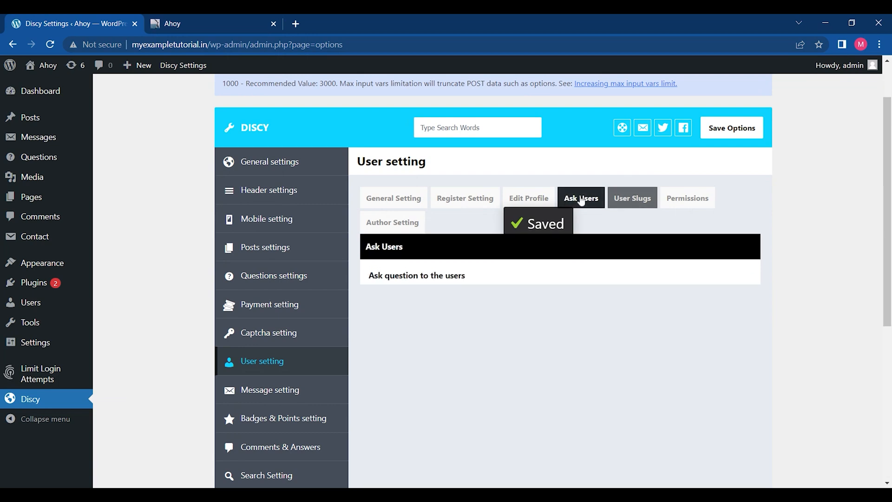
Review the registration and general sections of the User settings and look over the Message setting options.
left_click_drag(888, 186, 887, 159)
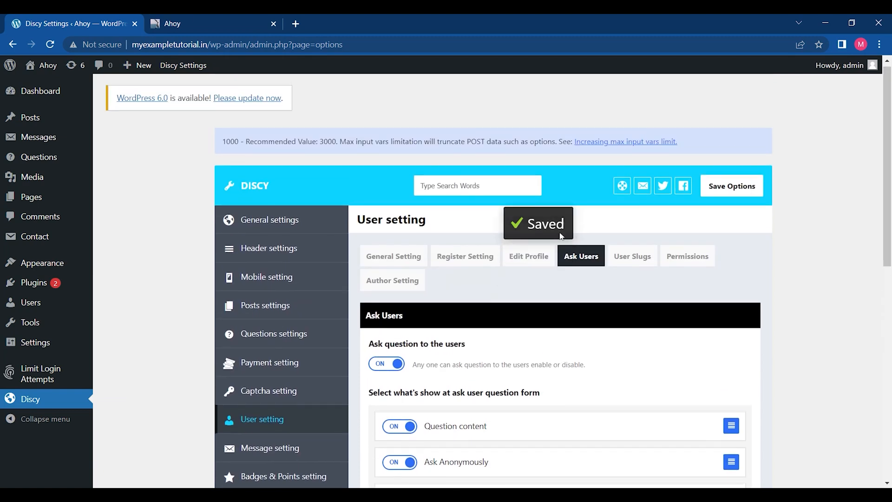
left_click(539, 261)
left_click(455, 268)
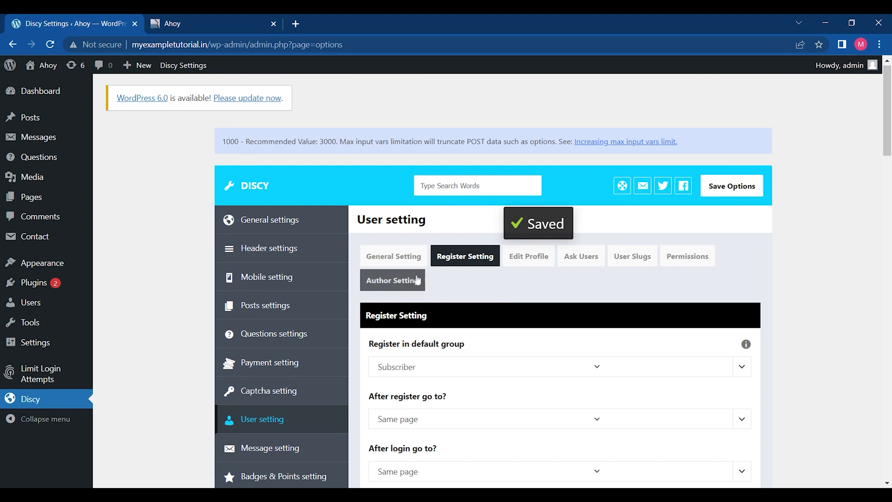
left_click(394, 256)
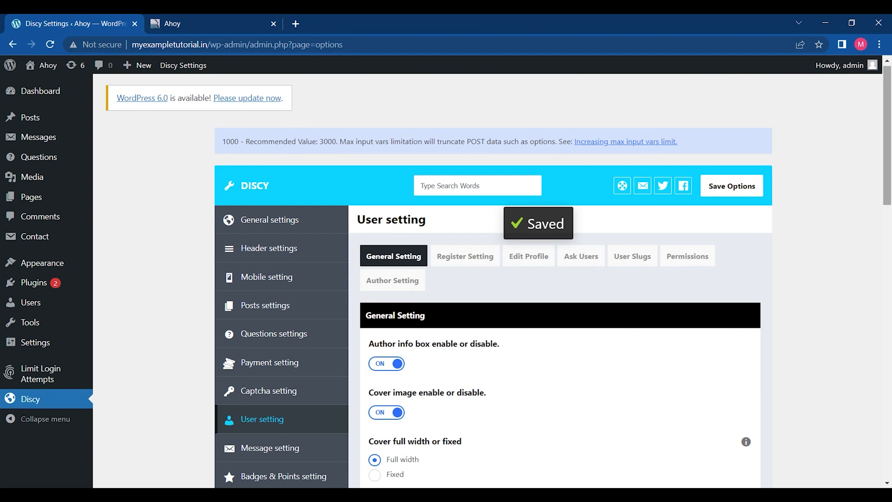
scroll(764, 239, "down", 7)
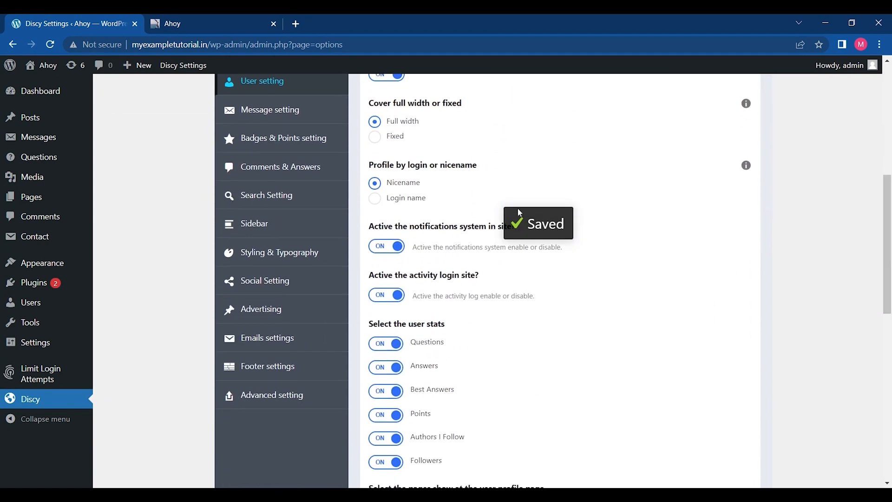
left_click(267, 111)
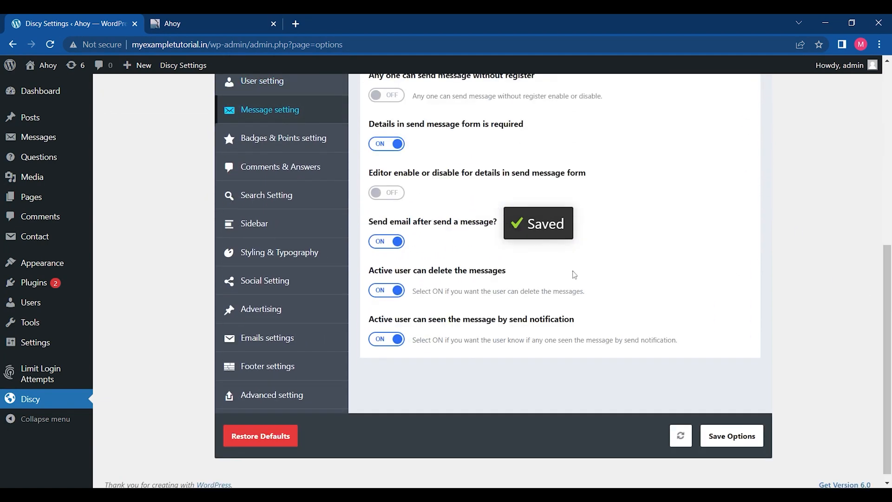
In the Badges & Points settings, set the points for adding a new question to 20.
left_click(311, 139)
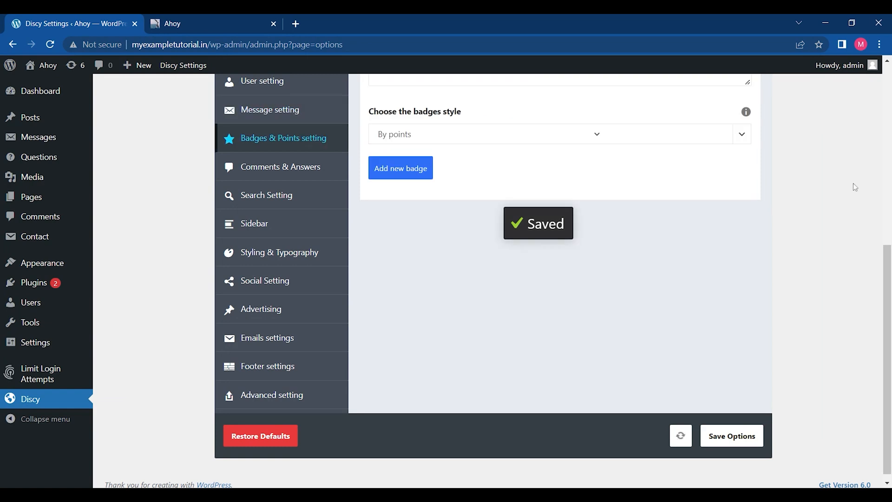
left_click_drag(889, 292, 890, 176)
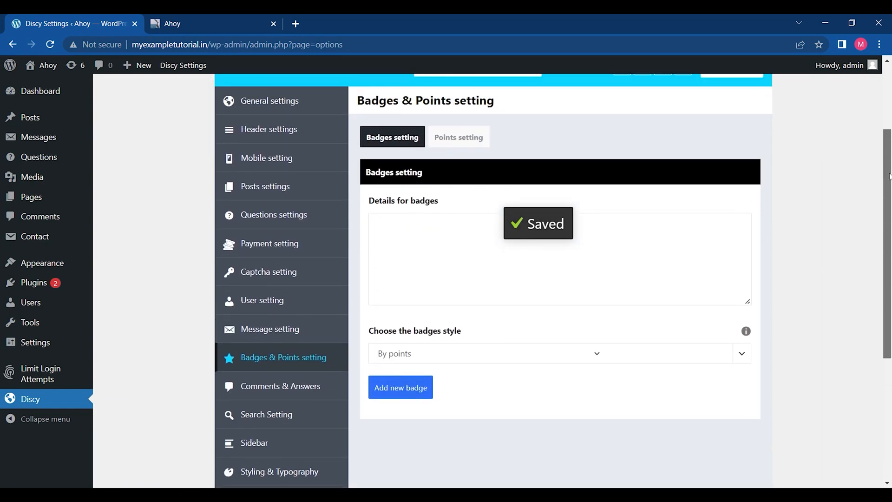
left_click(488, 142)
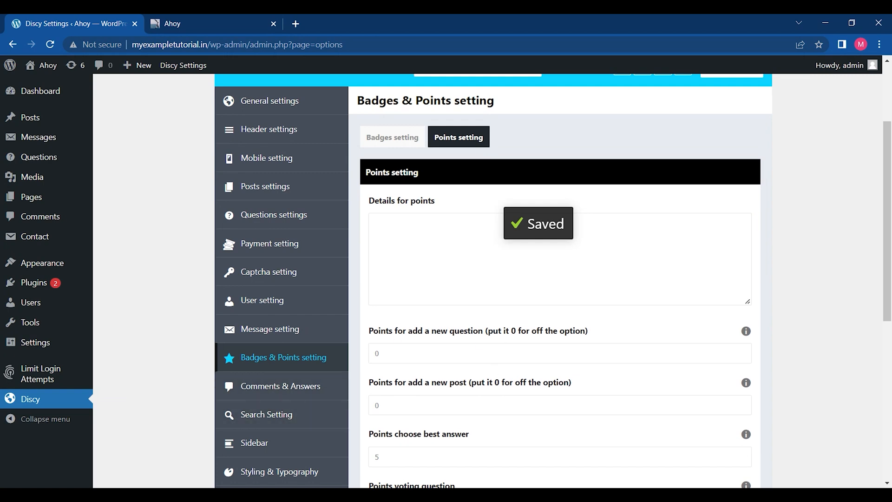
left_click(492, 354)
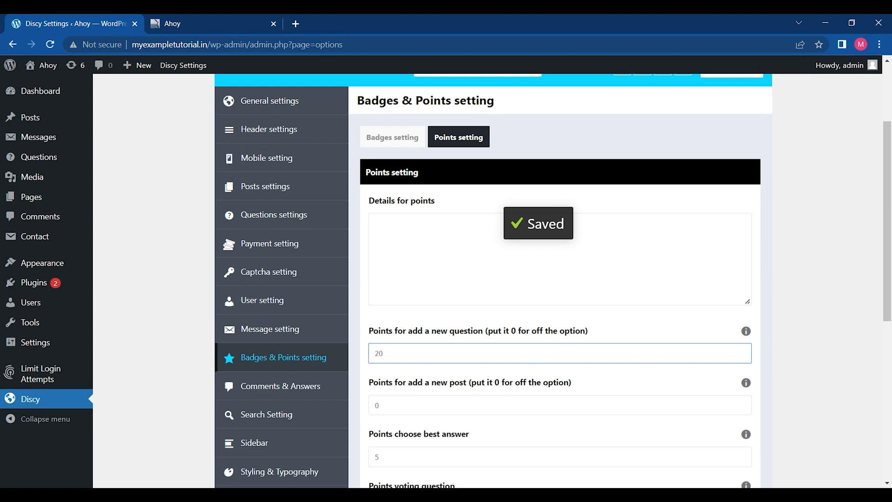
Look through the Comments & Answers options and open the Search settings.
left_click(320, 387)
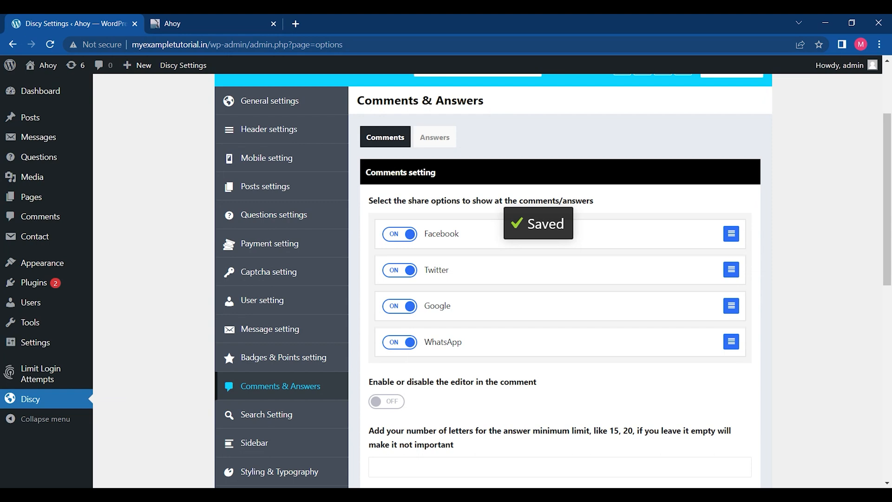
left_click_drag(887, 195, 890, 299)
left_click(272, 167)
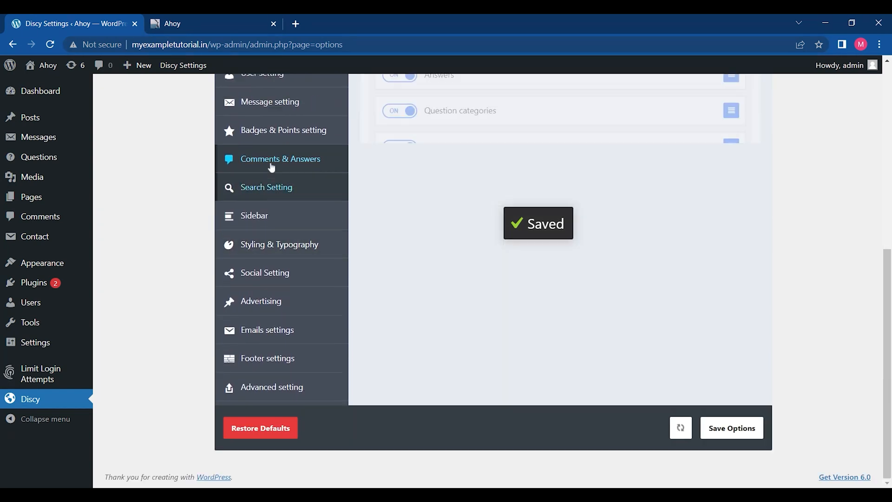
Examine the Search settings and try out the header search on the site's home page.
left_click_drag(888, 288, 888, 255)
left_click(541, 99)
type("a")
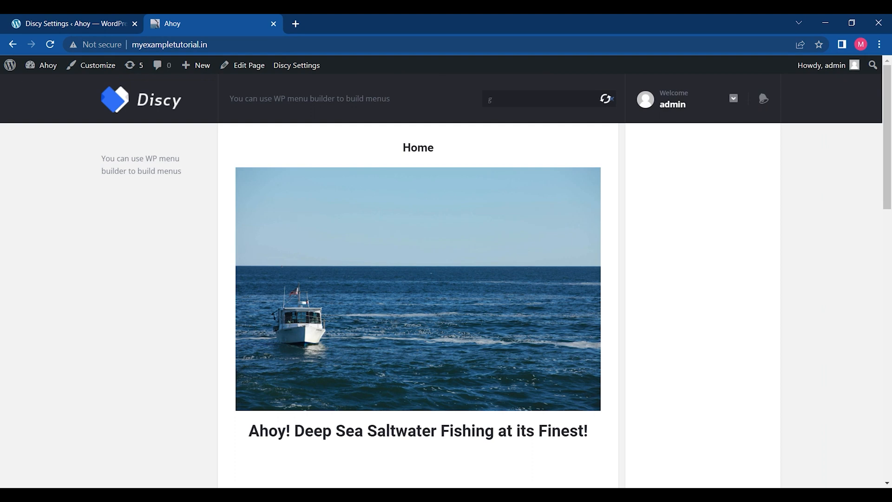
left_click(45, 20)
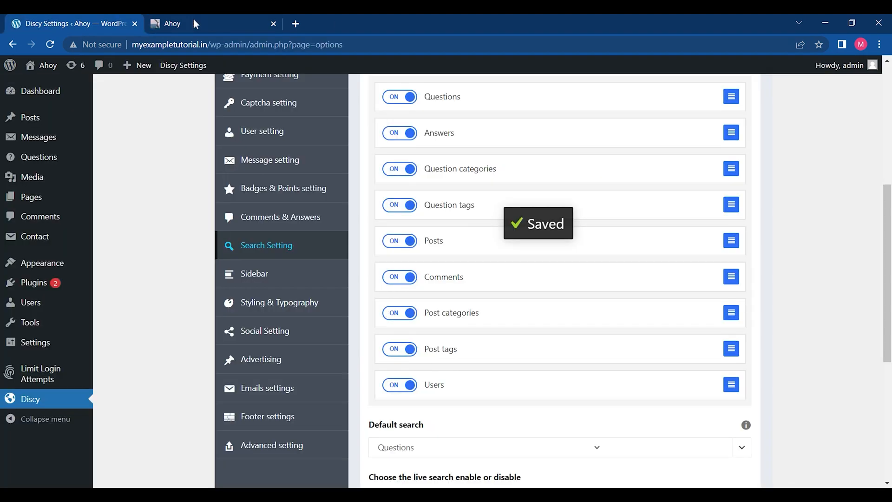
Select the third layout option for the site's sidebar in the Sidebar settings.
left_click(281, 269)
scroll(890, 228, "up", 2)
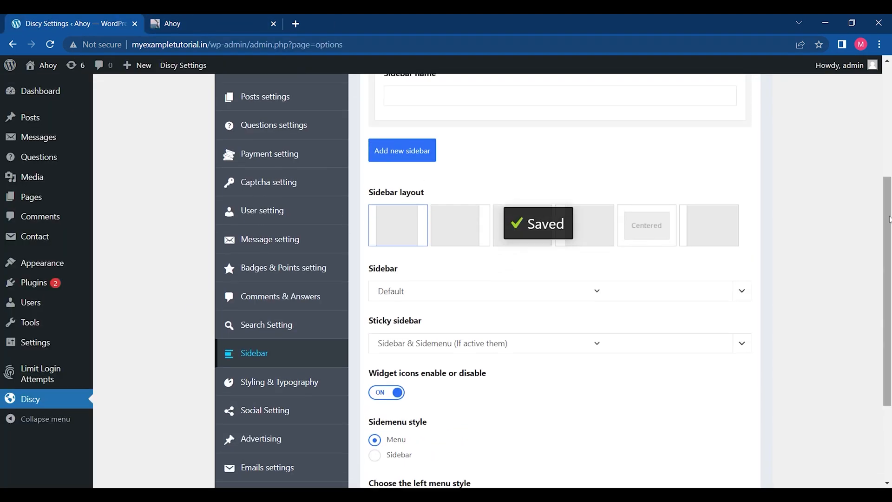
left_click(497, 236)
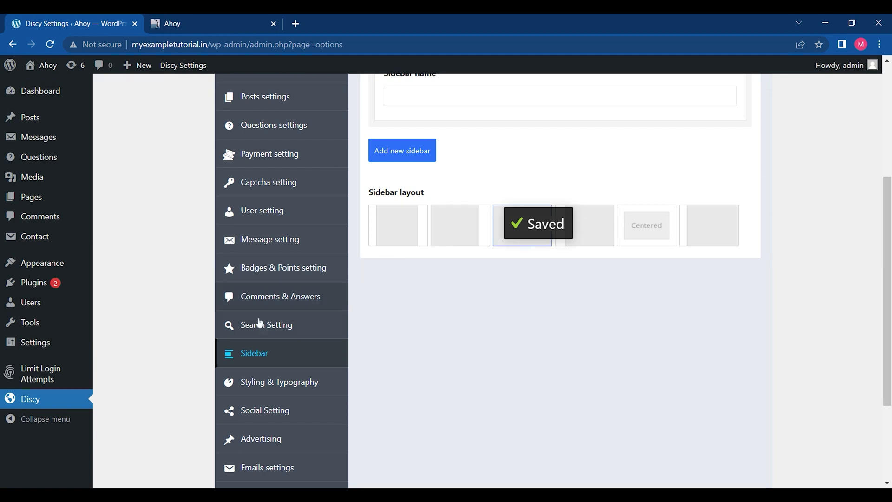
Review the site width, style, skin and background options, plus the typography settings for fonts and headings H1 to H6.
left_click(309, 386)
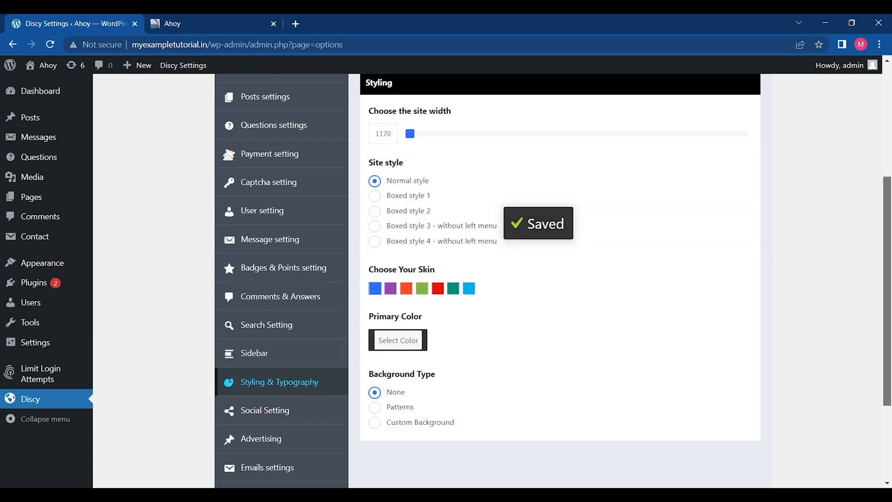
scroll(886, 256, "up", 3)
scroll(890, 177, "down", 3)
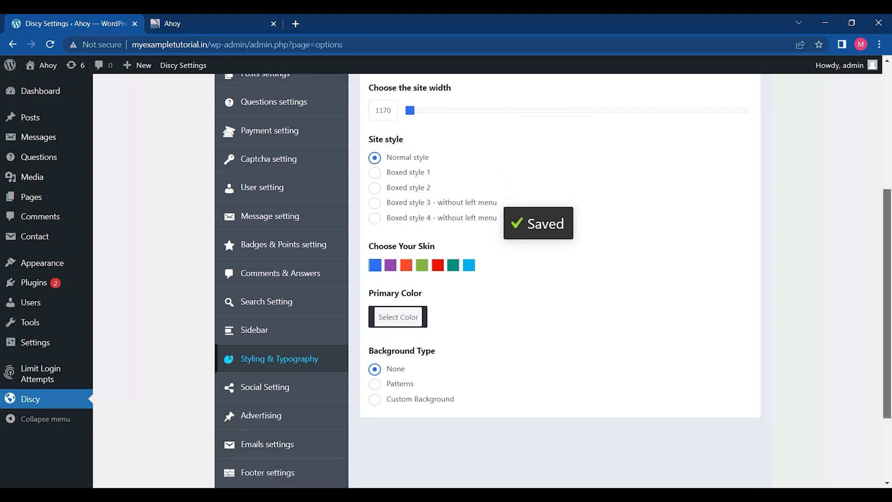
scroll(887, 302, "up", 3)
left_click(428, 145)
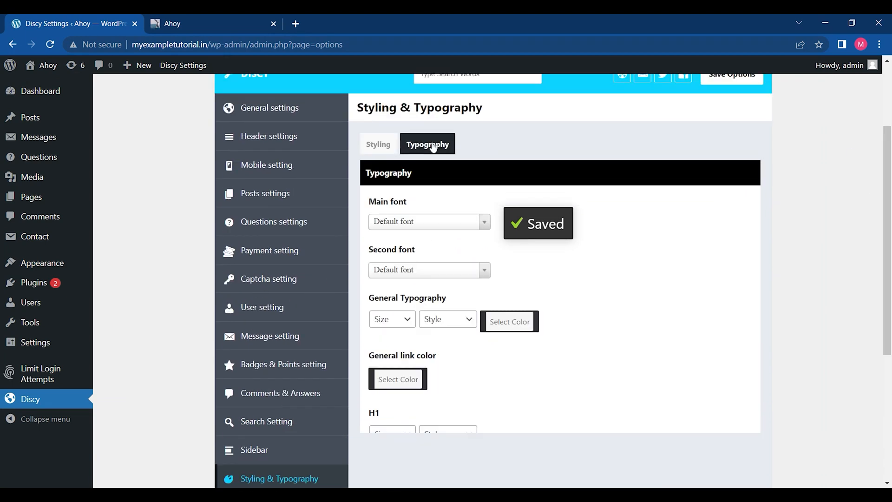
scroll(888, 218, "down", 5)
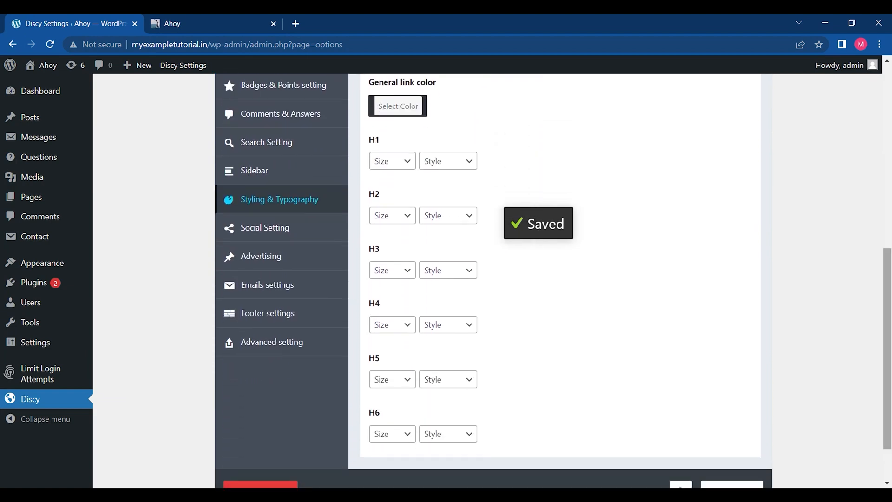
scroll(437, 353, "up", 1)
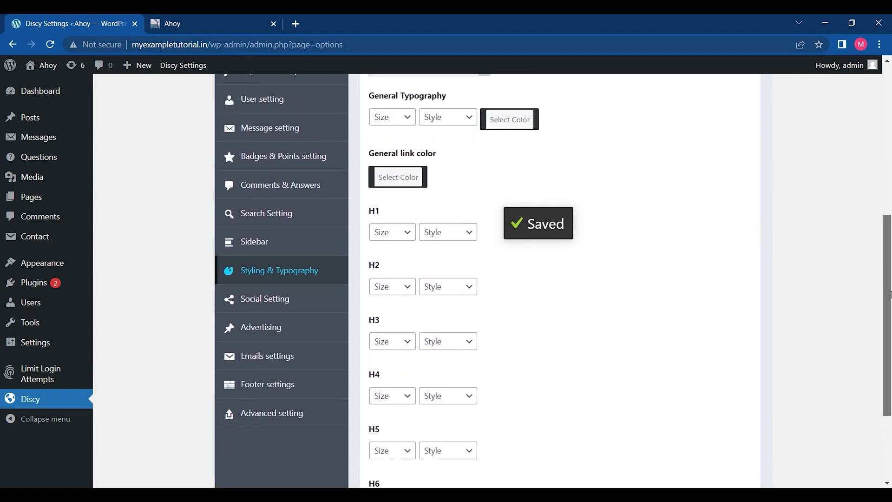
Review the social network URL fields and the advertising options for ads around the content.
left_click(287, 272)
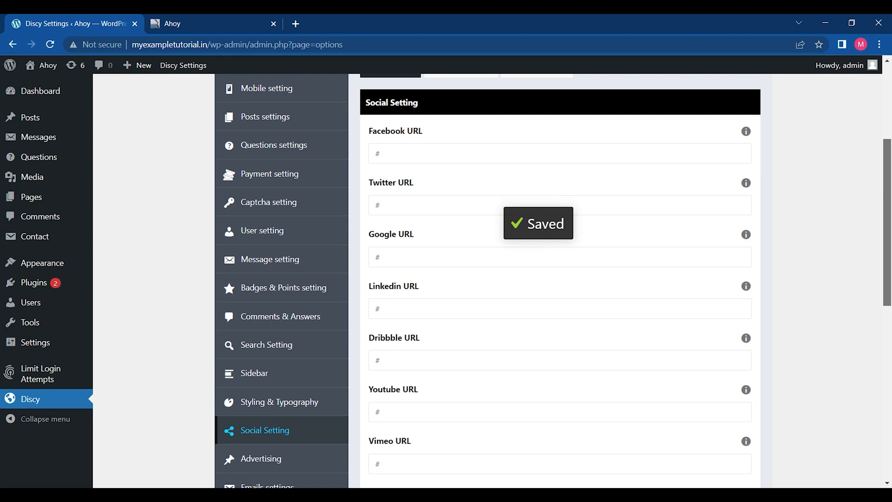
scroll(554, 281, "down", 5)
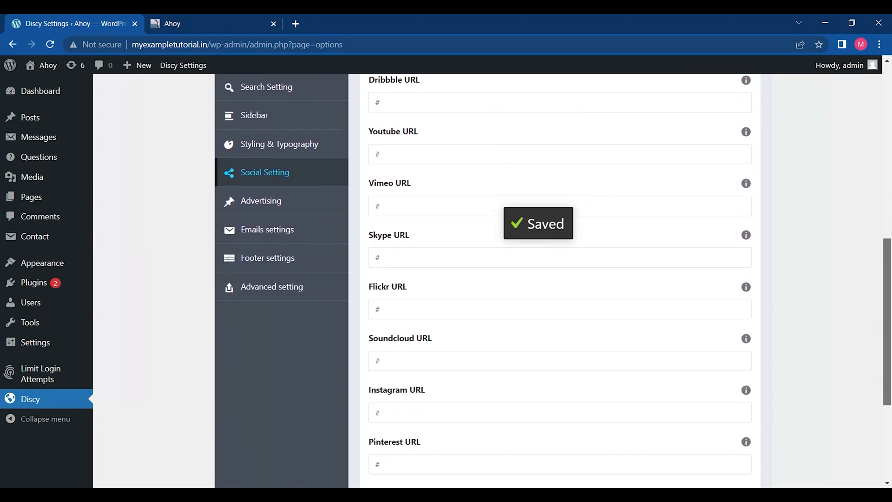
scroll(554, 281, "down", 1)
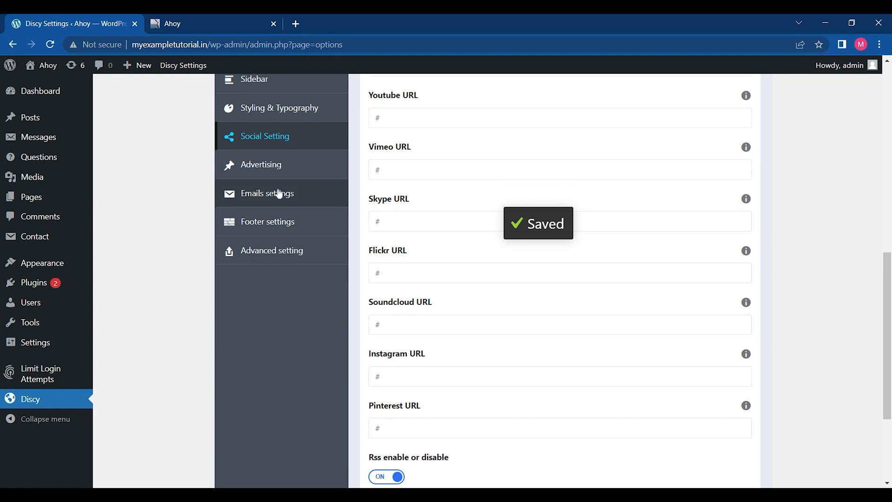
left_click(259, 176)
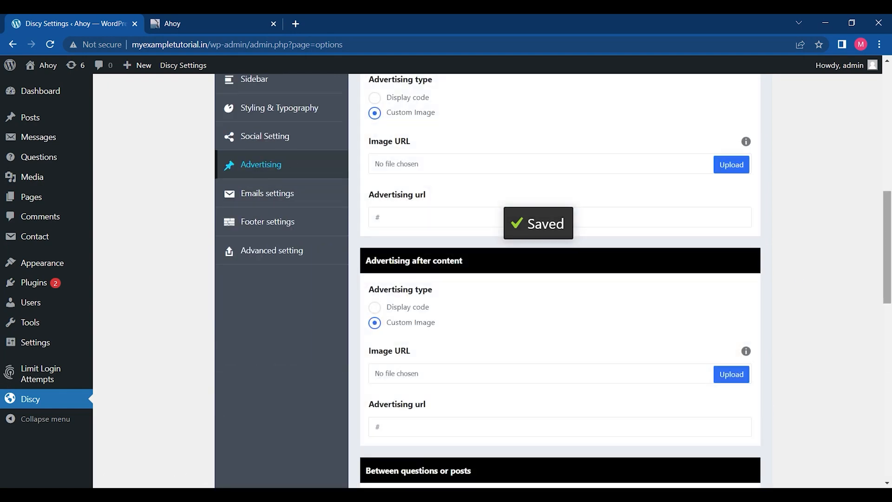
scroll(259, 177, "down", 1)
mouse_move(887, 312)
left_mouse_down()
mouse_move(887, 364)
mouse_move(866, 224)
mouse_move(879, 245)
mouse_move(876, 214)
mouse_move(885, 307)
left_mouse_up()
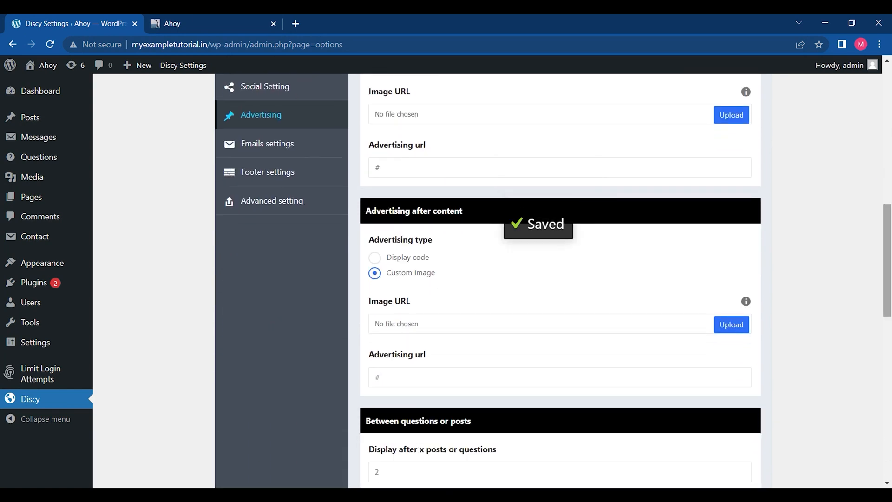
Recheck the Points setting values and the Badges setting options, including the badges style.
left_click(263, 126)
left_click(262, 139)
left_click(282, 131)
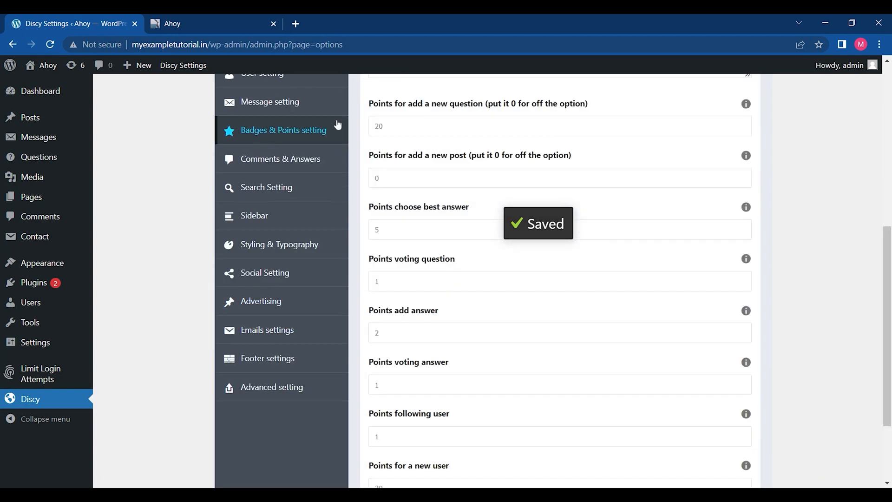
left_click_drag(889, 258, 862, 56)
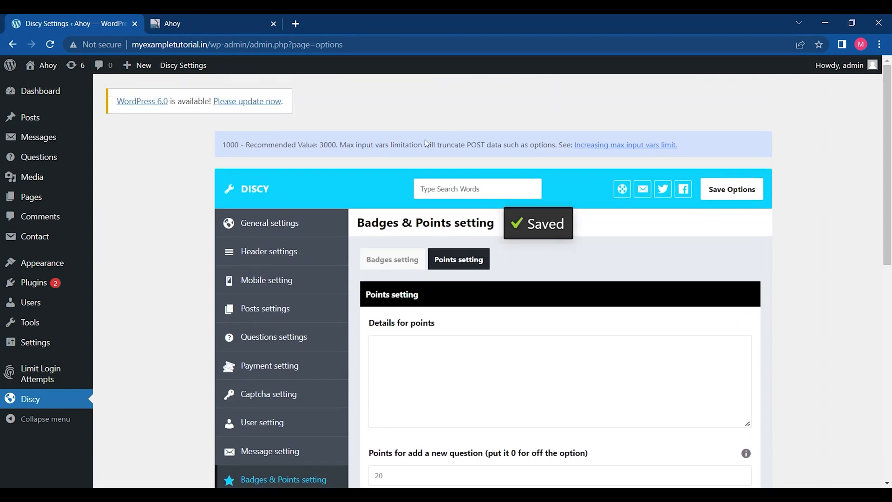
left_click(388, 263)
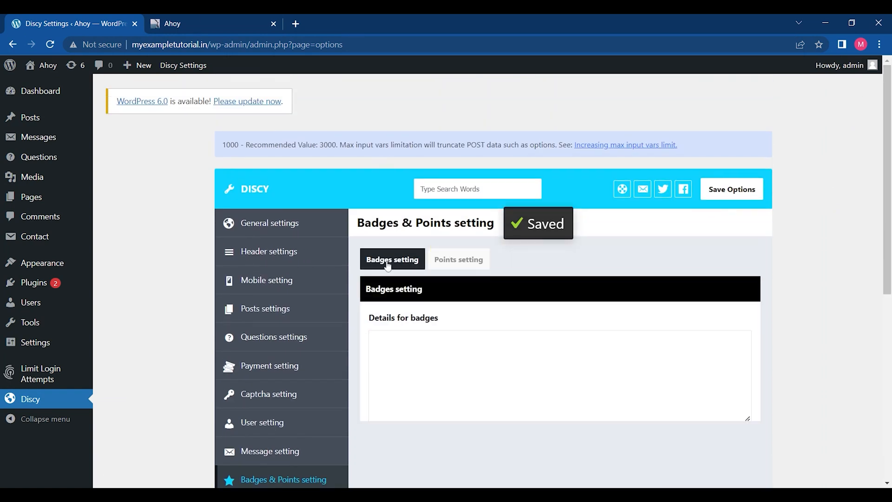
scroll(388, 265, "down", 6)
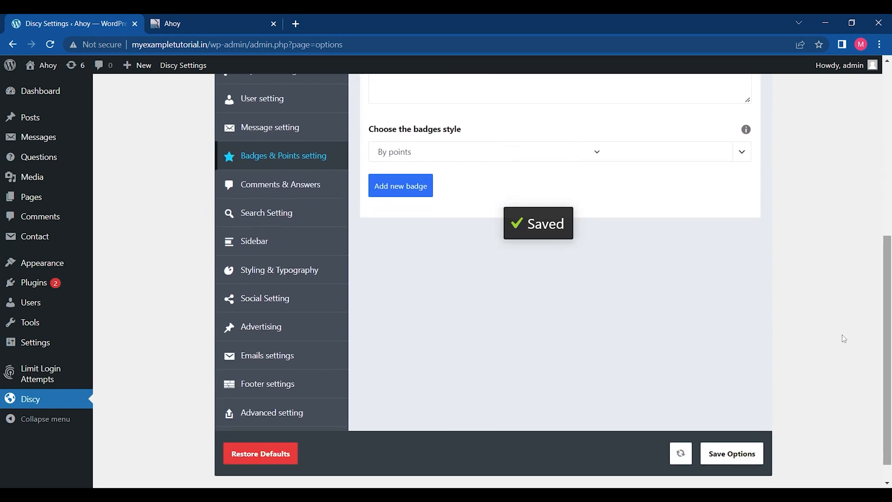
Review the email template variables, the footer skin and copyright options, and the Advanced settings.
left_click(233, 356)
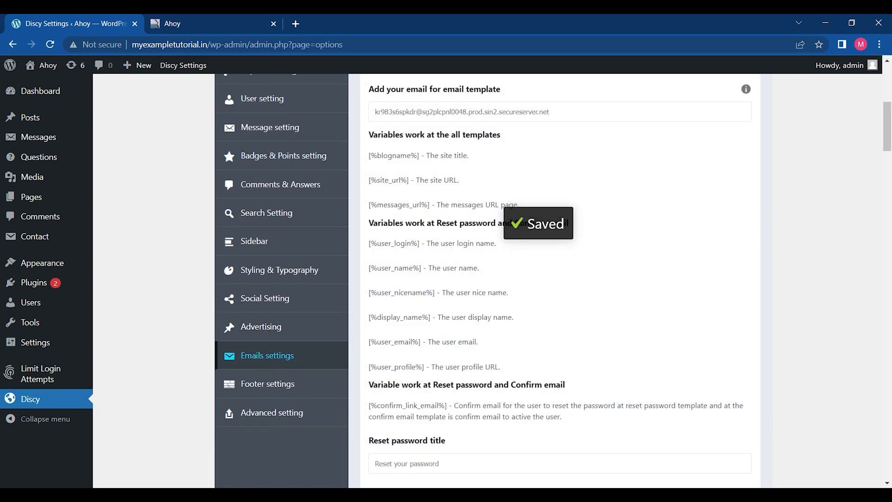
mouse_move(887, 130)
left_mouse_down()
mouse_move(887, 109)
mouse_move(887, 176)
mouse_move(887, 127)
left_mouse_up()
left_click(265, 405)
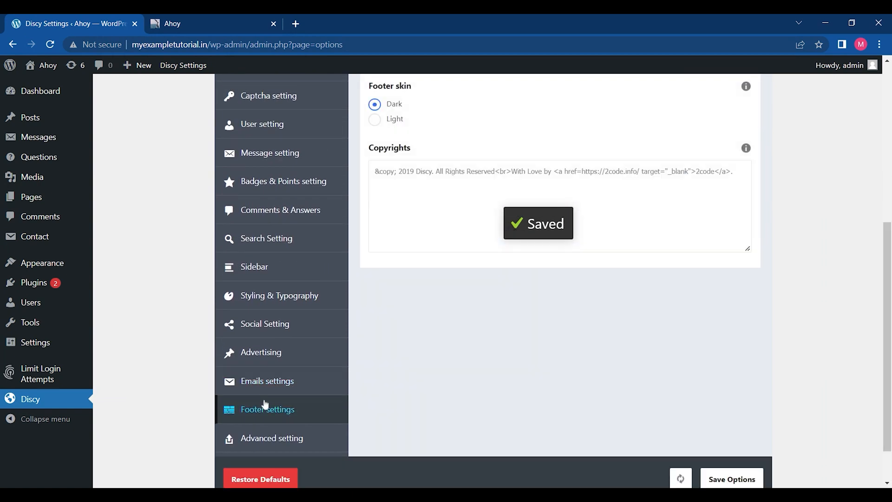
left_click_drag(889, 267, 890, 172)
scroll(889, 172, "down", 5)
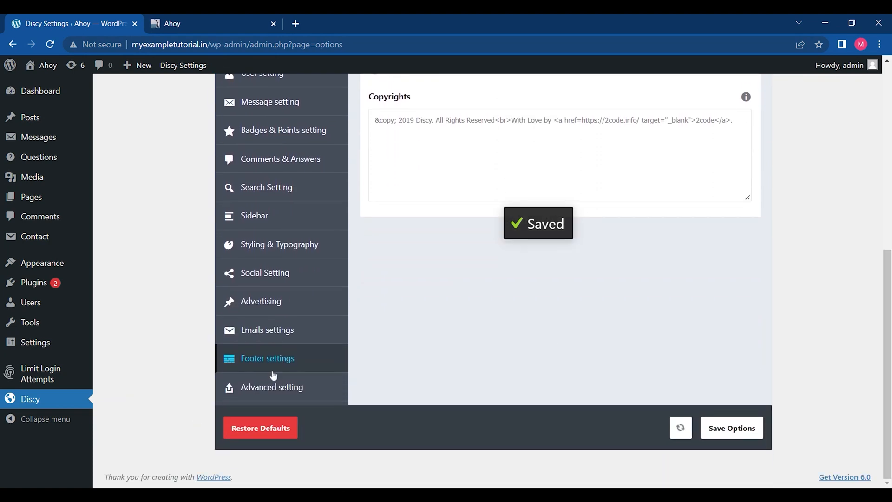
left_click(265, 387)
left_click_drag(888, 305, 887, 173)
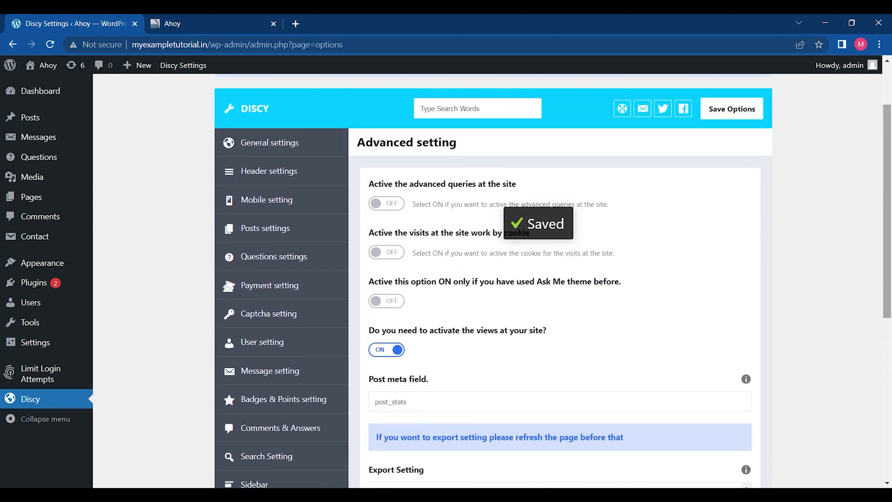
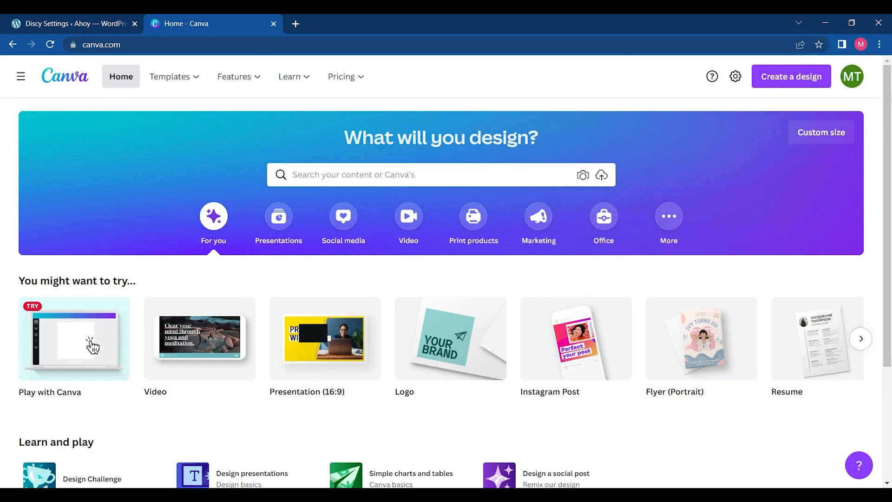
Search the Canva templates for "logo" and open the Minimalist Elegant Circle Logo with the AG monogram.
left_click(501, 175)
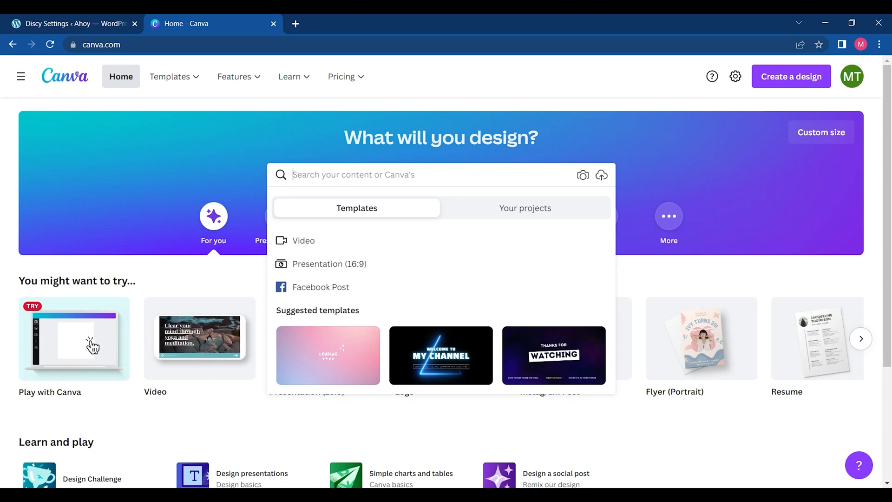
type("logo")
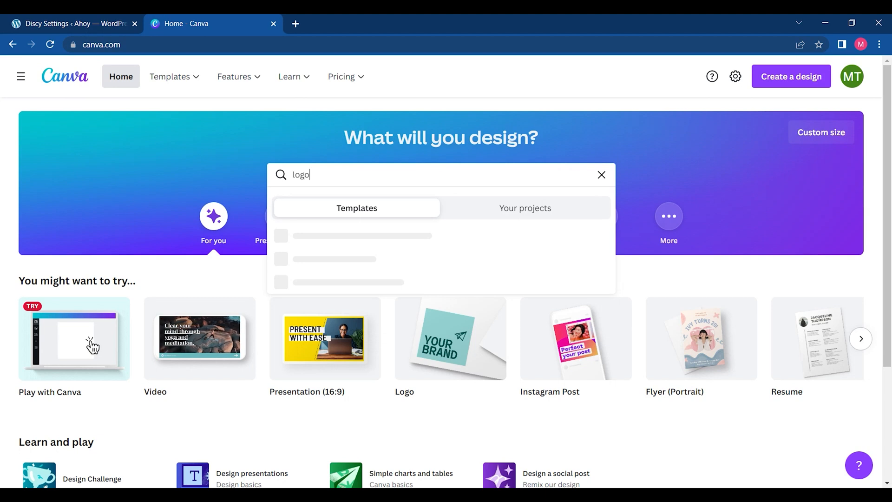
key("Return")
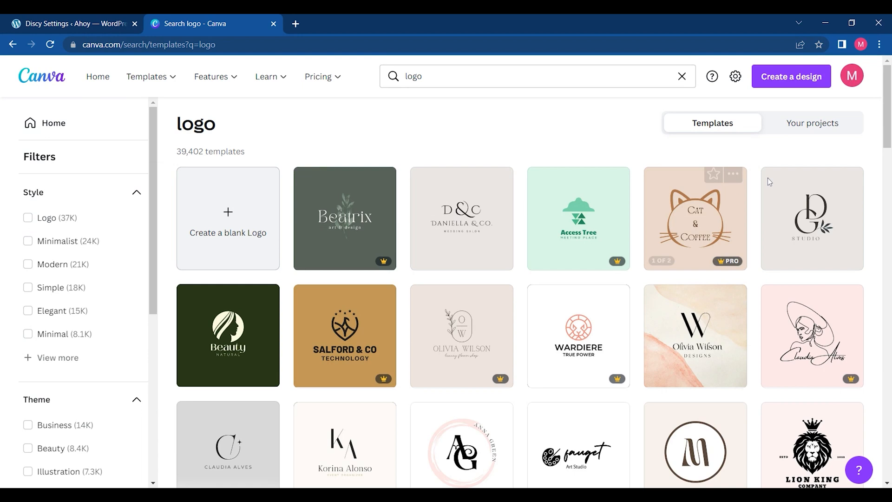
scroll(520, 293, "down", 5)
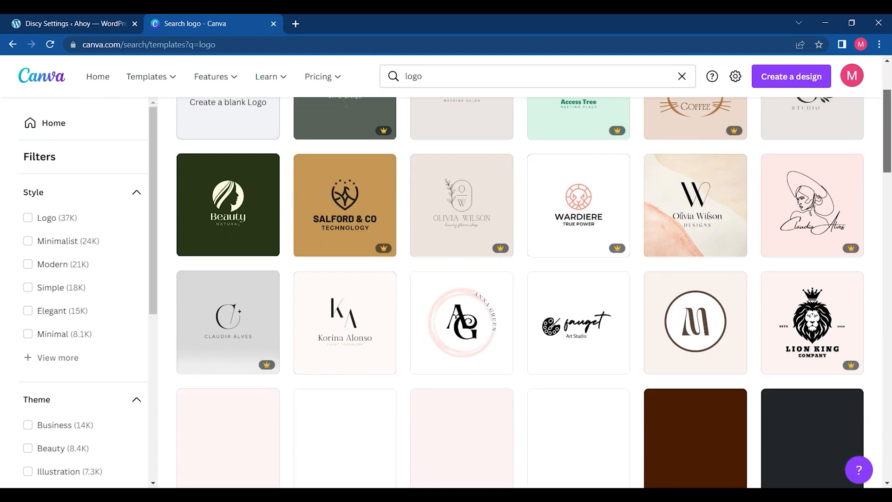
scroll(534, 292, "down", 2)
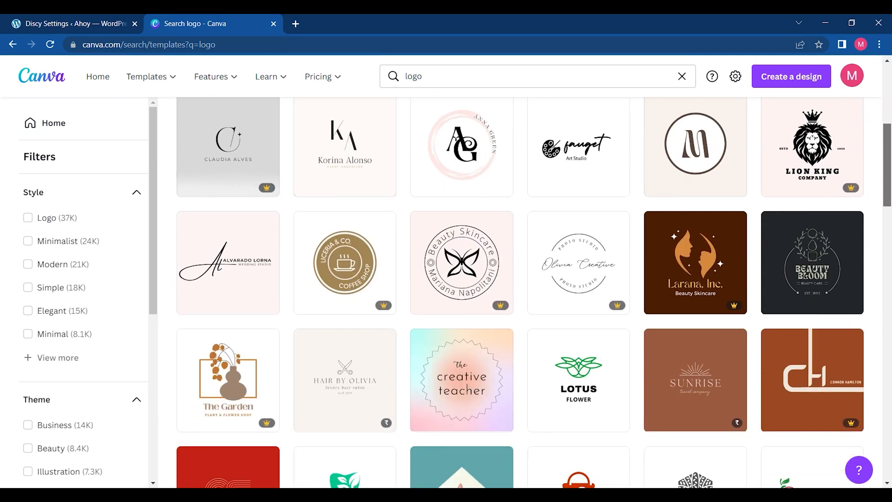
scroll(534, 292, "up", 1)
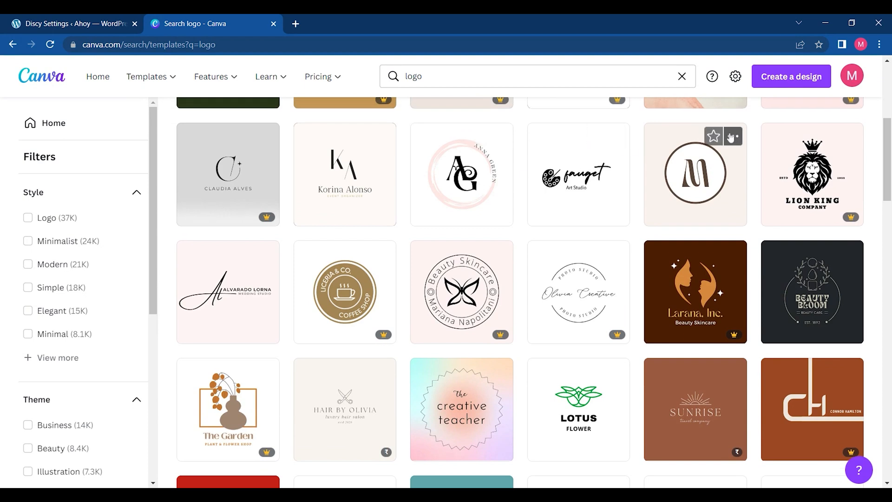
left_click(480, 166)
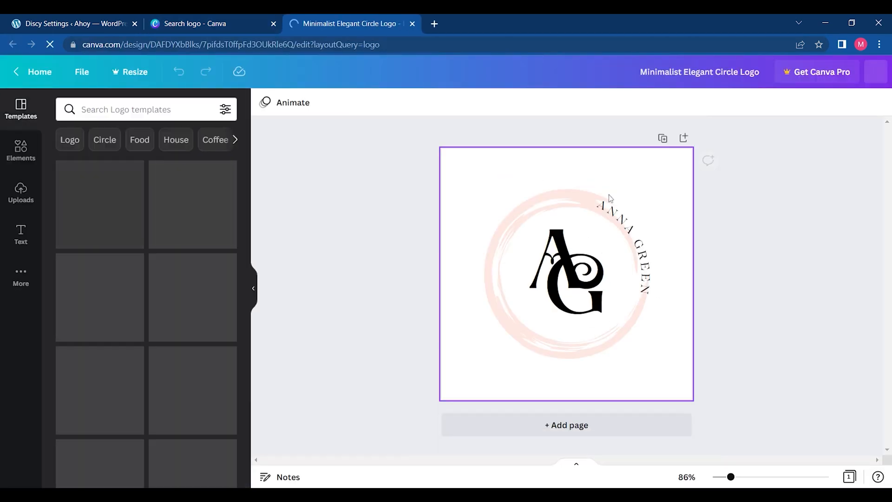
Delete the slanted name text and the pink brush circle around the AG monogram, and skip the introductory tour.
left_click(611, 214)
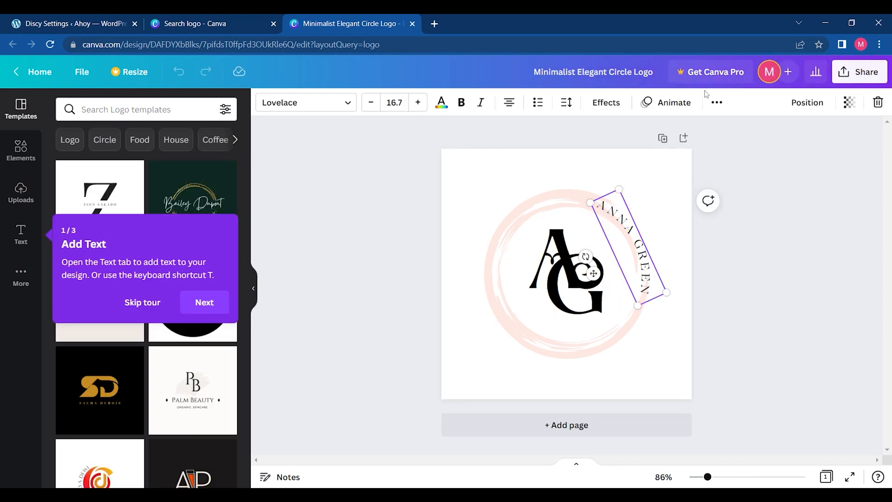
key("Delete")
left_click(584, 206)
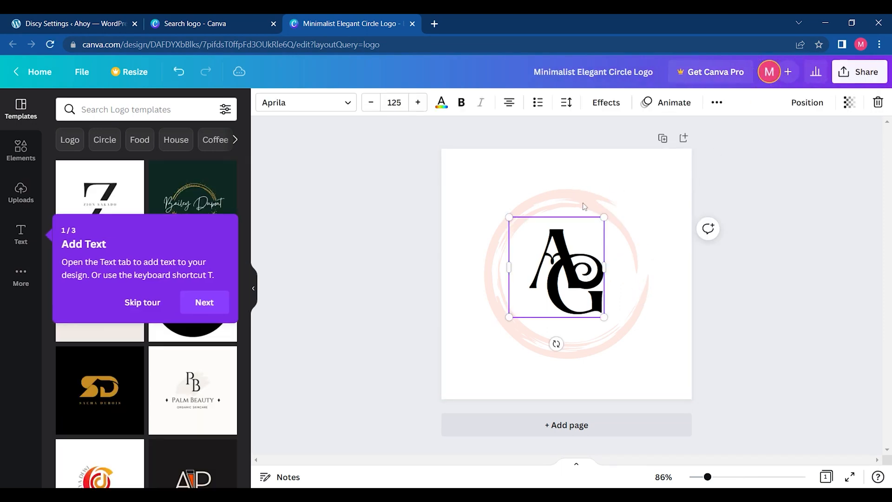
double_click(582, 202)
left_click(502, 228)
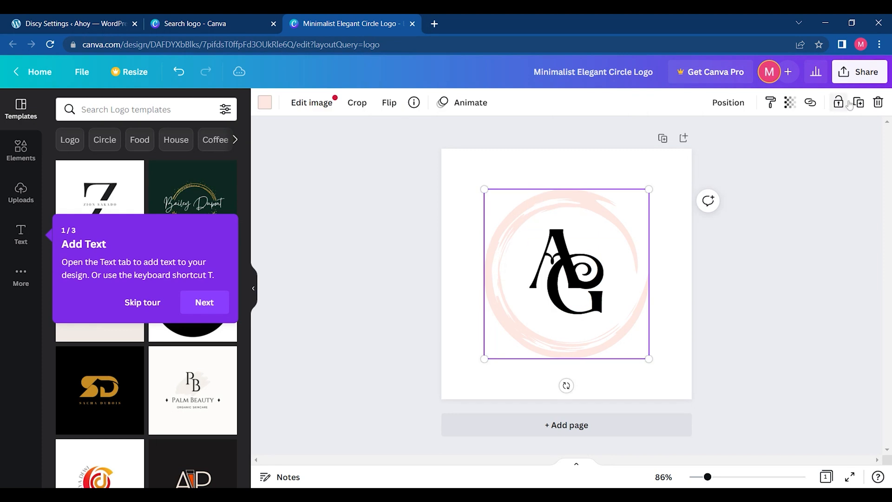
left_click(879, 102)
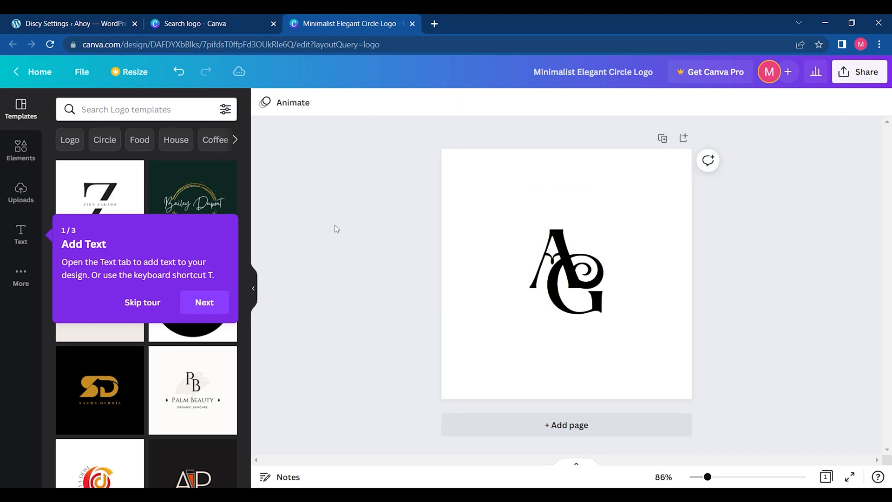
left_click(145, 303)
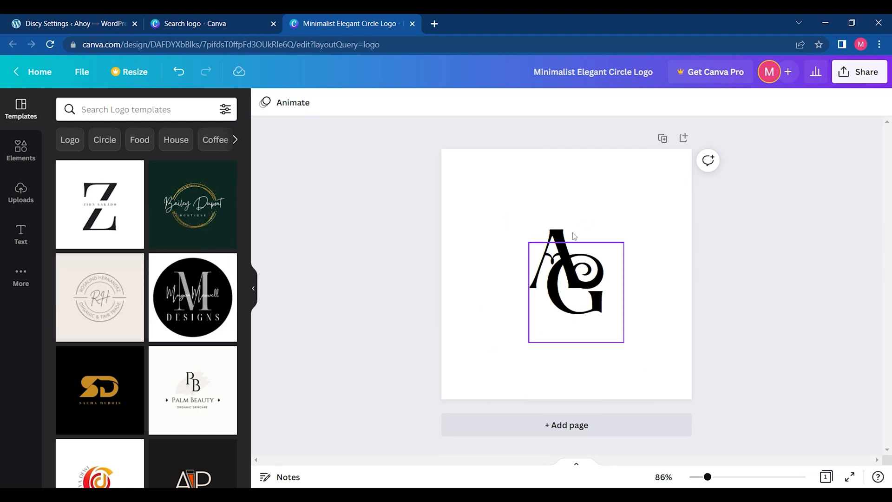
Search the logo templates for "m" within the editor.
left_click(126, 110)
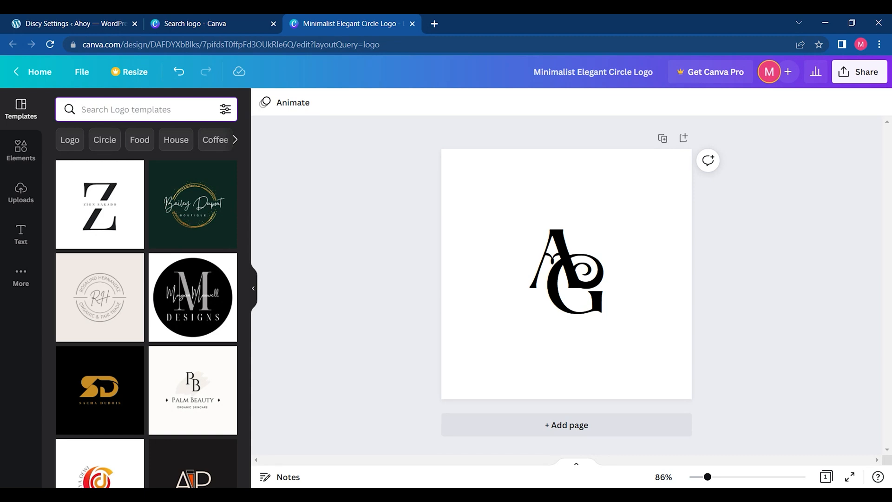
type("my")
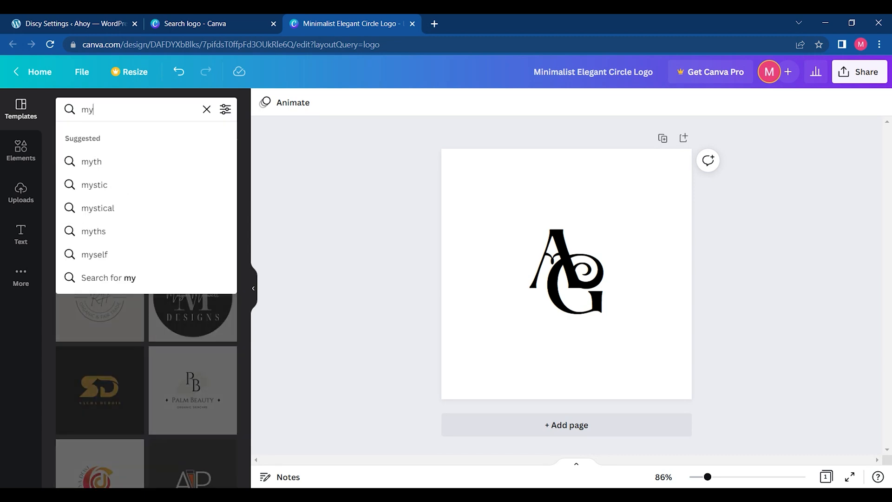
key("BackSpace")
key("Return")
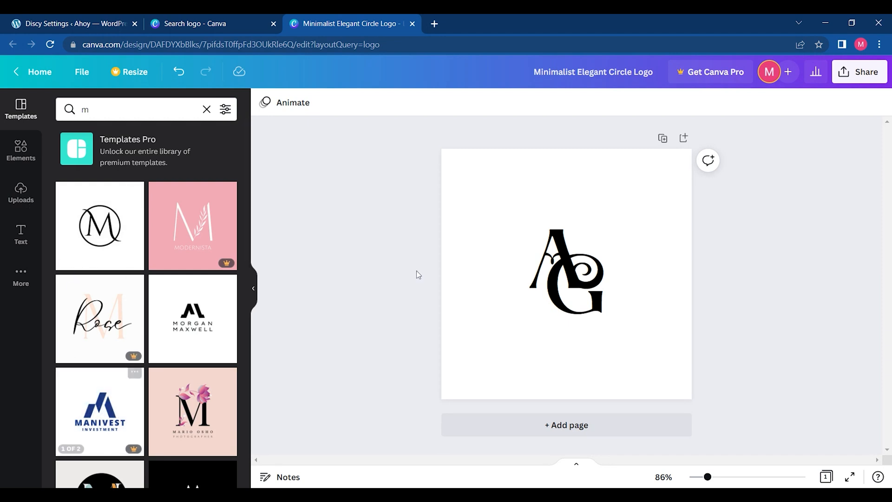
Delete the remaining letters A and G from the design and add a second blank page.
left_click(564, 266)
left_click(878, 102)
left_click(548, 273)
left_click(879, 103)
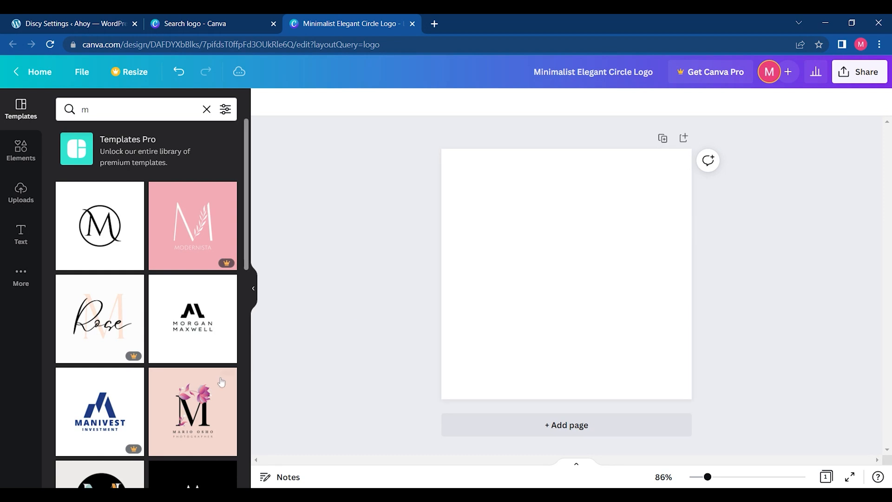
left_click(588, 431)
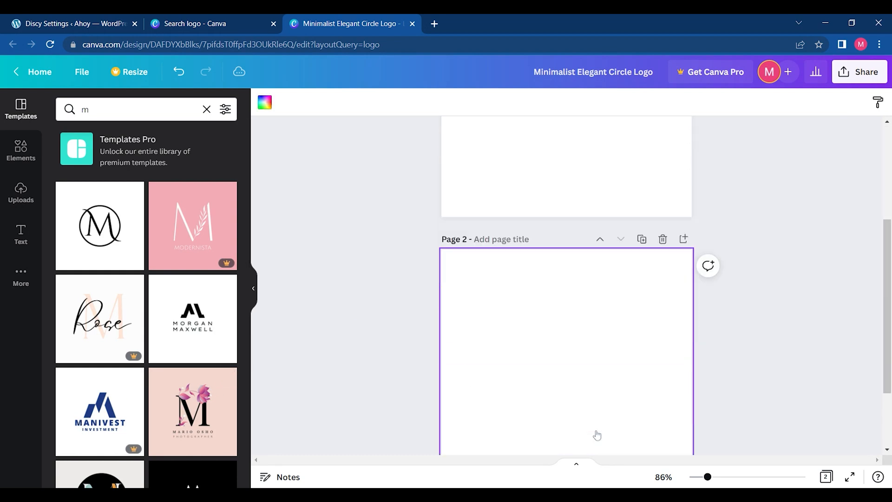
Try to apply the Blue Modern Minimalist Initial M Letter Logo template to page 2.
left_click(62, 421)
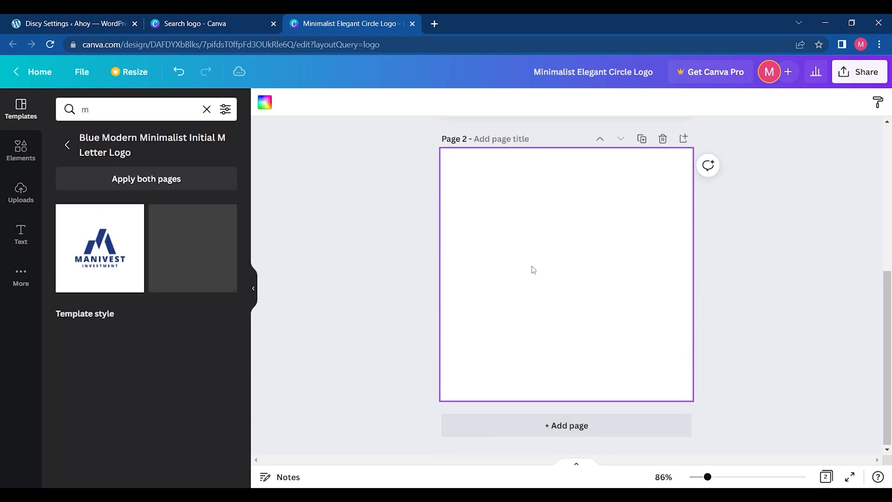
left_click(235, 205)
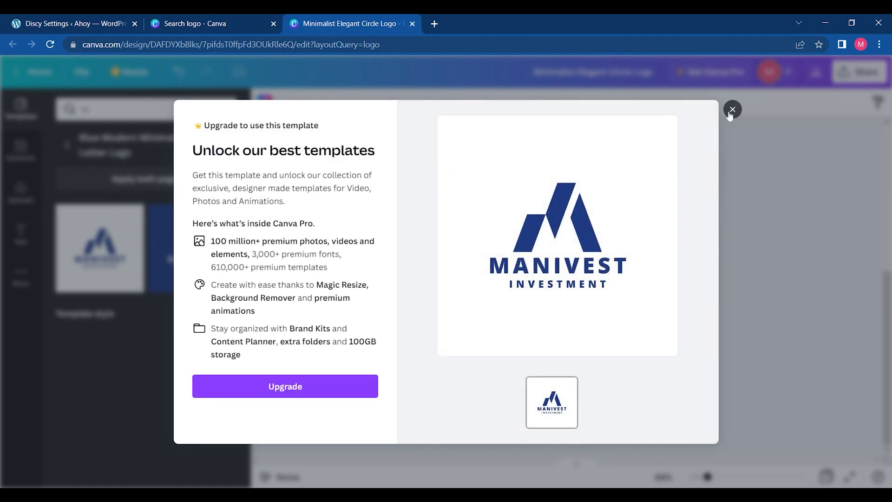
left_click(732, 110)
left_click(100, 248)
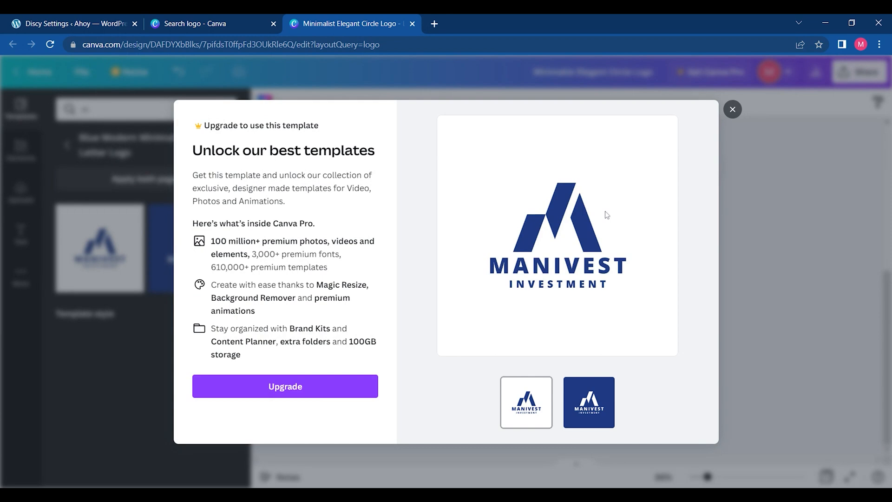
left_click(733, 109)
left_click(68, 144)
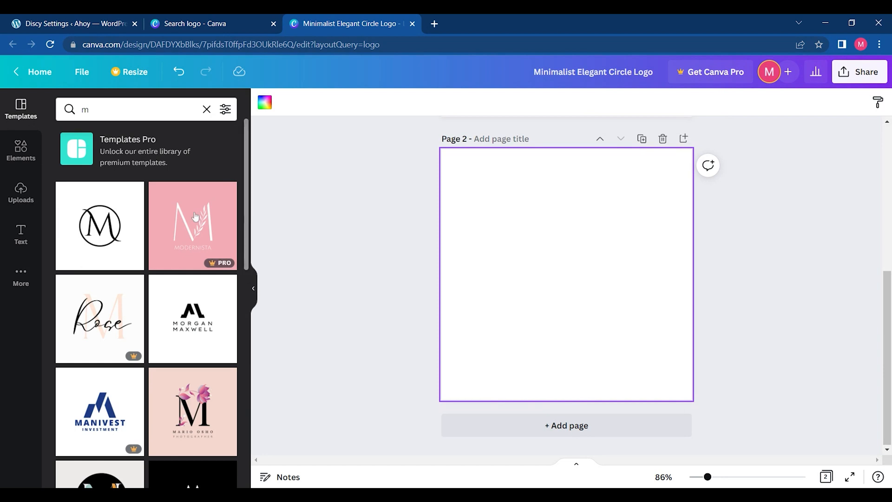
Apply the light version of the Minimal Elegant Font M Logo template to page 2.
left_click_drag(248, 199, 271, 413)
left_click(88, 330)
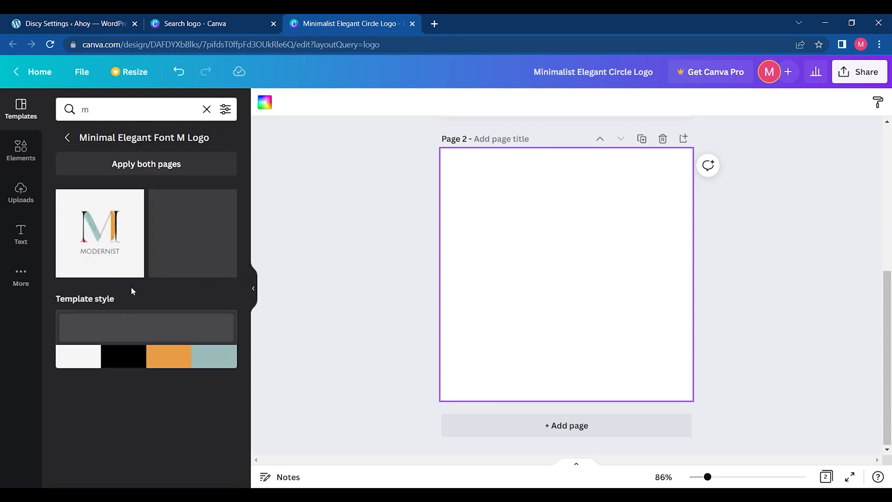
left_click(119, 260)
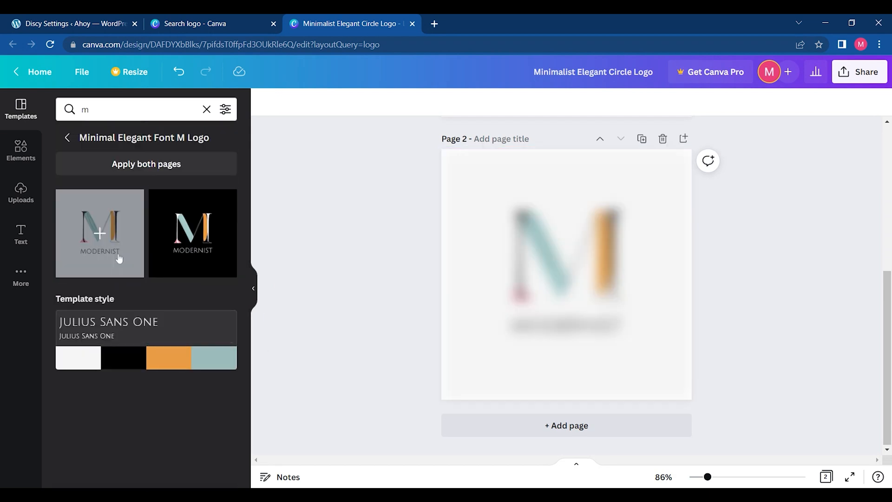
Copy the light background of page 2 onto page 1.
left_click(564, 277)
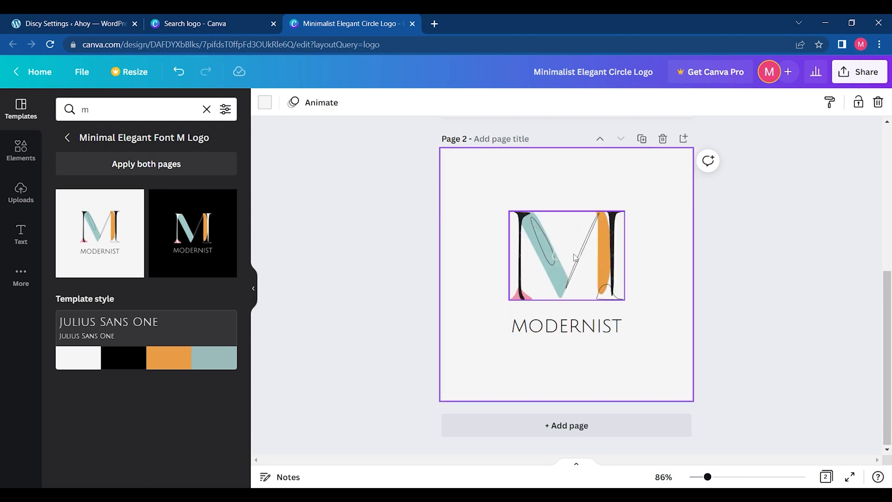
scroll(576, 257, "up", 5)
key("ctrl+v")
scroll(701, 222, "up", 1)
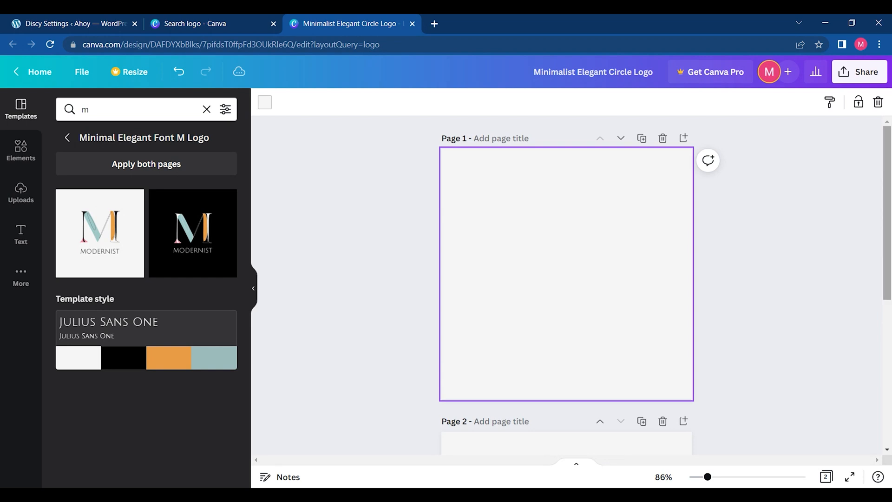
Copy the colourful M graphic from page 2 onto page 1 and move it slightly down and to the left.
scroll(539, 269, "down", 5)
left_click(588, 341)
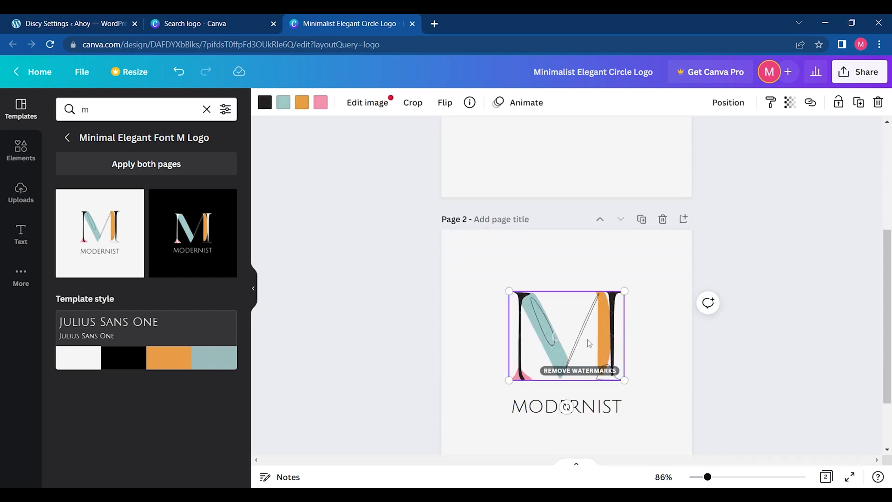
left_click(617, 167)
key("ctrl+v")
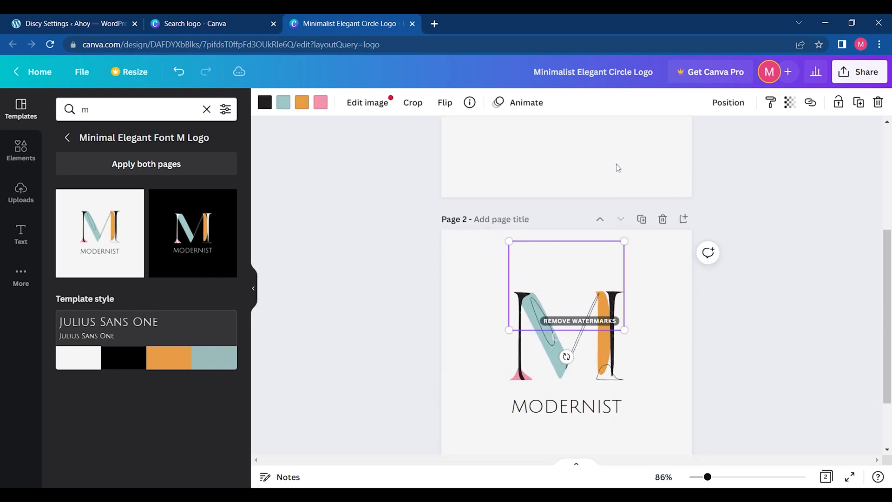
scroll(563, 392, "up", 5)
left_click(519, 289)
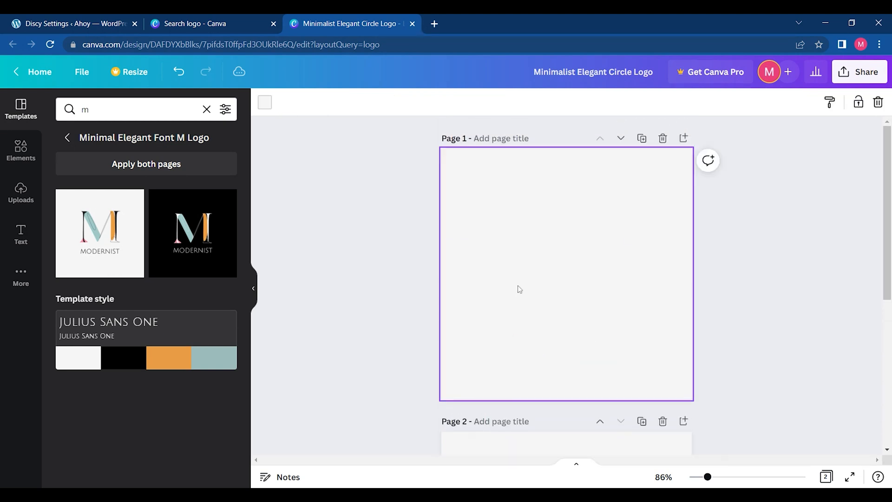
key("ctrl+v")
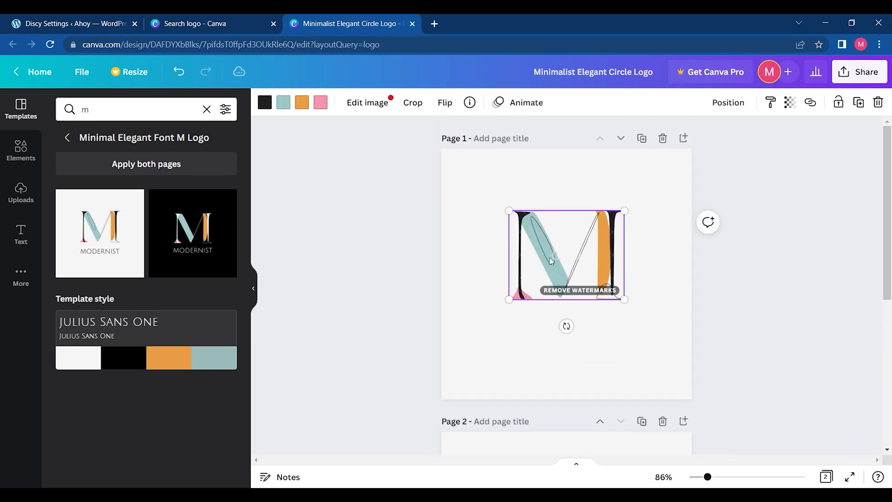
left_click_drag(550, 261, 531, 279)
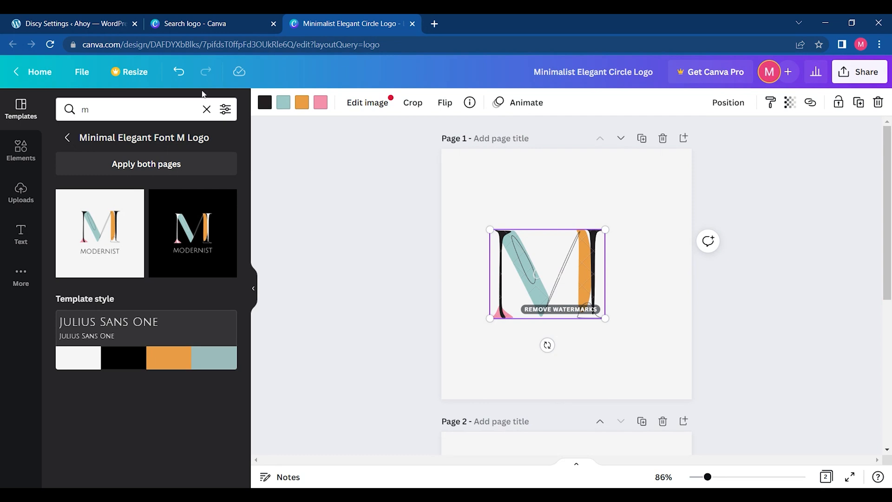
Return to the logo template search results and close the Minimalist Elegant Circle Logo design.
left_click(67, 137)
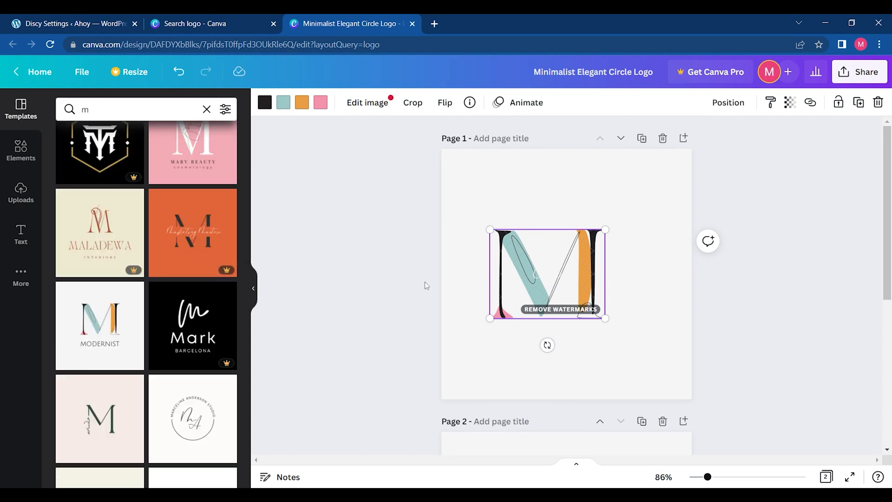
left_click(370, 269)
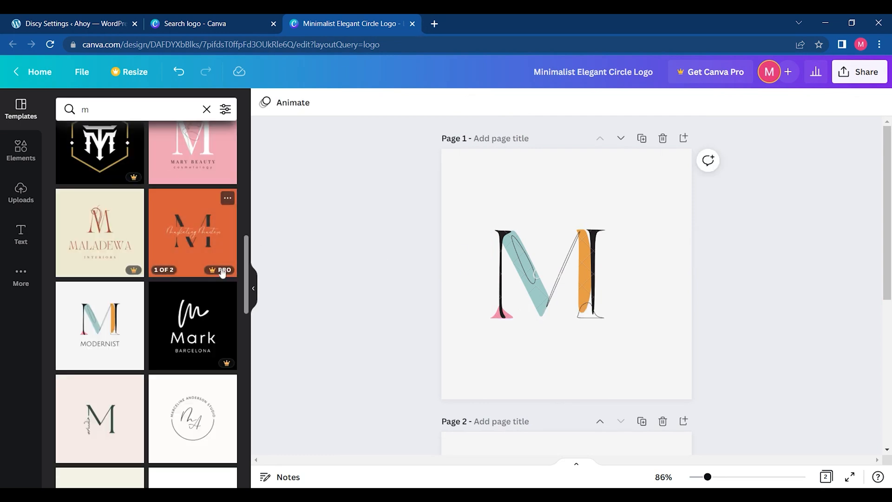
left_click(207, 110)
left_click(225, 24)
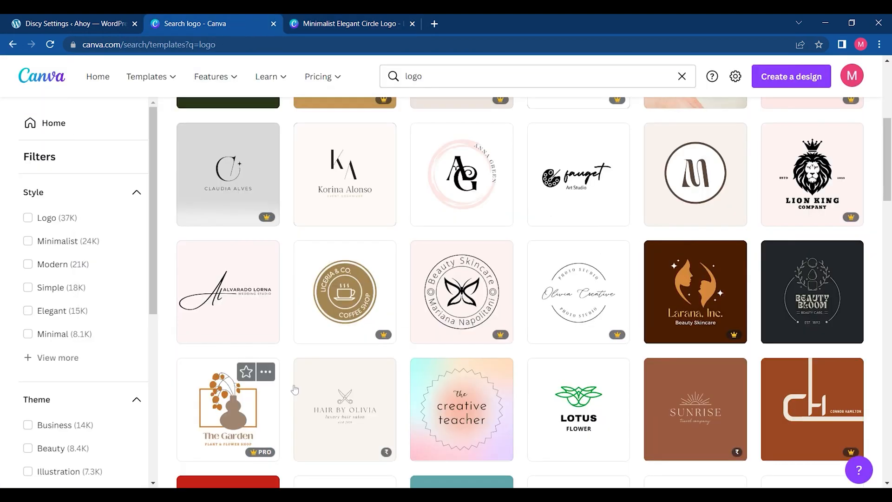
scroll(286, 372, "down", 4)
scroll(534, 291, "down", 3)
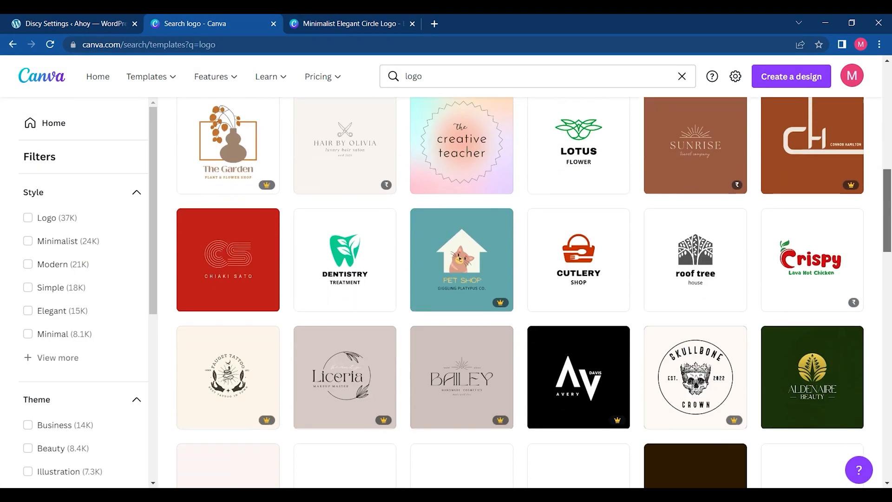
scroll(534, 292, "down", 1)
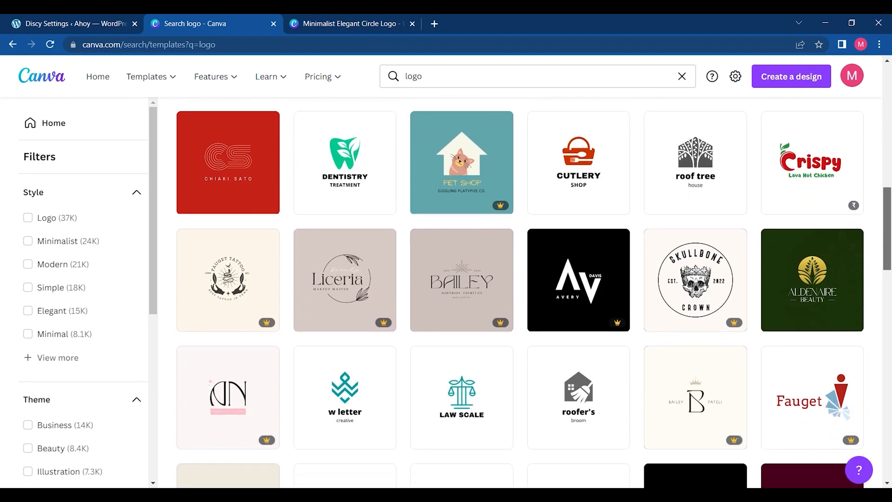
left_click(412, 23)
Browse further through the logo template search results for a two-letter design suited to the site.
left_click_drag(889, 216, 890, 364)
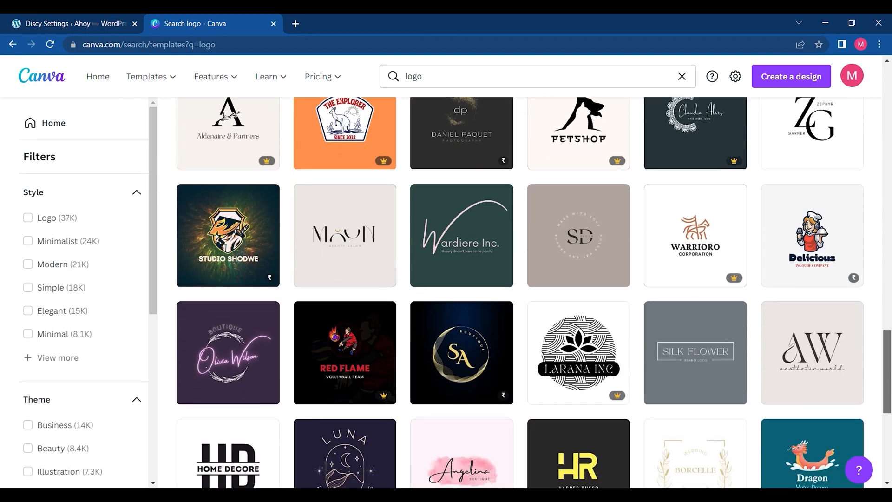
scroll(534, 292, "down", 2)
scroll(534, 292, "down", 3)
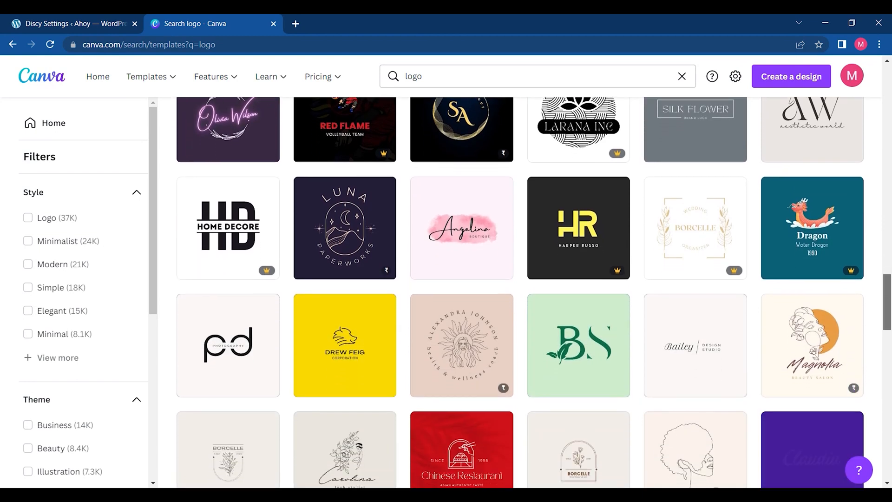
scroll(534, 292, "down", 8)
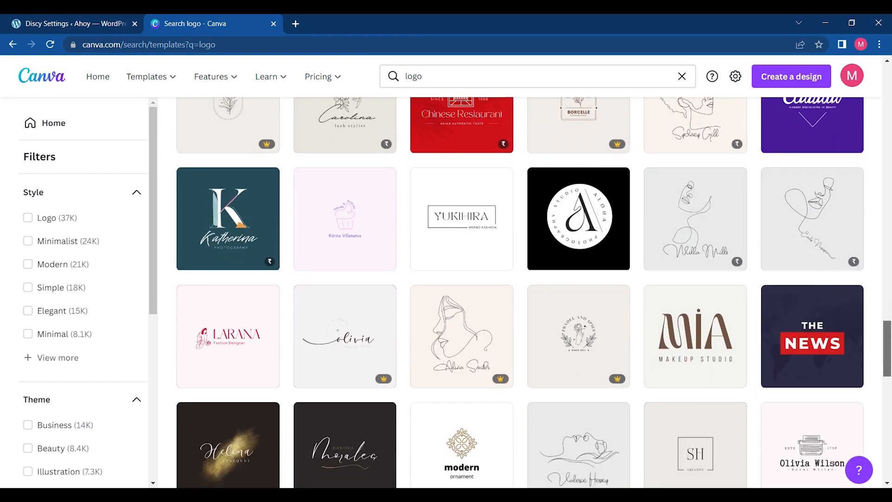
scroll(534, 292, "down", 4)
scroll(534, 292, "down", 6)
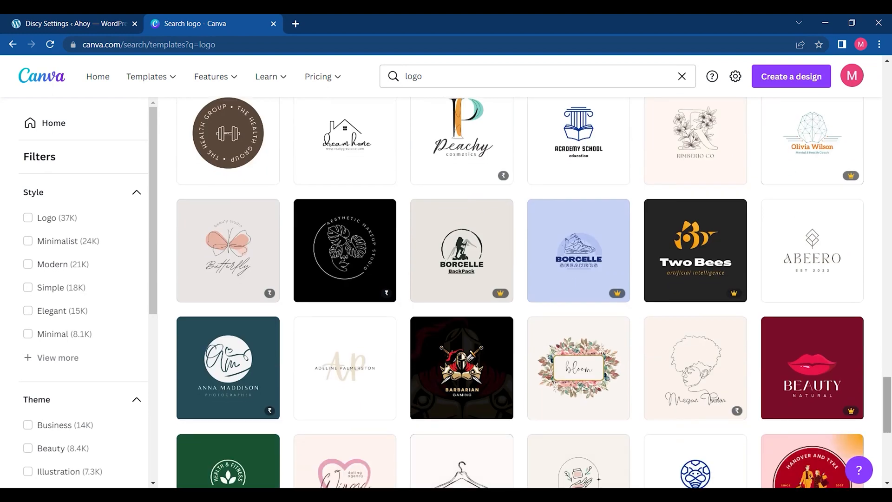
scroll(534, 292, "down", 1)
scroll(535, 291, "down", 5)
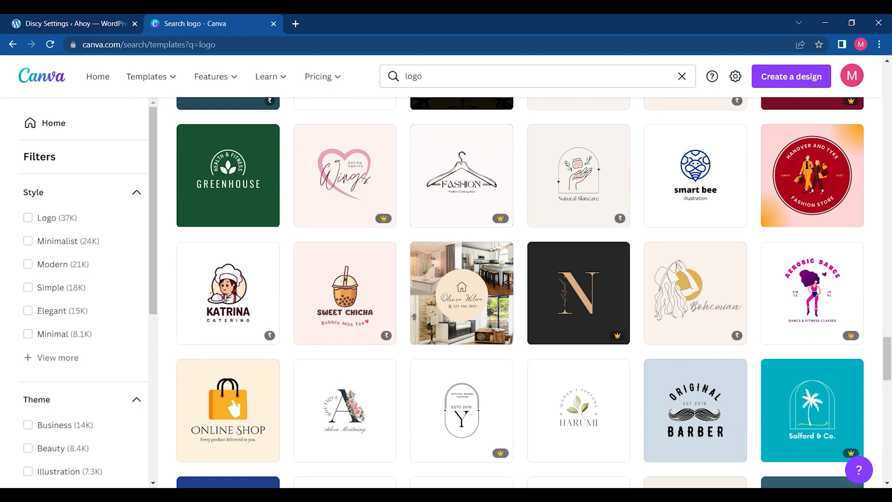
scroll(813, 409, "down", 5)
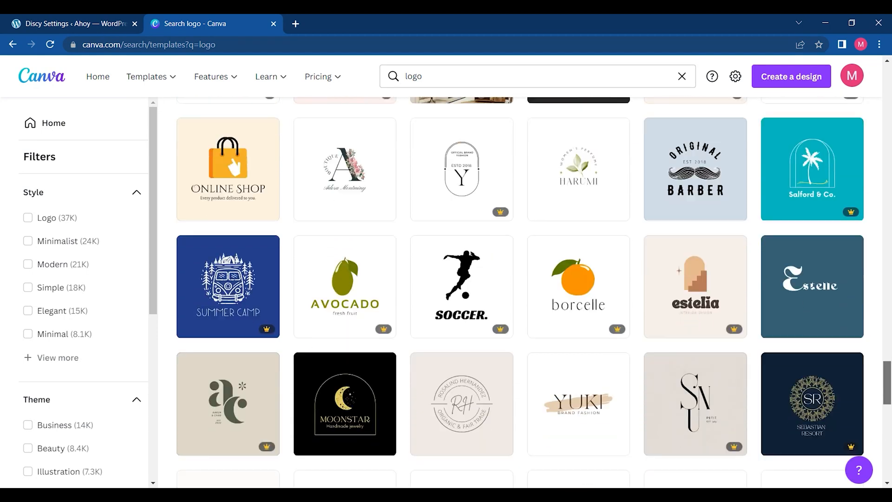
scroll(534, 292, "down", 5)
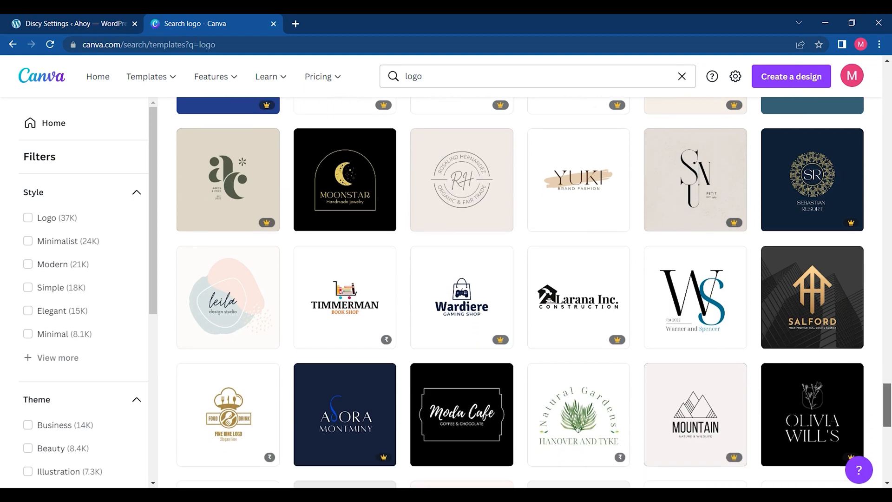
scroll(534, 292, "down", 3)
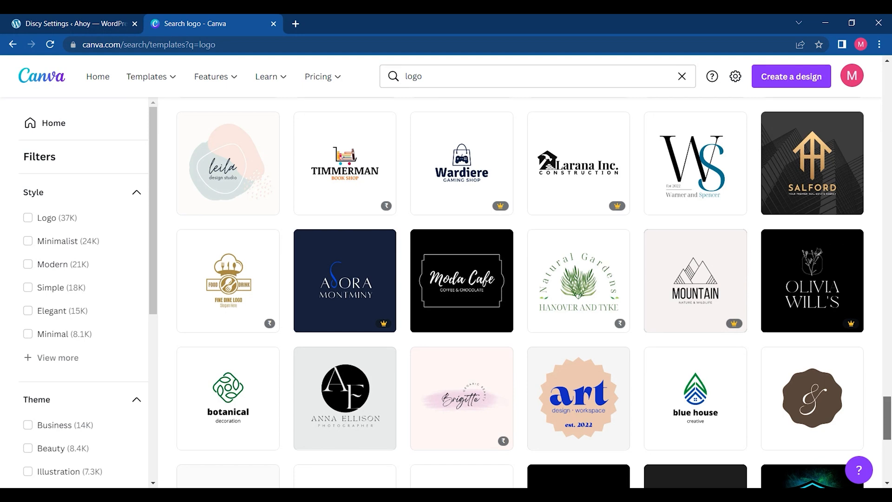
scroll(520, 293, "down", 2)
scroll(520, 292, "down", 5)
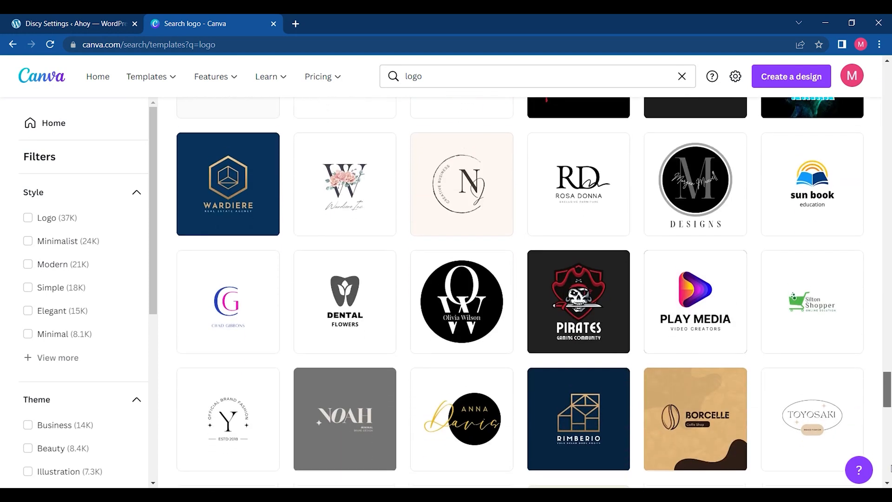
scroll(847, 462, "down", 2)
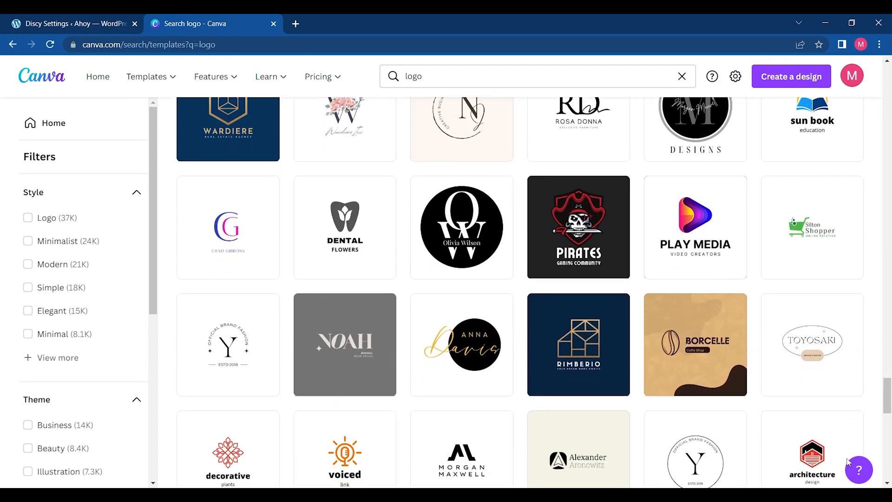
Open the White Modern Business Logo template and replace the pink letter G with M.
left_click(234, 254)
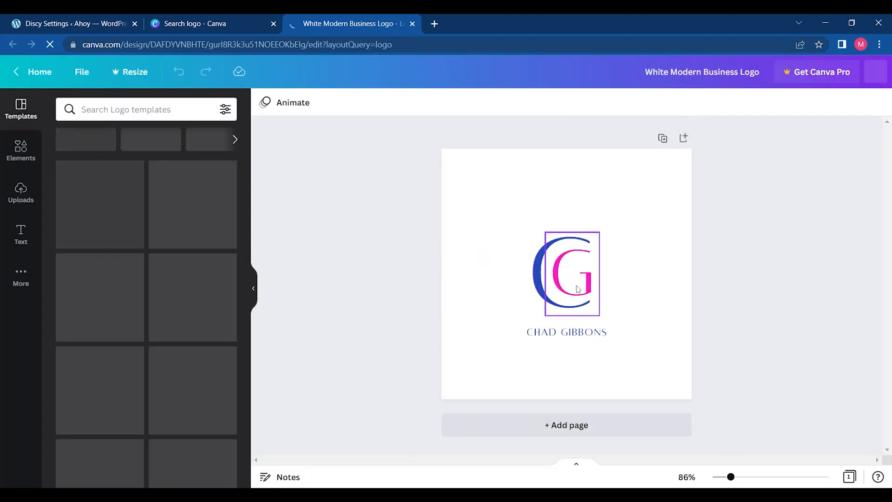
left_click(578, 289)
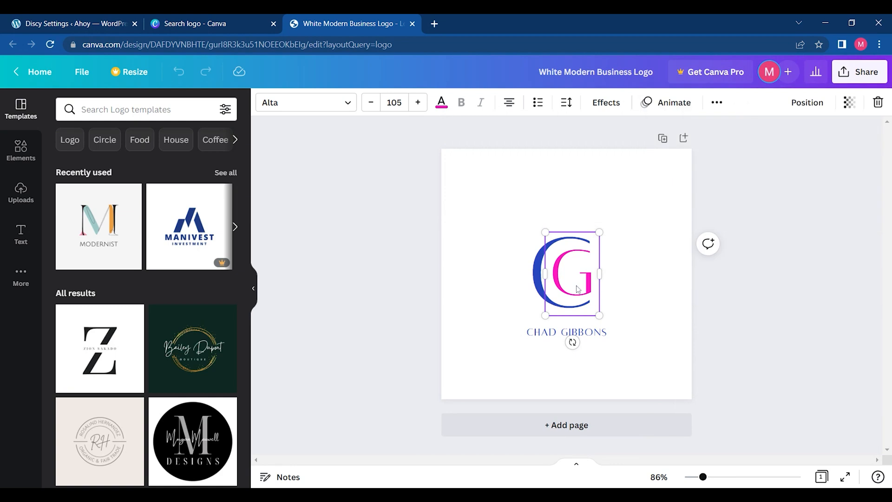
double_click(577, 289)
type("M")
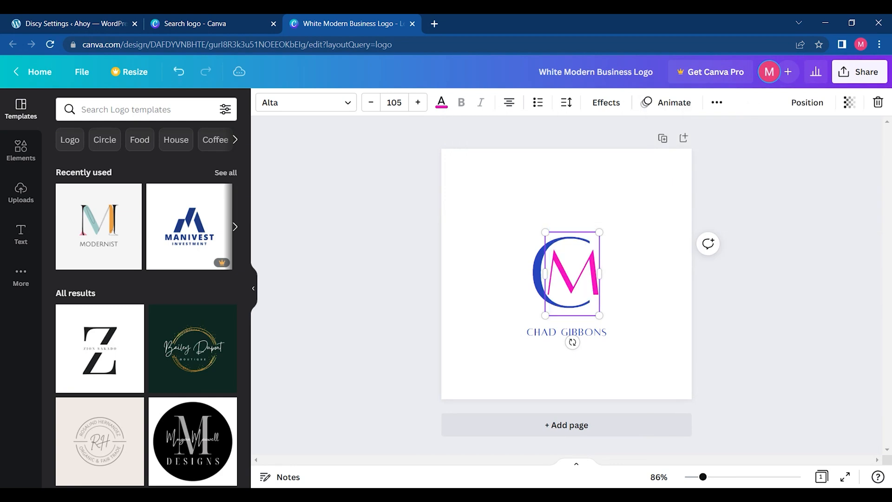
Replace the large blue letter C in the monogram with T.
left_click(404, 269)
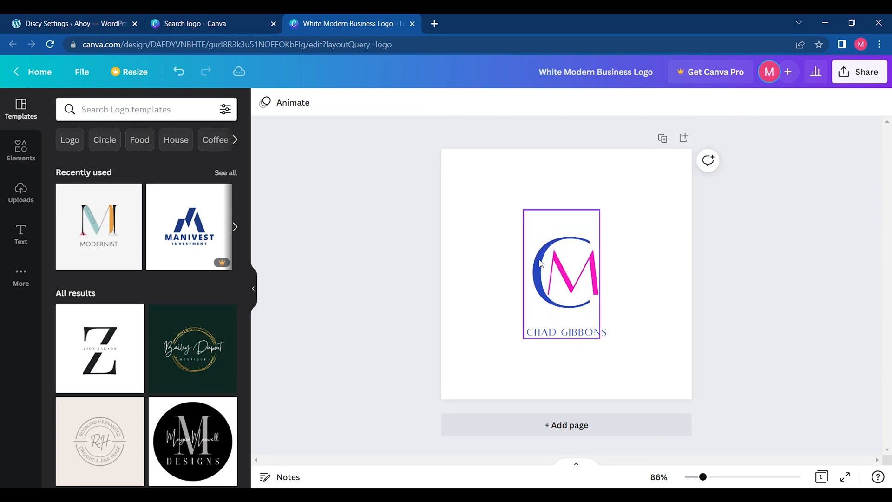
left_click(541, 263)
left_click(540, 263)
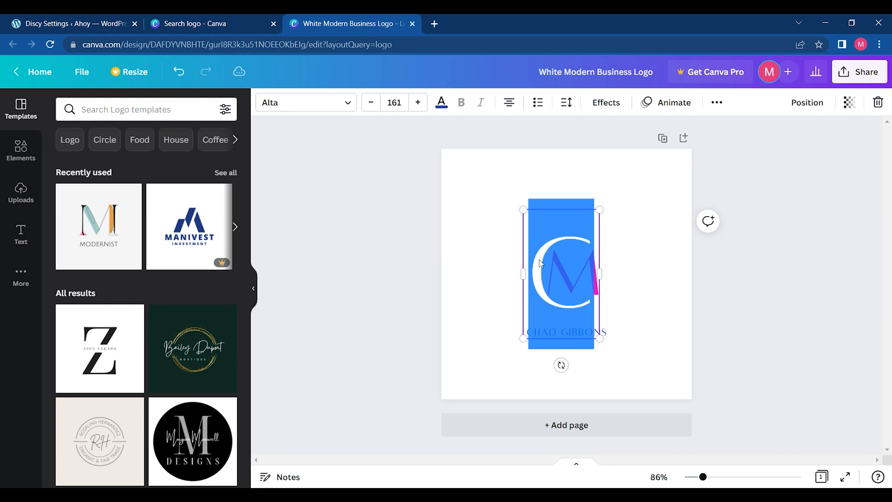
type("T")
left_click(722, 296)
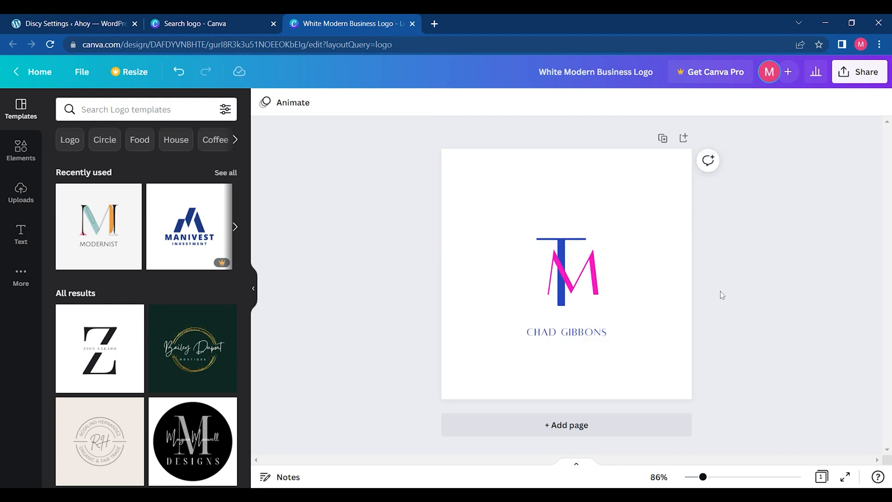
Replace the sample name below the monogram with the text "MY TUTORIAL".
double_click(572, 336)
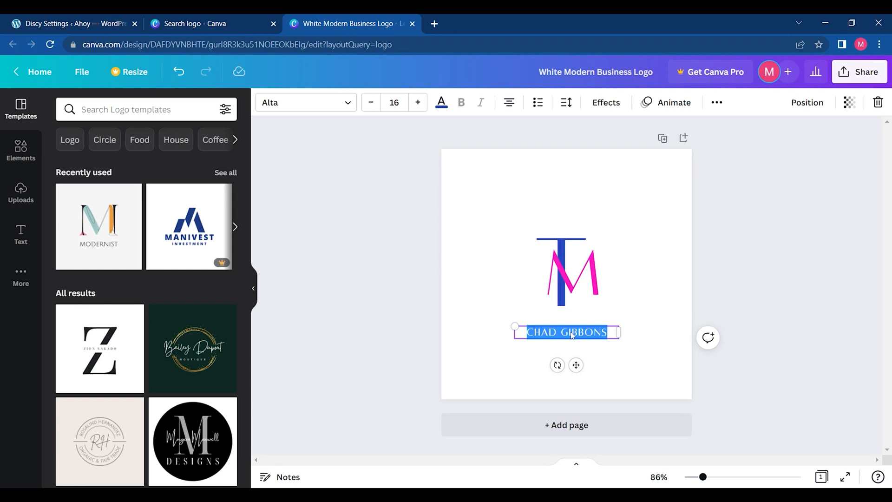
type("MY TUTORIAL")
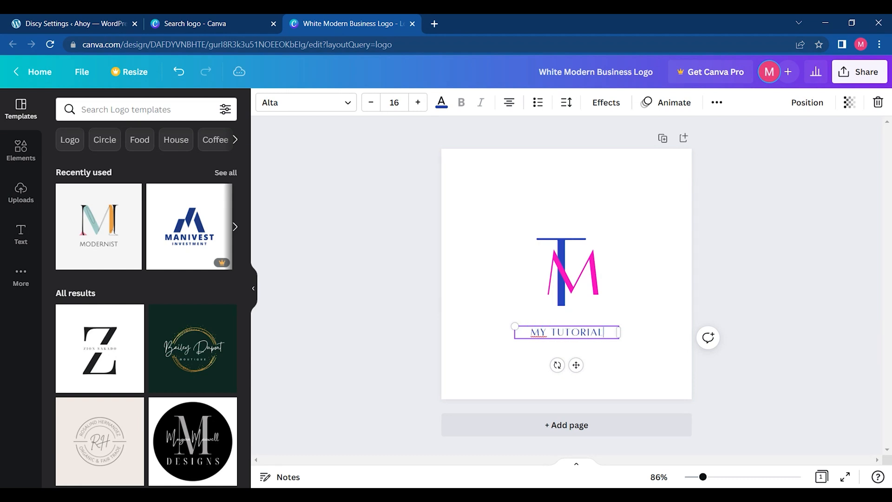
left_click(763, 286)
Enlarge the MY TUTORIAL text to about size 23.7 and stretch its text box across the full page width.
left_click(559, 336)
left_click_drag(620, 333, 669, 333)
left_click_drag(515, 335, 443, 333)
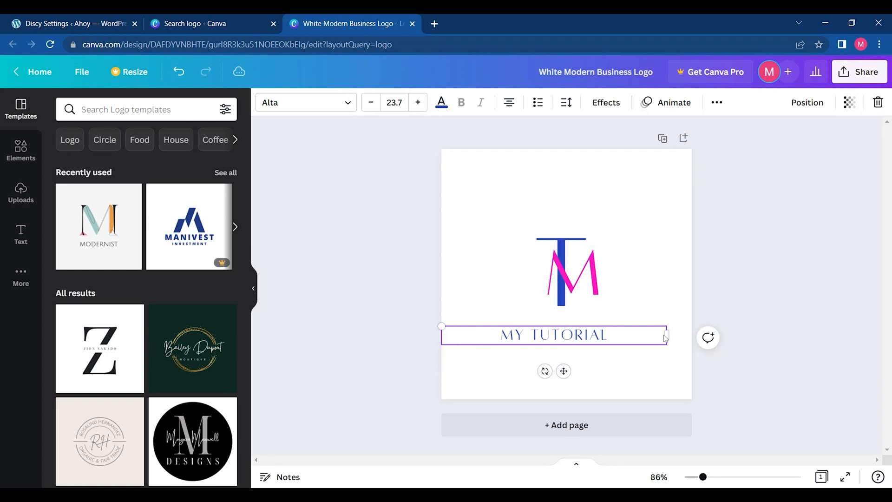
left_click_drag(668, 333, 692, 334)
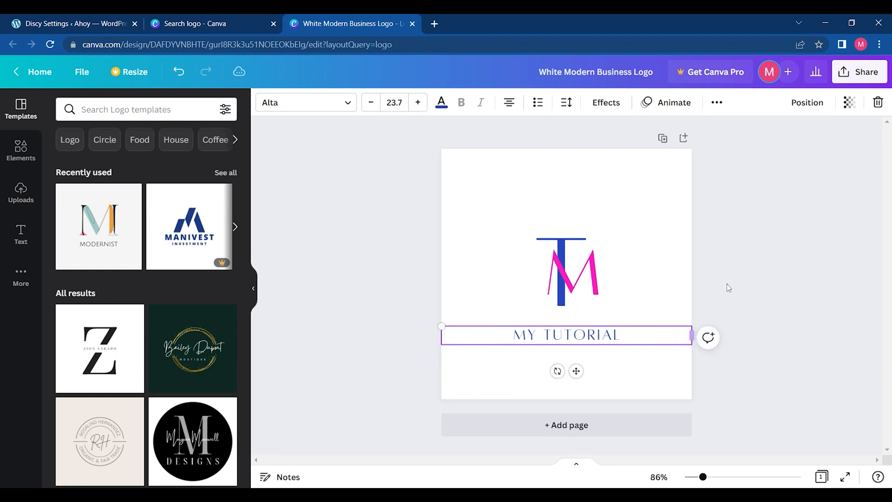
Colour only the word "MY" in the text below the monogram yellow from the default colours.
double_click(527, 343)
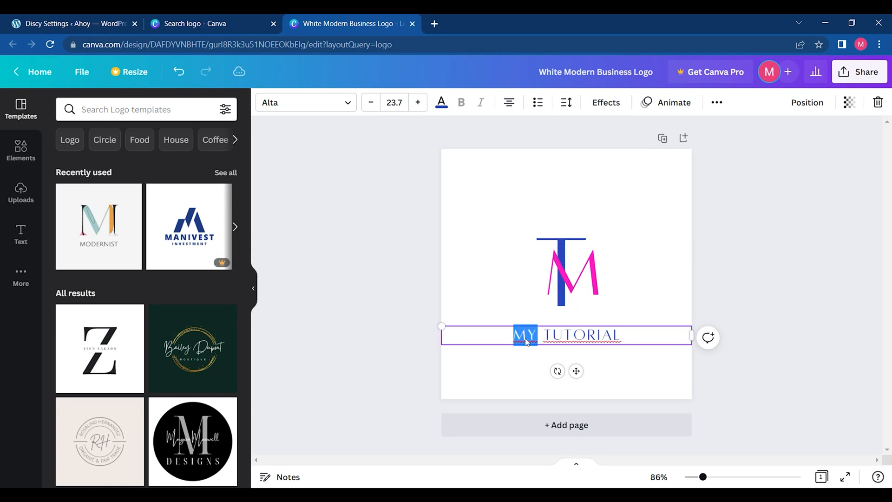
left_click(442, 102)
left_click(126, 344)
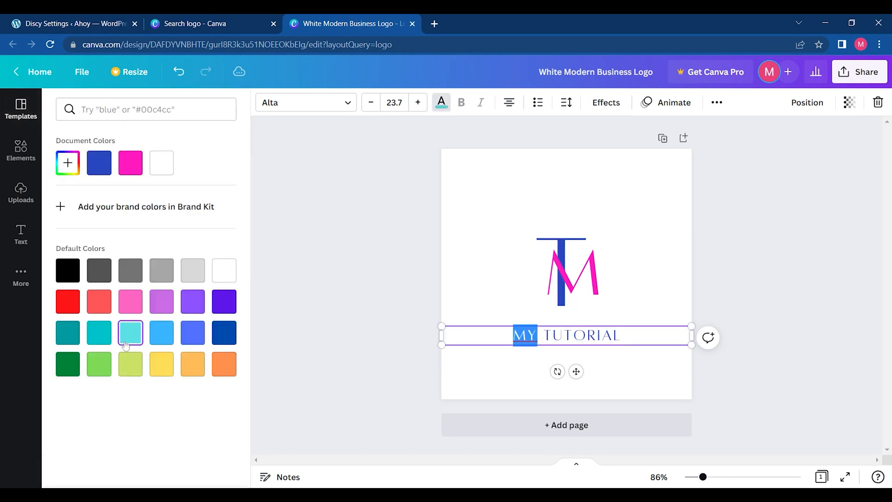
left_click(164, 373)
Colour the word "TUTORIAL" dark green from the default colours.
left_click(583, 336)
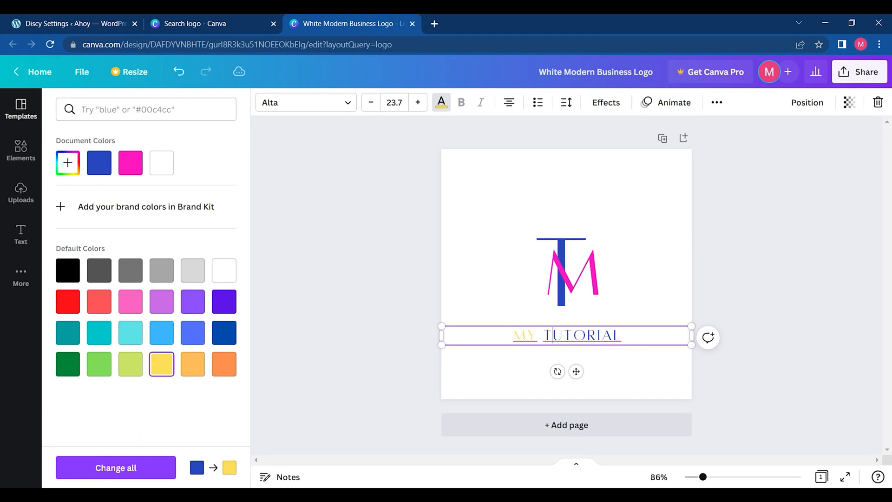
left_click_drag(543, 336, 621, 335)
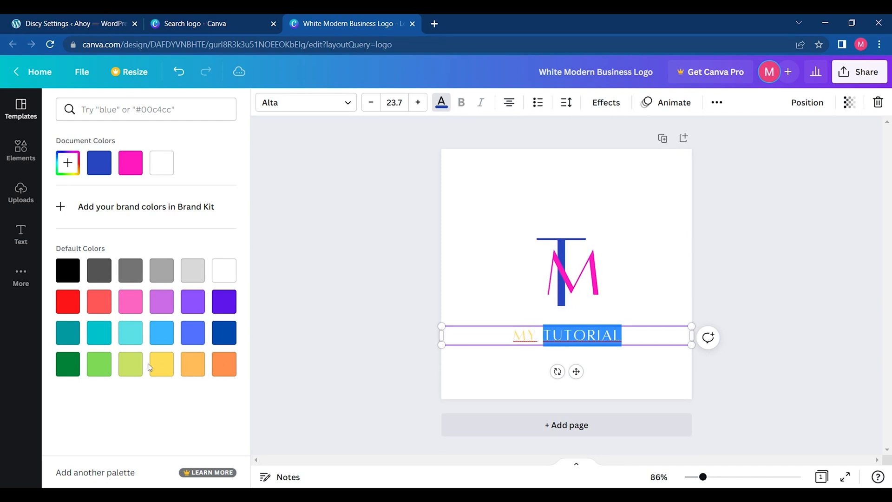
left_click(68, 363)
key("Escape")
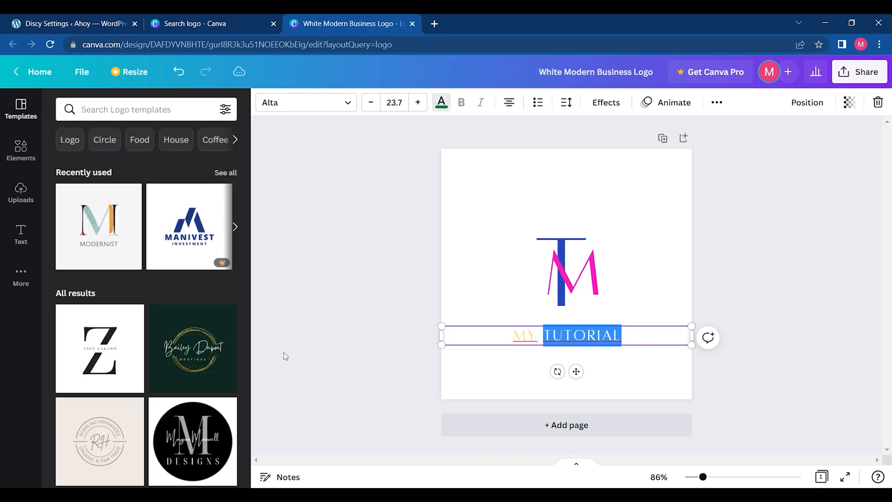
left_click(285, 356)
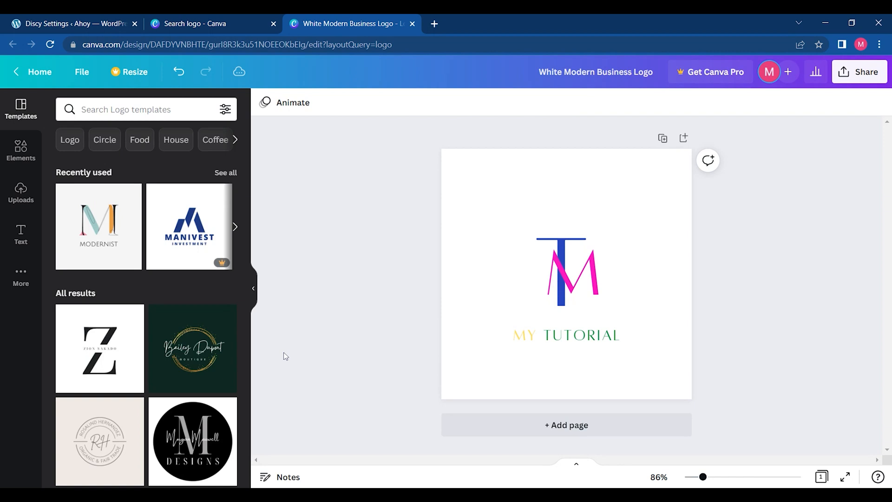
Move the MY TUTORIAL text up and slightly to the right so it sits directly beneath the TM monogram.
left_click(565, 343)
left_click_drag(566, 343, 571, 327)
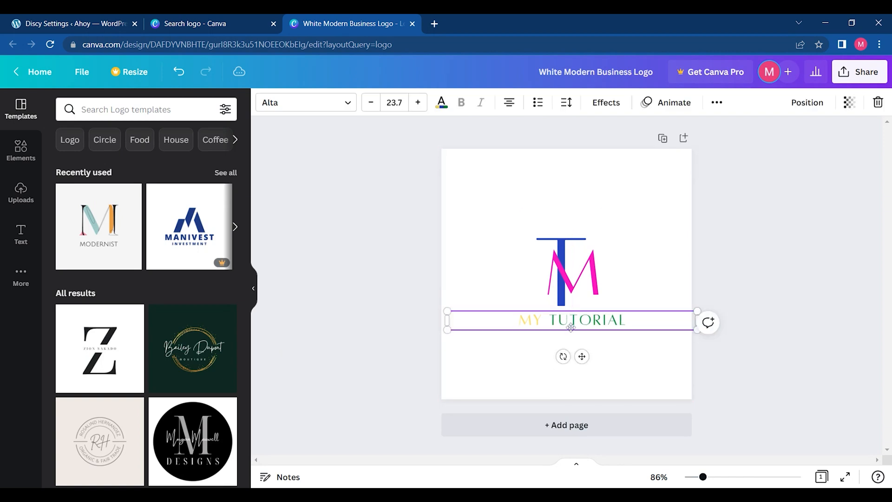
left_click(806, 245)
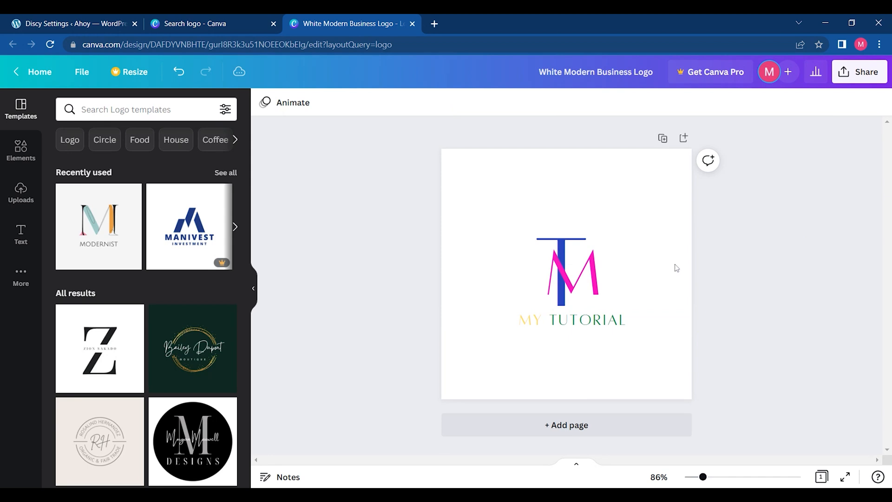
Set the font of the MY TUTORIAL text to Abril Fatface.
left_click(600, 320)
left_click(305, 103)
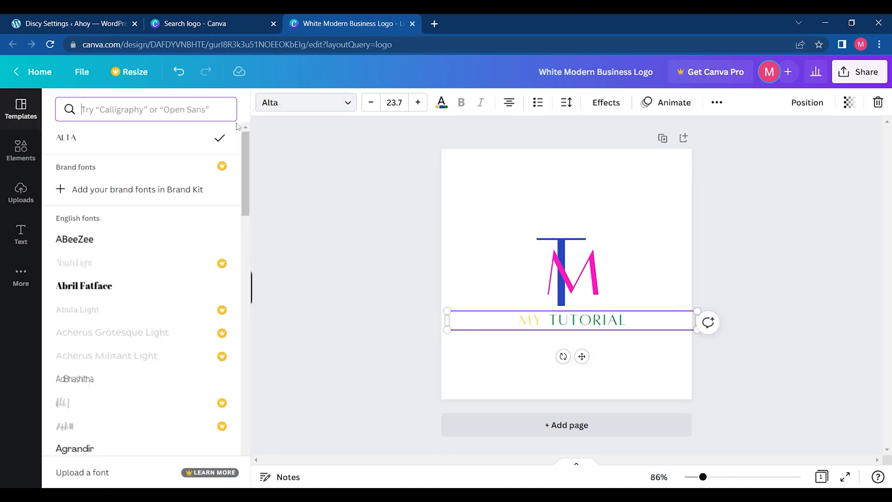
left_click(78, 283)
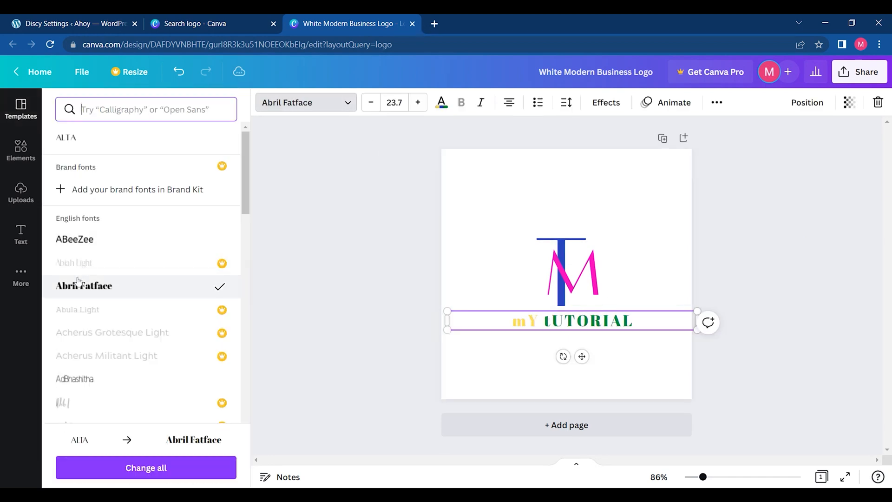
Download the finished MY TUTORIAL logo design as a PNG and open the downloaded file.
left_click(750, 235)
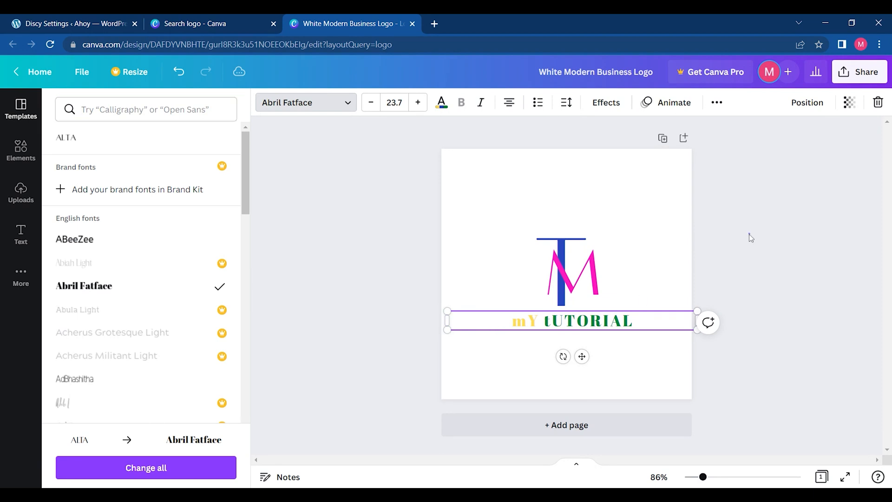
left_click(851, 82)
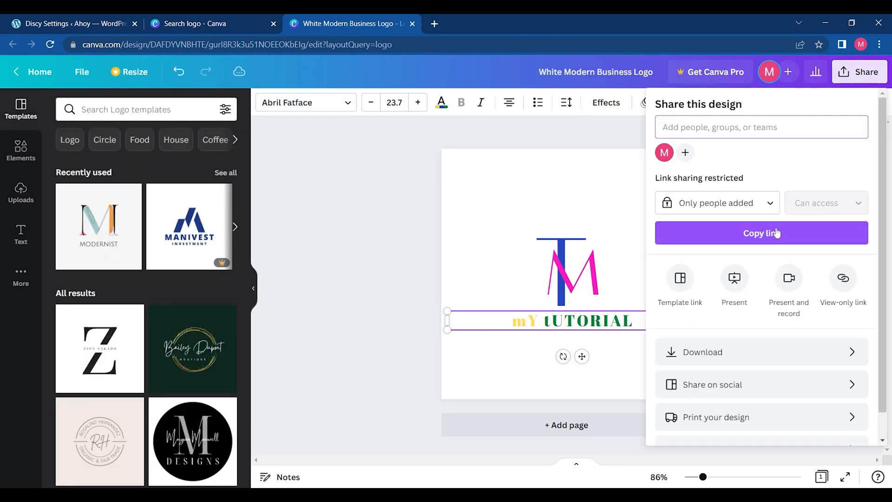
left_click(744, 358)
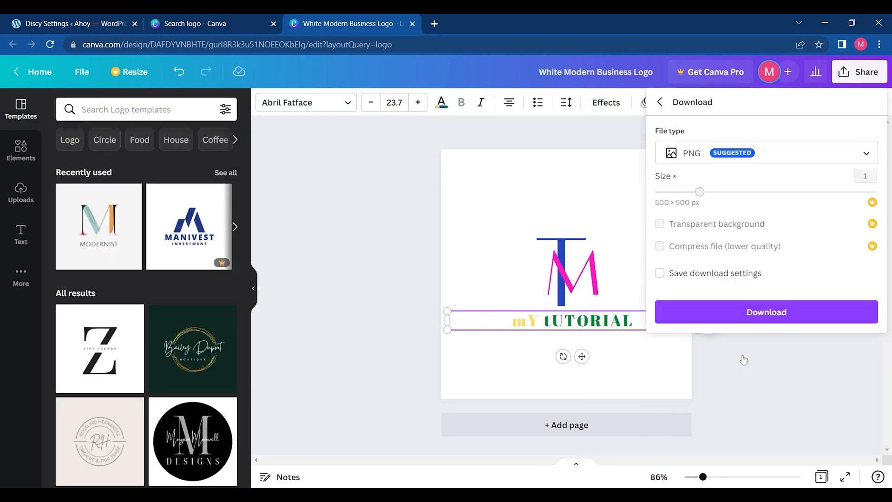
left_click(737, 318)
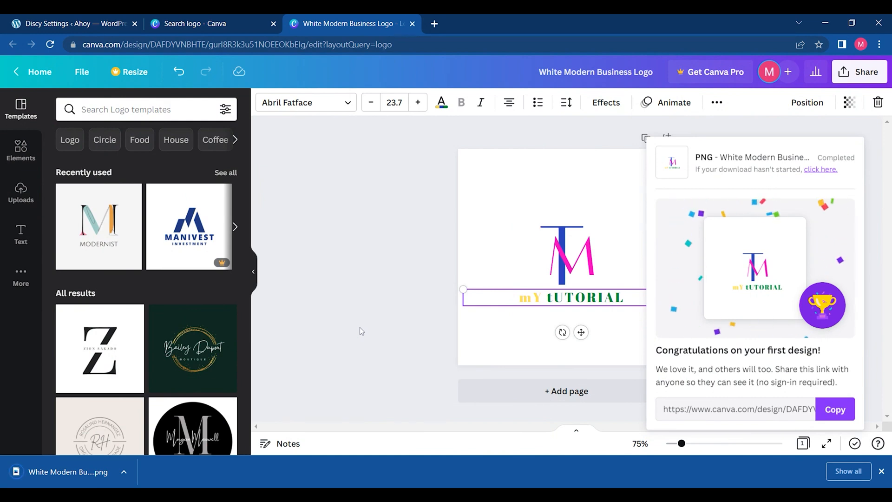
left_click(37, 474)
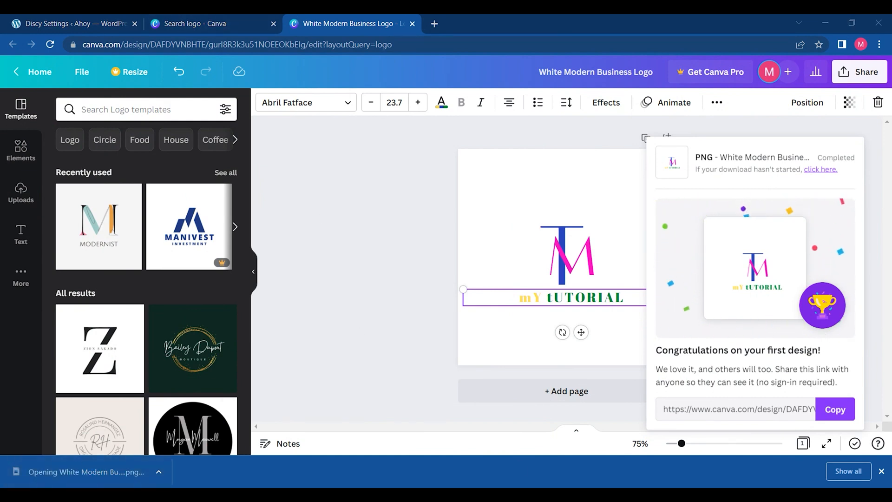
In the WordPress theme's header settings, replace the custom logo image with an uploaded copy of White-Modern-Business-Logo.png.
left_click(35, 22)
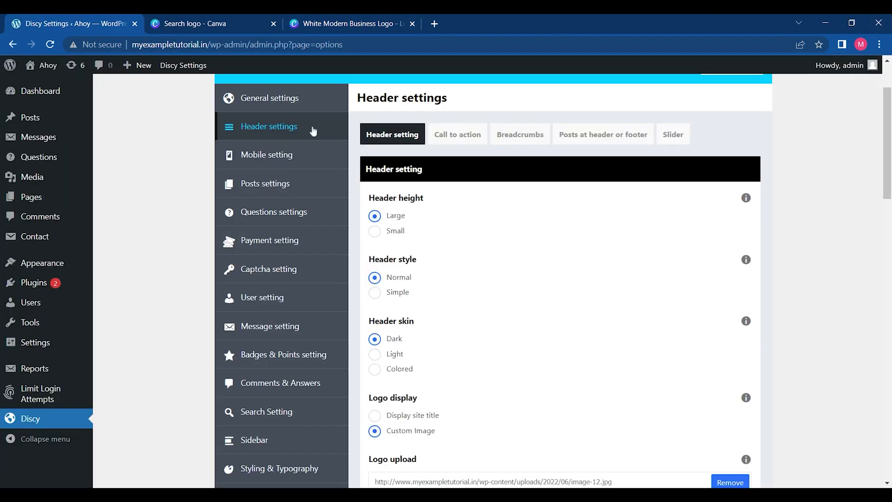
left_click(239, 97)
left_click(274, 126)
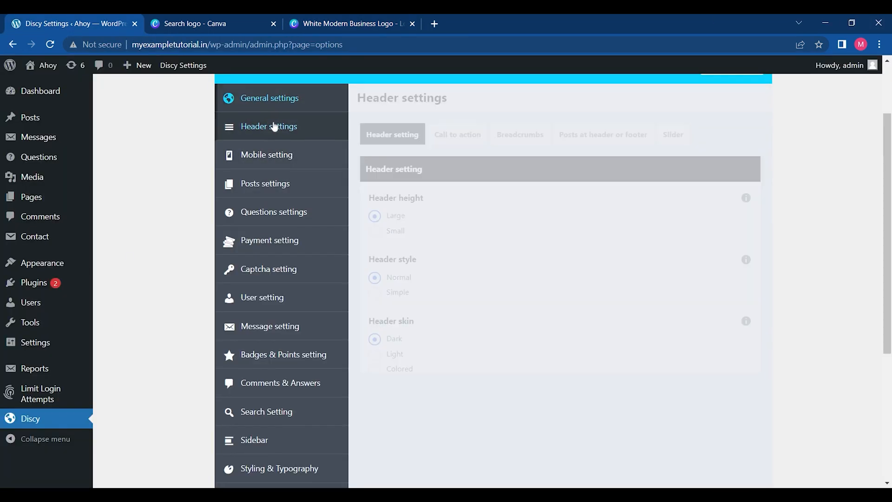
scroll(547, 184, "down", 6)
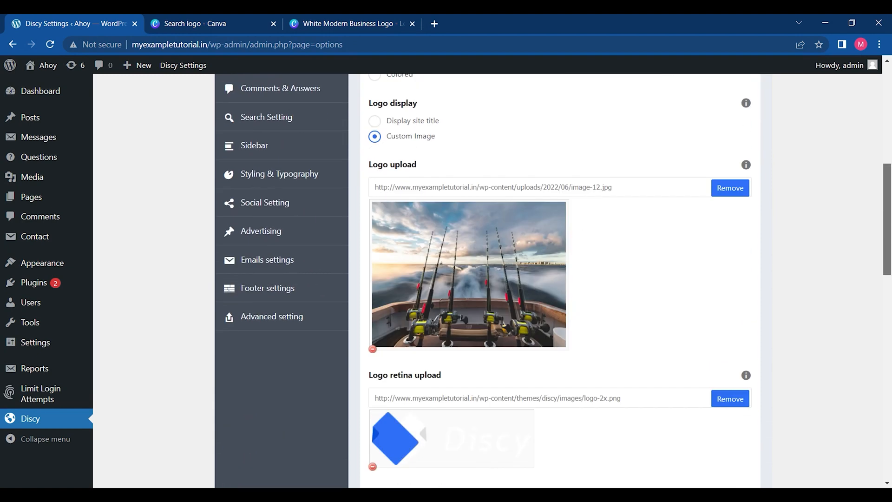
left_click(732, 170)
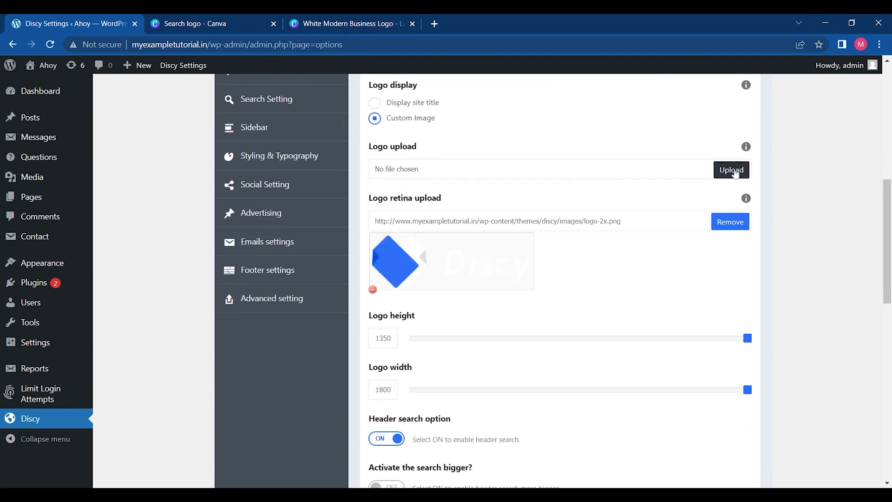
left_click(732, 170)
left_click(54, 113)
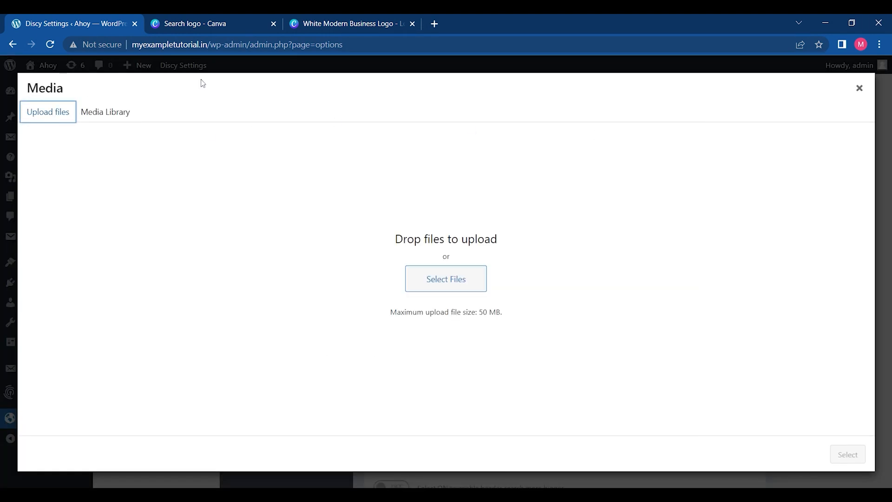
left_click(424, 289)
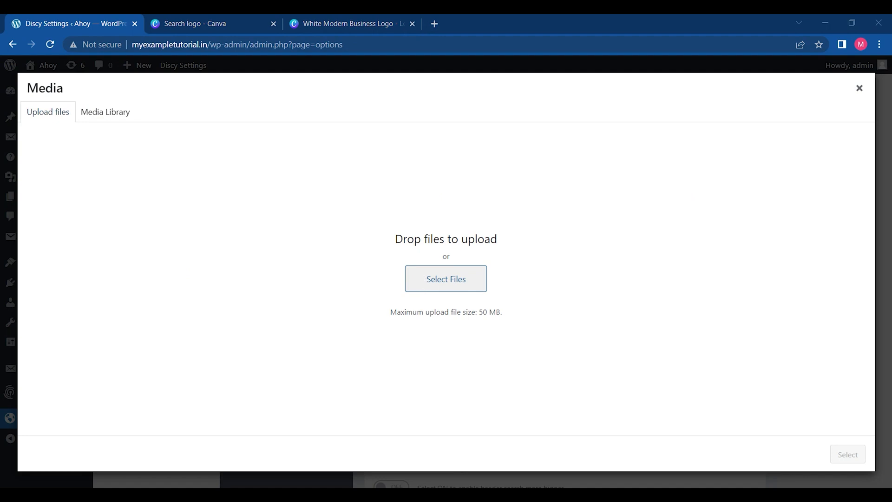
left_click(539, 280)
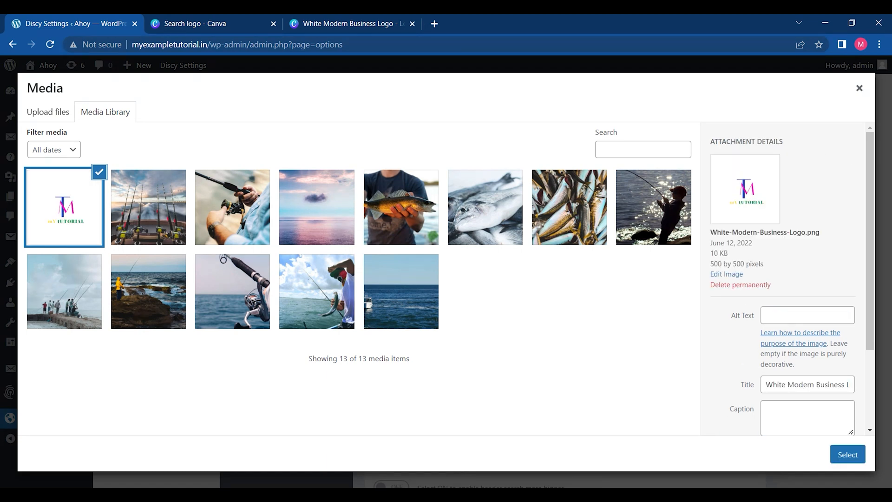
left_click(850, 454)
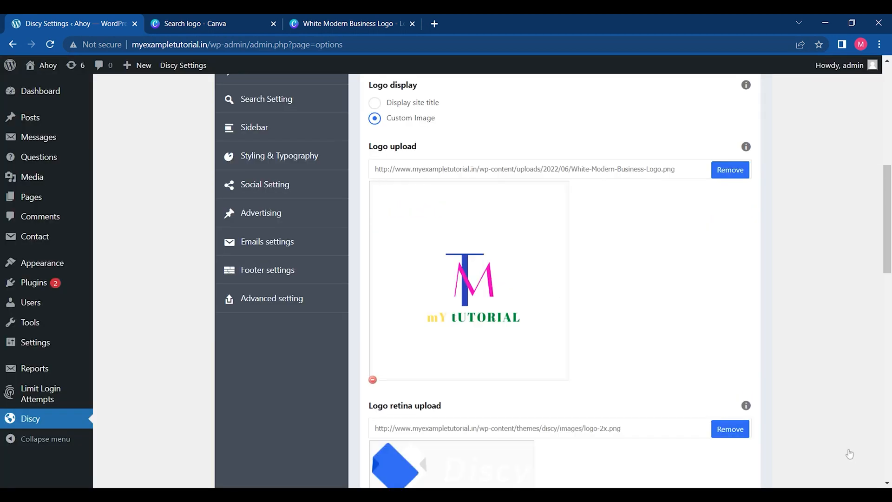
Replace the retina logo with White-Modern-Business-Logo.png from the media library and save the theme options.
scroll(688, 289, "down", 4)
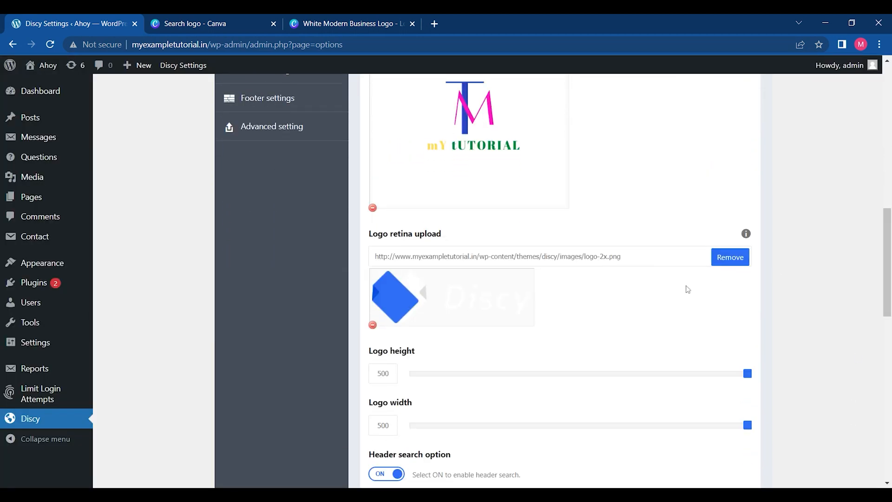
left_click(730, 257)
left_click(730, 257)
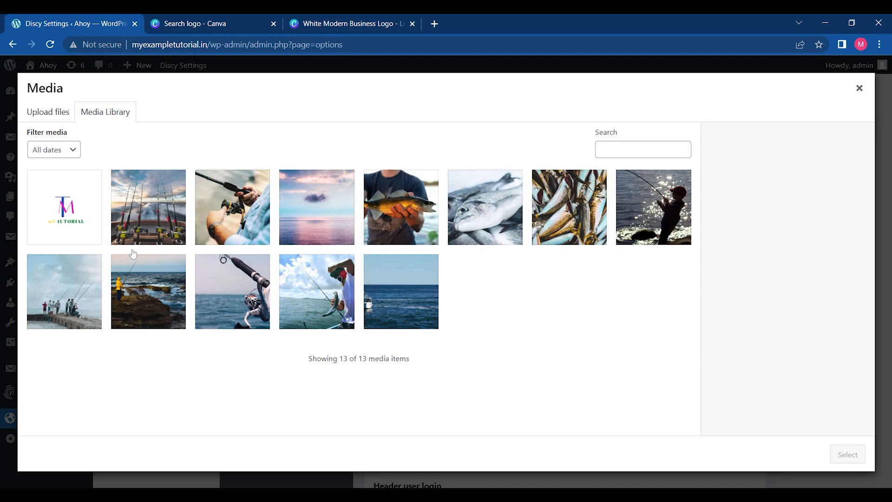
left_click(52, 211)
left_click(846, 454)
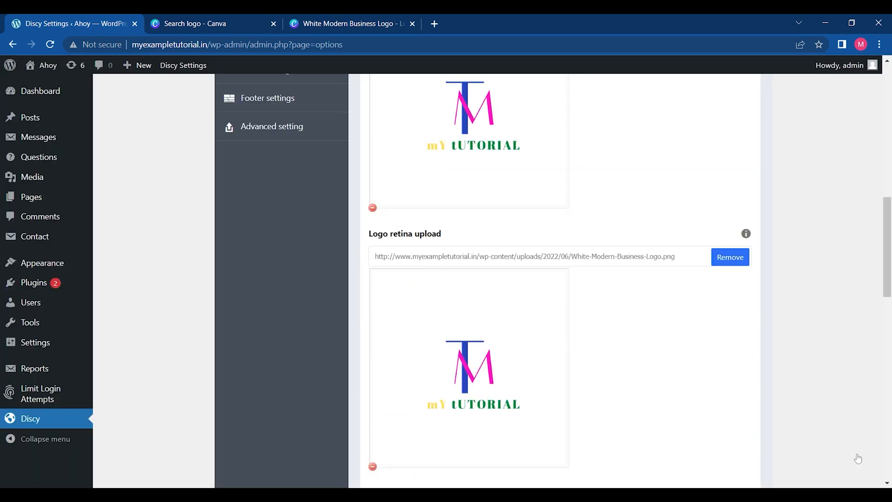
scroll(797, 454, "down", 18)
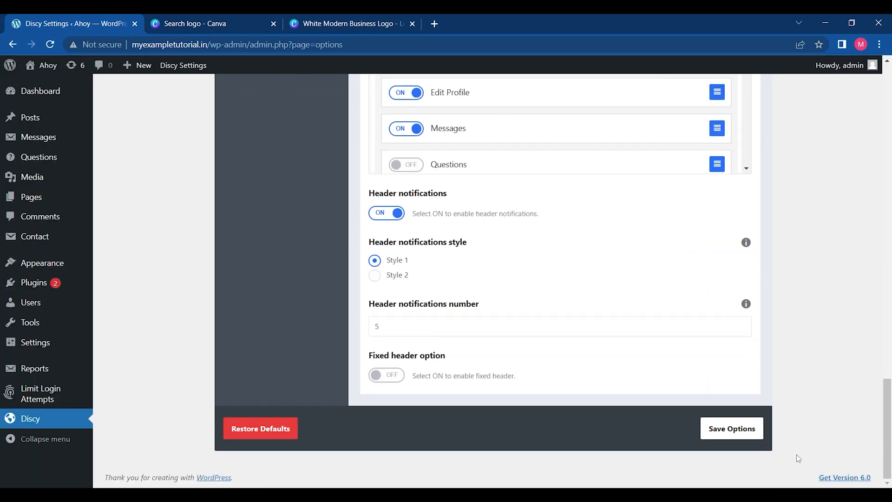
left_click(720, 440)
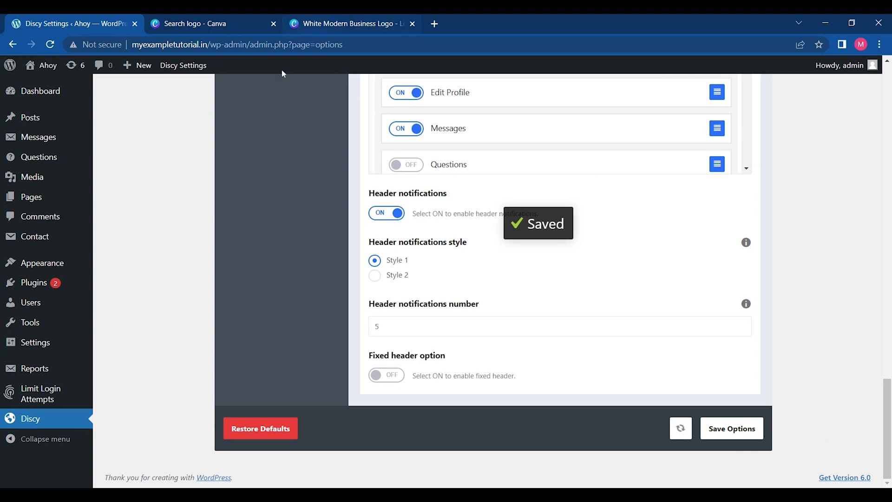
Close both Canva browser tabs, leaving only the Discy settings page open.
left_click(212, 23)
left_click(307, 24)
left_click(412, 24)
left_click(273, 24)
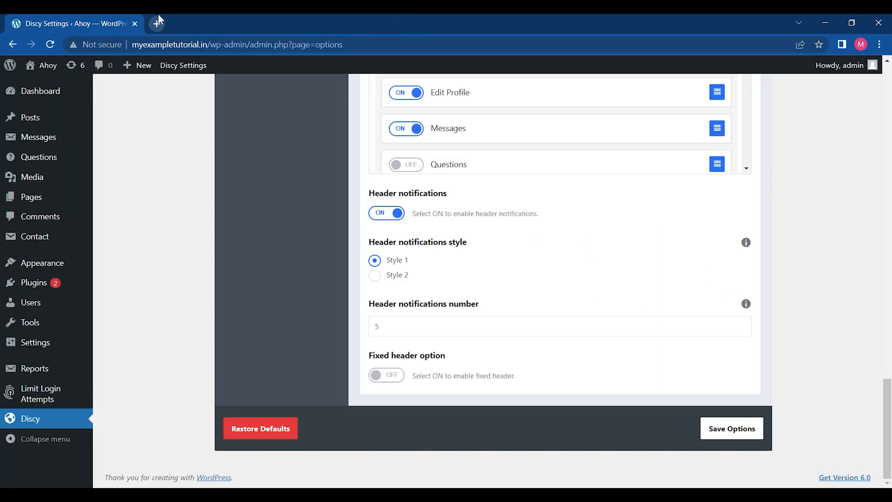
Open myexampletutorial.in in a new browser tab and check how the logo looks in the site header.
left_click(158, 21)
type("M")
key("Right")
key("Return")
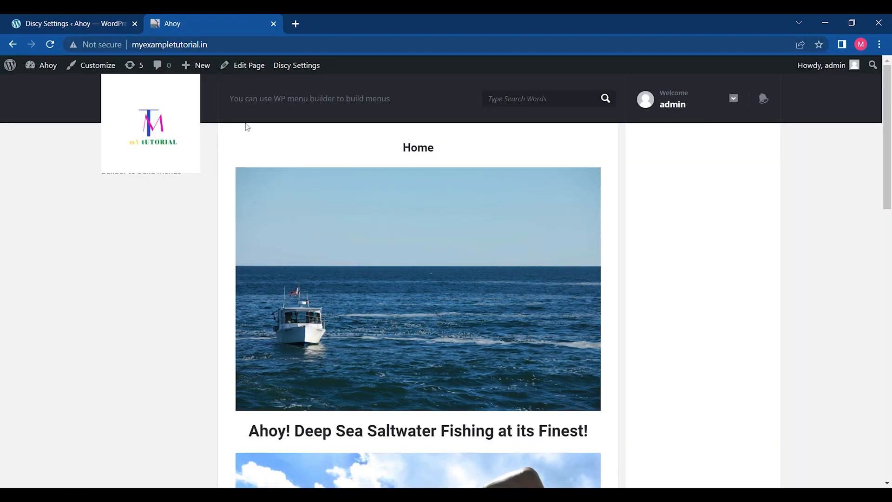
left_click(153, 122)
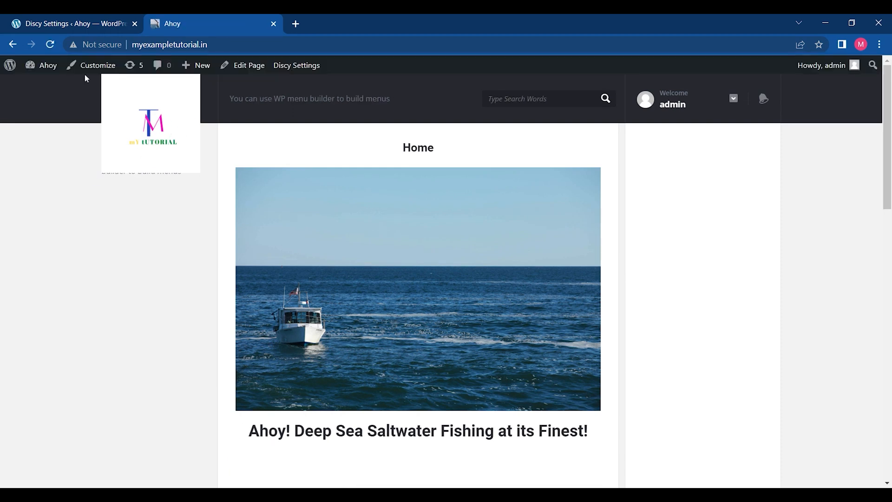
Search the web for "BGREMOVER" in a new browser tab and open the remove.bg site.
left_click(296, 22)
type("BGREMOVER")
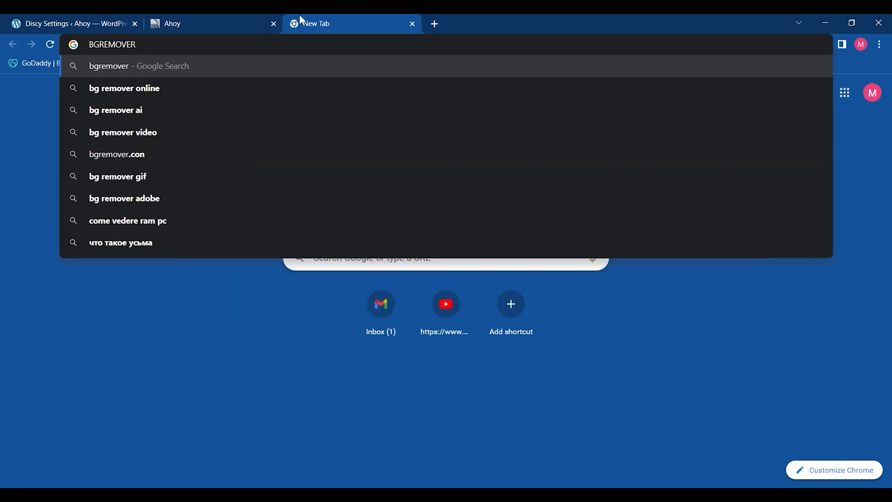
key("Return")
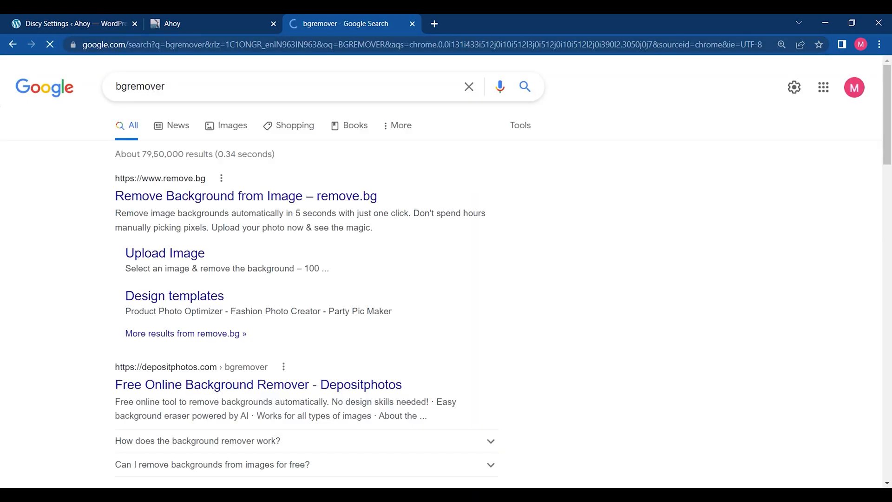
left_click(157, 194)
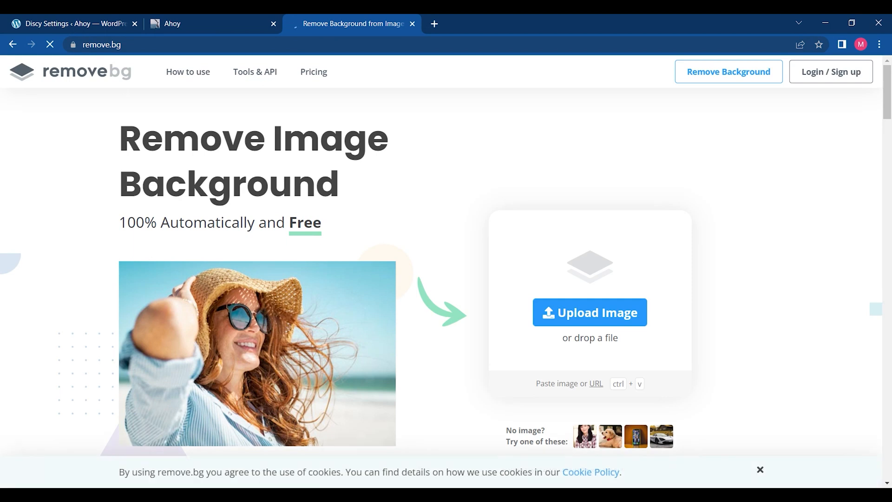
Upload the White Modern Business Logo PNG to remove.bg and download the version without a background.
left_click(577, 312)
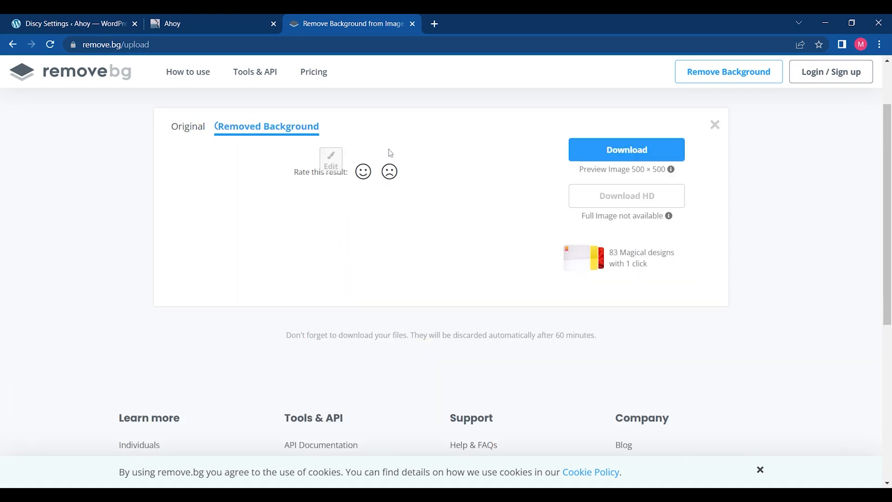
left_click(631, 204)
left_click(628, 193)
Back in the Discy header settings, replace the logo image with an uploaded copy of White_Modern_Business_Logo-removebg-preview-1.png.
left_click(117, 21)
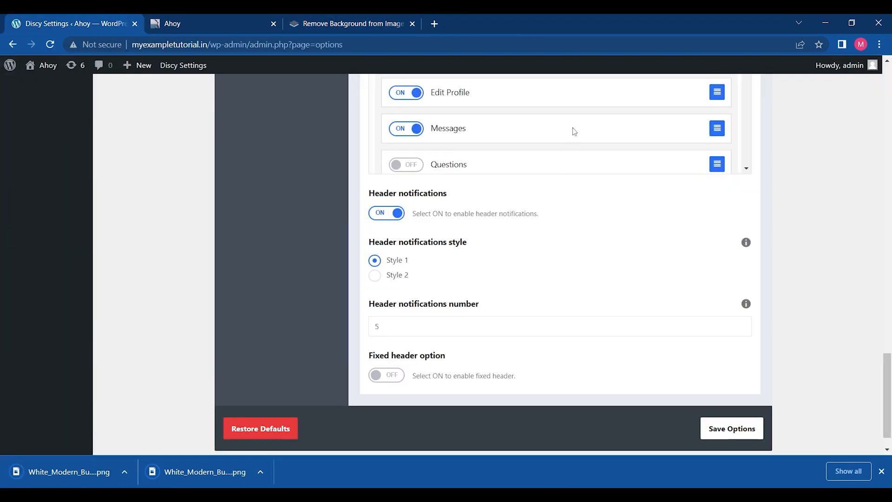
left_click_drag(889, 388, 889, 229)
scroll(664, 143, "up", 3)
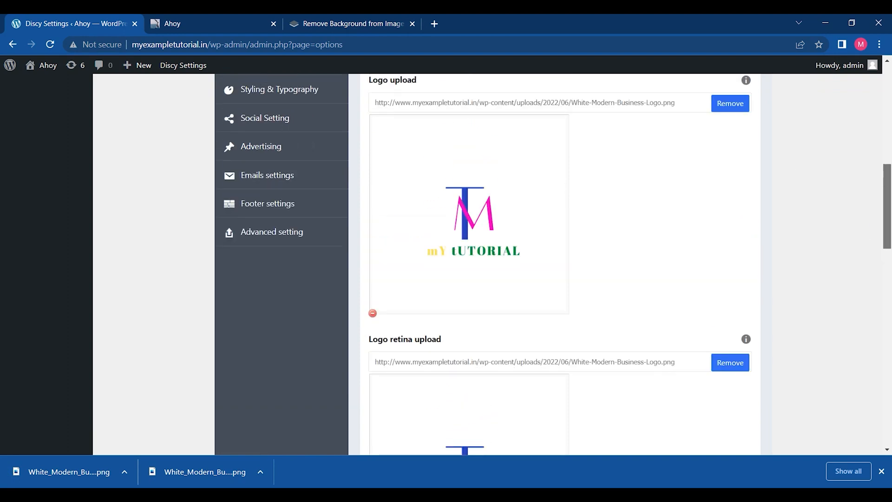
left_click(739, 104)
left_click(739, 105)
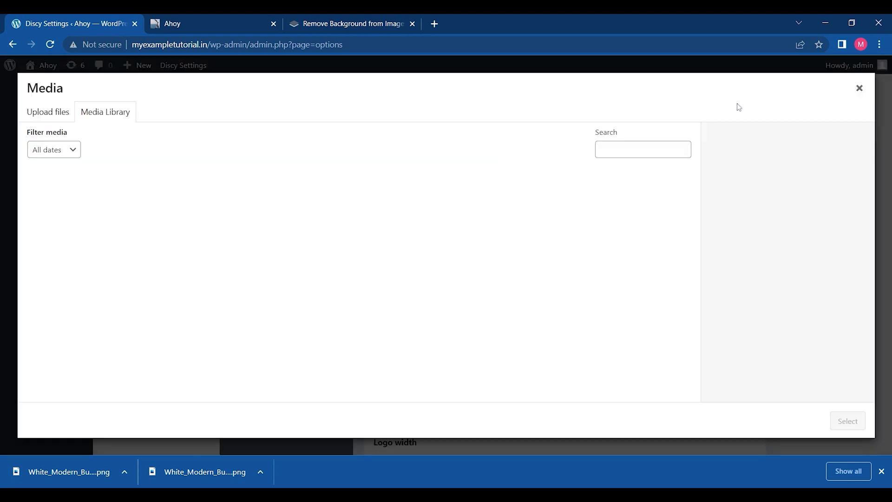
left_click(47, 112)
left_click(457, 274)
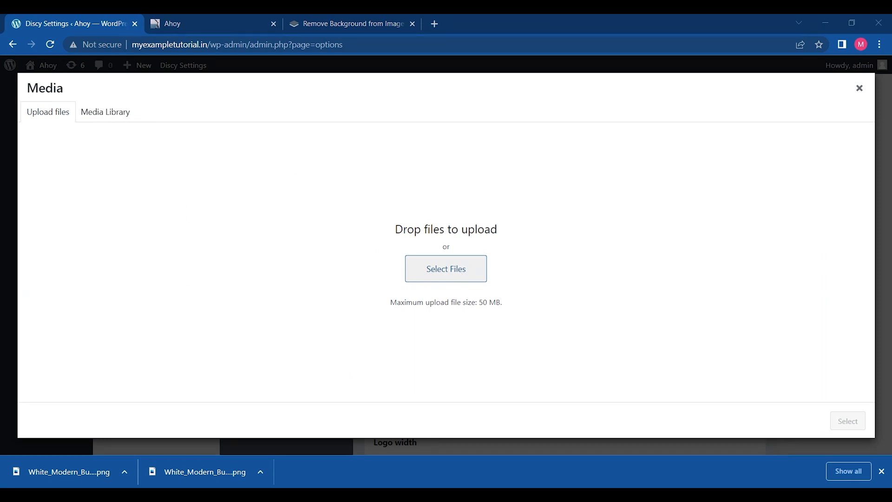
double_click(127, 133)
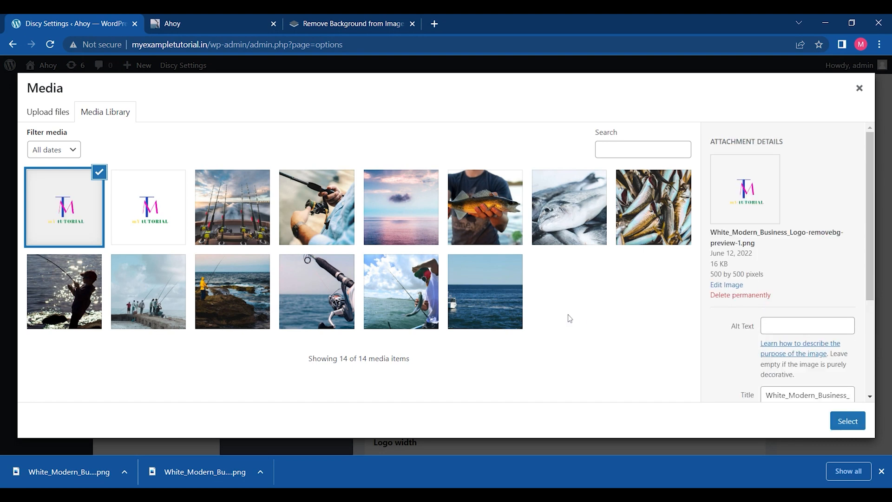
left_click(846, 420)
Replace the retina logo with White_Modern_Business_Logo-removebg-preview-1.png from the media library and save the theme options.
scroll(558, 278, "down", 3)
left_click(740, 185)
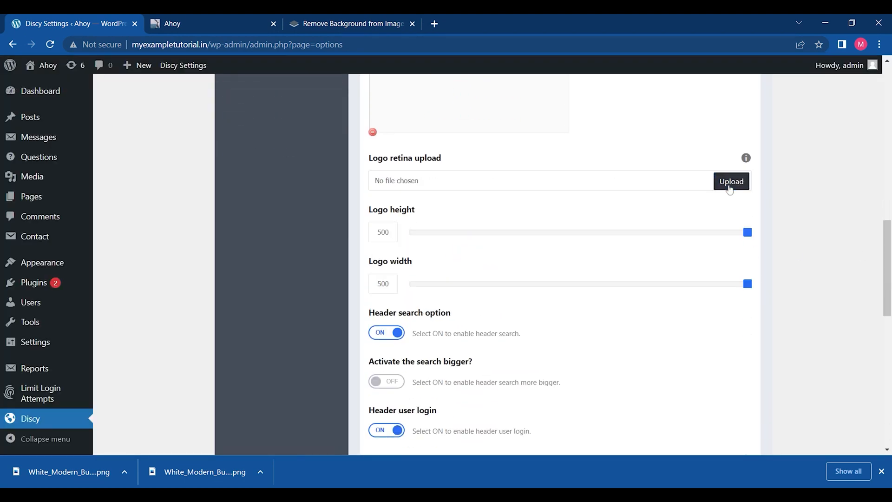
left_click(740, 186)
left_click(16, 169)
left_click(743, 185)
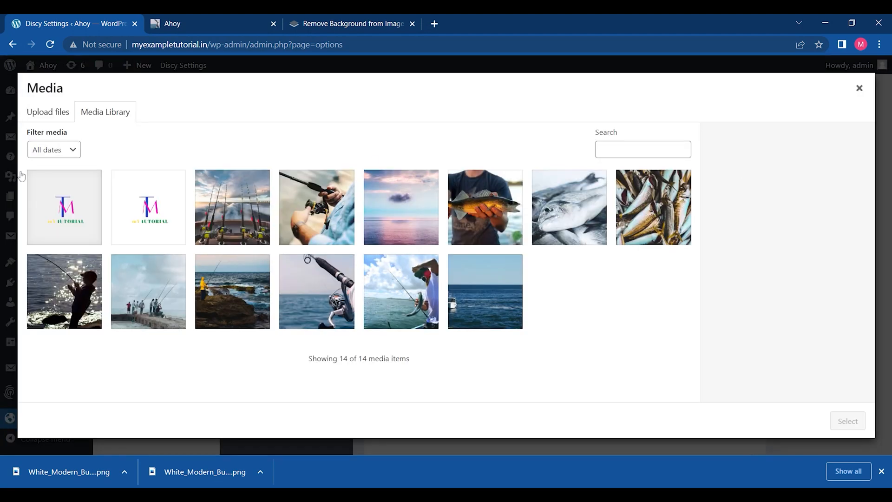
left_click(73, 203)
left_click(858, 424)
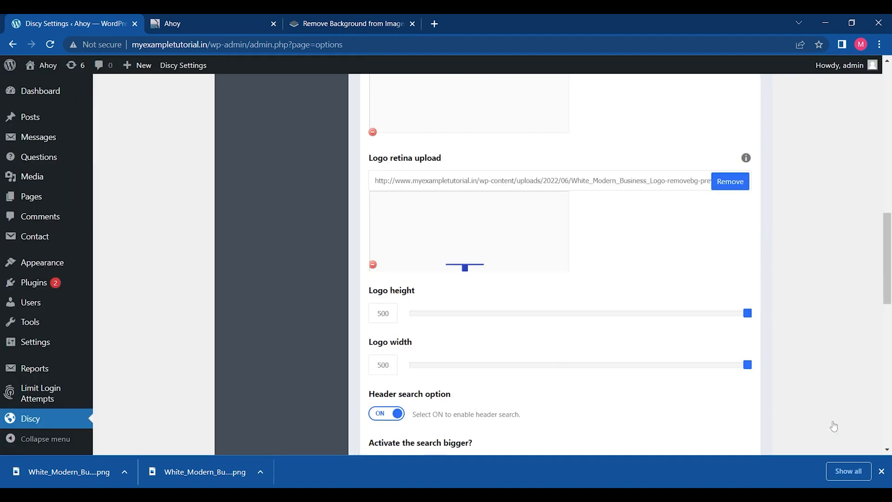
scroll(832, 422, "up", 5)
scroll(715, 415, "down", 20)
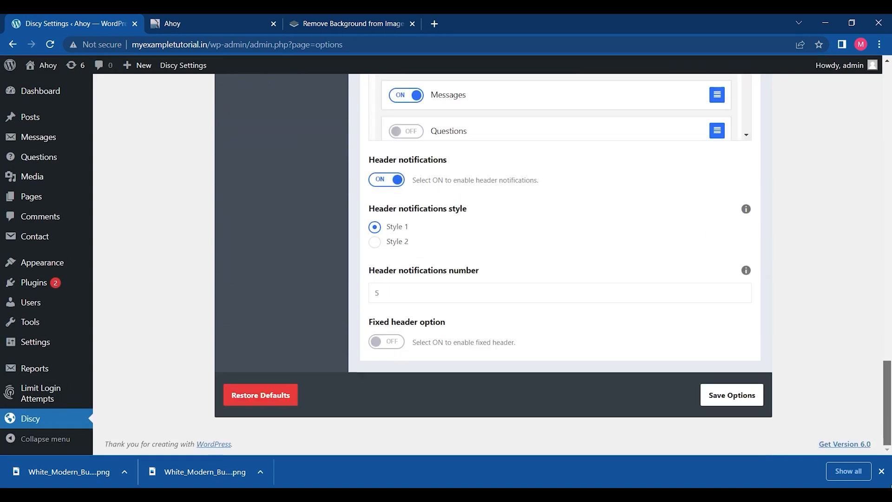
left_click(718, 411)
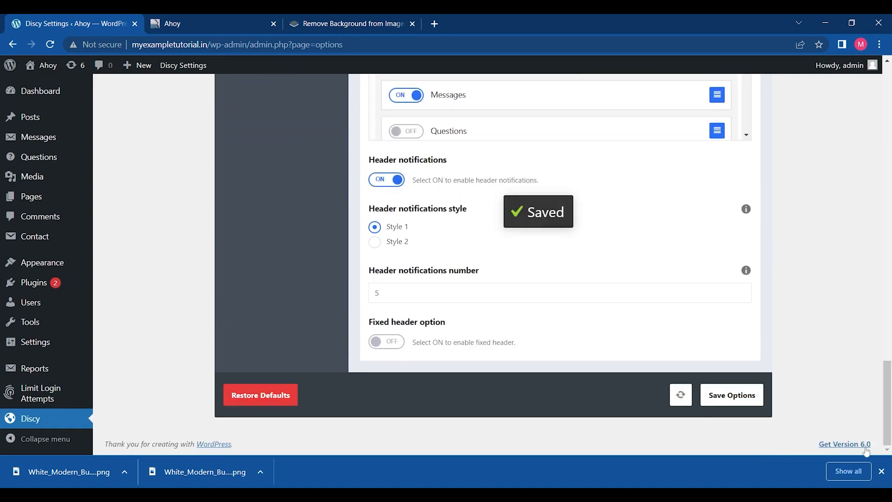
Reload the Ahoy site's front page to check the new header logo.
left_click(177, 22)
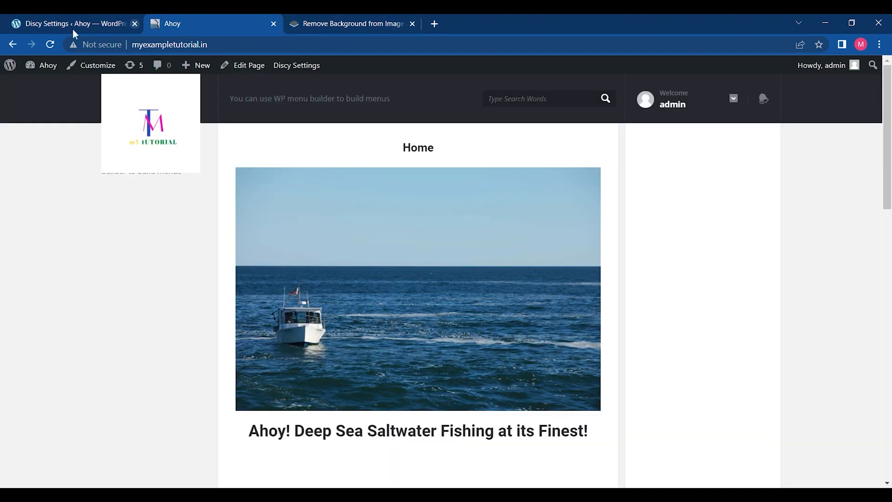
left_click(52, 44)
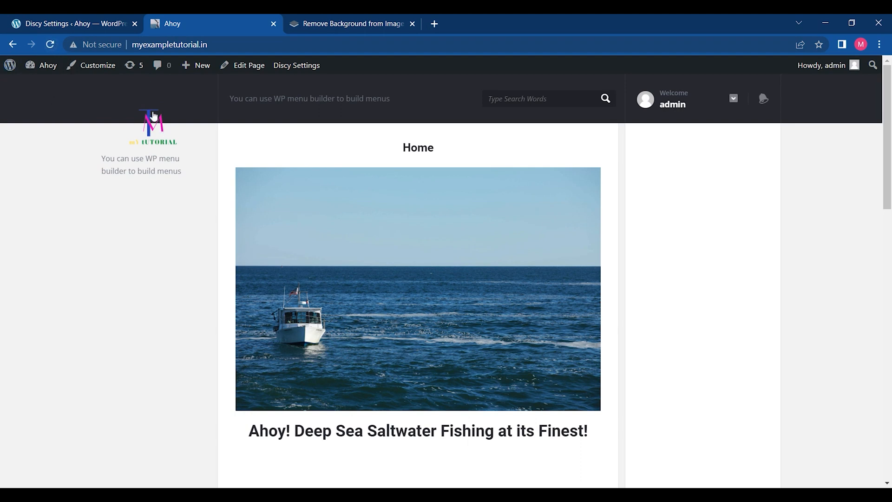
Return to the WordPress admin and move the "Blog Post Title" post to the trash.
left_click(80, 20)
mouse_move(60, 119)
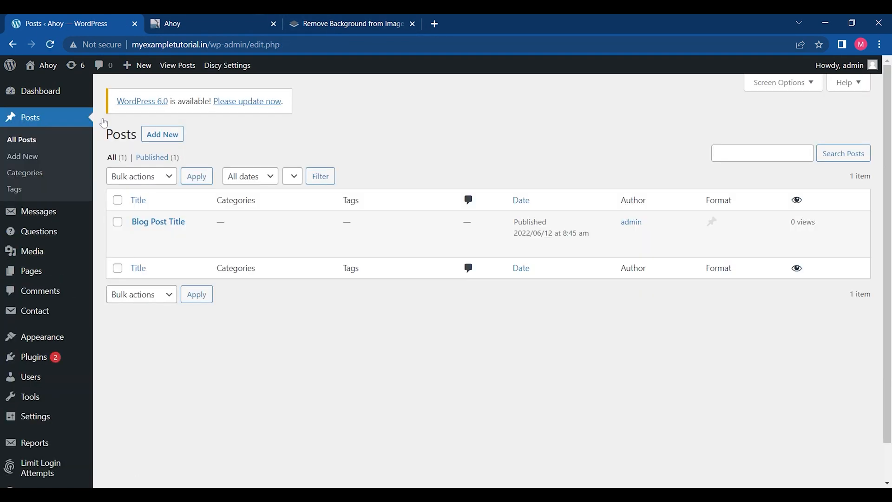
mouse_move(173, 247)
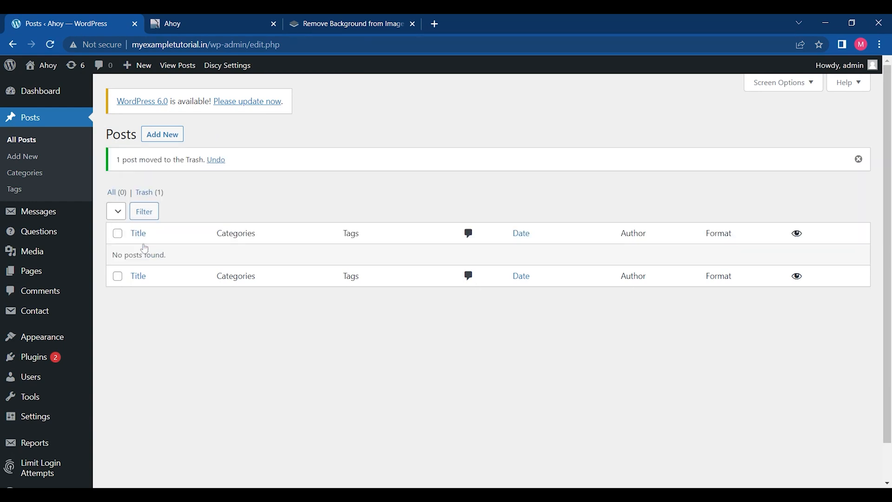
Move all existing pages (Blog, Bookings, Gallery, Home and Privacy Policy) to the trash in bulk.
mouse_move(50, 241)
mouse_move(117, 278)
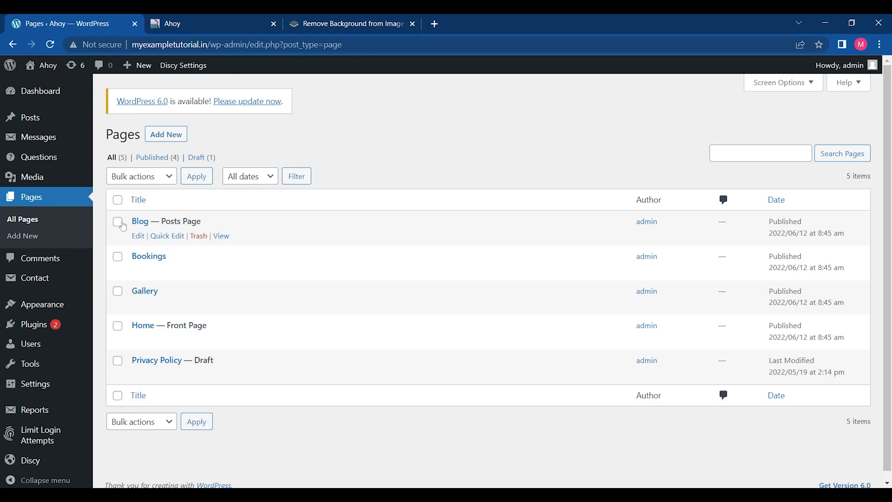
left_click(121, 202)
left_click(139, 190)
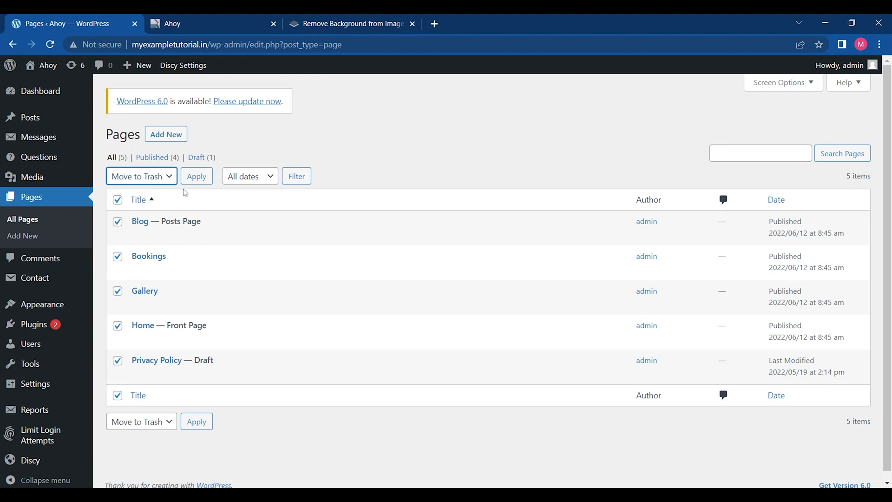
left_click(193, 176)
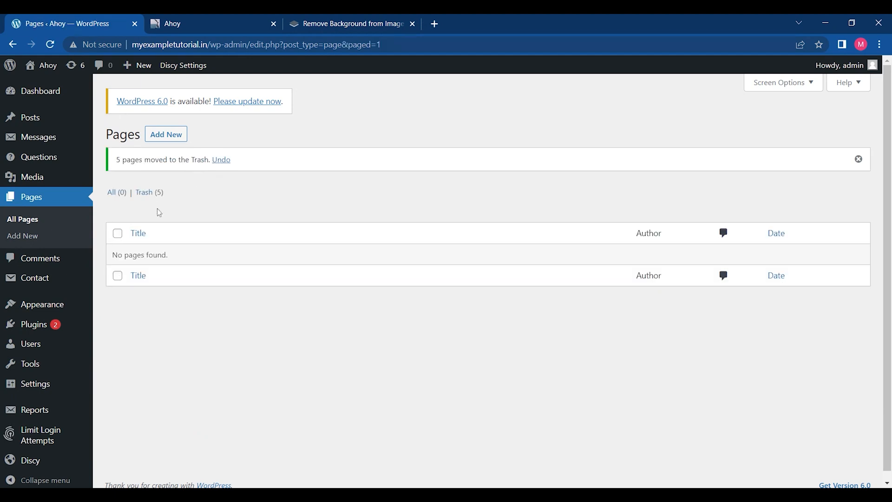
Permanently delete all the trashed pages in bulk.
left_click(142, 192)
left_click(118, 201)
left_click(159, 181)
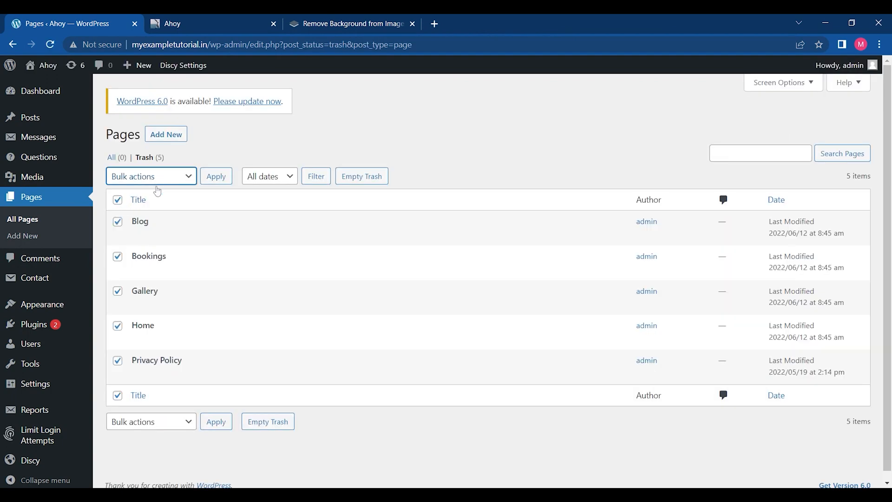
left_click(158, 190)
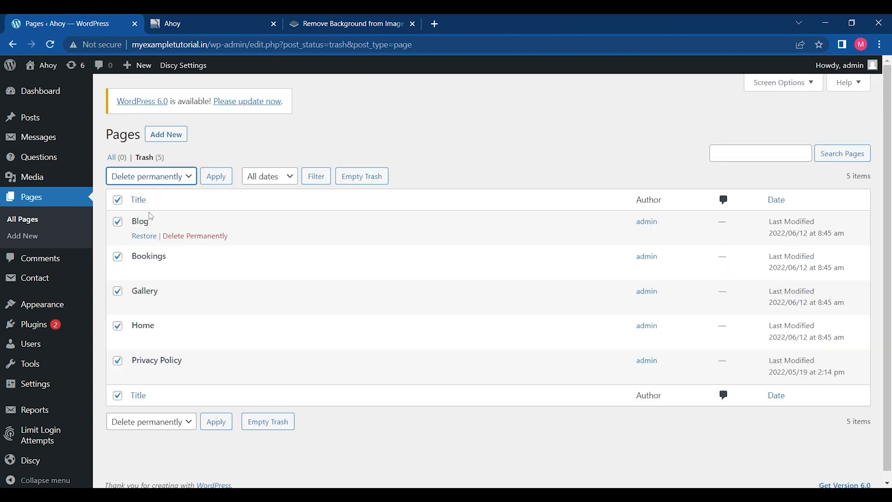
left_click(217, 178)
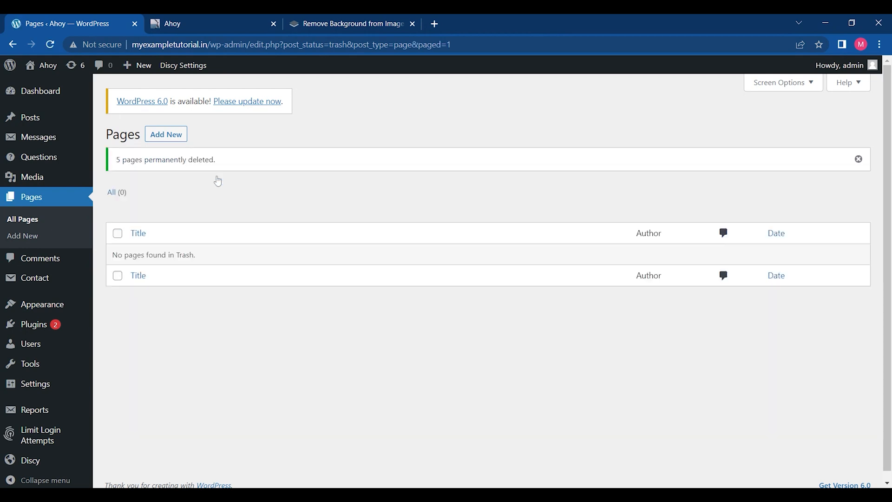
Permanently delete the "Blog Post Title" post from the posts trash.
left_click(66, 124)
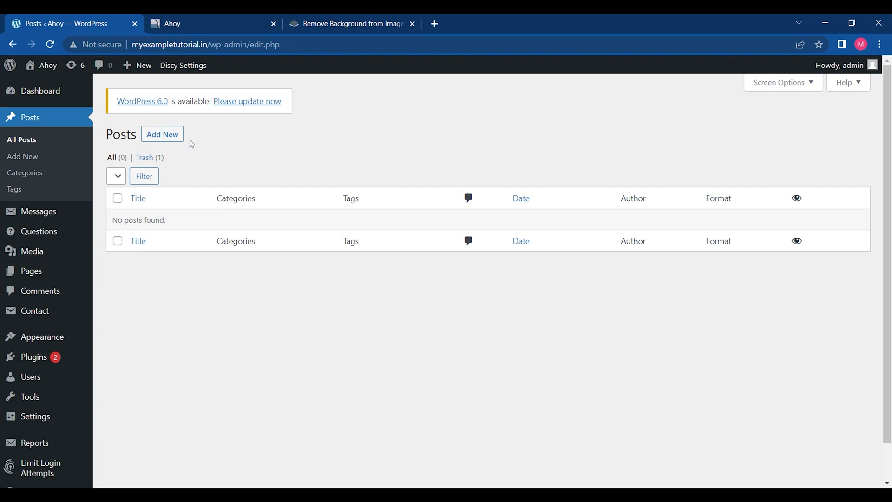
left_click(150, 163)
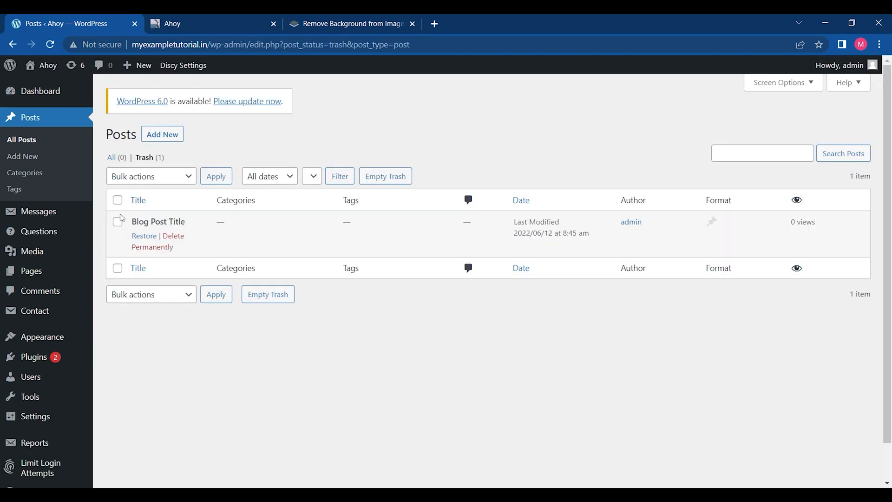
left_click(169, 248)
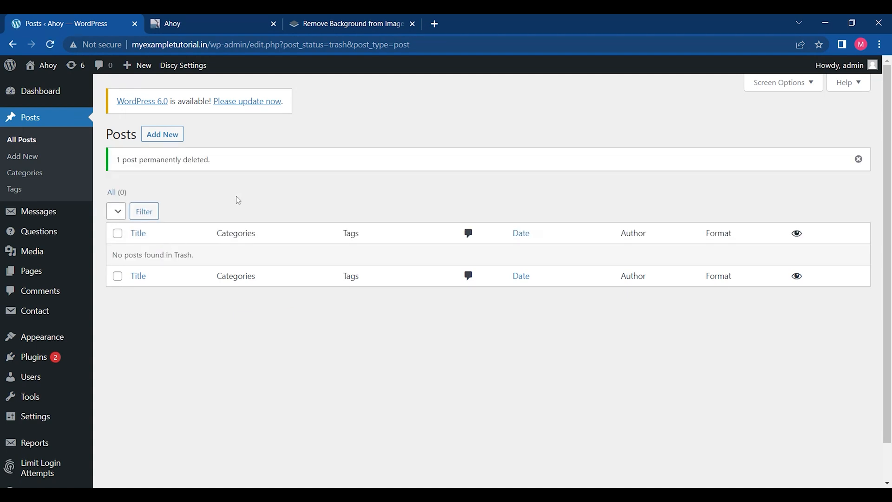
View the live site's homepage and return to the admin dashboard.
mouse_move(49, 75)
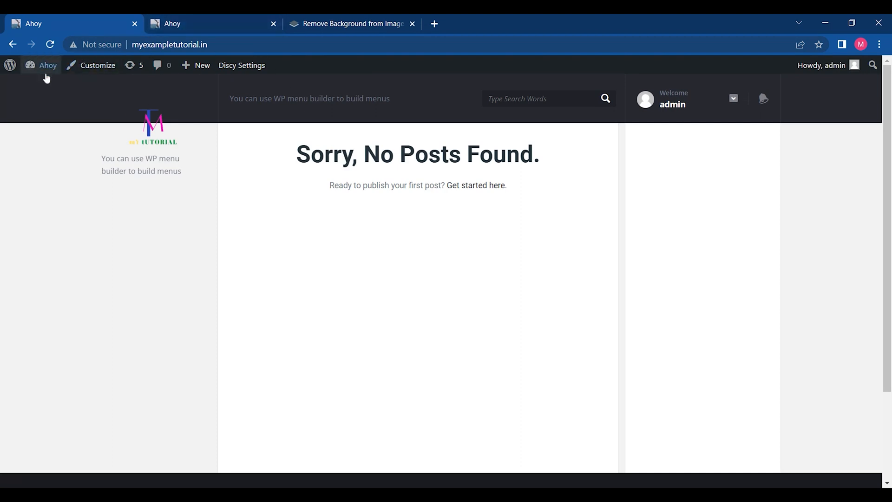
mouse_move(43, 73)
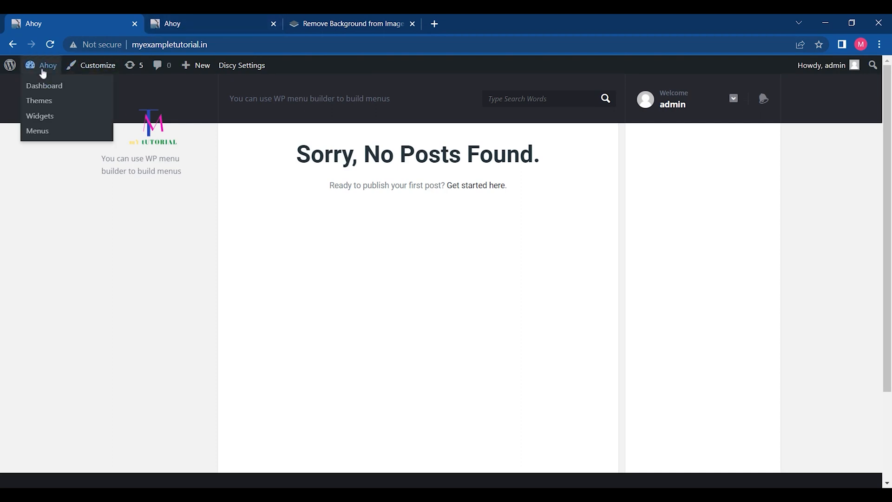
left_click(43, 73)
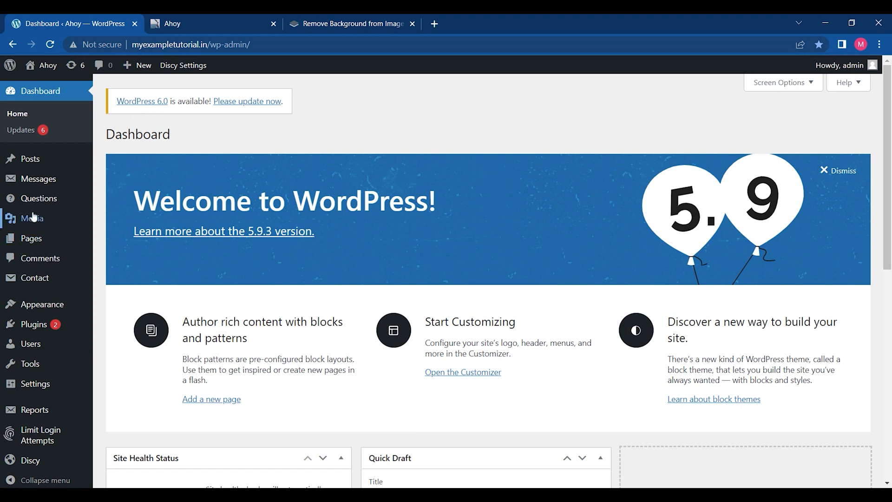
Add a new question titled "Why India is great Country?" and publish it.
left_click(47, 197)
left_click(187, 139)
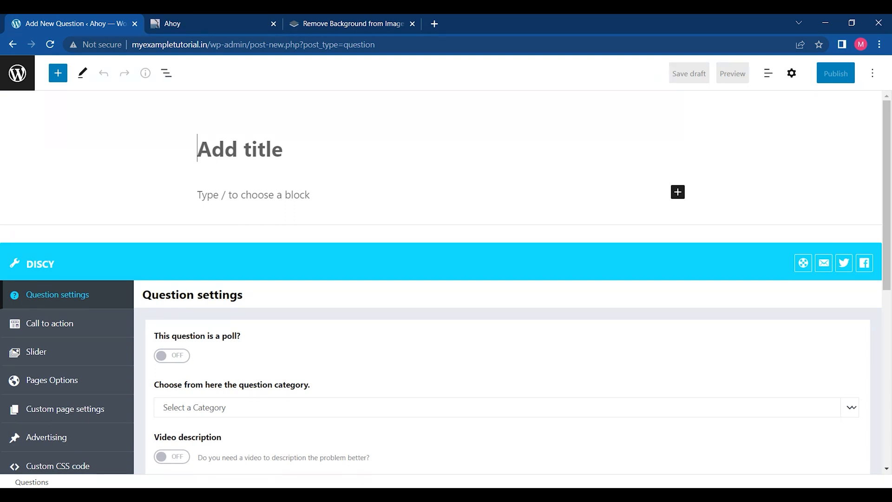
type("Why In")
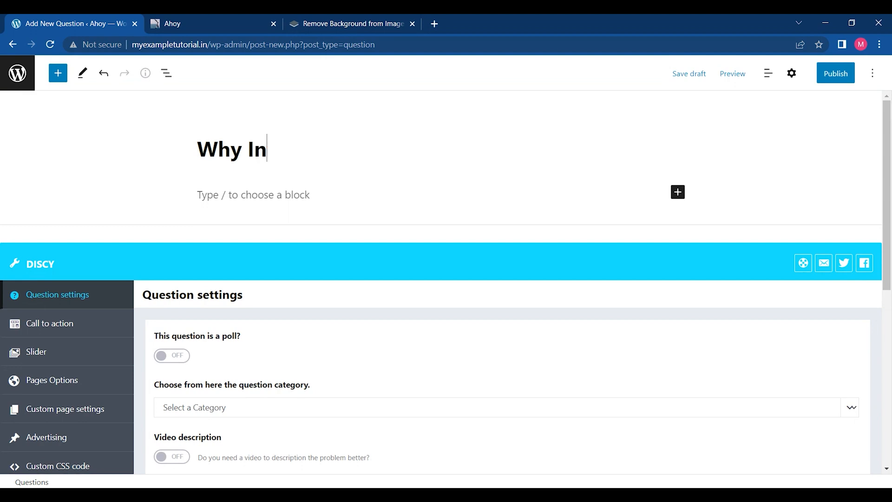
type("dia is")
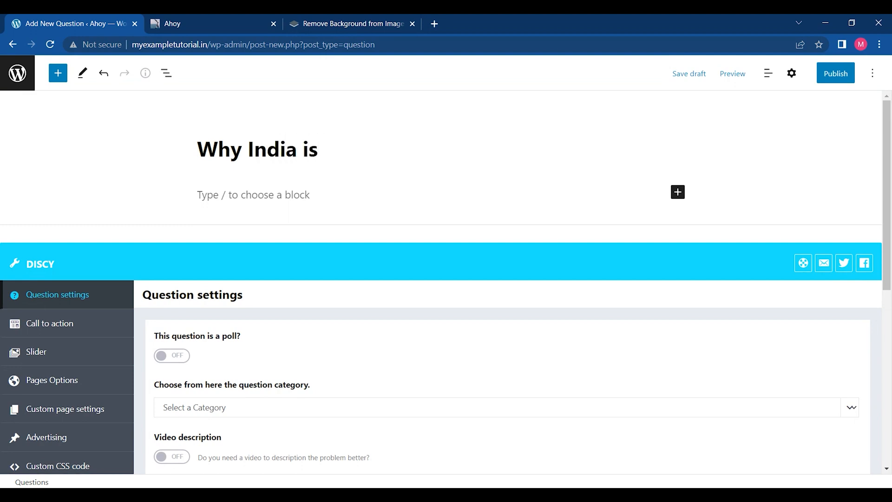
type(" grea")
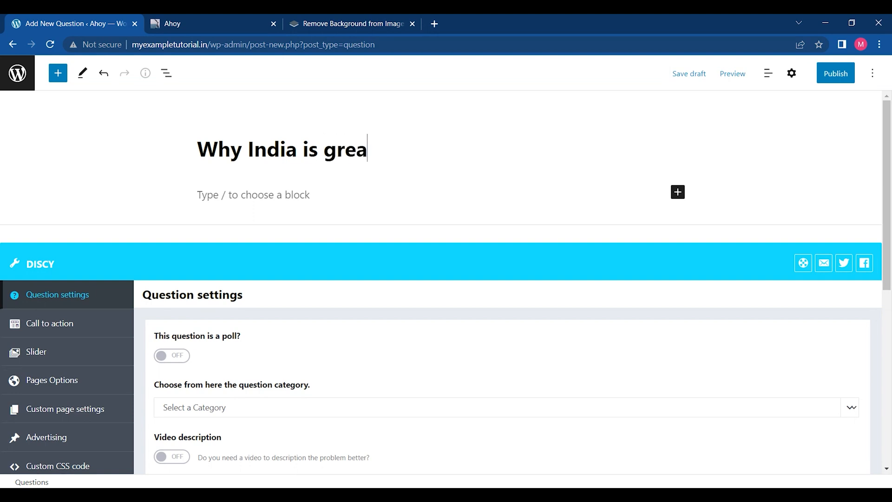
type("t Coun")
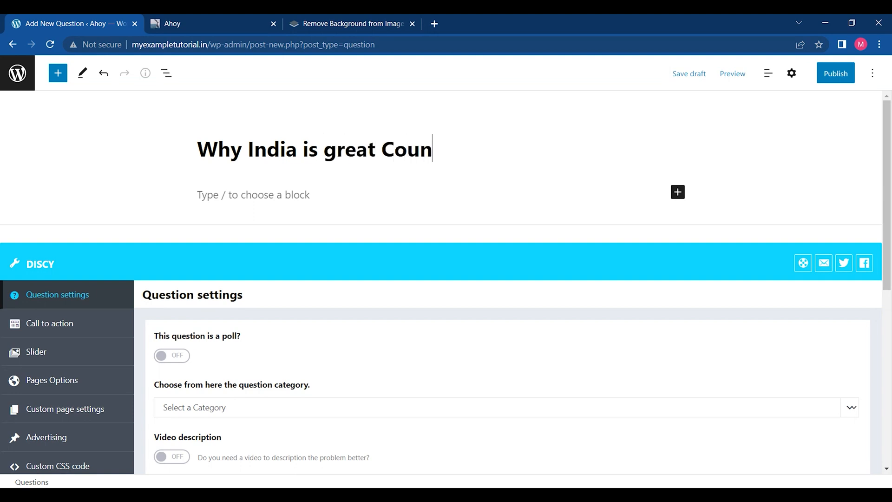
type("try ?")
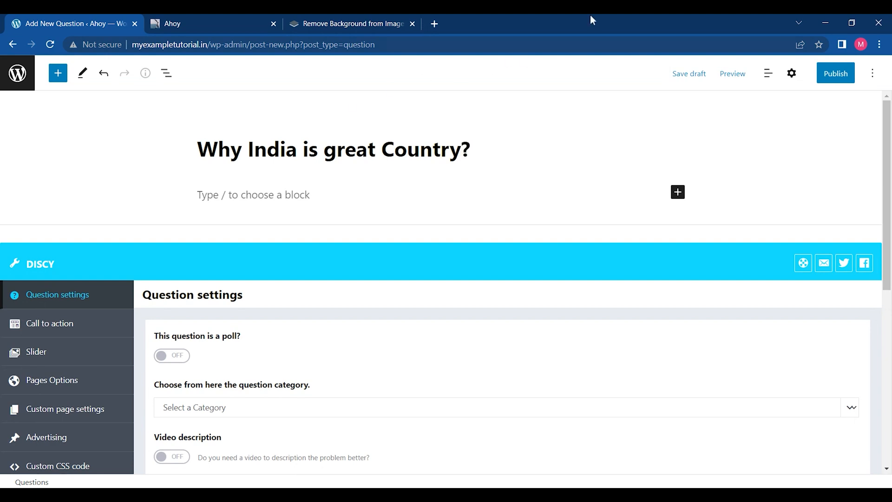
left_click(832, 79)
left_click(805, 77)
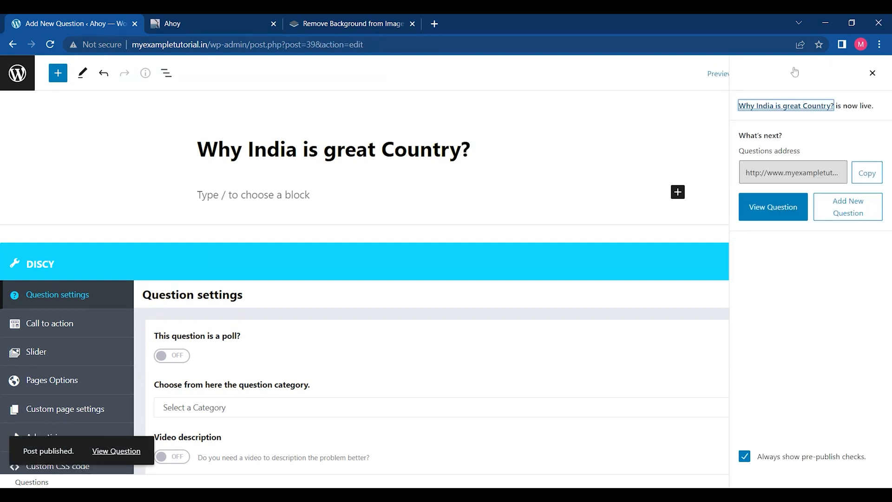
Reload the live site's homepage in the other browser tab to check its content.
left_click(150, 20)
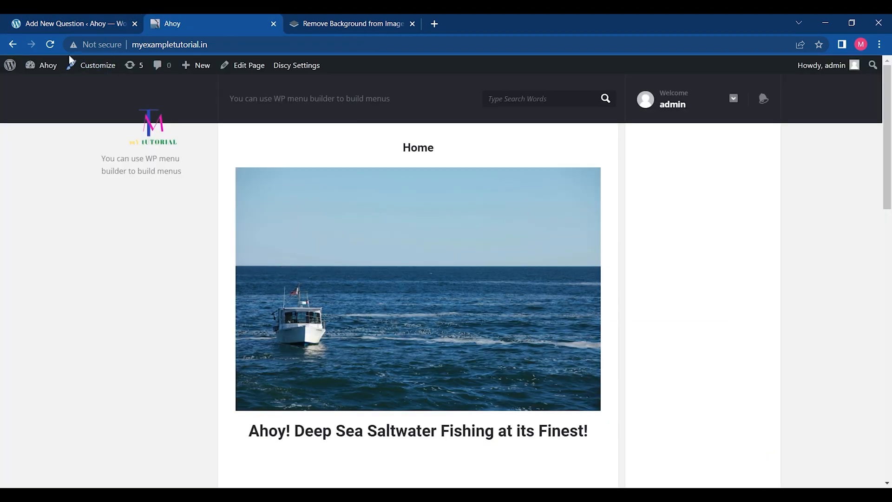
left_click(57, 48)
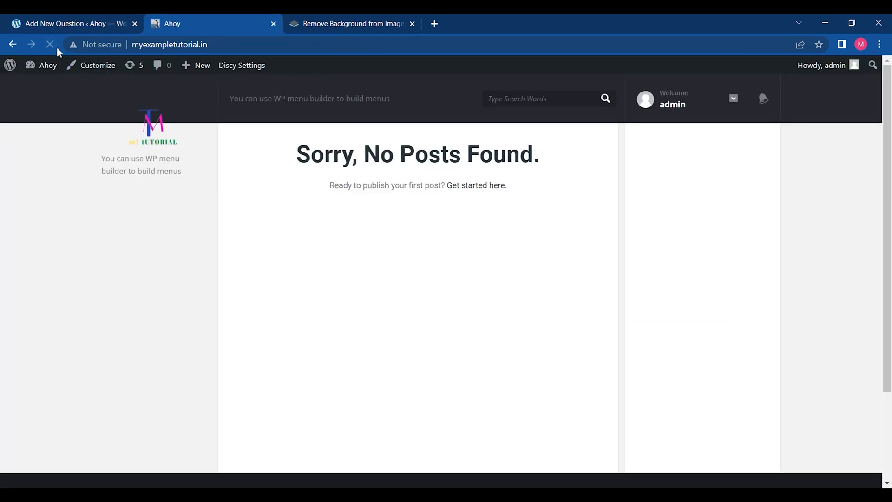
left_click(160, 160)
left_click(153, 133)
left_click(156, 160)
mouse_move(890, 92)
left_mouse_down()
mouse_move(891, 181)
mouse_move(891, 89)
left_mouse_up()
Close the question editor and view "Why India is great Country?" on the live site through the admin profile's questions.
left_click(24, 22)
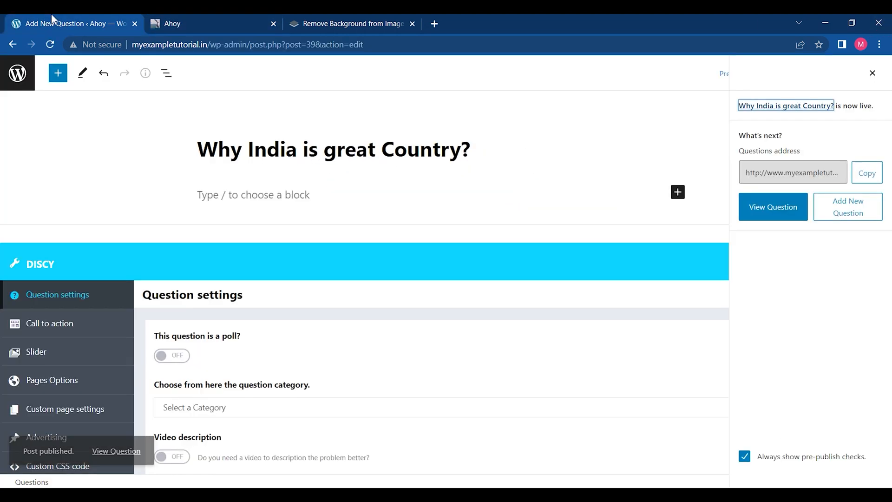
left_click(18, 74)
left_click(191, 20)
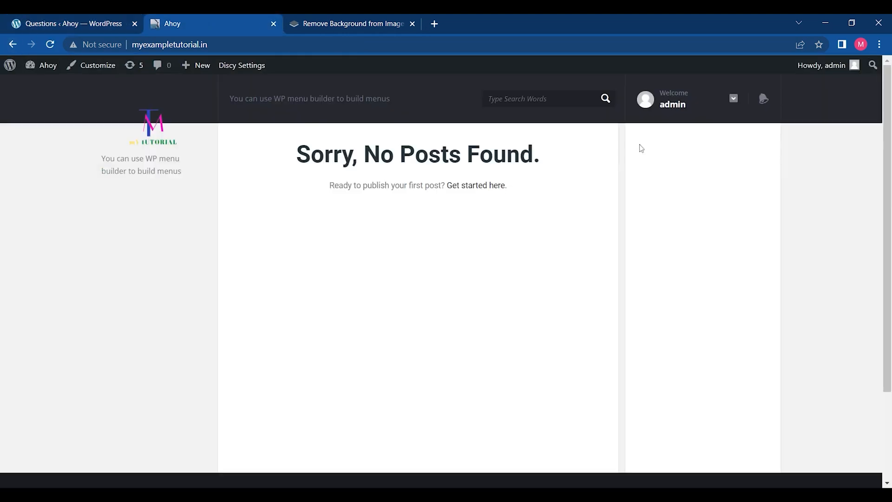
left_click(666, 104)
left_click(680, 148)
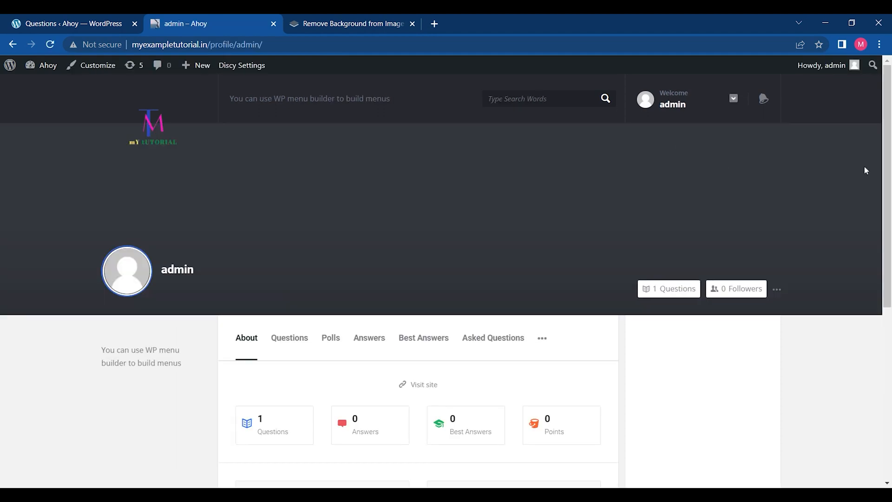
scroll(238, 231, "down", 5)
left_click(283, 185)
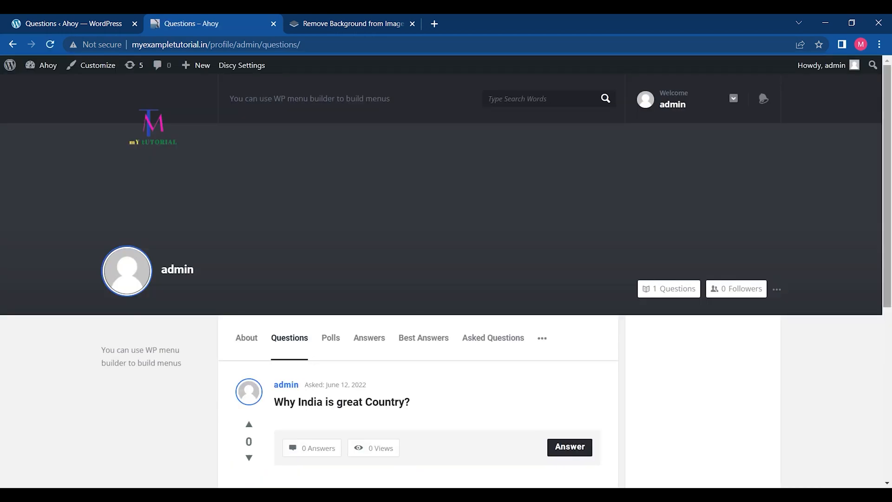
scroll(512, 236, "down", 5)
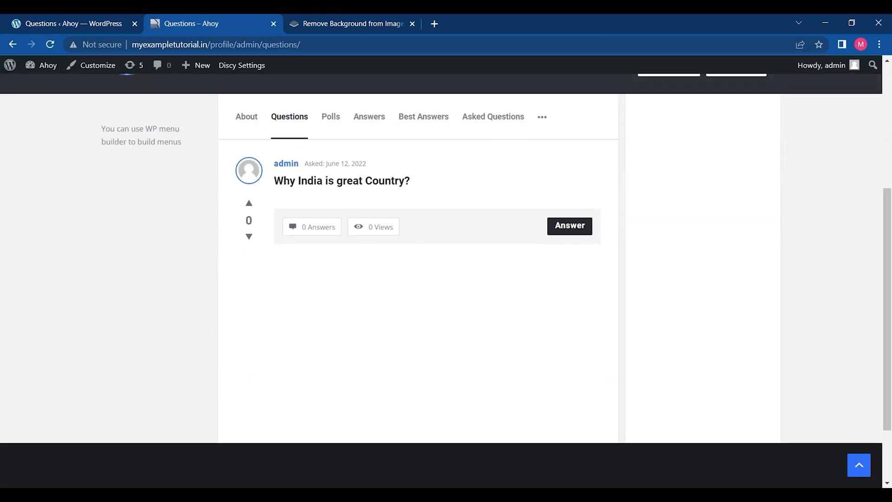
left_click(327, 181)
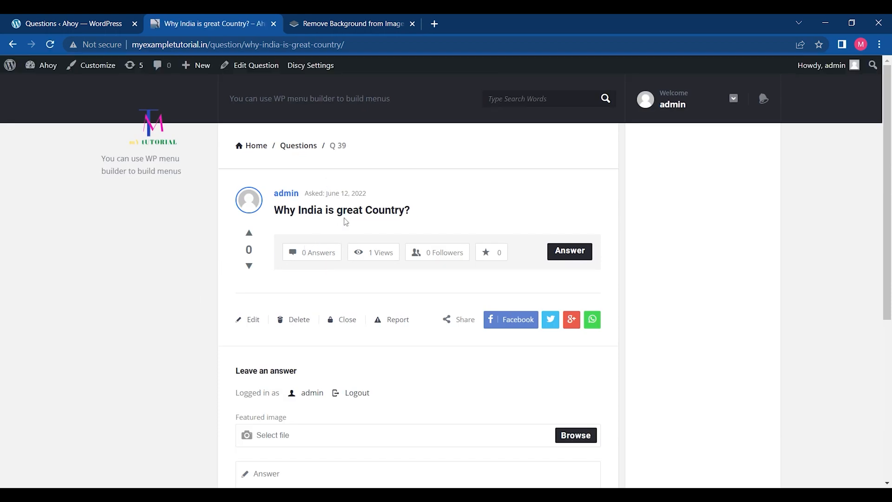
Create and publish a new page titled "Home" in the WordPress admin, and return to the page list.
left_click(45, 26)
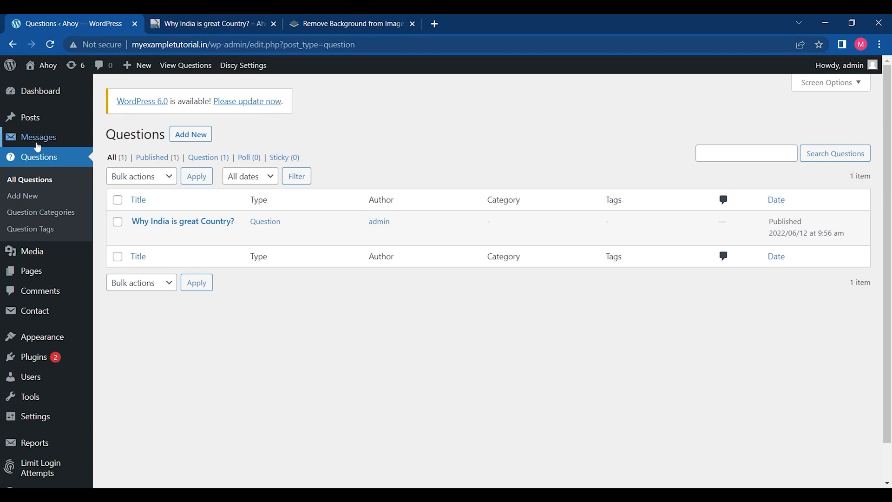
mouse_move(28, 271)
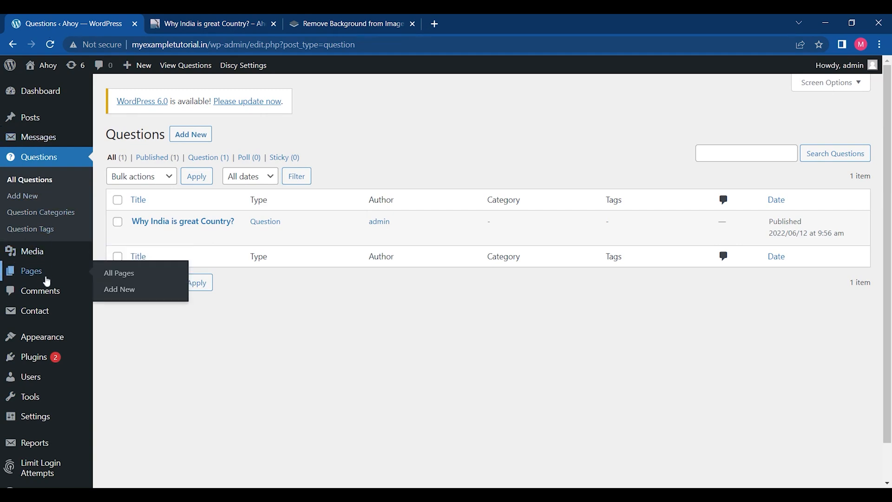
left_click(117, 275)
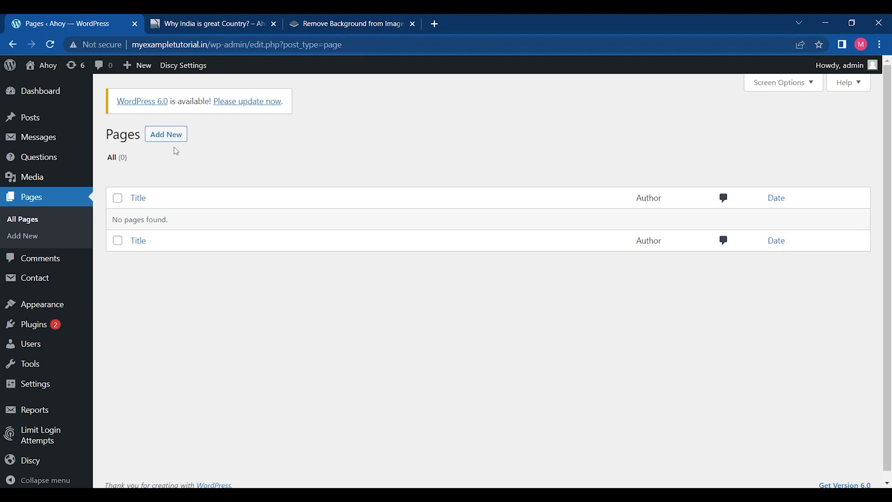
left_click(168, 136)
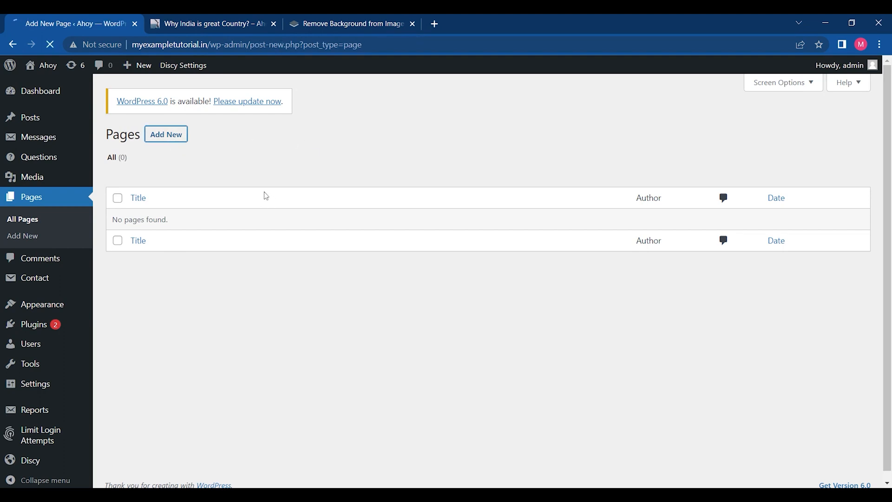
type("Home")
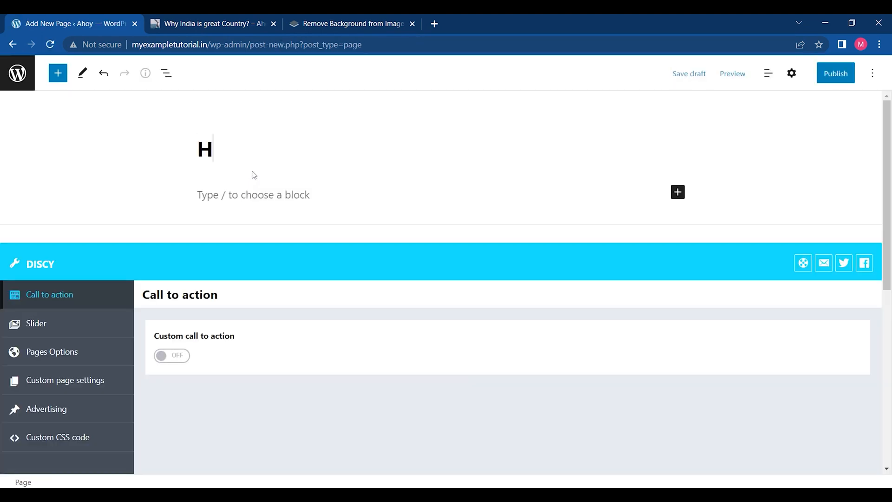
left_click(830, 77)
left_click(787, 80)
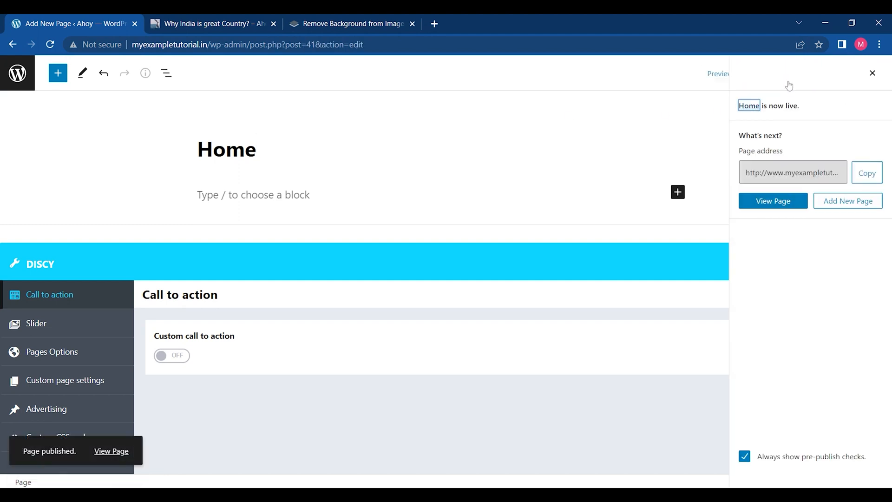
left_click(6, 70)
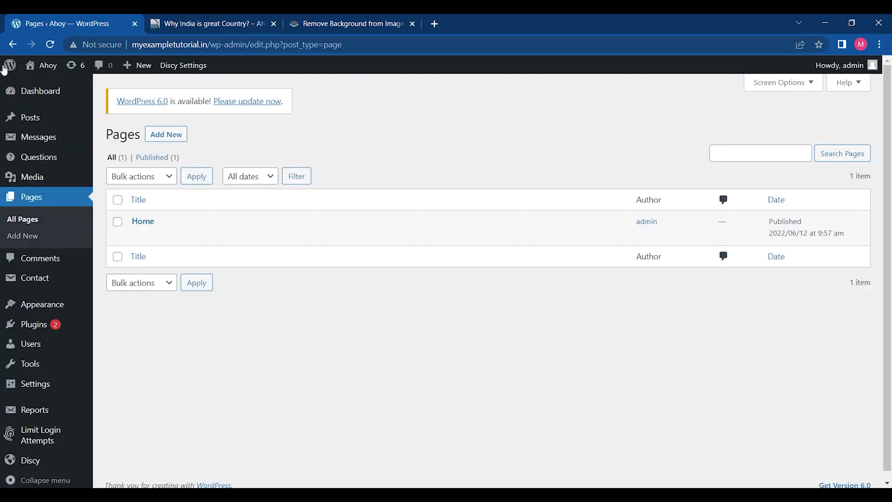
Create and publish a second page titled "Questions", and return to the page list.
mouse_move(87, 317)
left_click(33, 236)
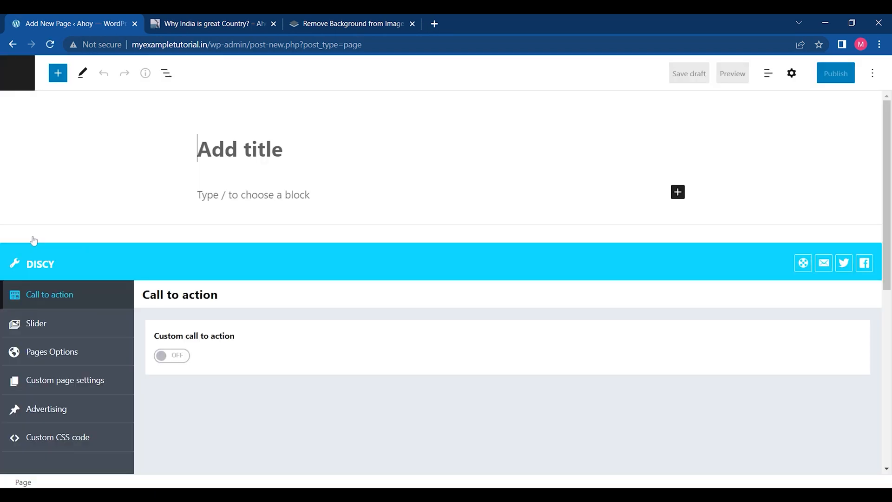
type("Qustions")
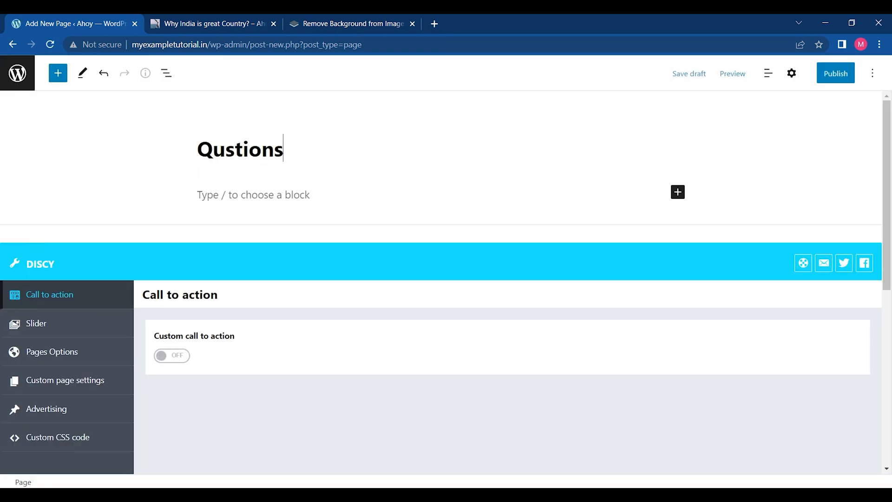
double_click(220, 145)
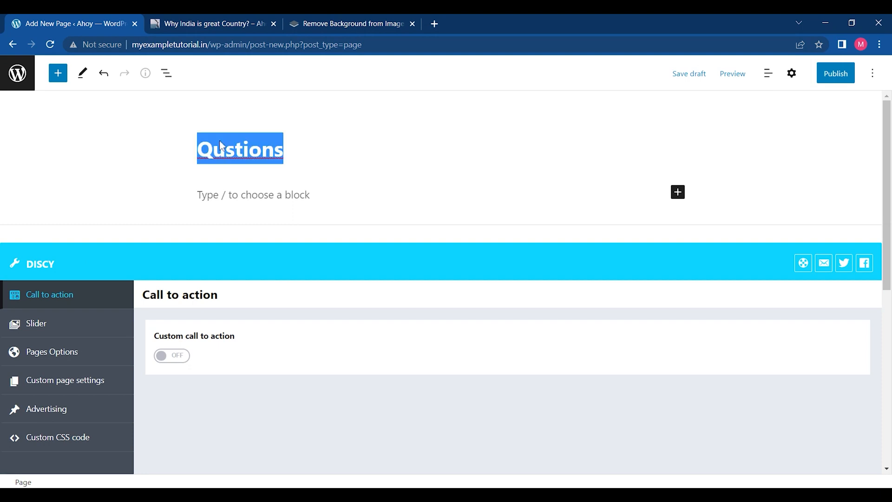
type("Questions")
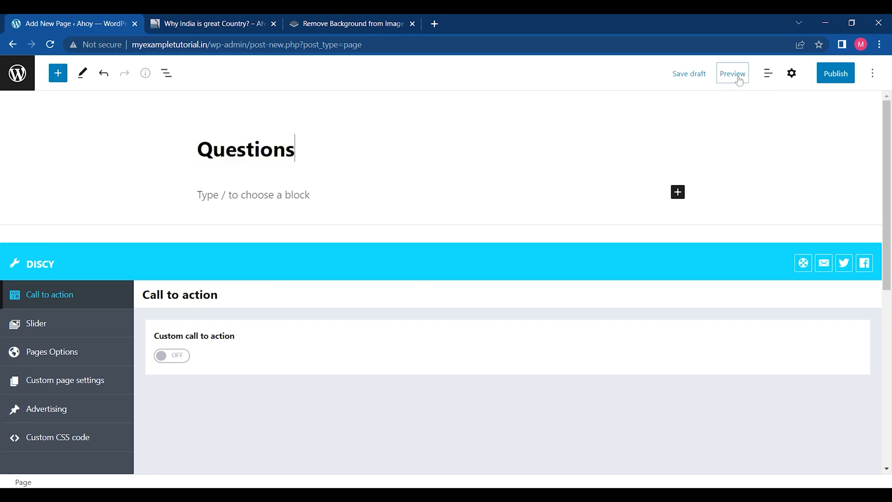
left_click(834, 75)
left_click(773, 74)
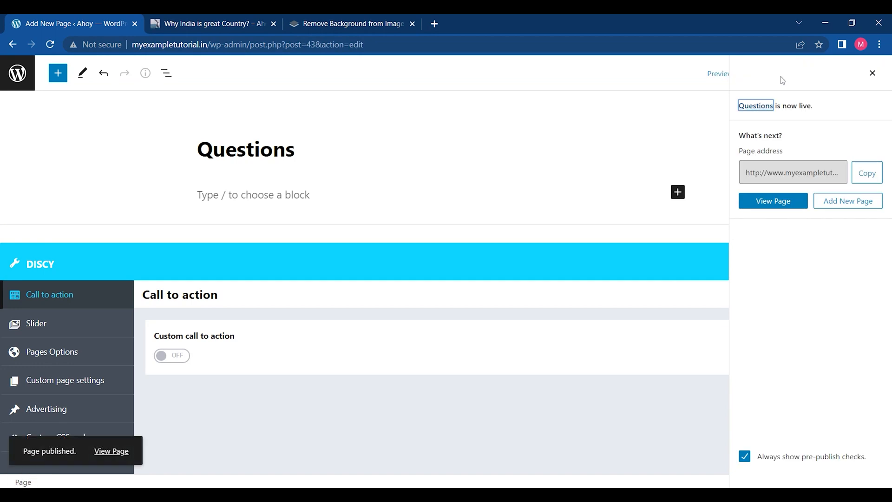
left_click(14, 74)
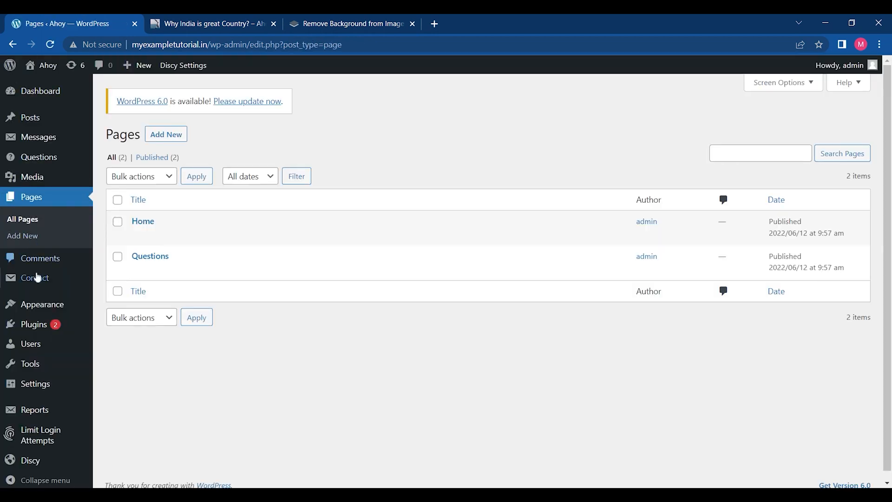
Add the Questions and Home pages to the Footer Menu and save the menu.
mouse_move(37, 303)
left_click(121, 355)
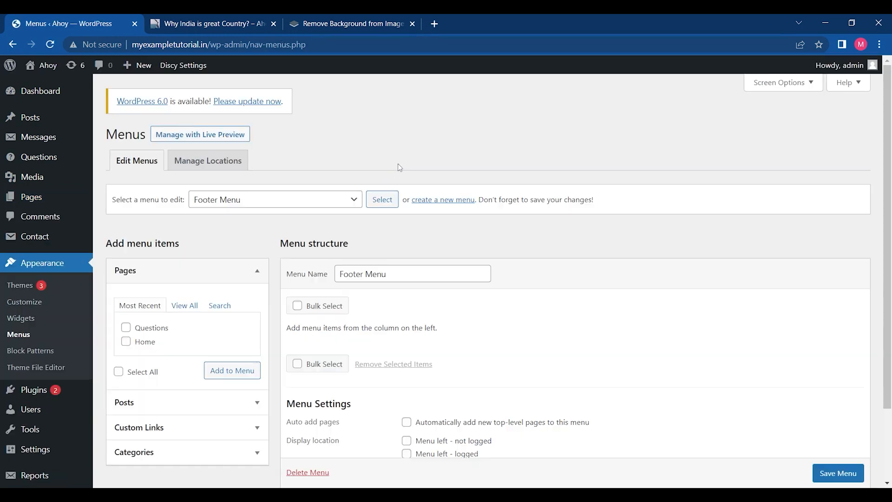
left_click(126, 341)
left_click(126, 329)
left_click(233, 371)
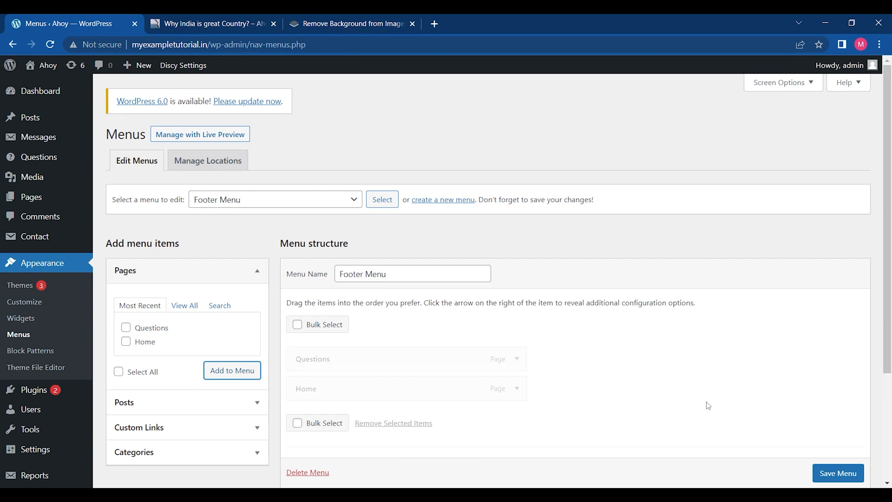
scroll(833, 479, "down", 1)
left_click(834, 479)
Switch to the live site and open its home page from the published question page.
left_click(192, 19)
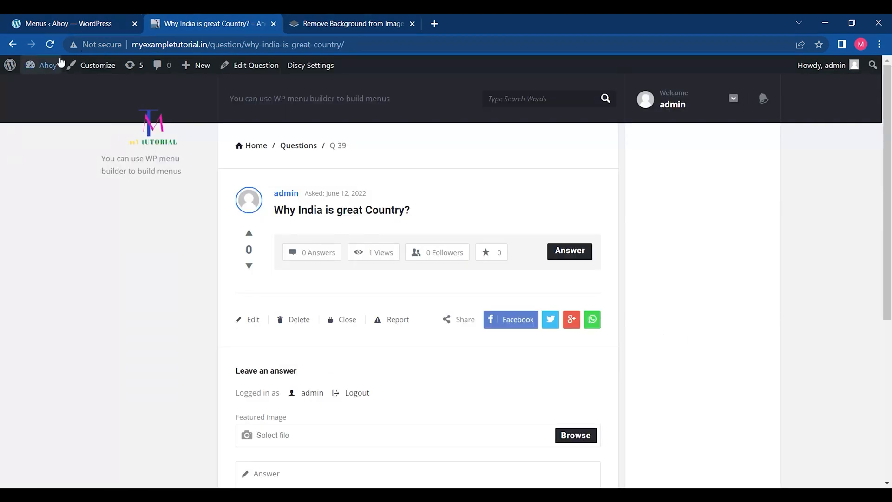
left_click(27, 64)
left_click(13, 44)
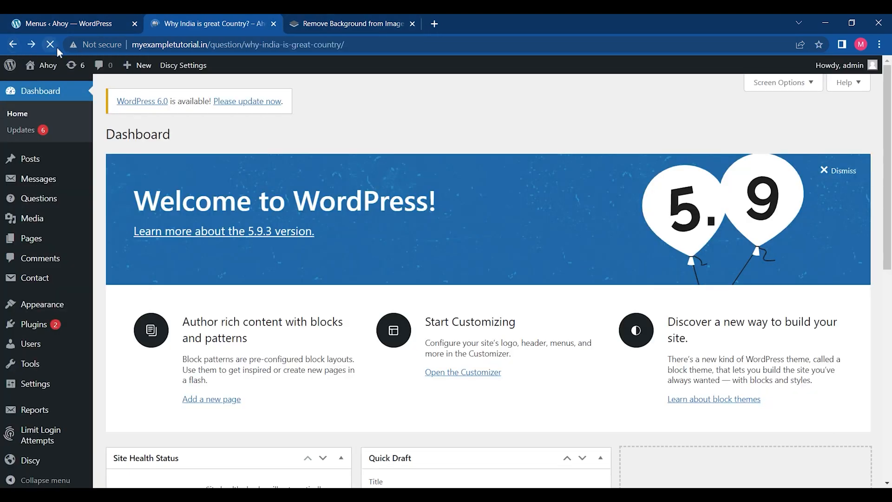
left_click(158, 137)
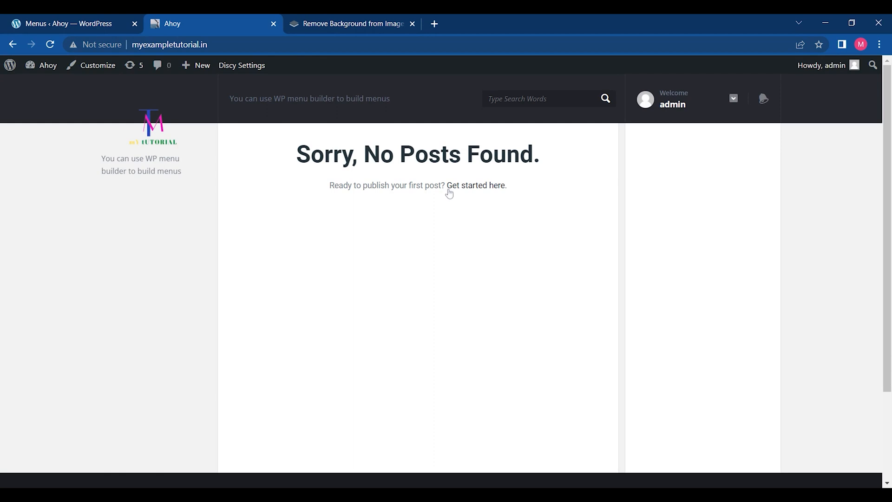
Start the site's first post from the home page, title it "Why Vaccine is necessary?", and publish it.
left_click(470, 194)
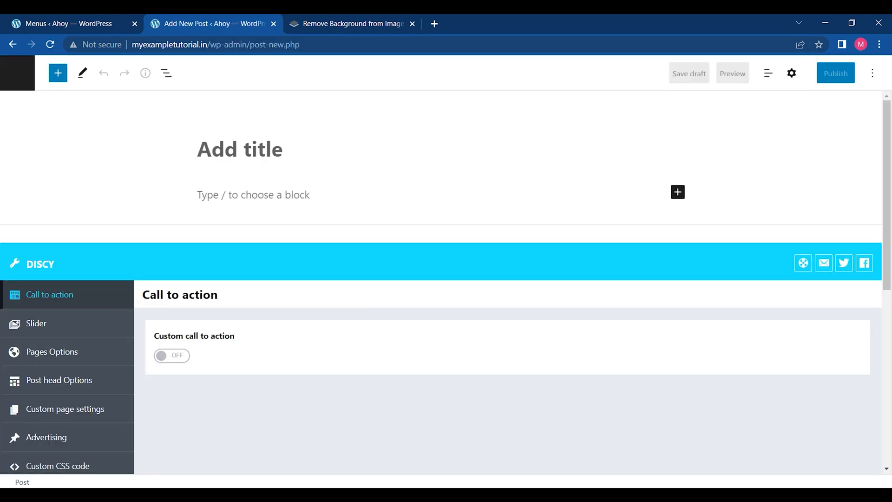
type("Wh")
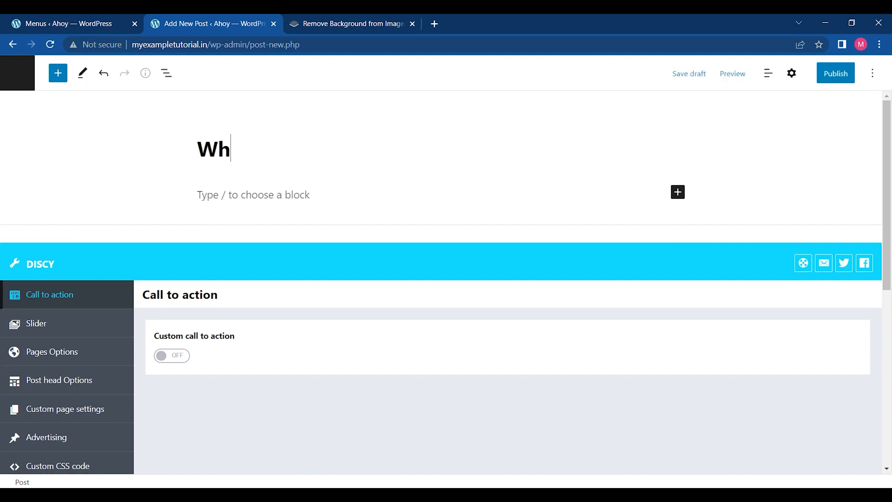
type("y Vacc")
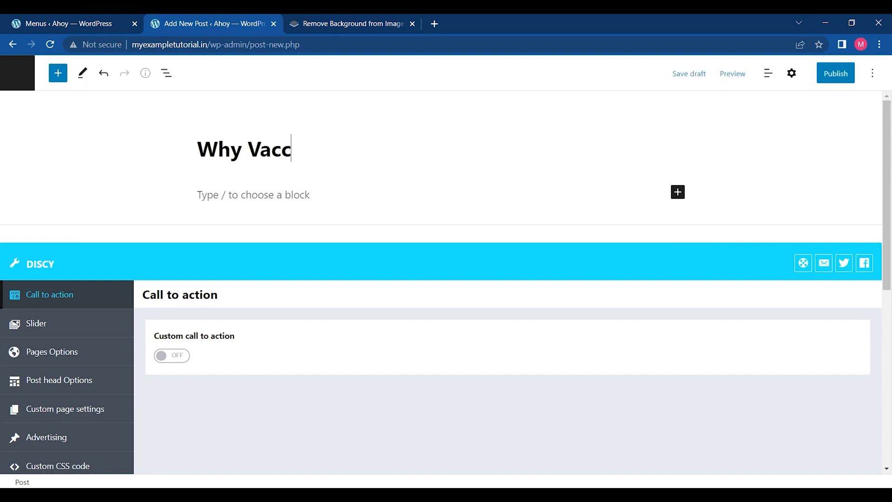
type("ine is ne")
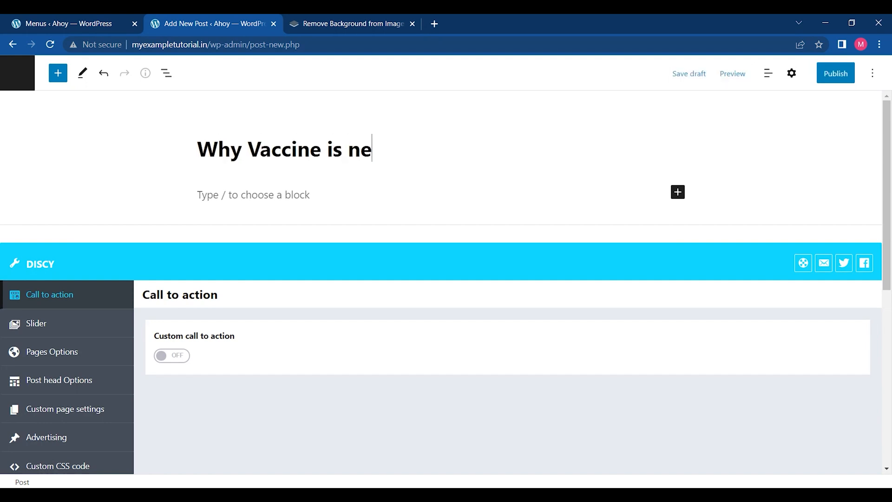
type("ccesory")
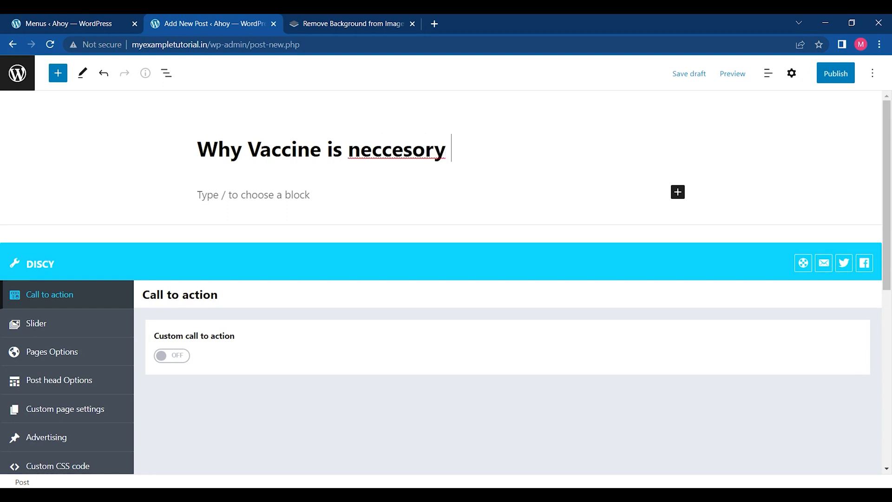
double_click(437, 155)
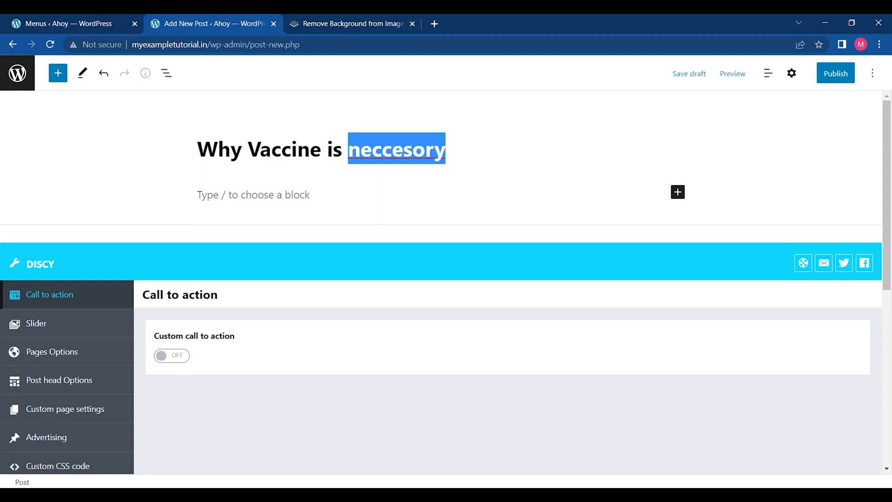
type("necessary?")
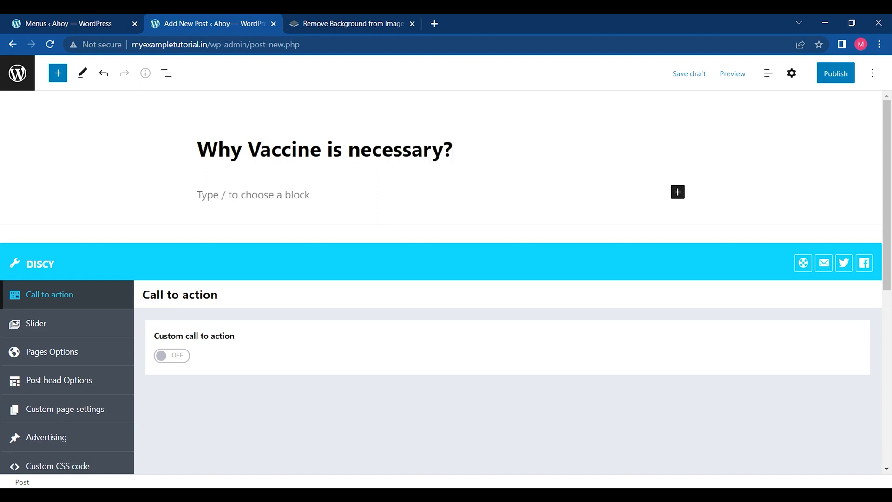
left_click(836, 73)
left_click(804, 71)
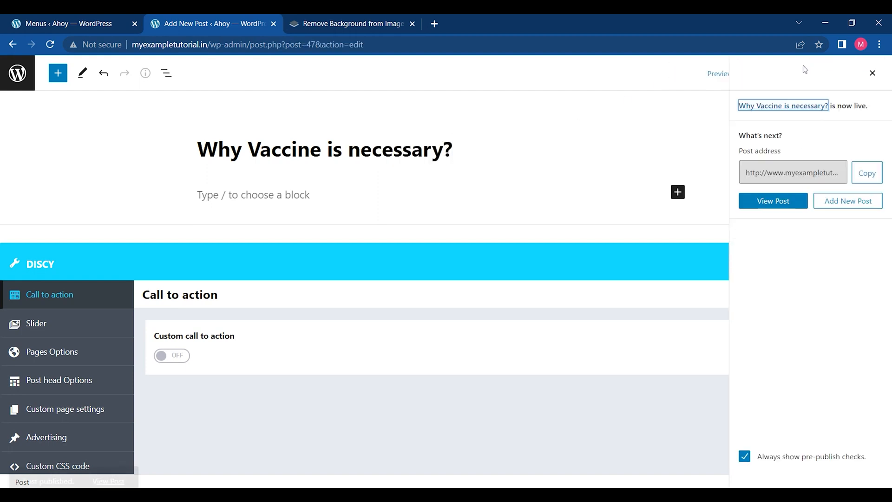
Leave the post editor for the post list and close the Remove Background browser tab.
left_click(32, 76)
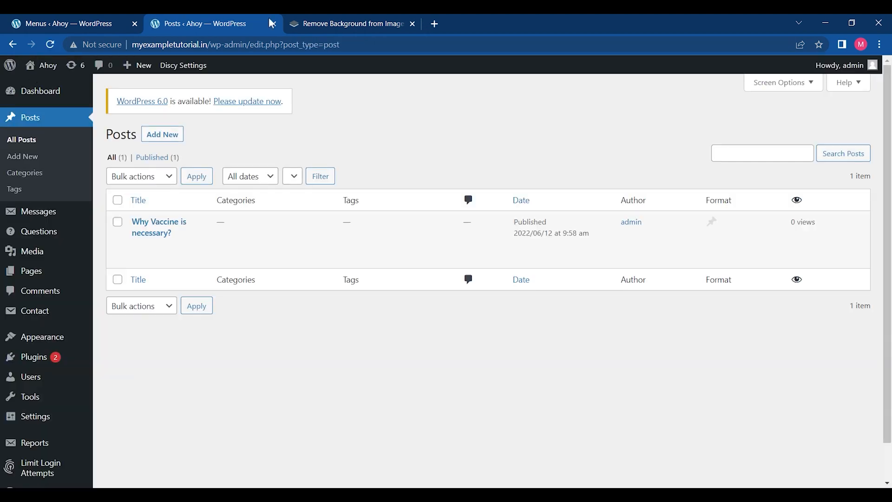
left_click(311, 24)
left_click(181, 14)
left_click(412, 24)
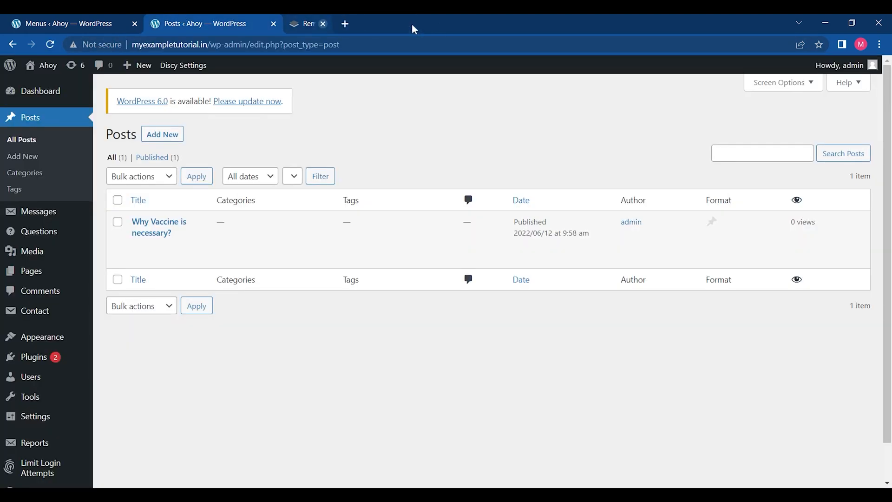
Visit the live site, view the "Why Vaccine is necessary?" post, and return to the home page.
left_click(45, 66)
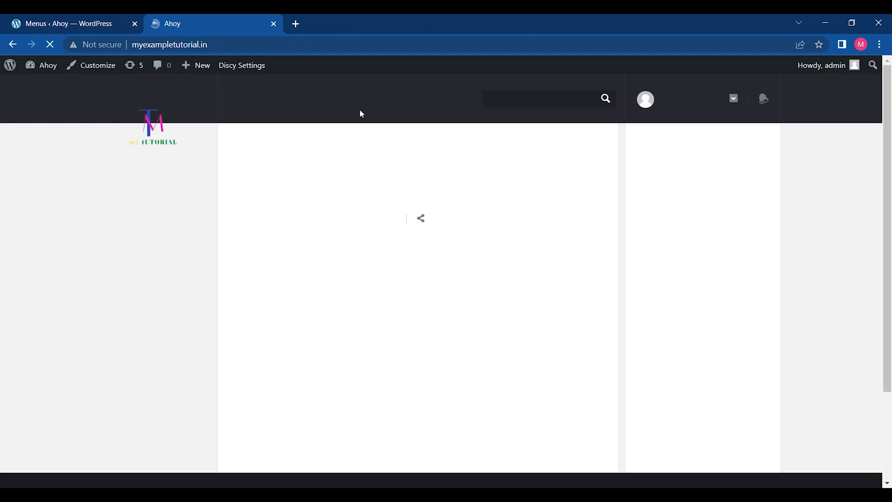
left_click(376, 172)
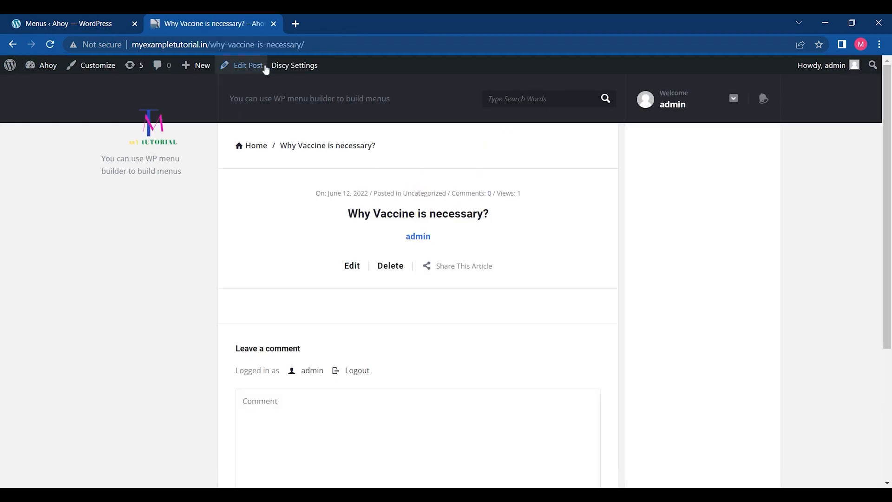
left_click(163, 127)
Look at the menu settings in the live preview, and close it to return to the Menus admin page.
left_click(78, 19)
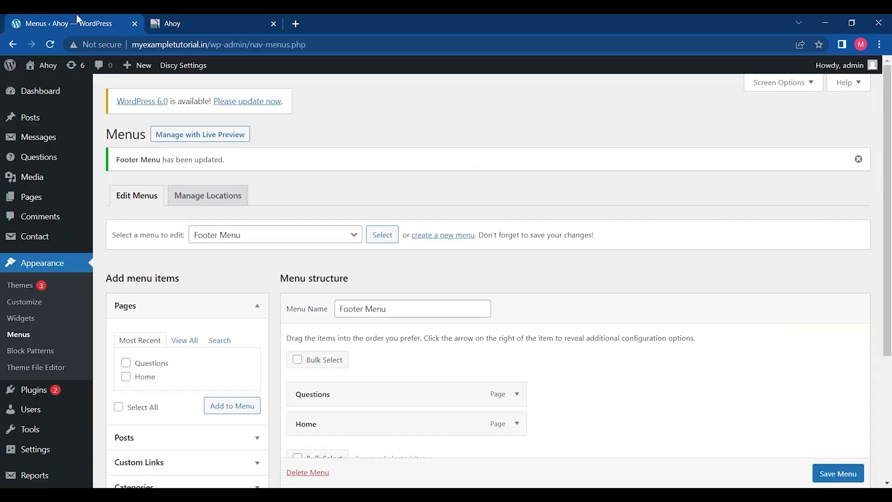
left_click(215, 139)
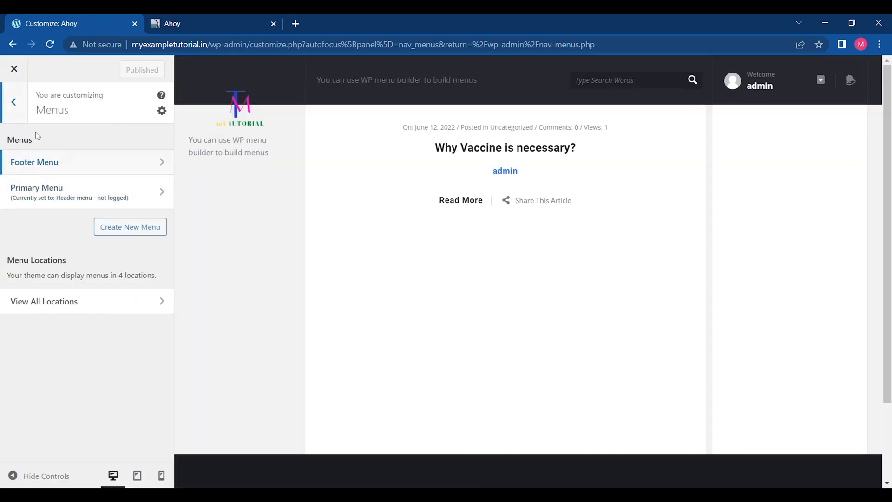
left_click(22, 113)
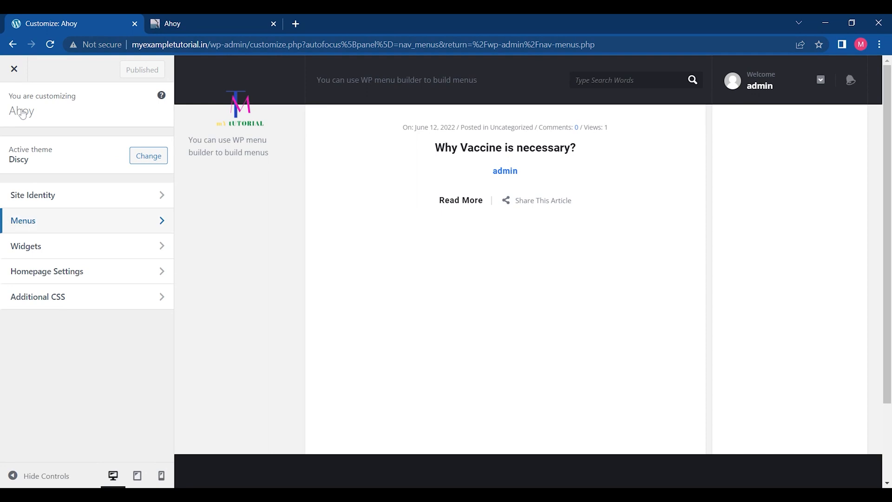
left_click(14, 69)
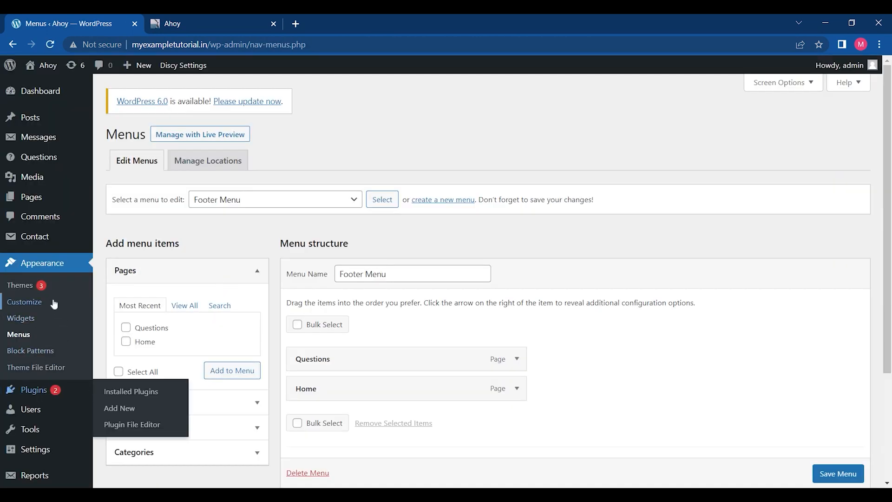
Review the Site Identity settings in the theme Customizer, close it, and visit the live home page.
left_click(32, 302)
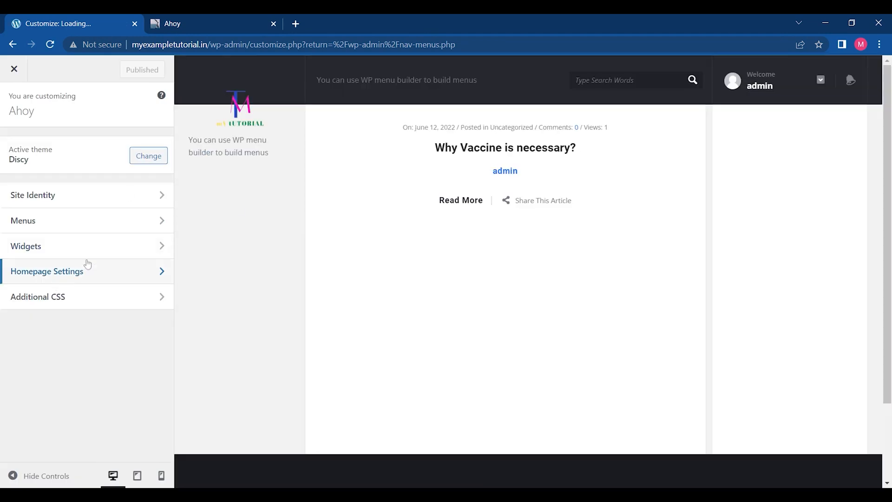
left_click(71, 199)
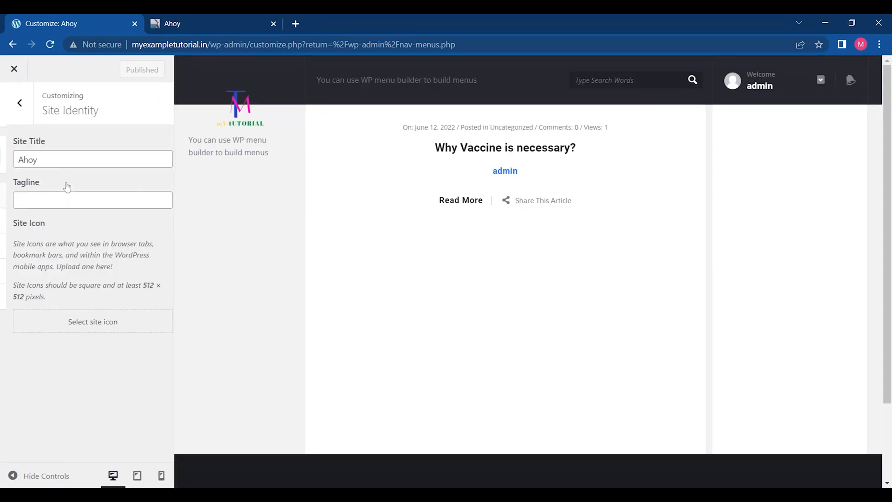
left_click(20, 116)
left_click(15, 69)
left_click(44, 80)
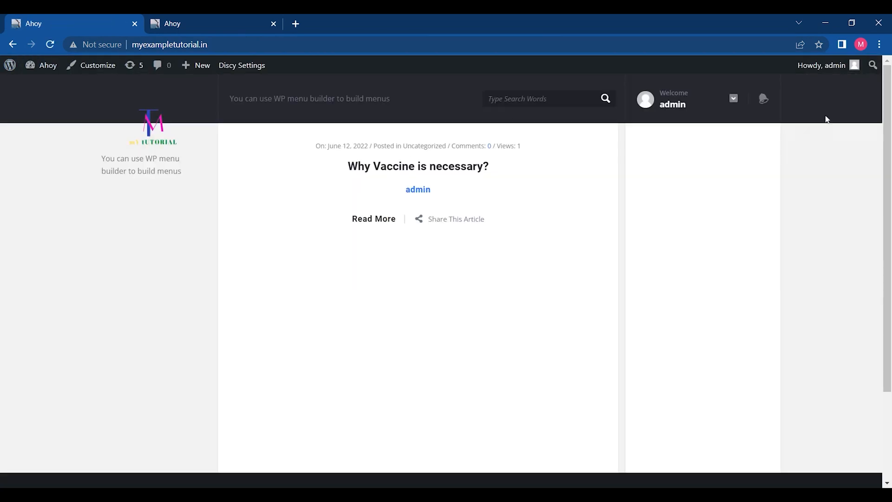
Log out of the admin account and open the signup form for a new account at its username field.
left_click(675, 101)
left_click(671, 291)
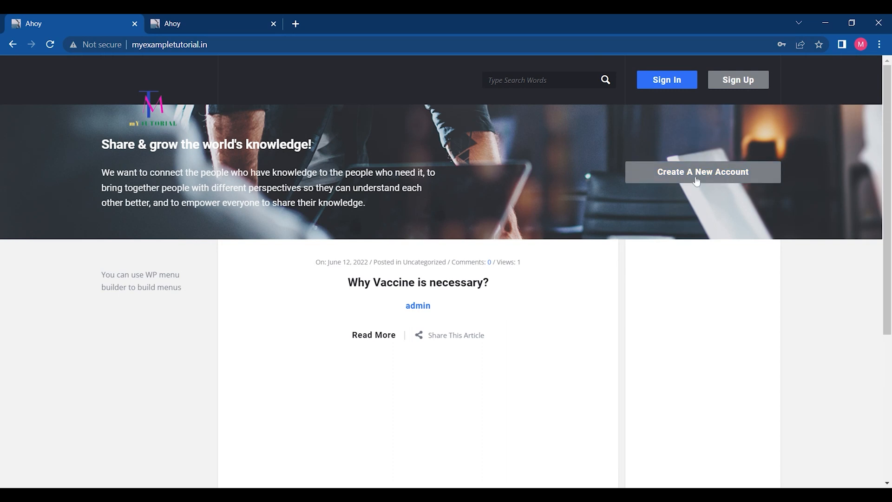
left_click(663, 174)
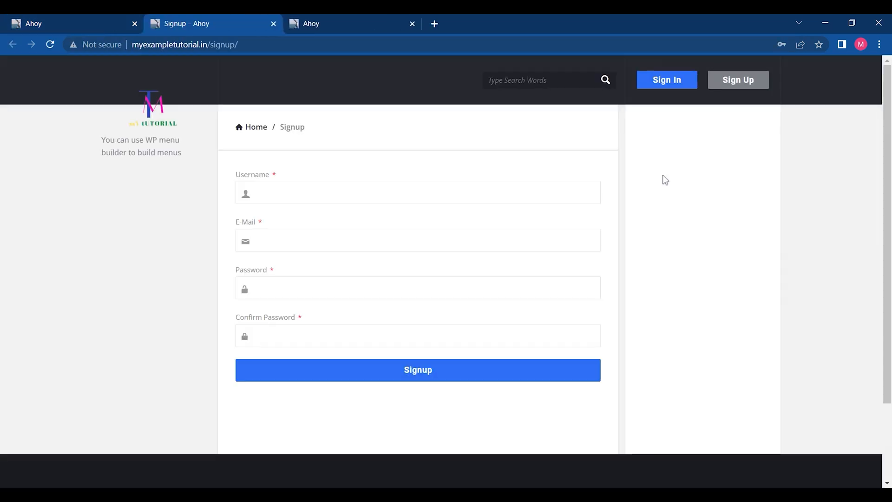
left_click(285, 186)
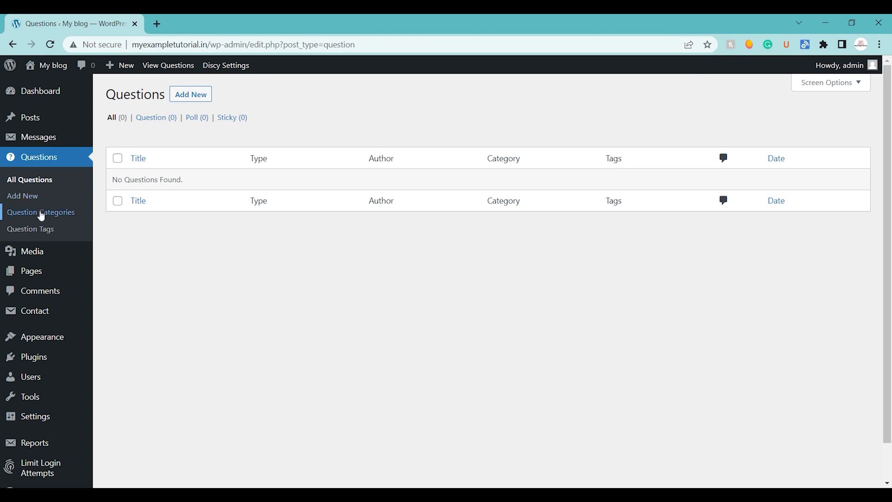
Open the question categories in the WordPress admin and name the new category "Real E-state".
left_click(56, 218)
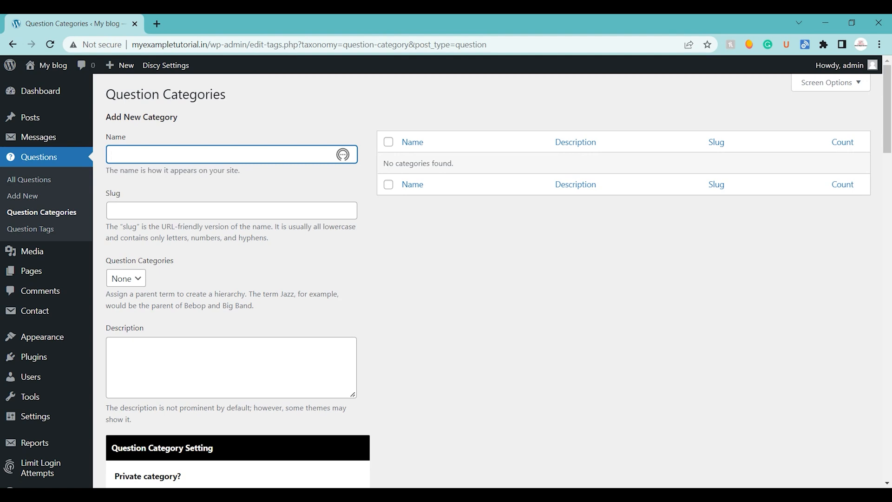
type("Real E-state")
Review the new category's settings and choose the sidebar layout with columns on both sides of the content.
scroll(836, 117, "down", 4)
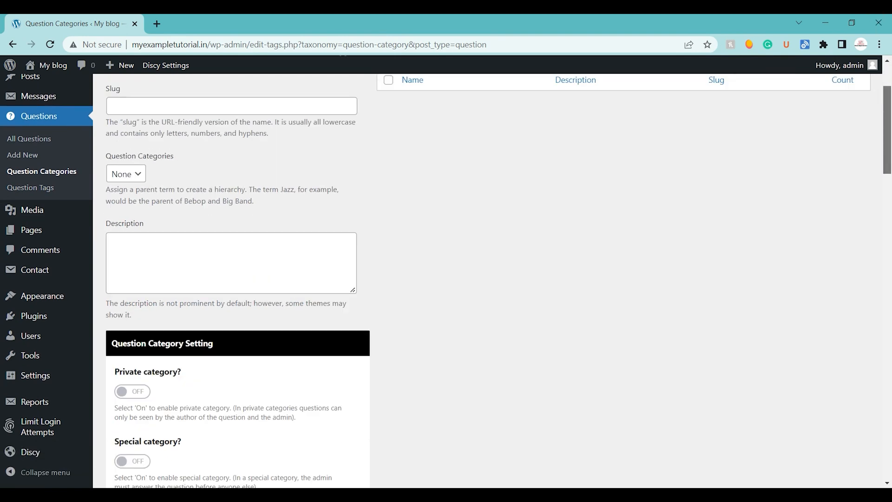
scroll(493, 279, "down", 7)
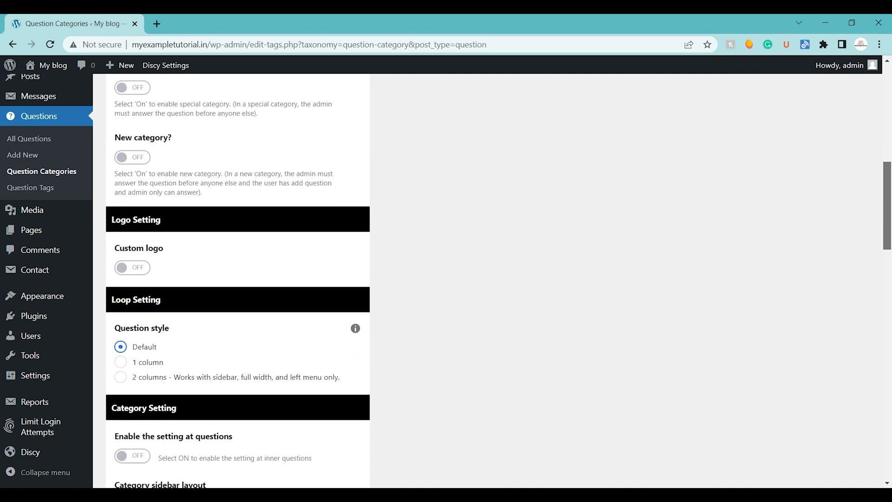
scroll(493, 279, "up", 8)
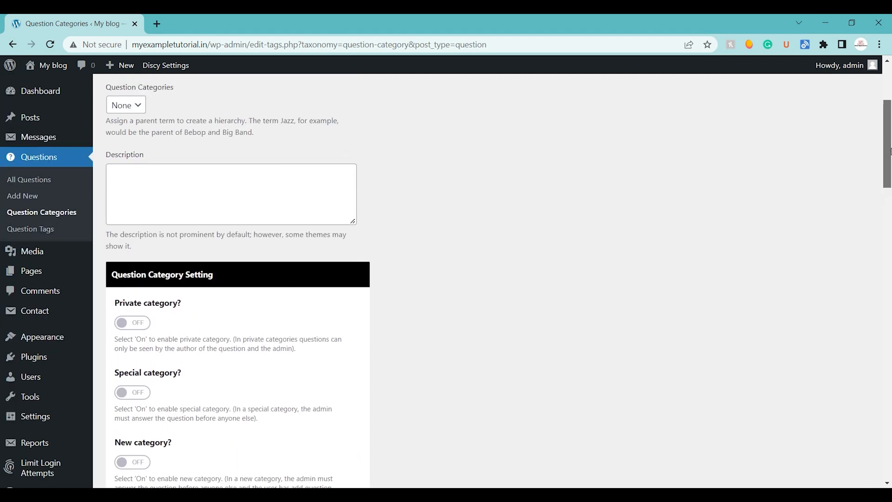
scroll(493, 279, "up", 1)
scroll(493, 279, "down", 9)
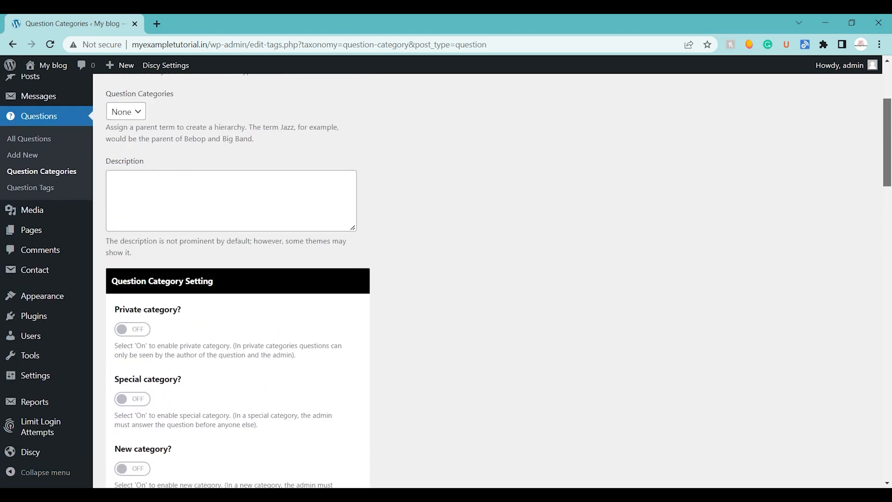
scroll(493, 279, "down", 4)
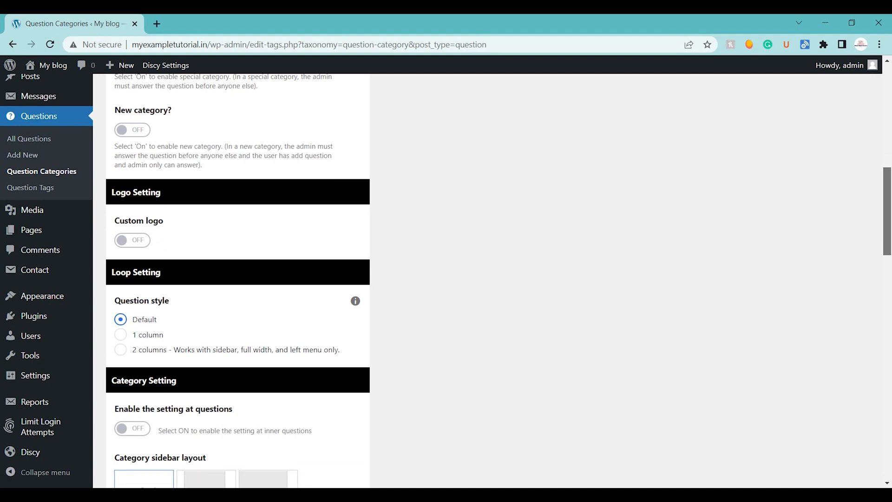
scroll(237, 337, "down", 2)
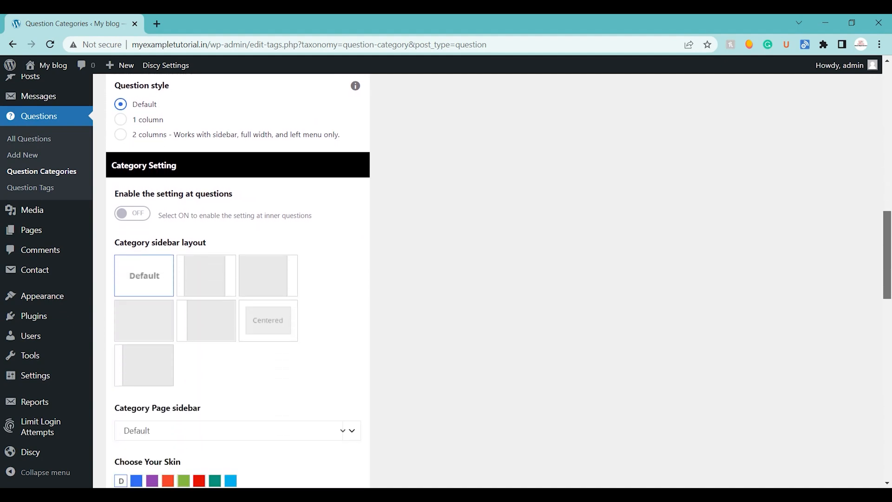
left_click(209, 273)
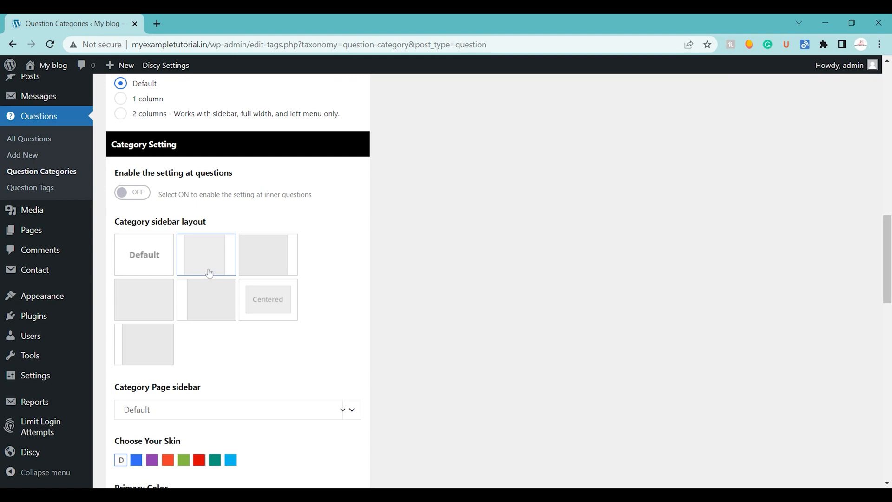
scroll(886, 274, "down", 2)
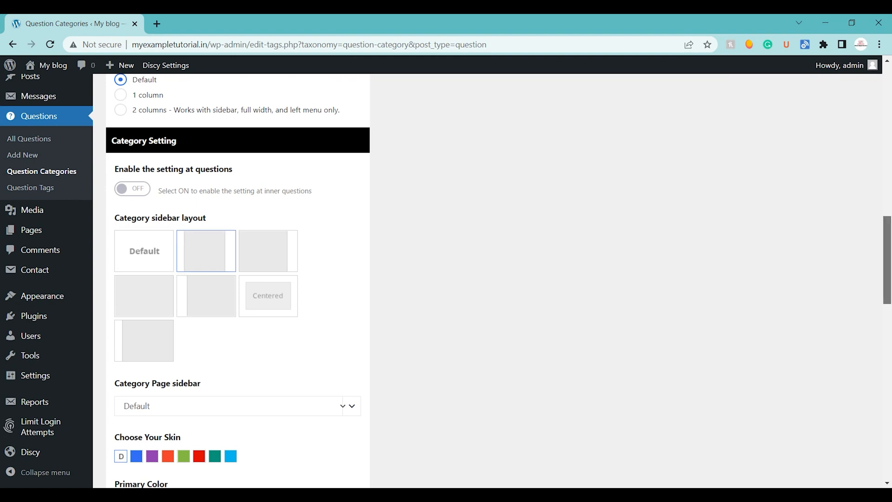
scroll(887, 274, "down", 4)
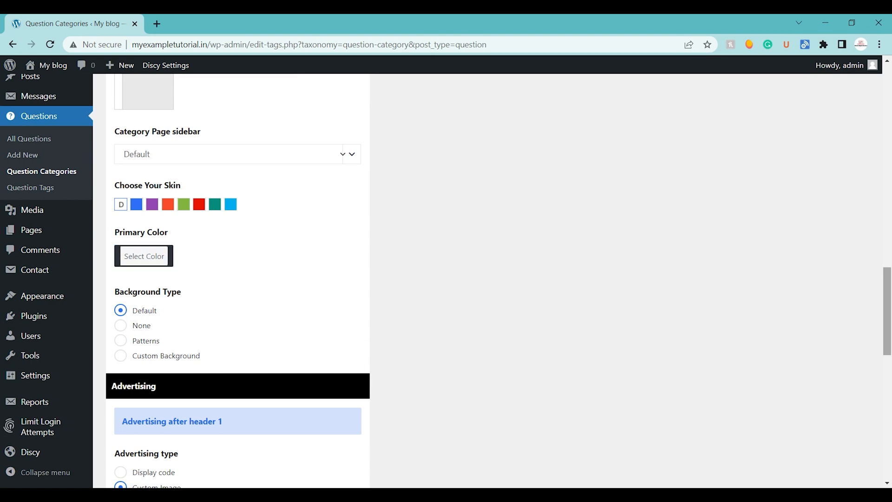
Go through the advertising settings without changing them and add the new Real E-state question category.
scroll(887, 311, "down", 5)
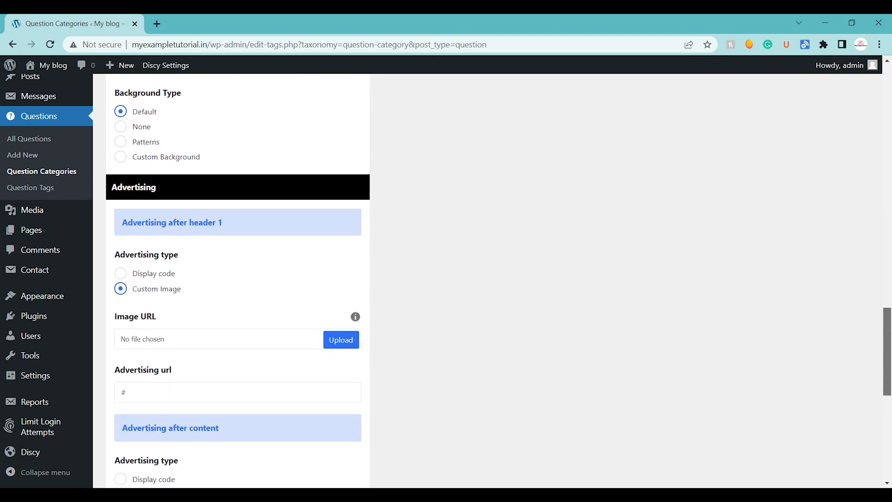
scroll(887, 354, "down", 4)
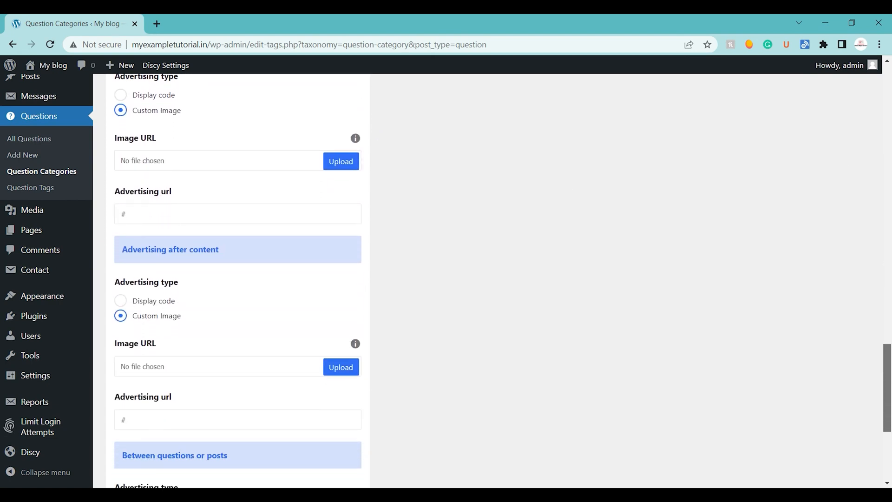
scroll(887, 393, "down", 5)
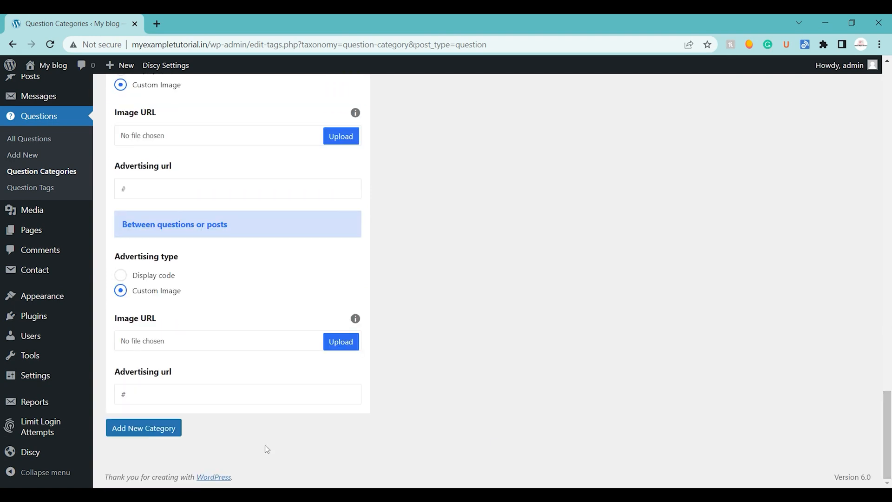
left_click(148, 428)
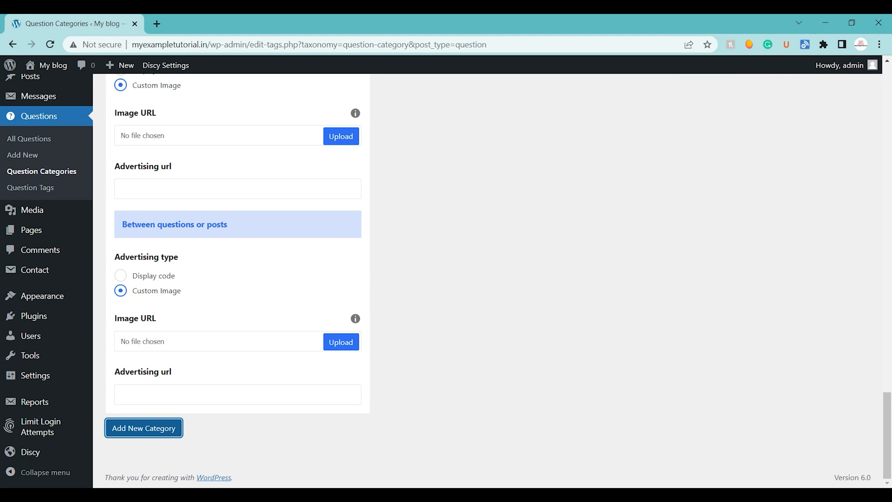
Add a second question category named "Education".
left_click_drag(885, 458, 848, 82)
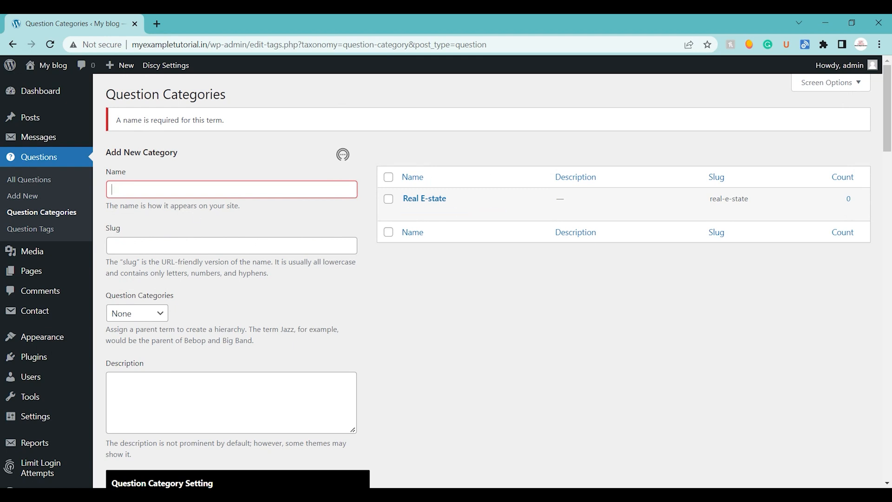
type("Education")
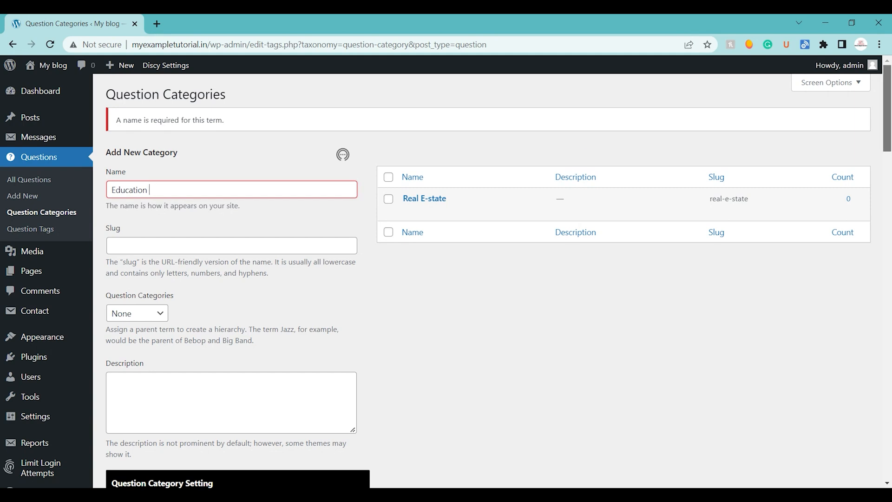
left_click_drag(888, 109, 888, 437)
left_click(151, 430)
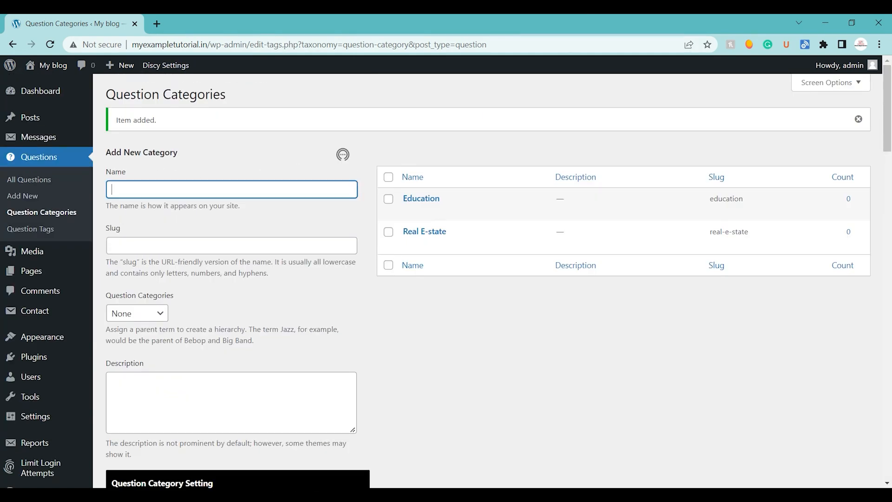
Name the next category "MBA", enter the slug "Education", and choose Education as its parent category.
type("MBA")
key("Tab")
type("EEE")
key("BackSpace")
key("BackSpace")
type("du")
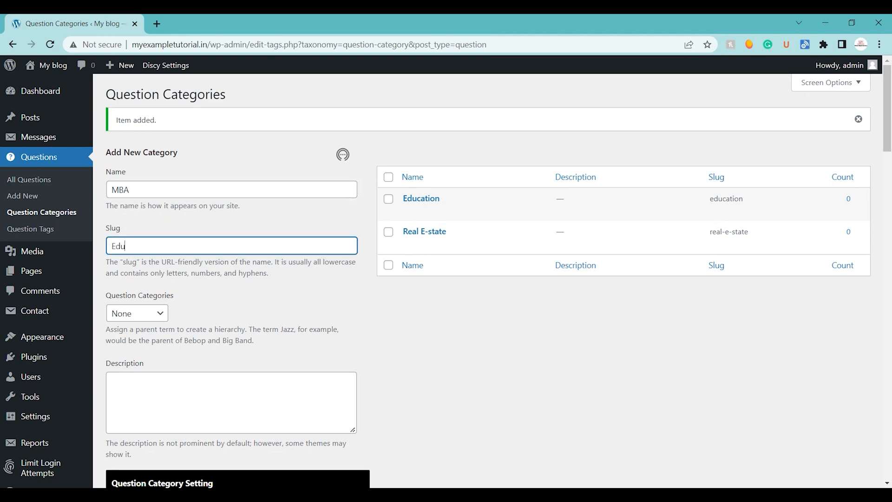
type("cation")
key("Tab")
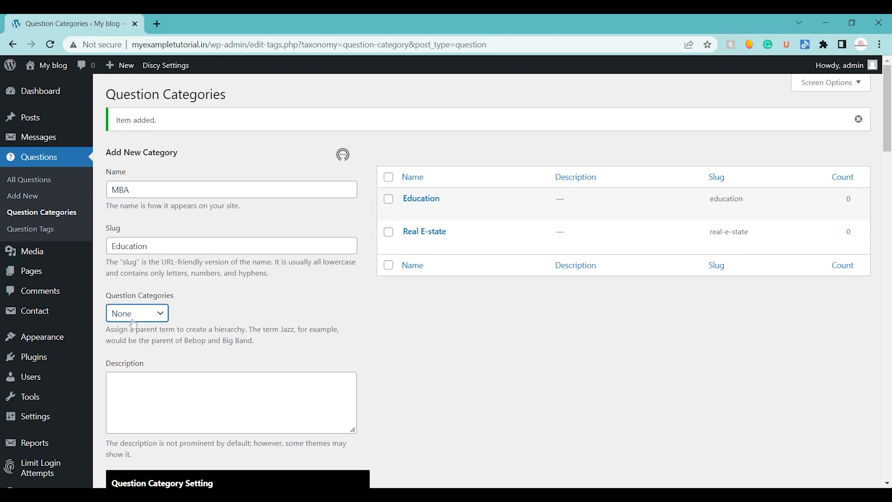
left_click(225, 246)
left_click(153, 318)
left_click(142, 344)
Clear the slug of the MBA category and add it under Education.
left_click(163, 246)
key("BackSpace")
key("BackSpace")
key("BackSpace")
key("BackSpace")
key("BackSpace")
key("BackSpace")
key("BackSpace")
key("BackSpace")
key("BackSpace")
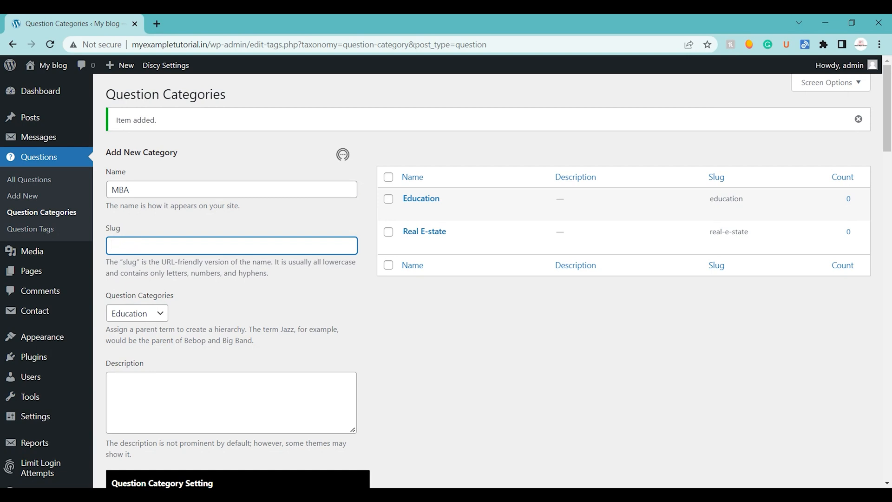
left_click_drag(887, 111, 887, 440)
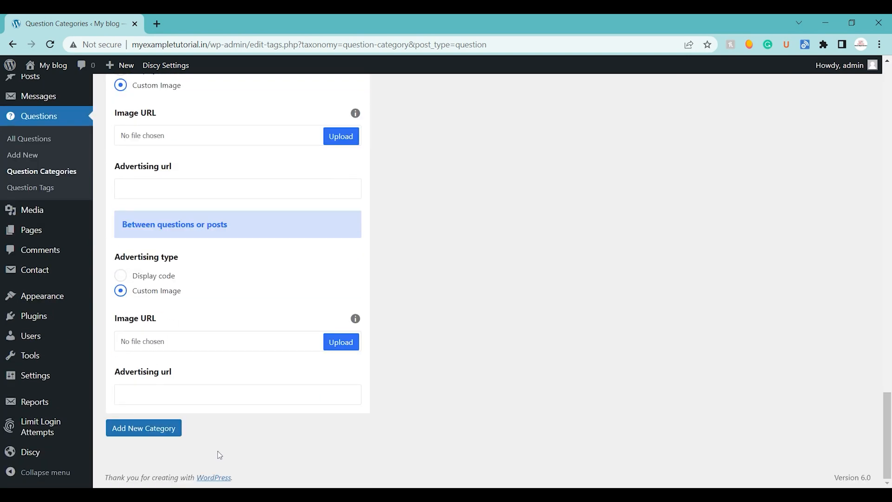
left_click(148, 427)
left_click_drag(888, 435, 888, 105)
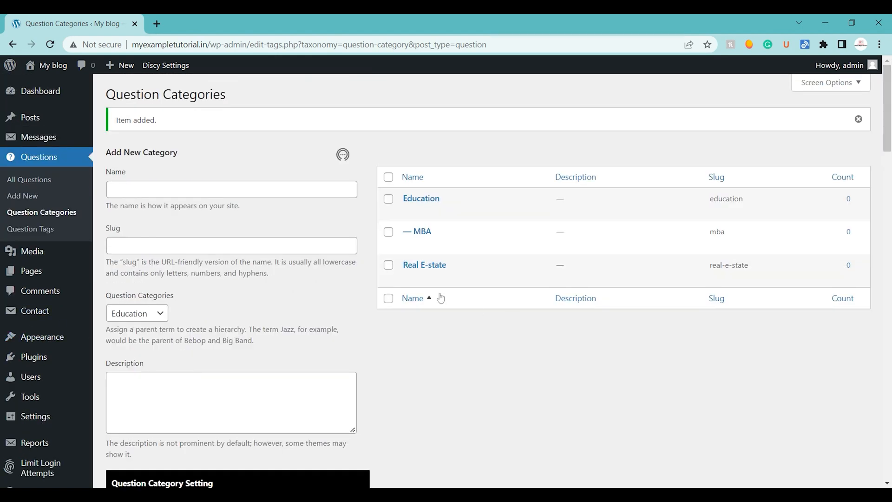
Check the entries in the category list and open the live site myexampletutorial.in in a new browser tab.
mouse_move(434, 275)
mouse_move(425, 207)
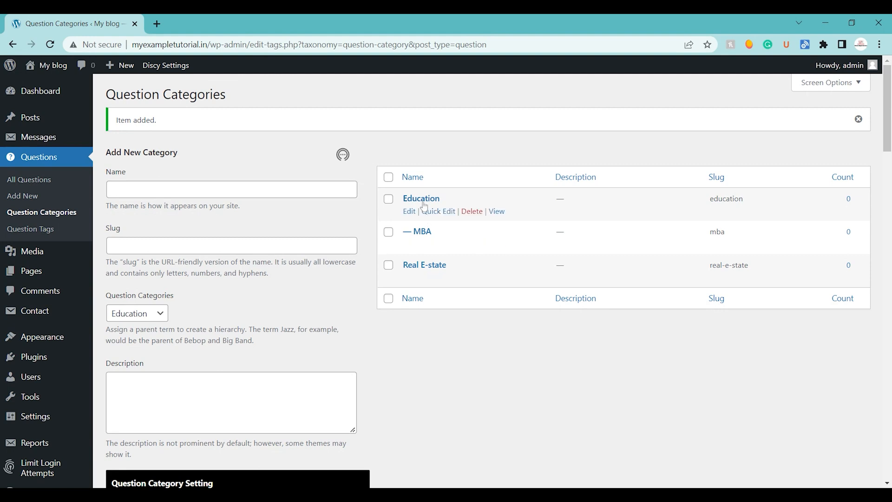
mouse_move(424, 236)
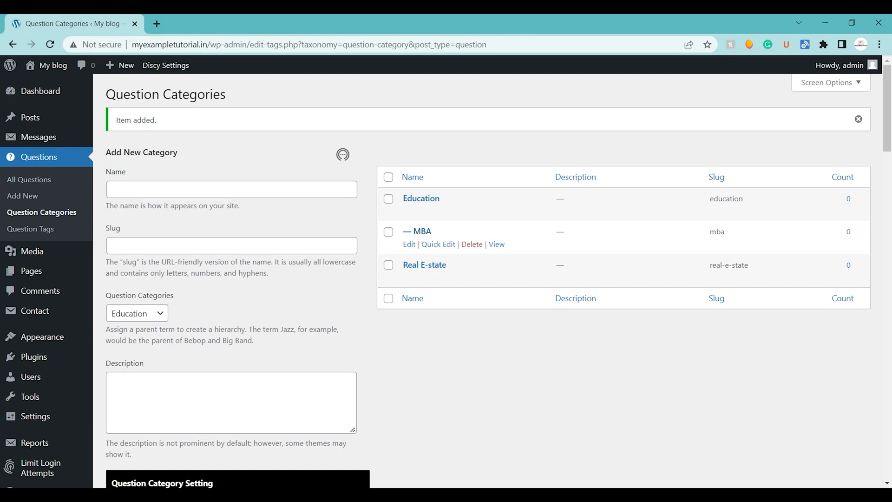
left_click(160, 15)
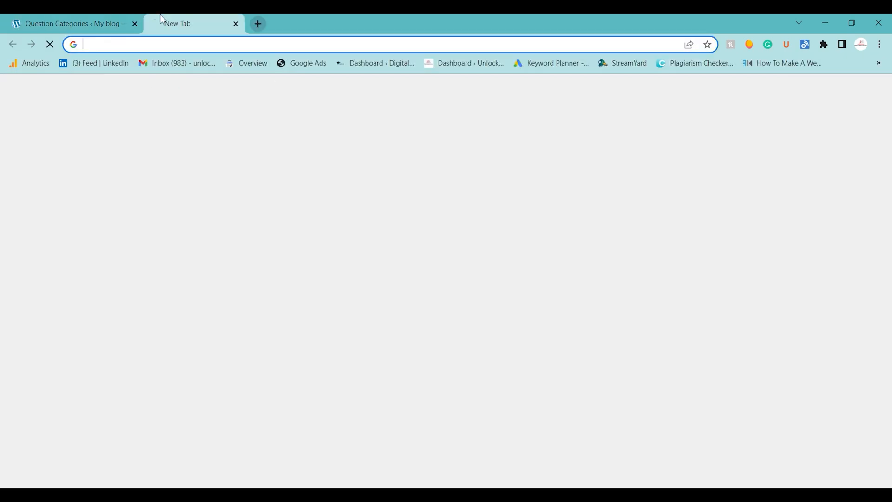
type("myexampletutorial.in")
key("Return")
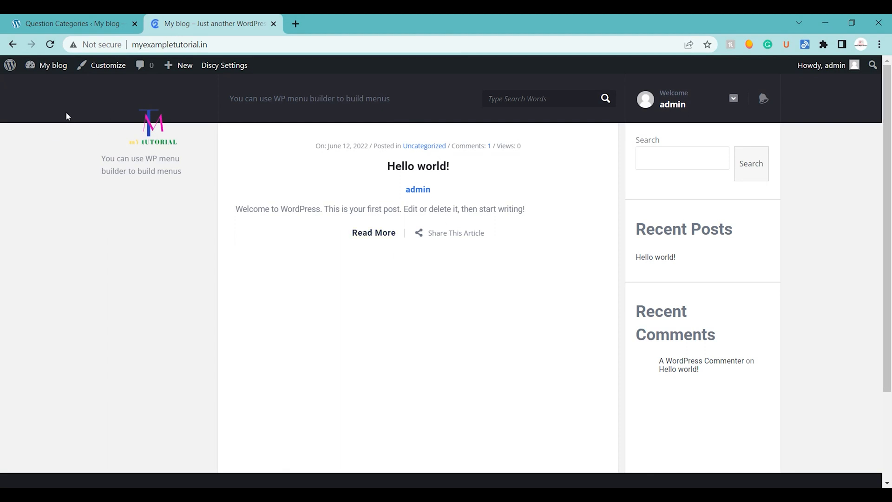
Return to the questions admin, dismiss the block editor's welcome guide, and open a new blank question.
left_click(69, 24)
left_click(35, 138)
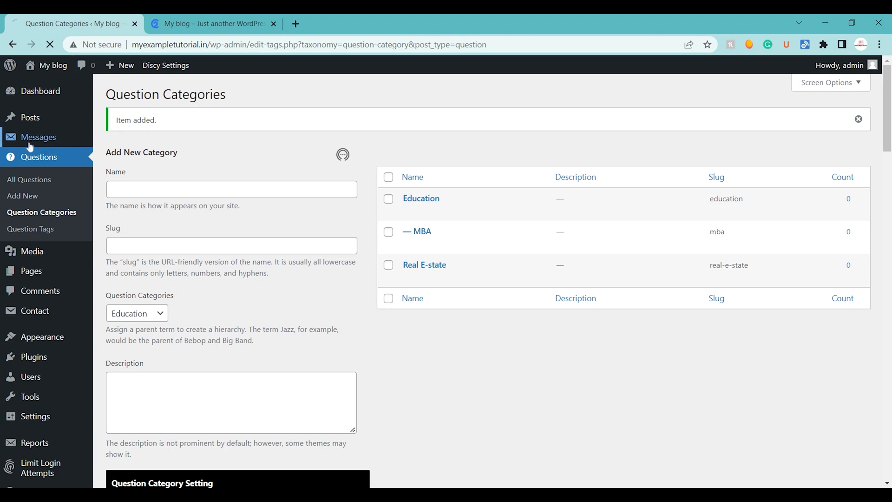
left_click(37, 156)
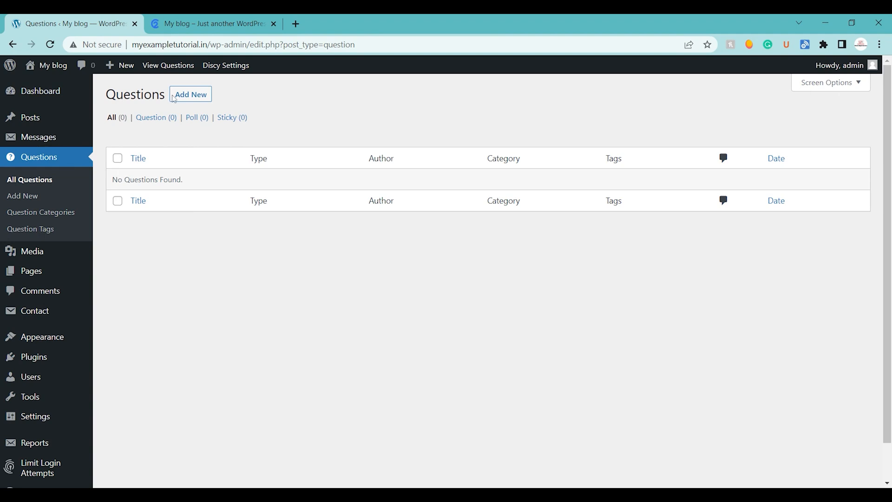
left_click(200, 94)
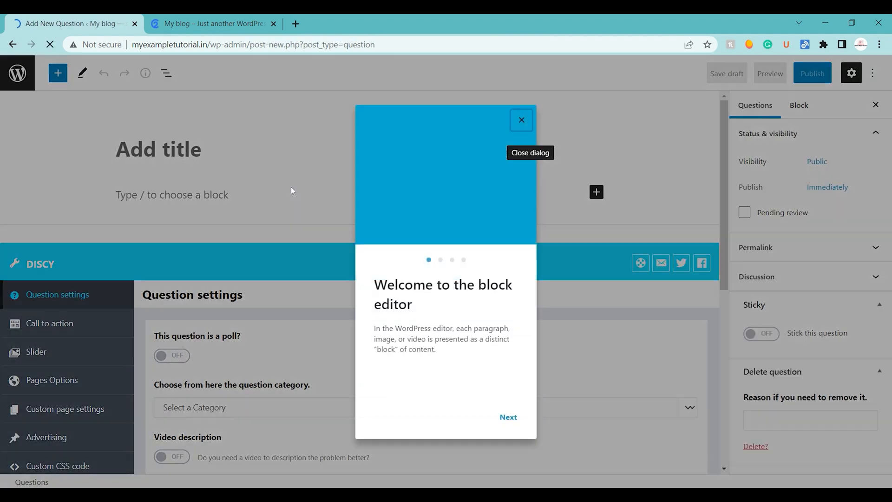
left_click(507, 416)
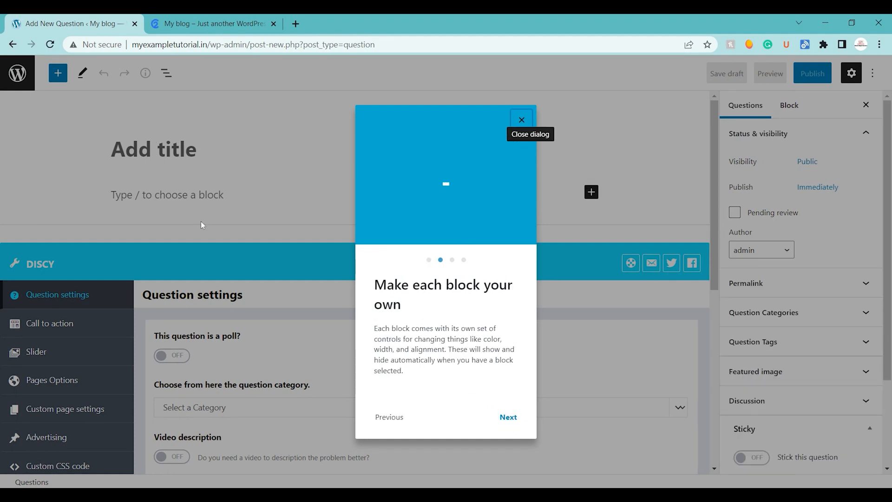
left_click(507, 414)
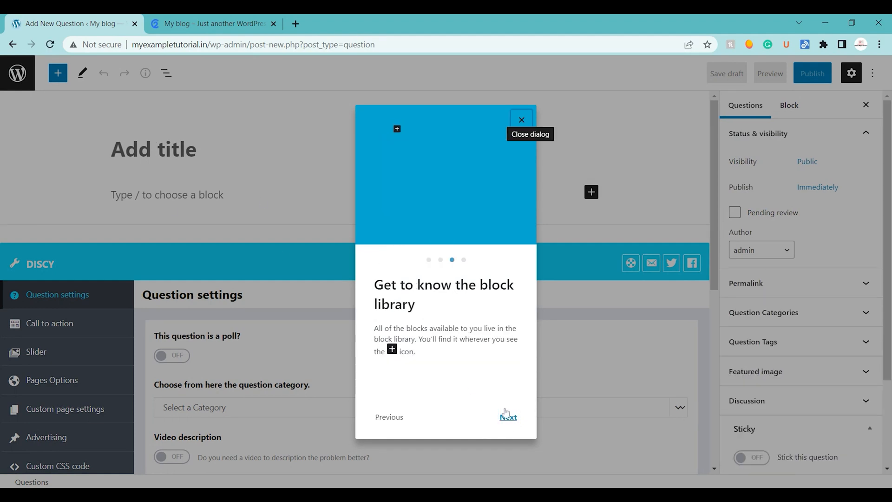
left_click(507, 414)
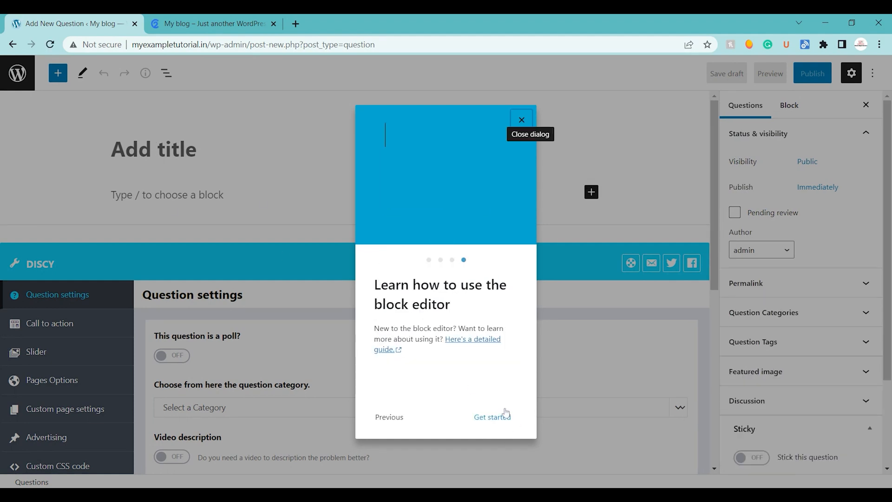
left_click(524, 129)
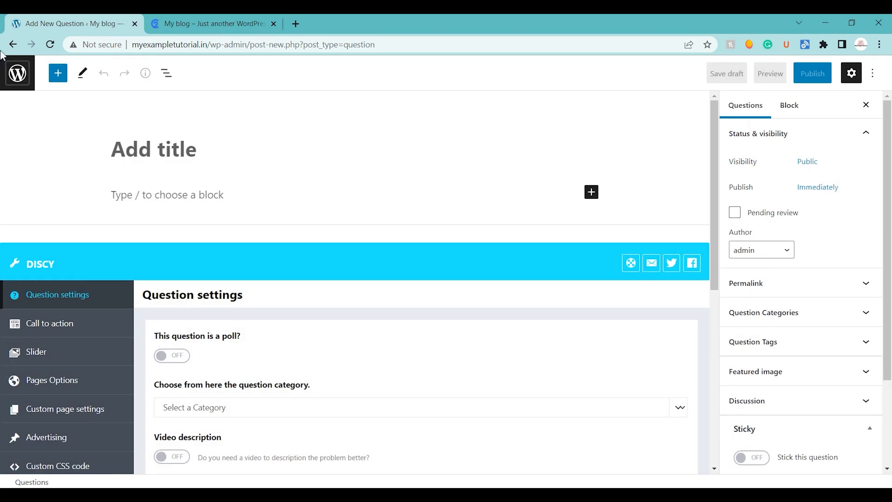
left_click(9, 70)
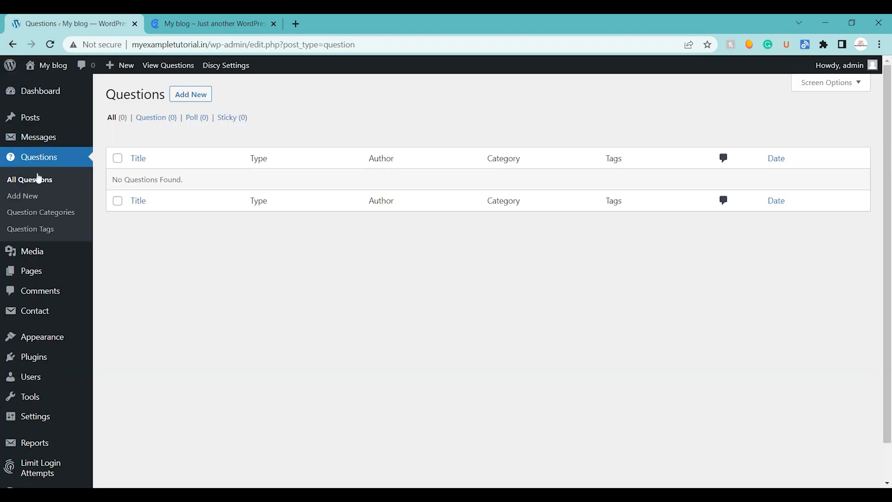
left_click(30, 195)
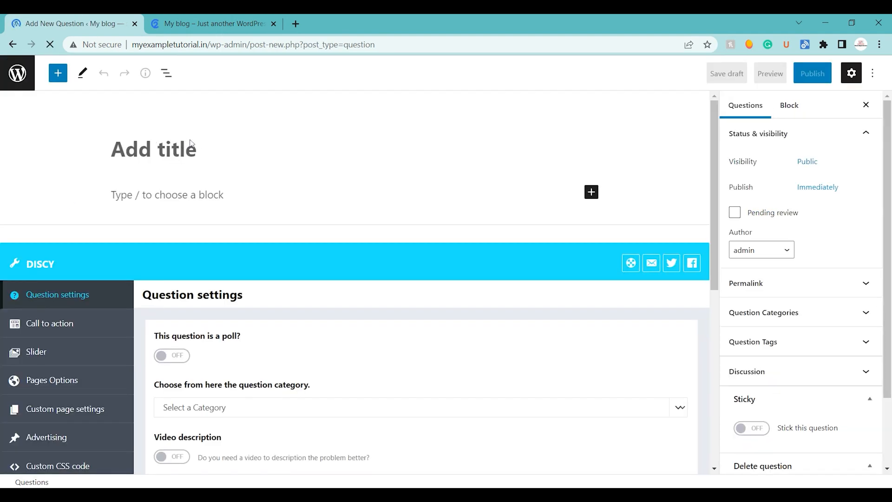
type("Ehy edi")
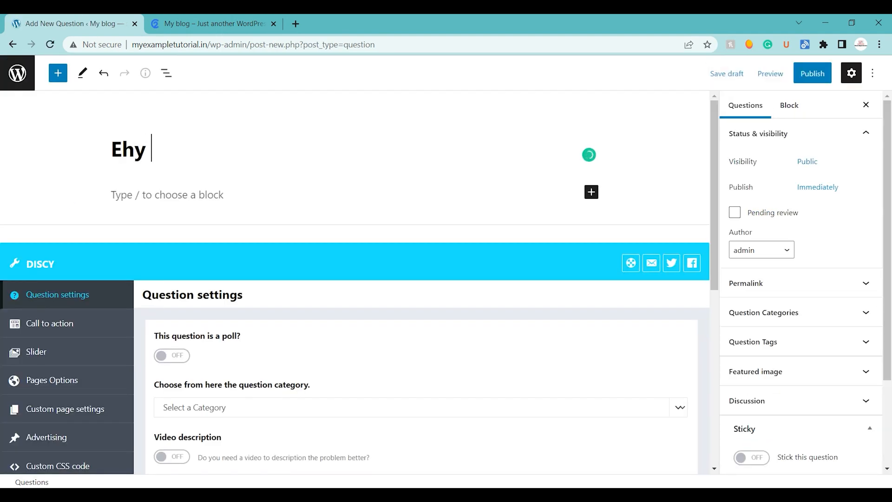
key("BackSpace")
key("BackSpace")
key("BackSpace")
key("BackSpace")
key("BackSpace")
key("BackSpace")
key("BackSpace")
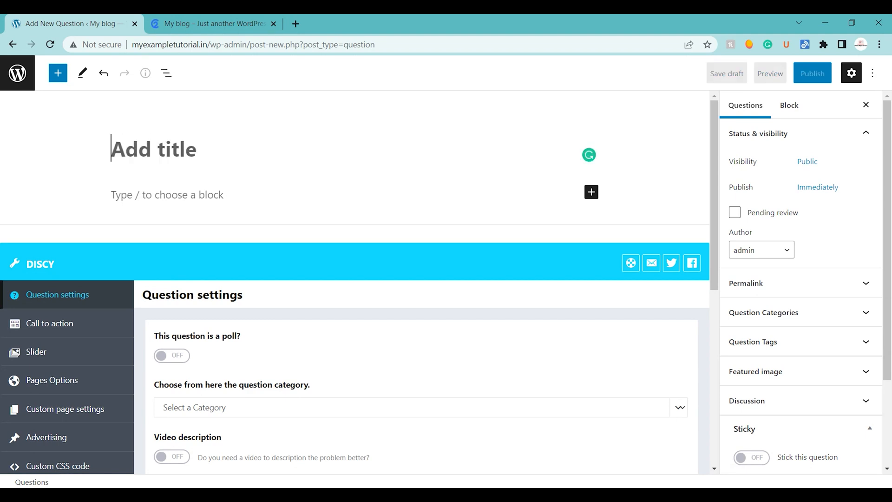
Enter "Best Mba Cooleage In bangalore" as the title of the new question.
type("Be")
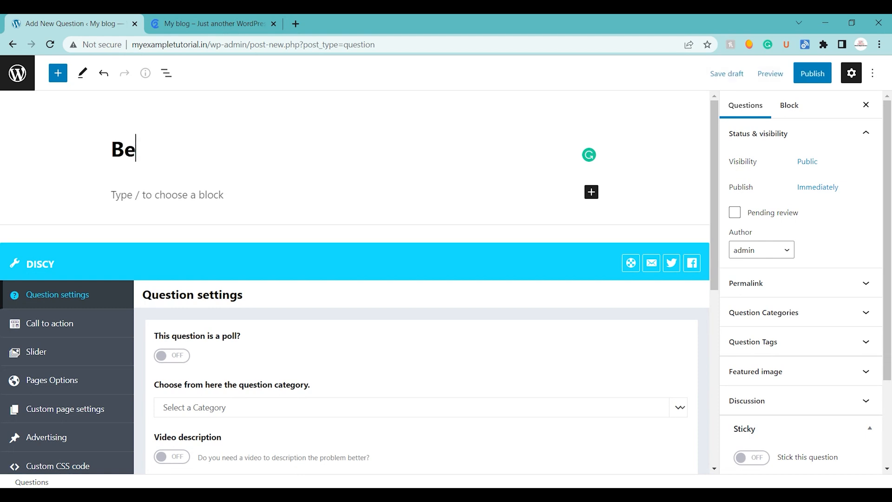
type("st Mba Cooleagew")
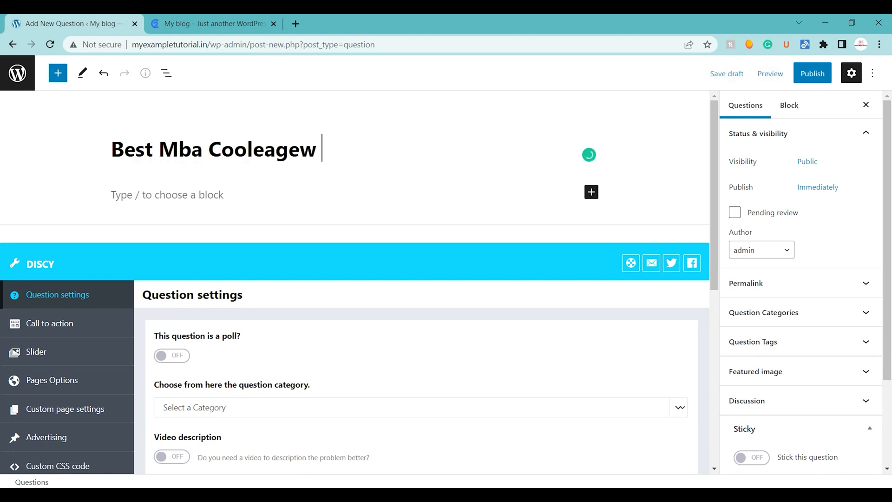
key("BackSpace")
type("In ")
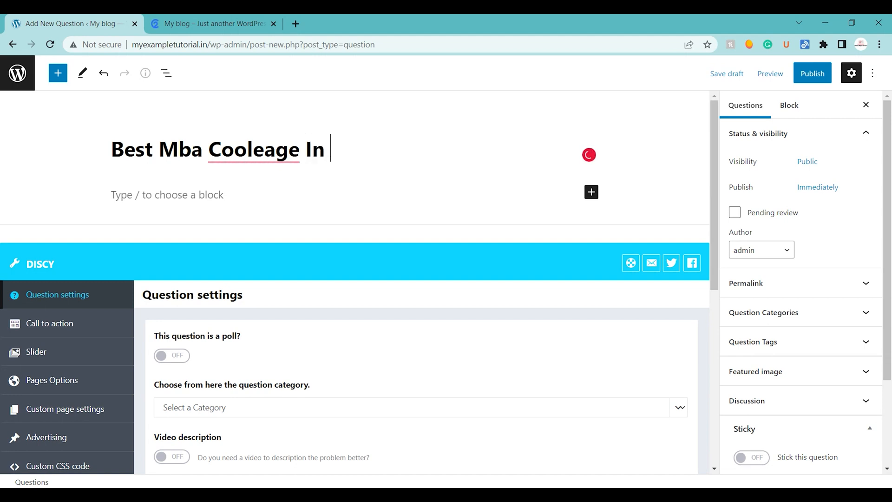
type("bangalote")
key("BackSpace")
key("BackSpace")
key("BackSpace")
key("BackSpace")
type("lore")
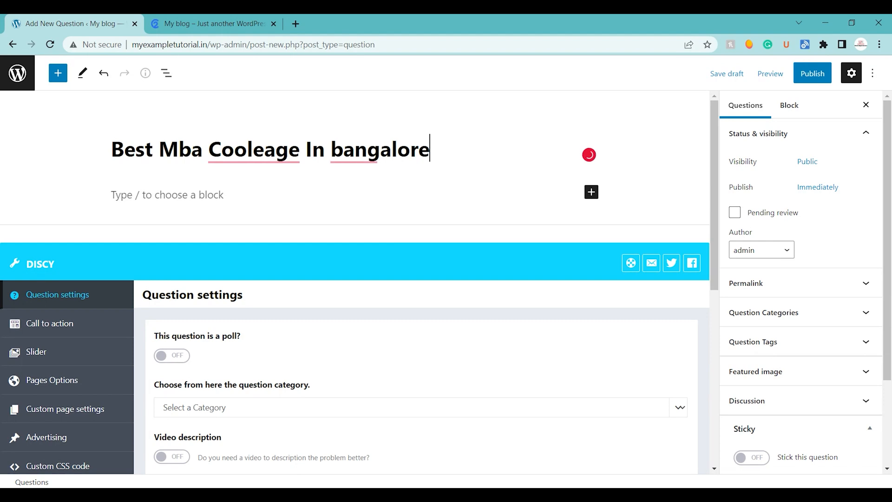
Correct the spelling and capitalization of the question title so it reads "Best Mba College In Bangalore".
mouse_move(254, 149)
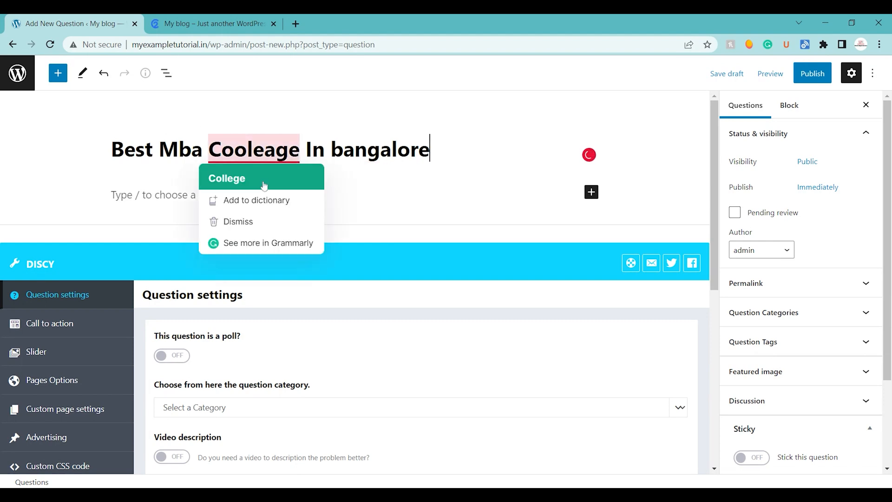
left_click(229, 175)
left_click(326, 150)
key("BackSpace")
type("B")
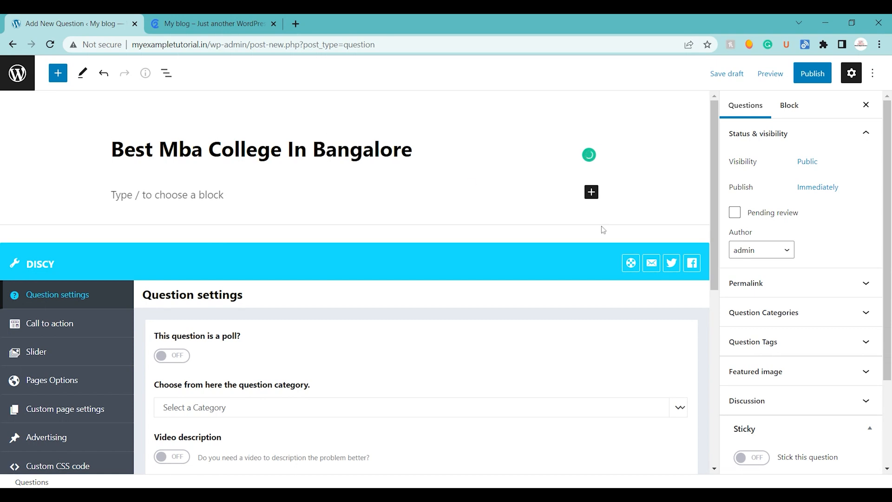
Set the question's category to MBA in the Discy question settings.
scroll(799, 278, "down", 1)
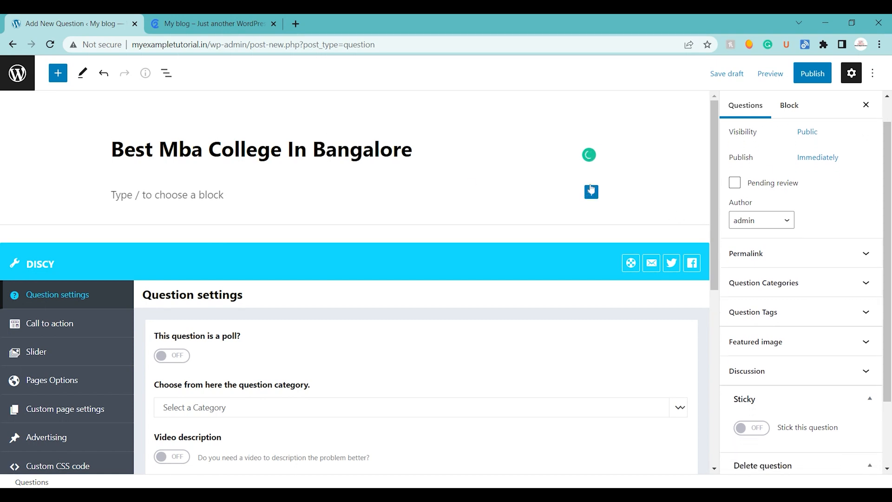
left_click_drag(715, 158, 735, 253)
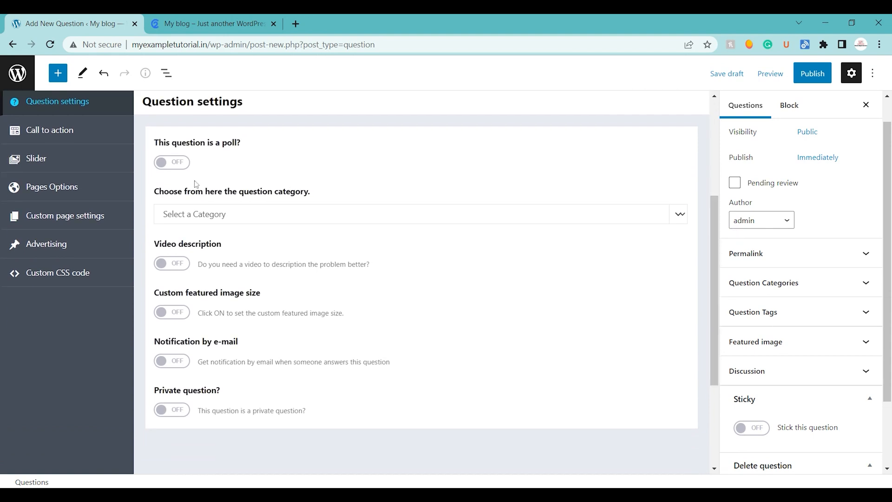
left_click(242, 224)
left_click(221, 246)
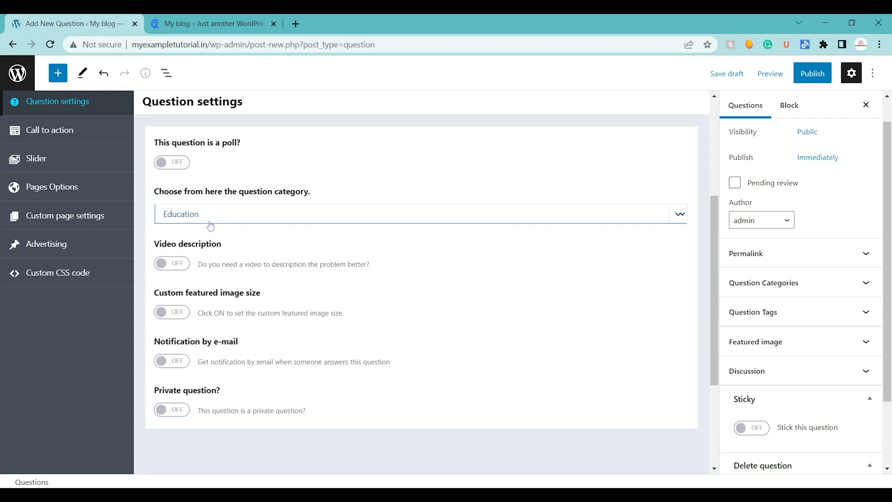
left_click(209, 226)
left_click(206, 256)
Try the video description, custom featured image size, e-mail notification and private question options, leaving each one off.
left_click(181, 268)
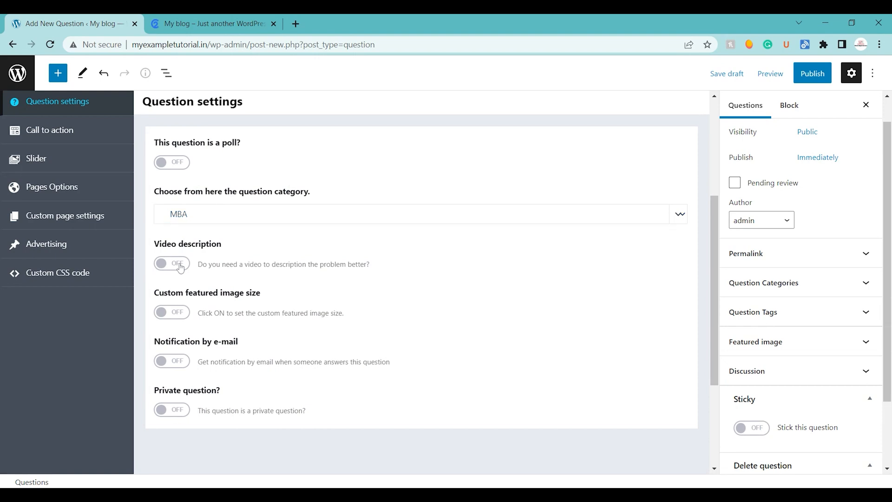
left_click(168, 268)
left_click(178, 314)
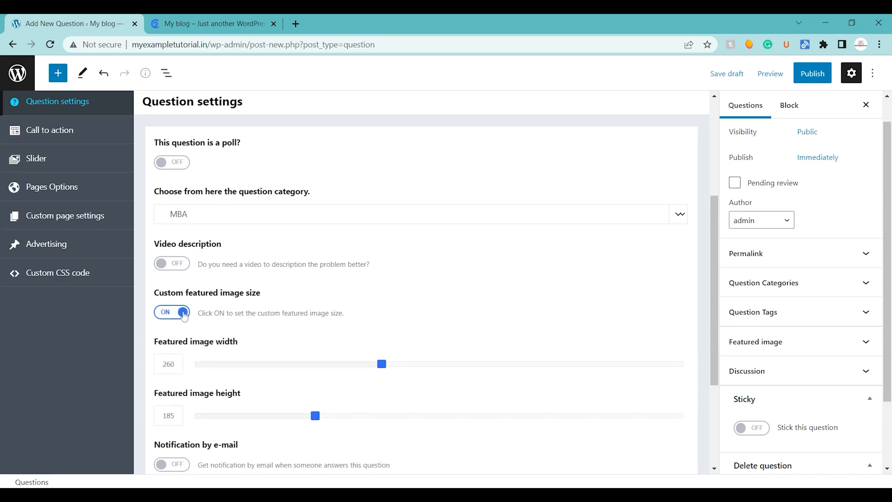
left_click(177, 314)
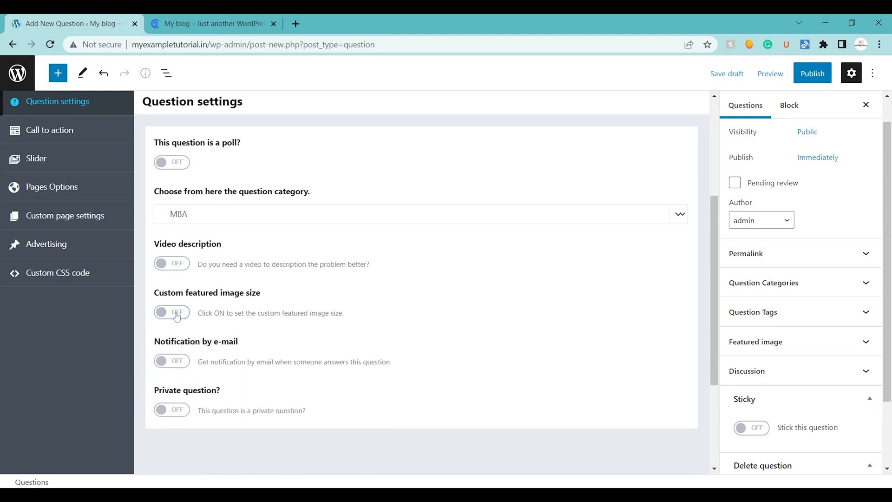
left_click(175, 359)
left_click(165, 361)
left_click(171, 411)
left_click(171, 414)
Enable the custom call to action and the custom slider for the question.
scroll(714, 162, "up", 4)
left_click(75, 335)
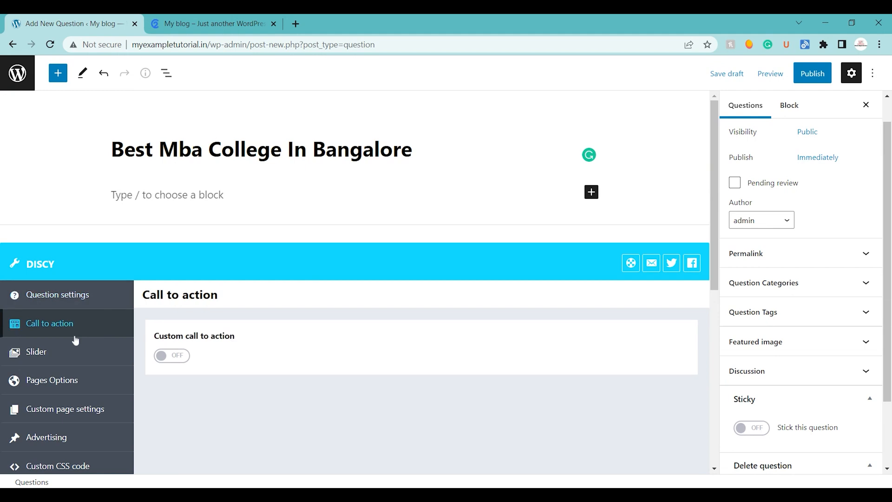
scroll(718, 215, "down", 1)
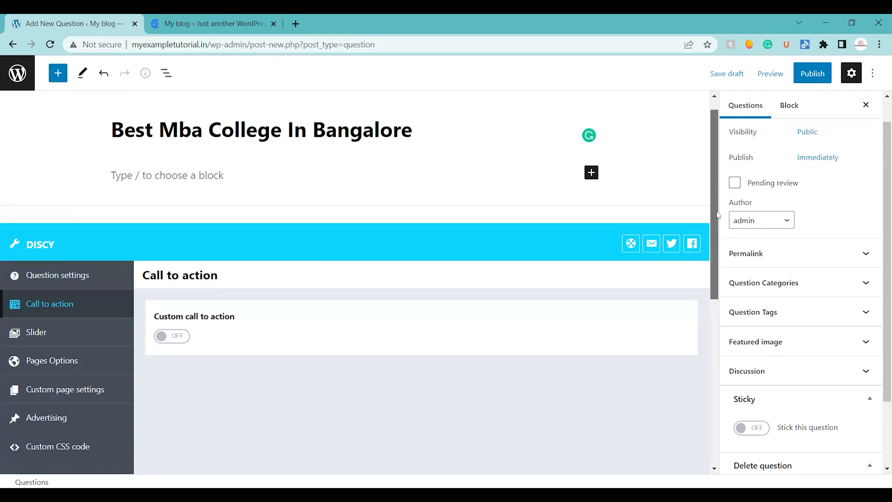
scroll(569, 265, "down", 3)
left_click(179, 169)
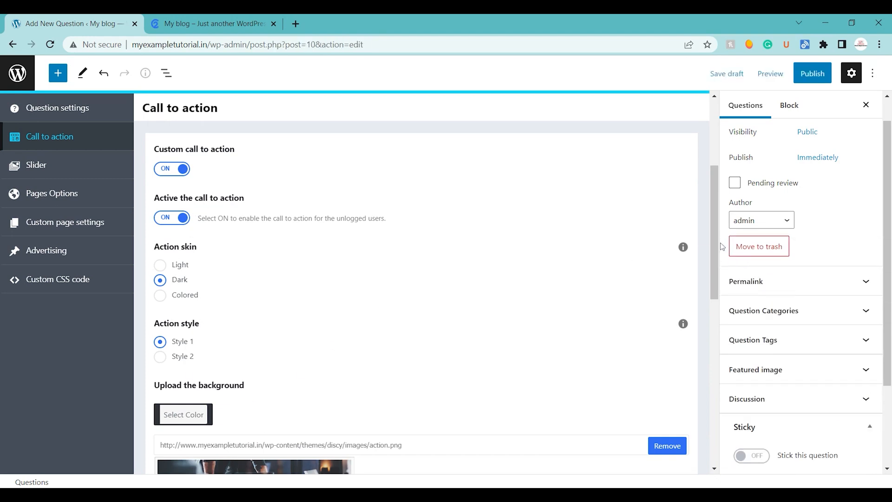
left_click_drag(722, 246, 718, 34)
mouse_move(714, 200)
left_mouse_down()
mouse_move(710, 389)
mouse_move(719, 139)
mouse_move(728, 201)
left_mouse_up()
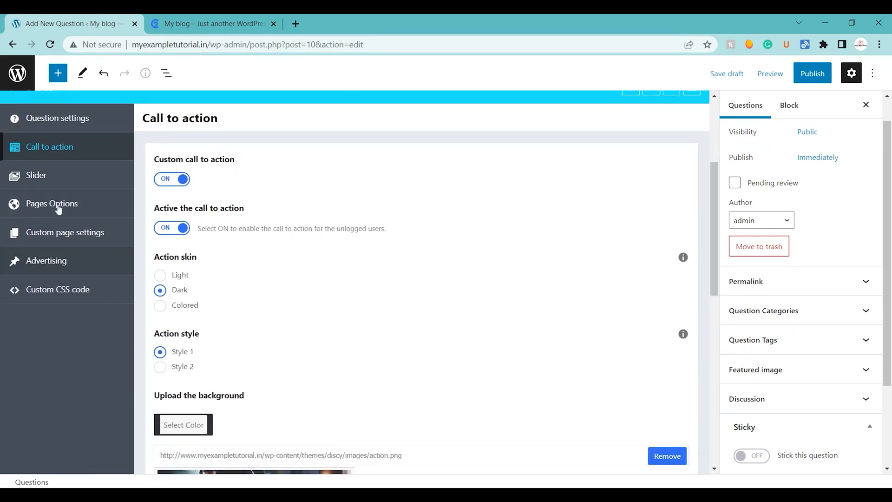
left_click(50, 182)
left_click(175, 178)
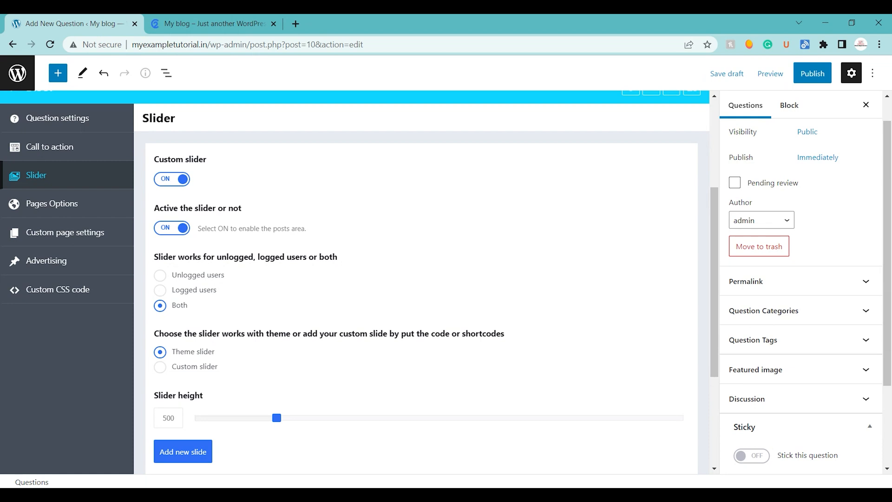
Look through the page options, custom page and advertising settings, and publish the question.
left_click(36, 210)
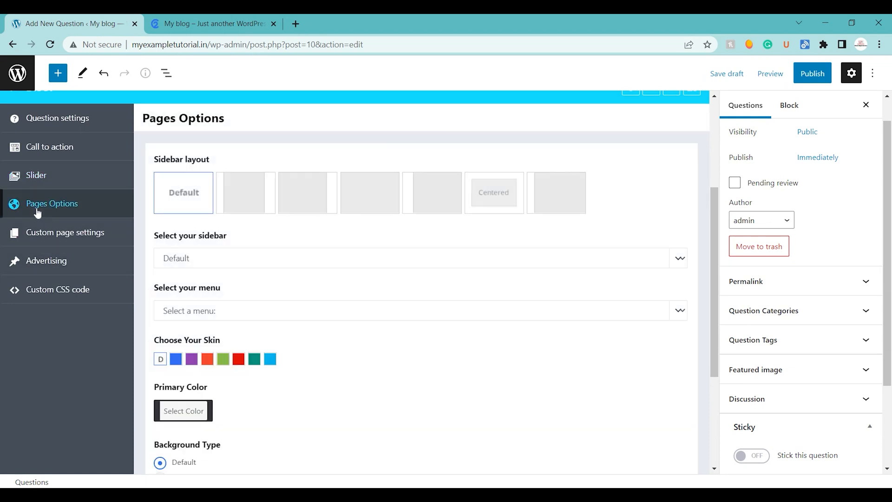
left_click(53, 234)
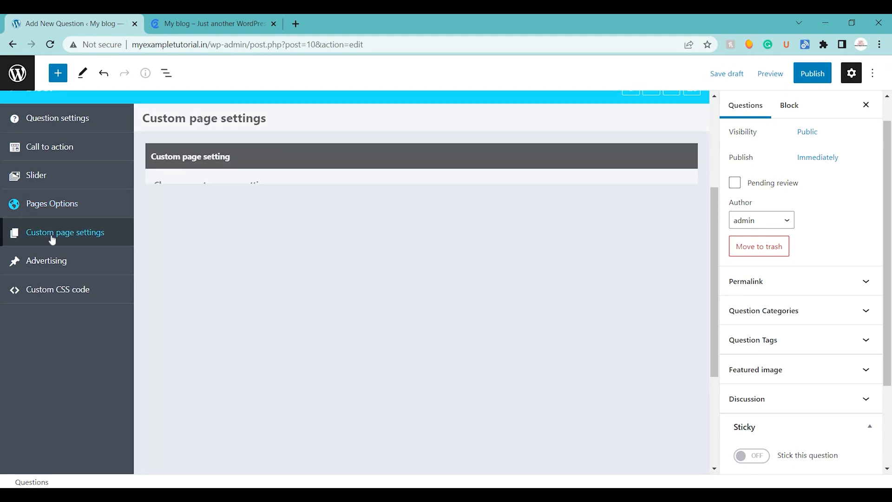
left_click(47, 266)
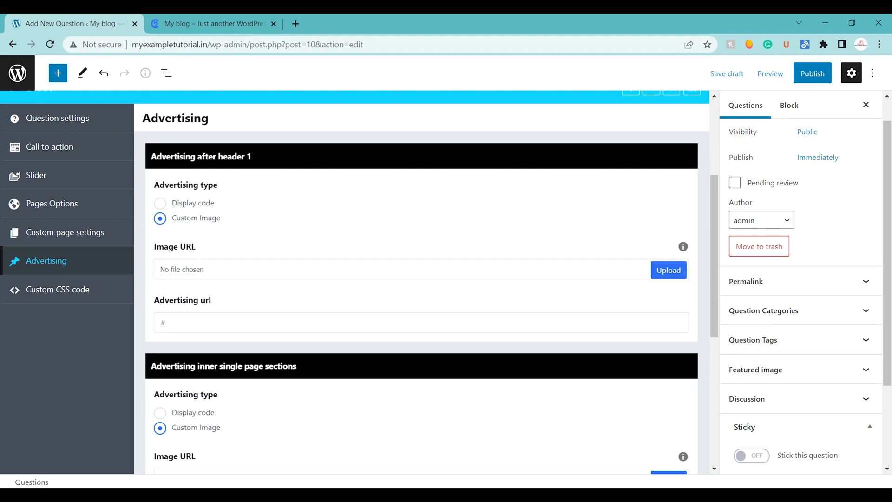
left_click(813, 77)
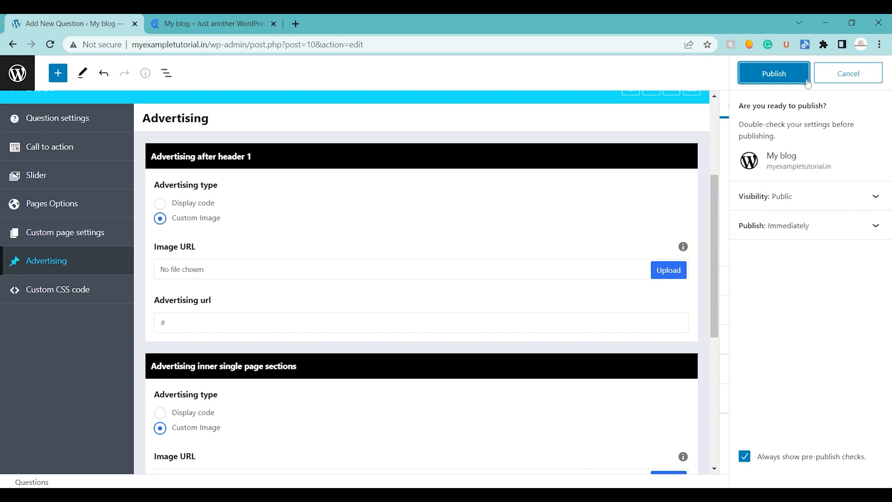
left_click(776, 80)
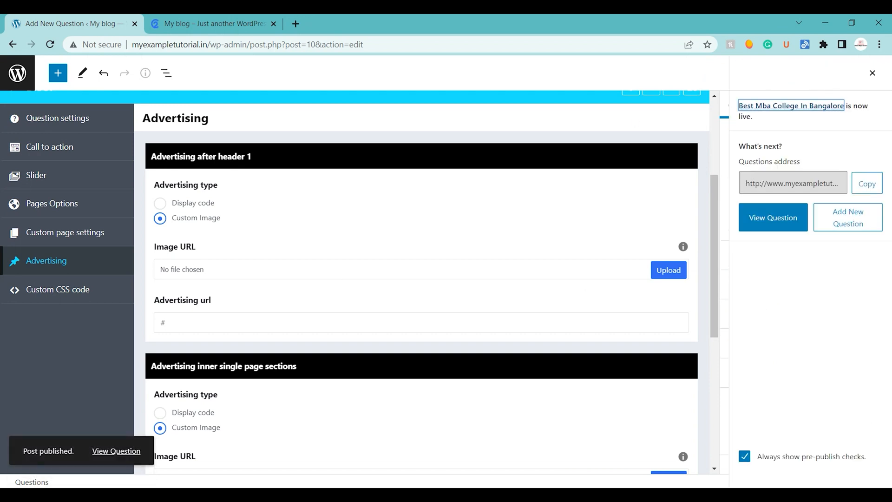
Upload Blue-And-Yellow-Modern-We-Are-Hiring-LinkedIn-Post.png and use it as the custom image for "Advertising after header 1".
left_click(656, 274)
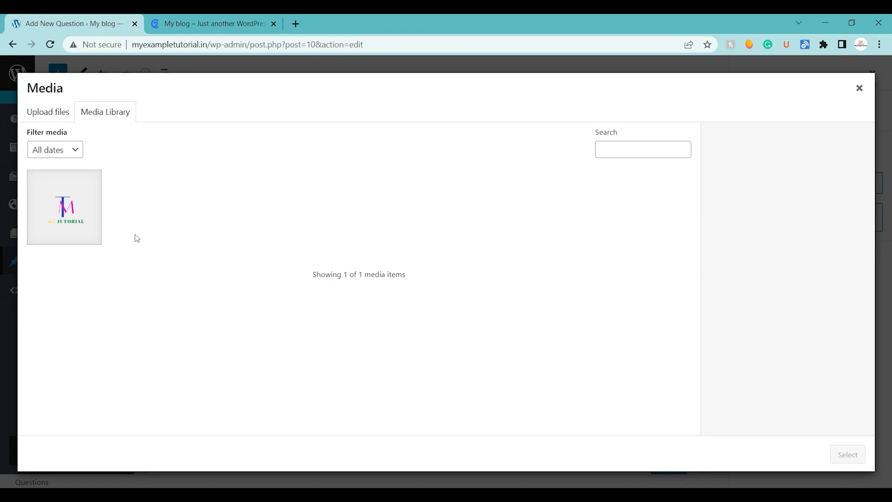
left_click(58, 119)
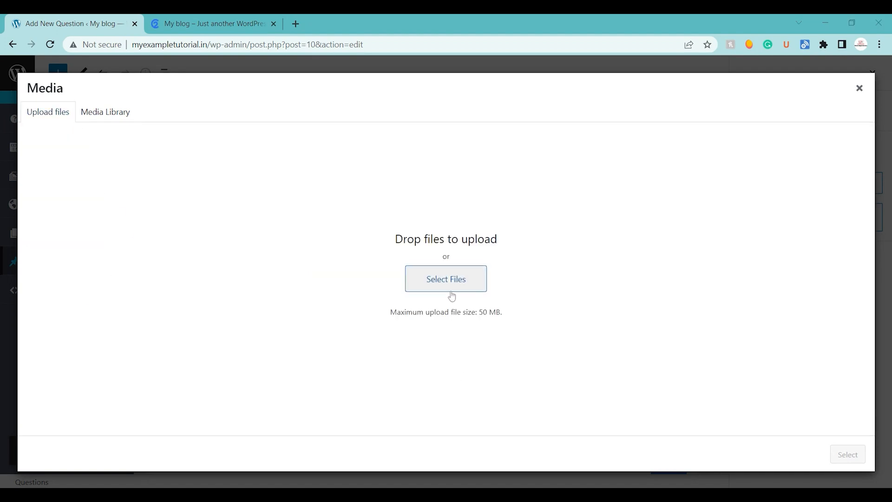
left_click(452, 295)
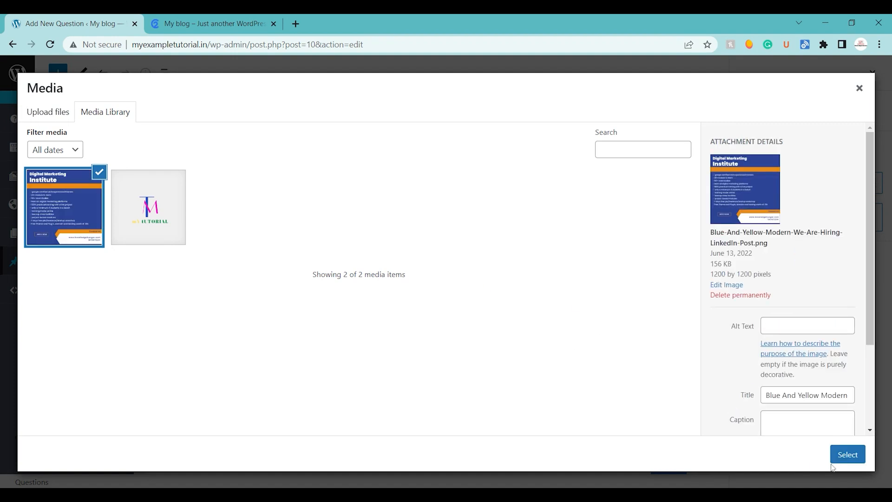
left_click(847, 455)
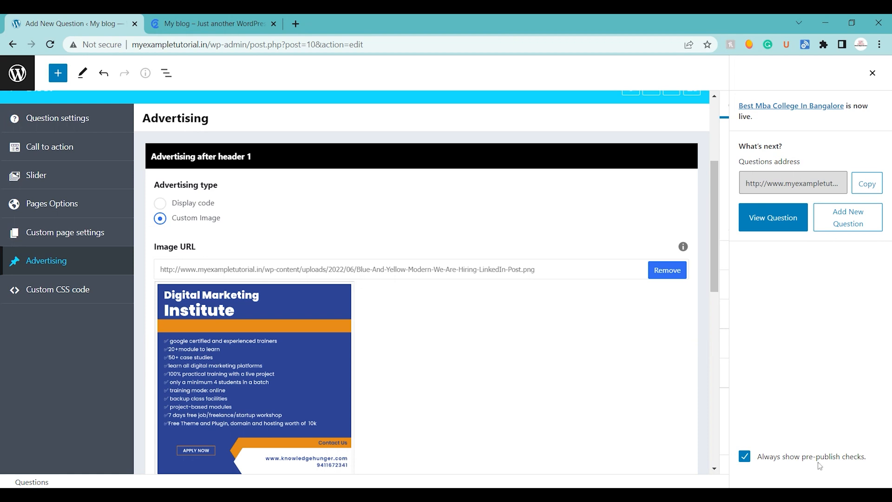
Set the advertising URL under "Advertising after header 1" to knowledgehunger.com and update the published question.
left_click_drag(715, 285, 726, 370)
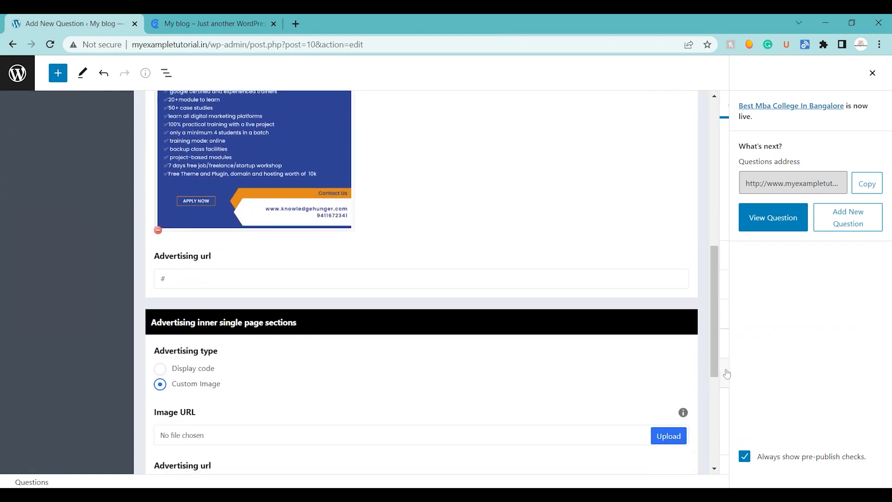
left_click(165, 279)
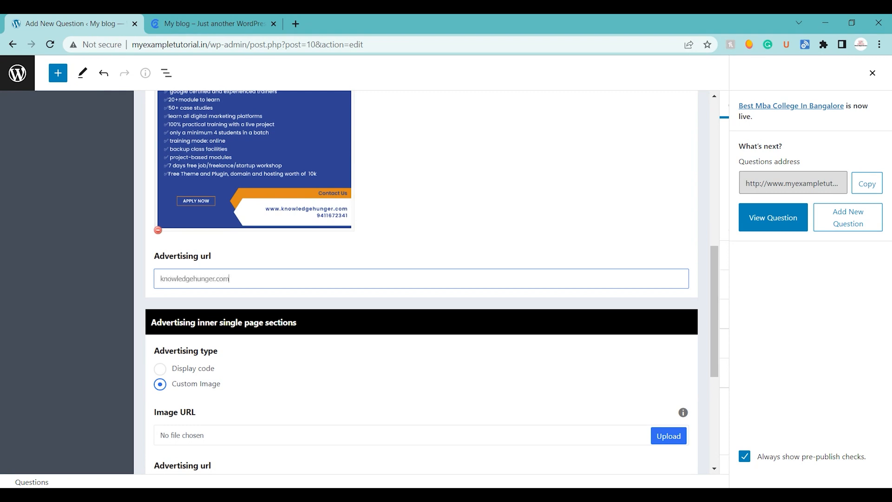
left_click_drag(714, 261, 401, 63)
left_click(712, 111)
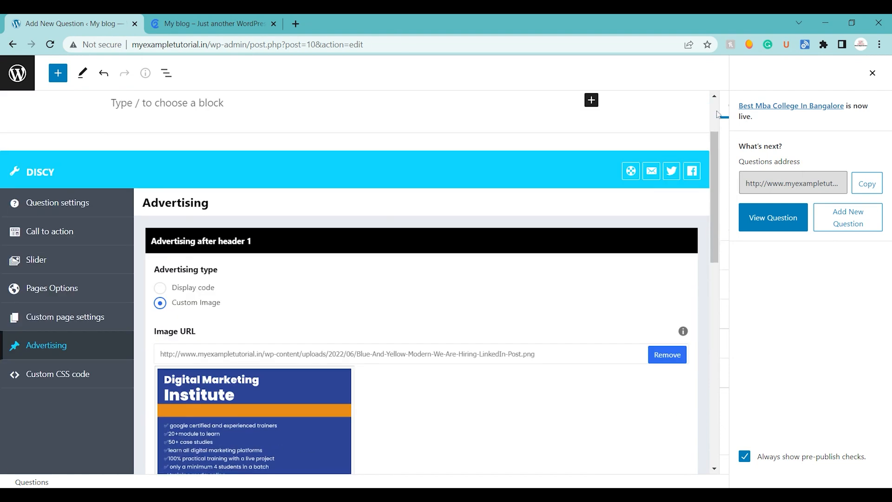
left_click(715, 117)
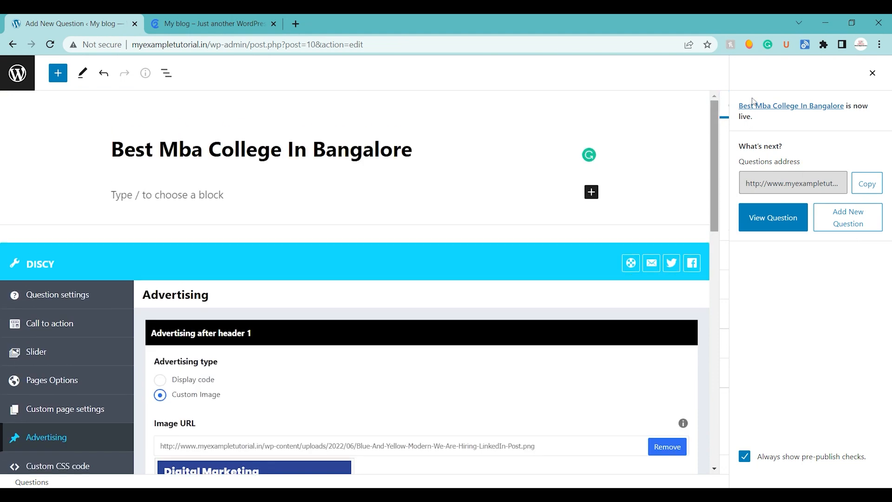
left_click(874, 73)
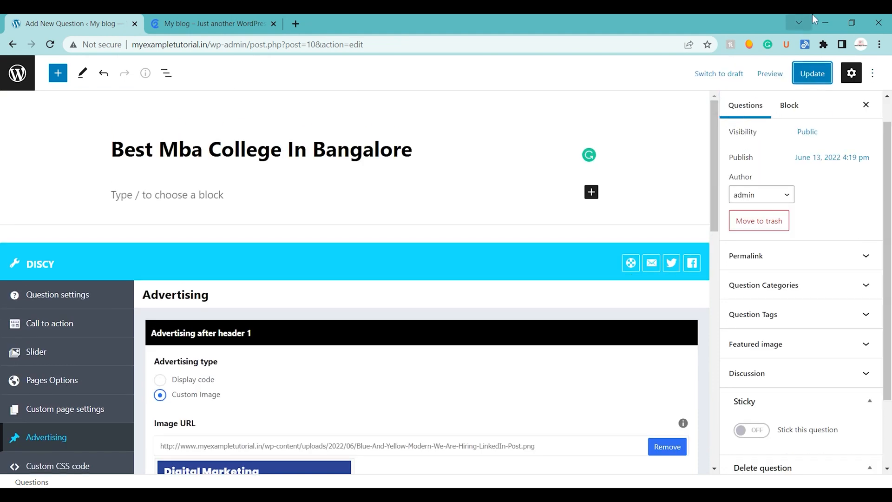
left_click(813, 69)
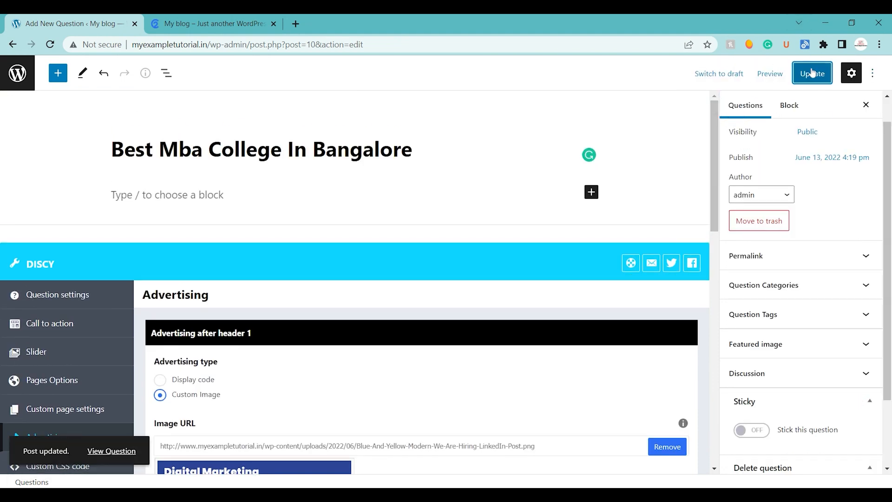
Revert the question to draft and publish it again.
left_click(724, 78)
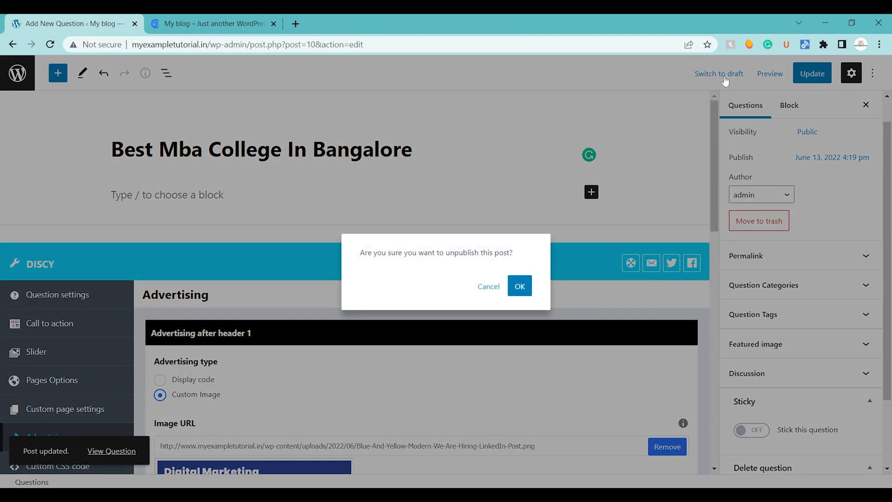
left_click(521, 287)
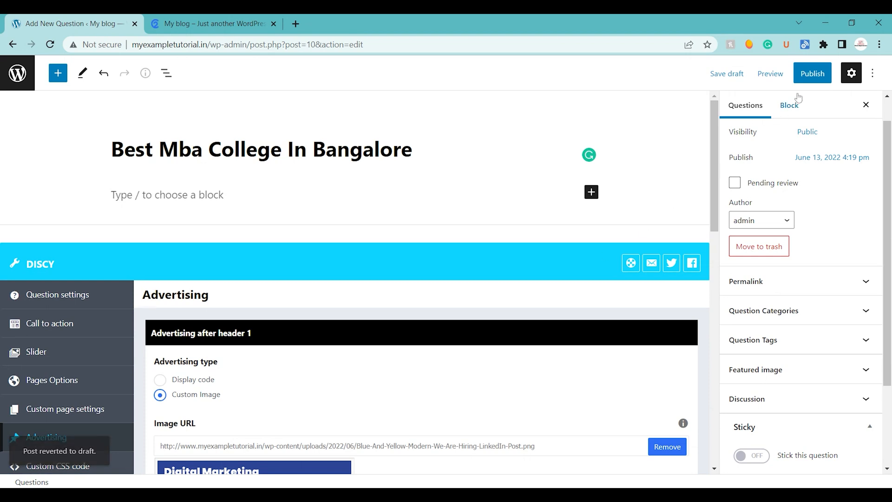
left_click(813, 73)
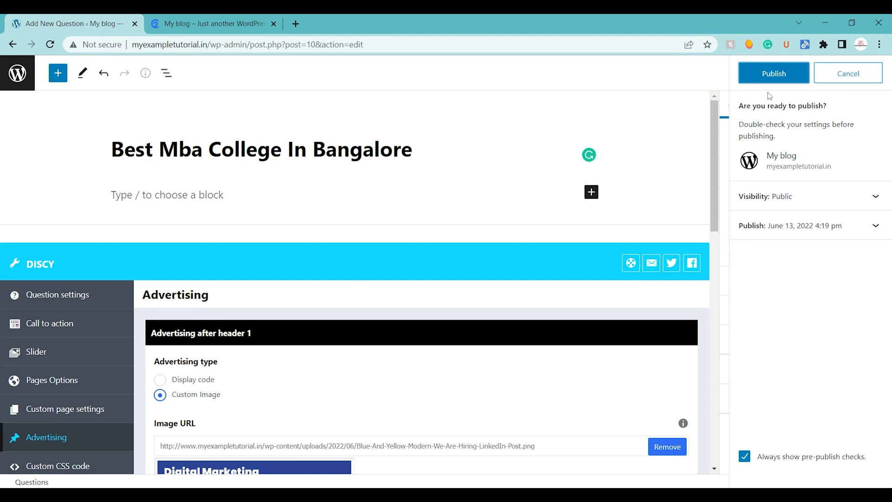
left_click(771, 75)
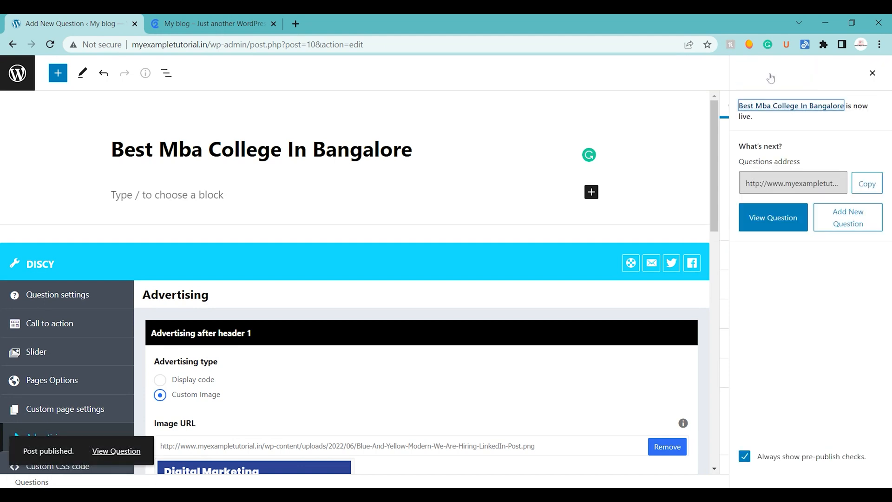
View the published question page and examine its advertisement, question details and answer form.
left_click(772, 216)
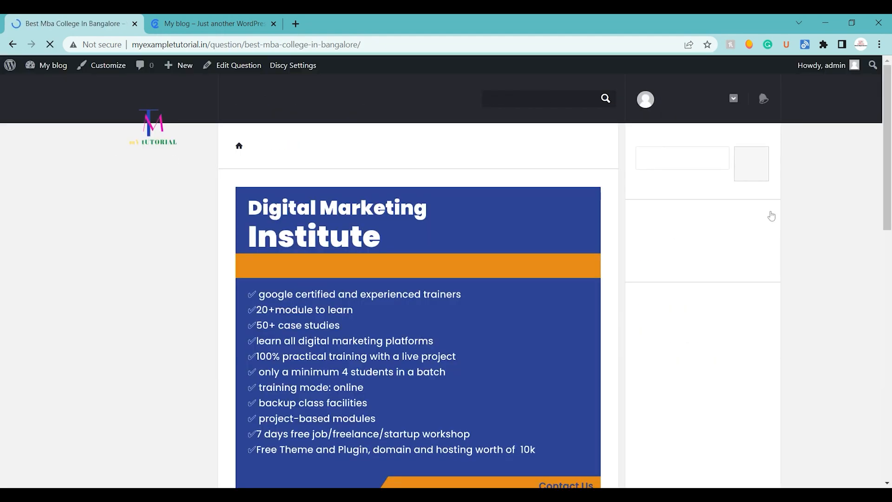
scroll(771, 215, "down", 10)
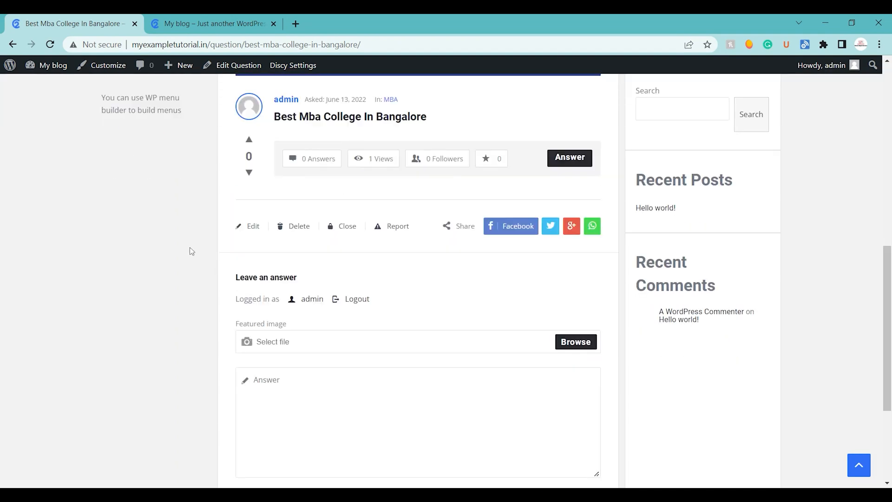
left_click_drag(886, 309, 591, 48)
left_click_drag(886, 297, 886, 109)
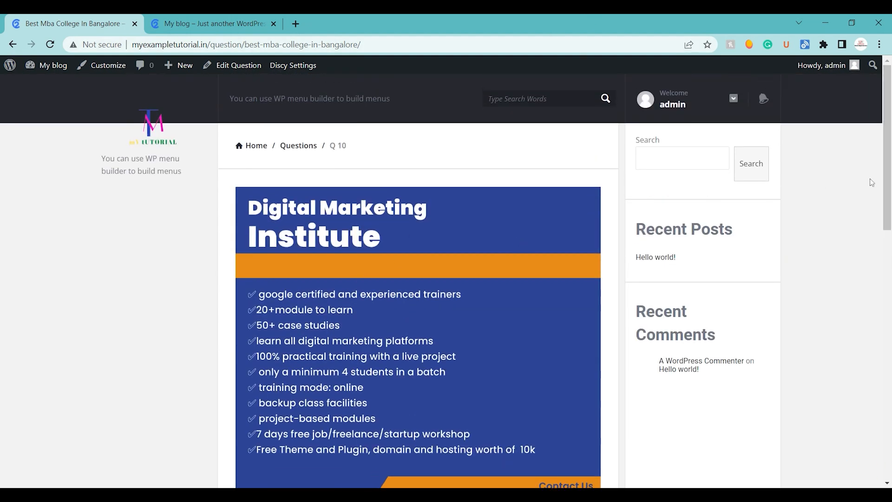
left_click_drag(887, 112, 886, 152)
Test the advertisement image's link and return to the question page to view the question below it.
left_click(459, 250)
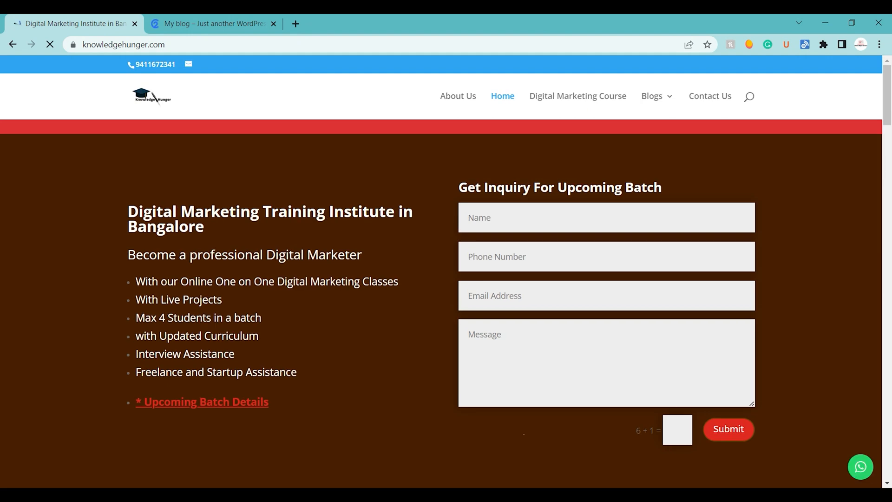
left_click(13, 44)
scroll(439, 266, "down", 5)
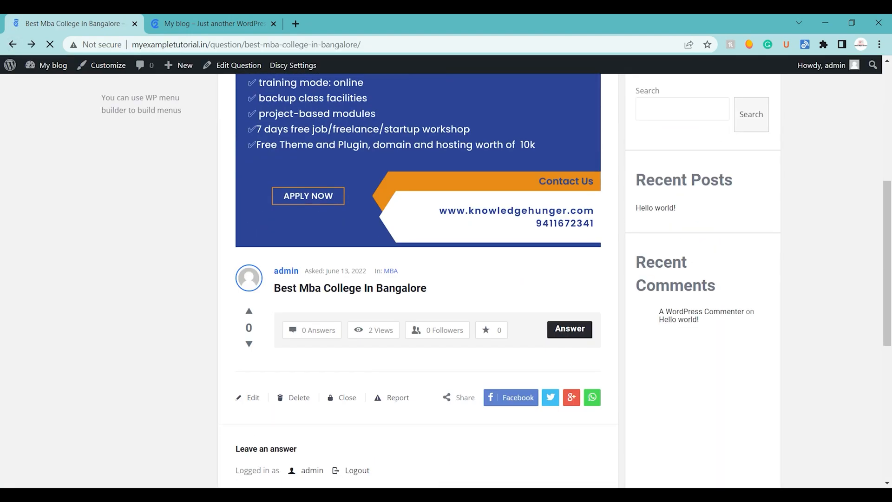
Review the advertisement on the question page, and return to the question editor to look through its advertising sections.
scroll(295, 180, "up", 5)
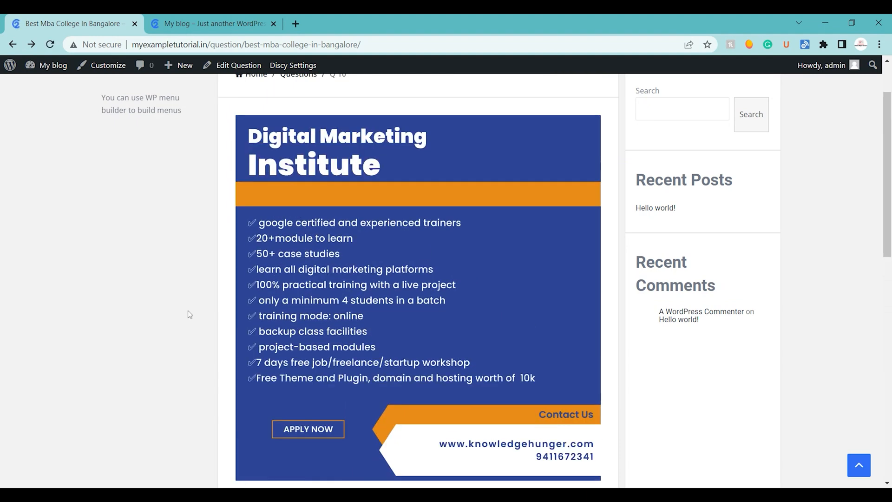
left_click_drag(889, 219, 890, 260)
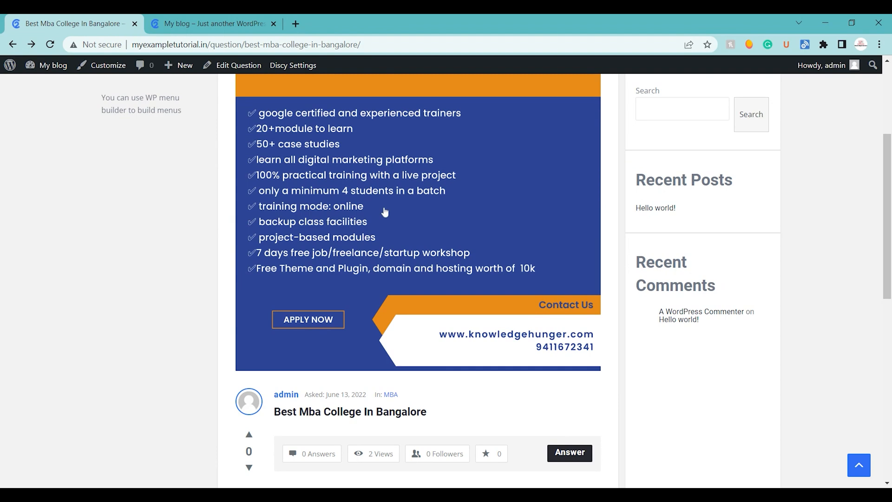
left_click(149, 19)
left_click(33, 19)
left_click(7, 47)
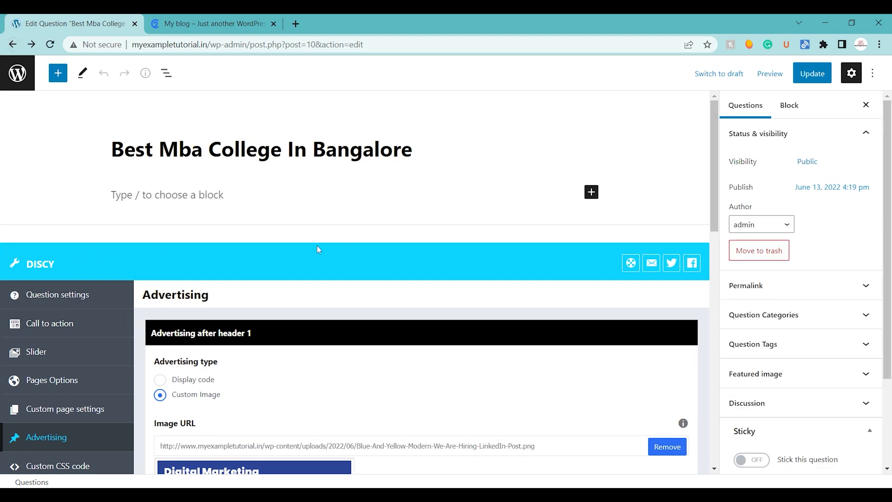
mouse_move(715, 165)
left_mouse_down()
mouse_move(720, 304)
mouse_move(717, 166)
left_mouse_up()
left_click_drag(713, 225, 714, 456)
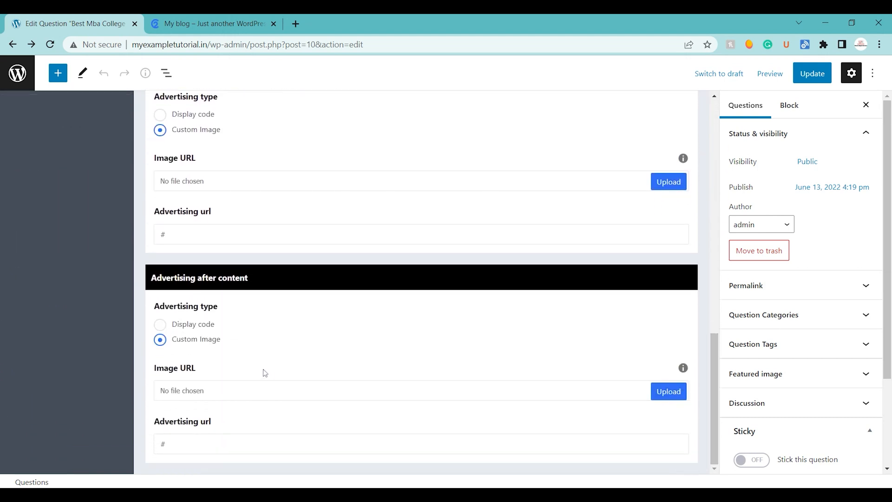
left_click(716, 104)
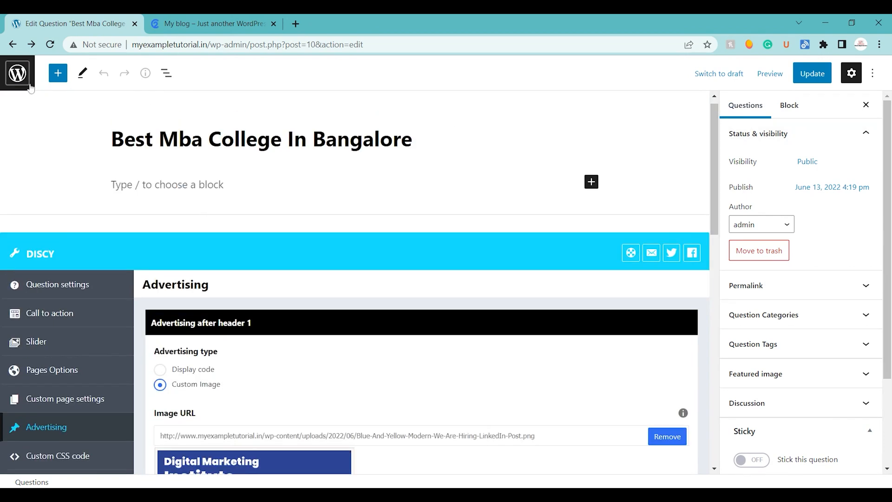
Check the live site's home page and the Uncategorized category page with its category filter, and return to the home page.
left_click(210, 14)
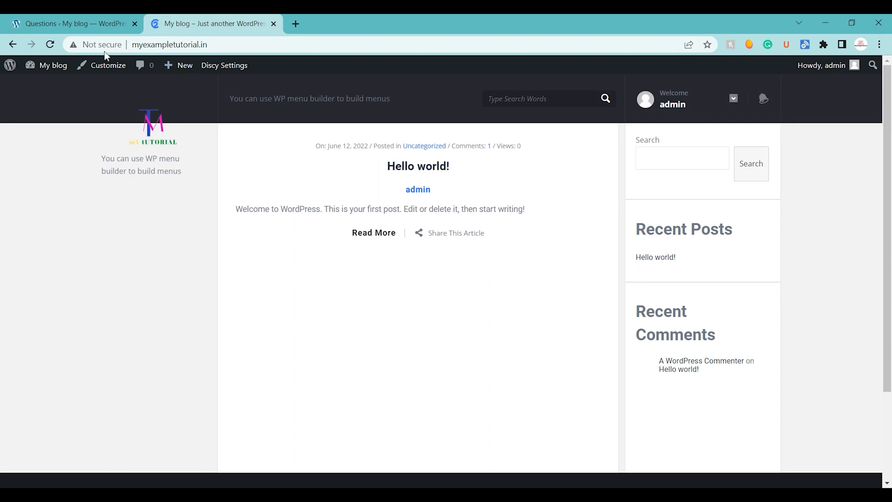
left_click(47, 66)
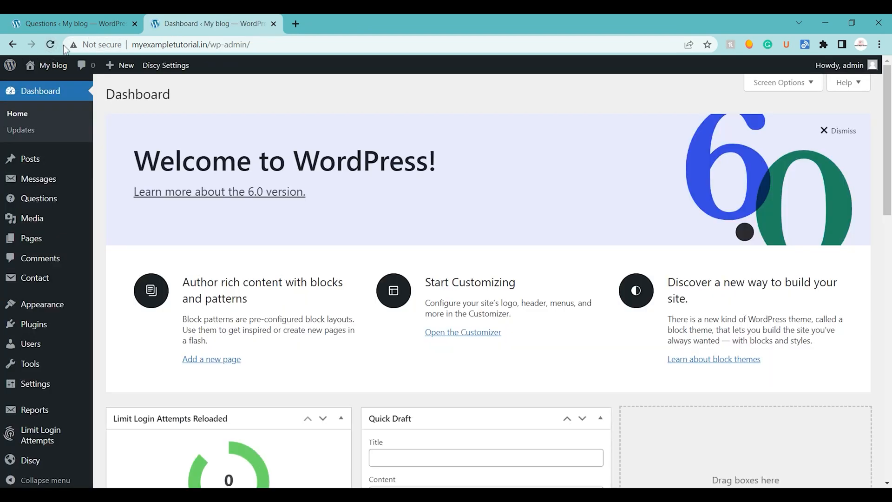
left_click(51, 66)
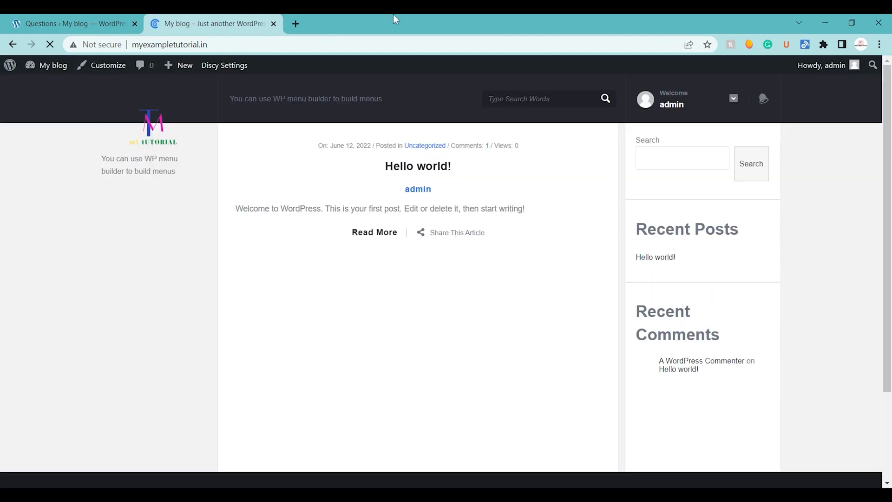
left_click(424, 147)
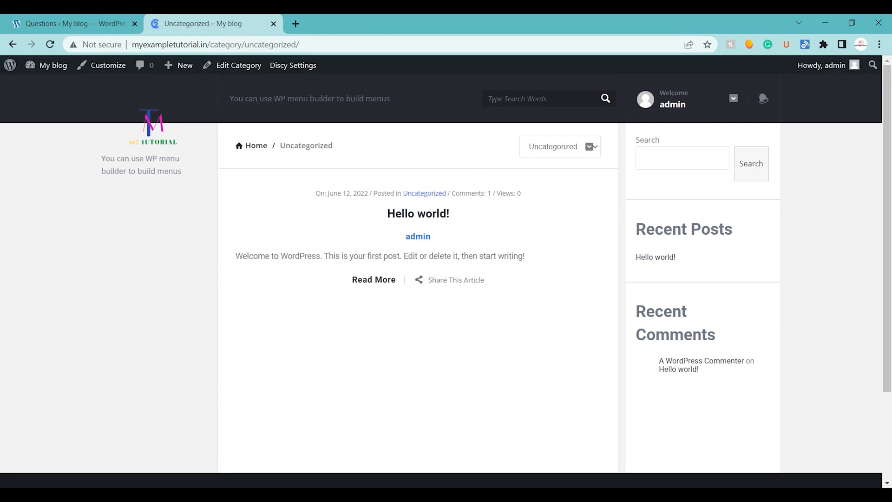
left_click(545, 156)
left_click(547, 165)
left_click(162, 126)
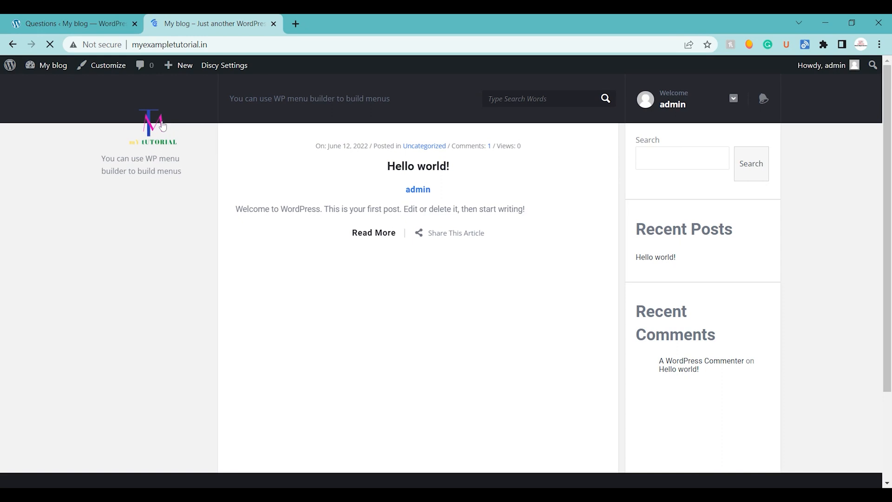
Search the live site for "mba" and open the question Best Mba College In Bangalore.
left_click(537, 103)
type("mba")
key("Return")
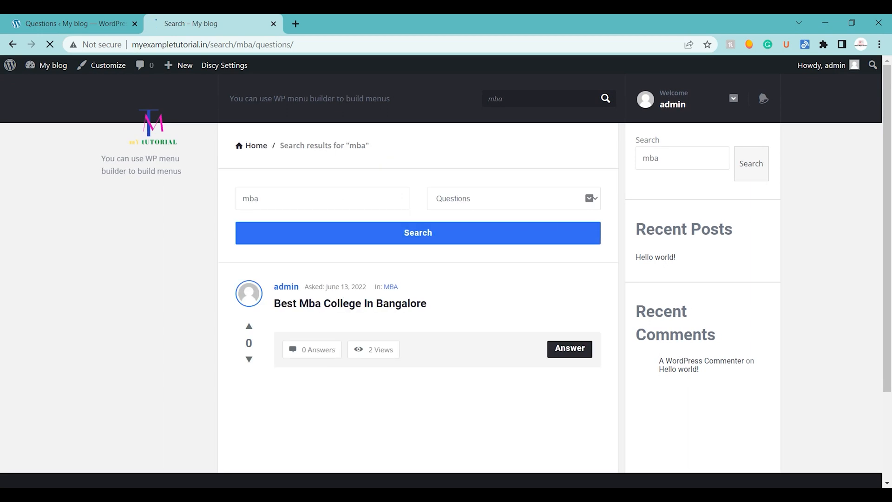
left_click(289, 306)
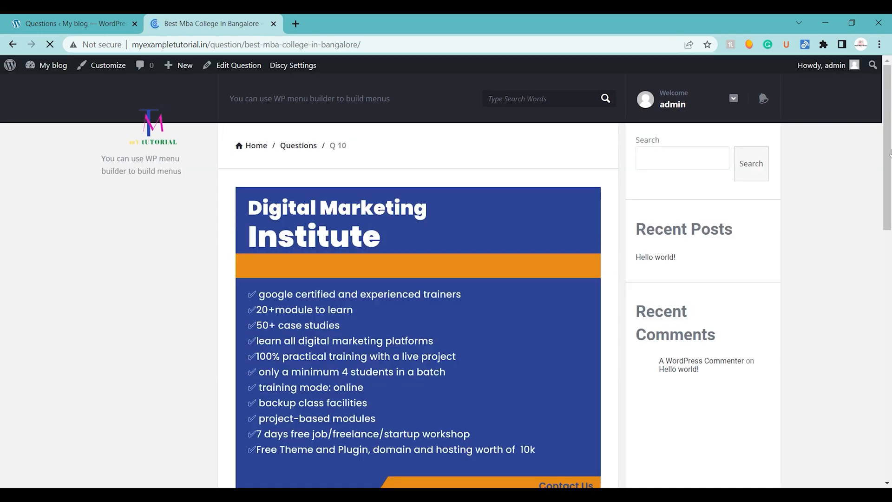
Look over the question page and try to upvote the question.
scroll(289, 309, "down", 10)
scroll(418, 278, "up", 3)
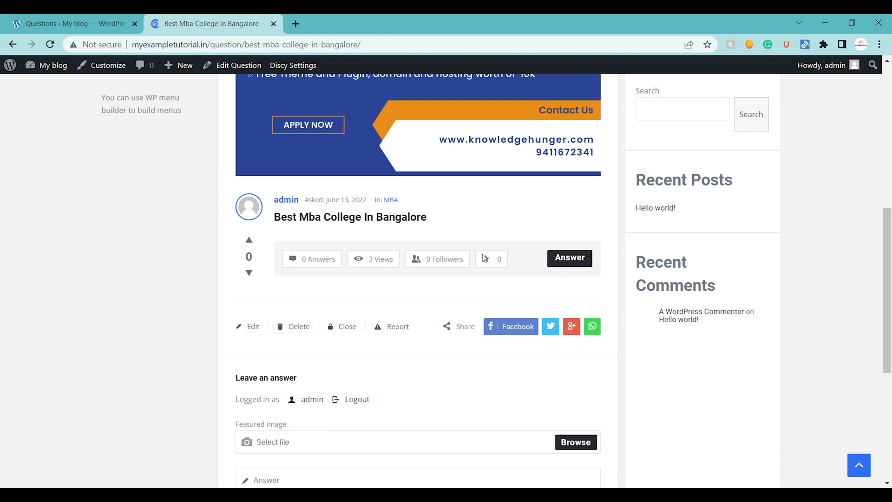
left_click(249, 240)
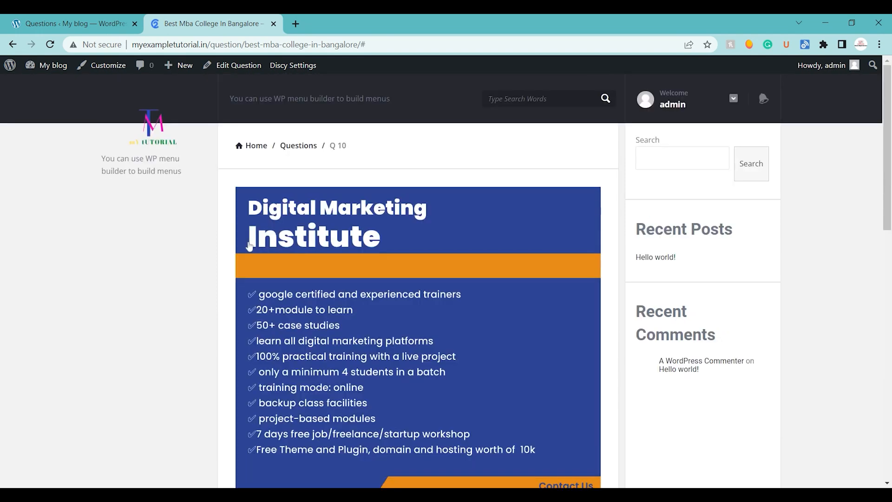
Open the question's front-end edit form, enter the tag "best mba colleage" and try to submit the form.
scroll(247, 242, "down", 4)
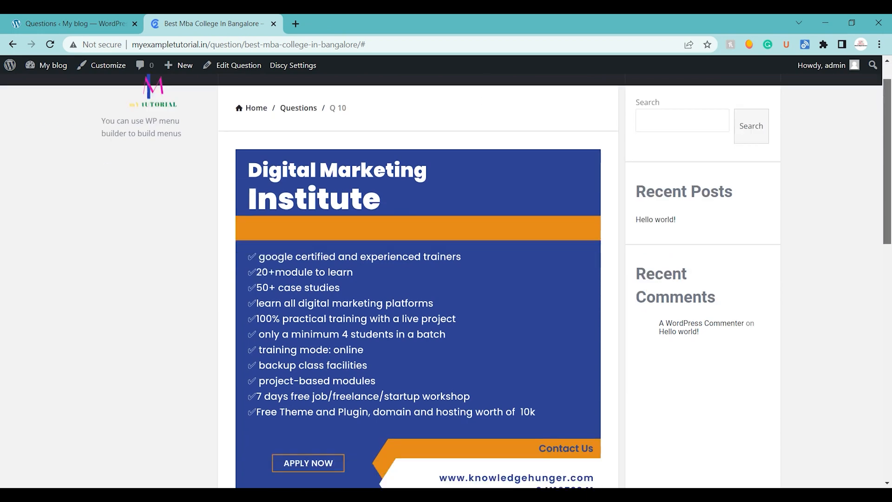
scroll(247, 242, "down", 5)
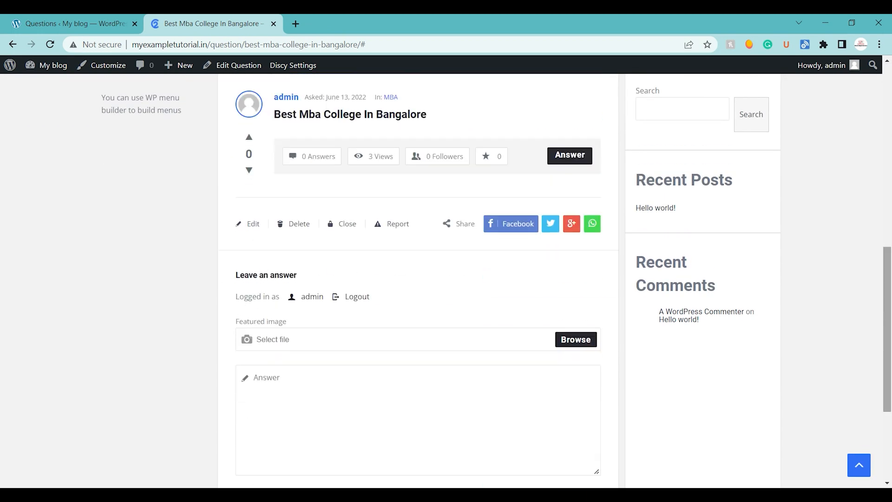
left_click(255, 225)
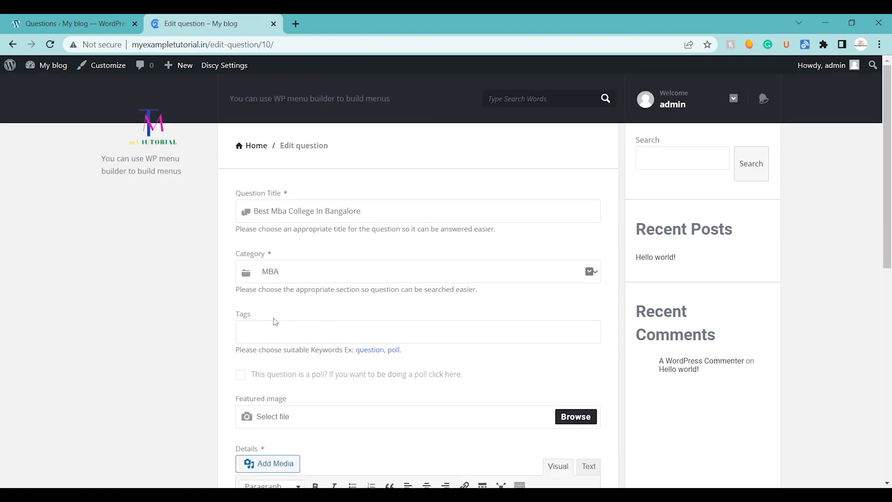
left_click_drag(887, 94, 888, 121)
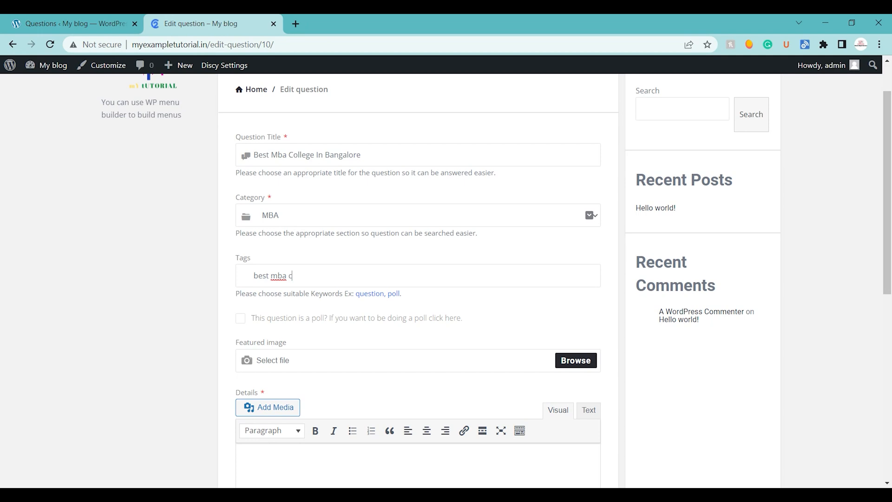
key("BackSpace")
key("BackSpace")
type("ge")
key("Return")
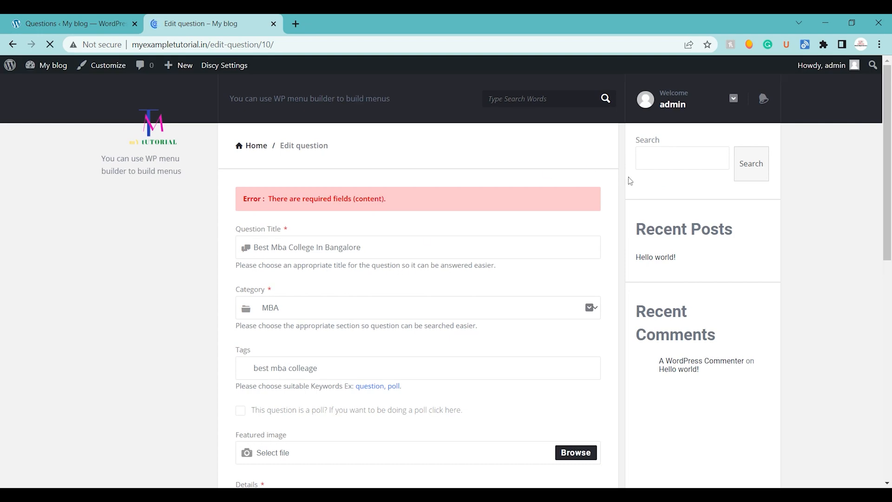
Review the rest of the edit form and try to submit it again with the Details field left empty.
left_click_drag(888, 185, 888, 301)
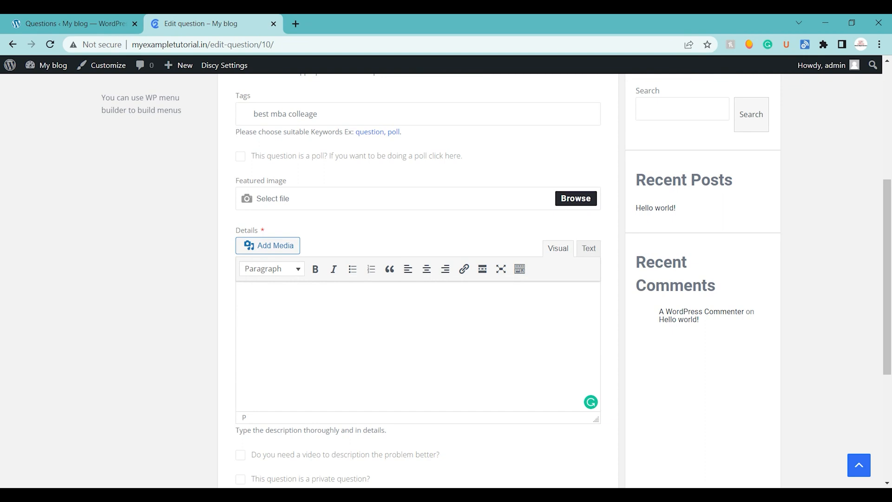
left_click_drag(888, 284, 888, 390)
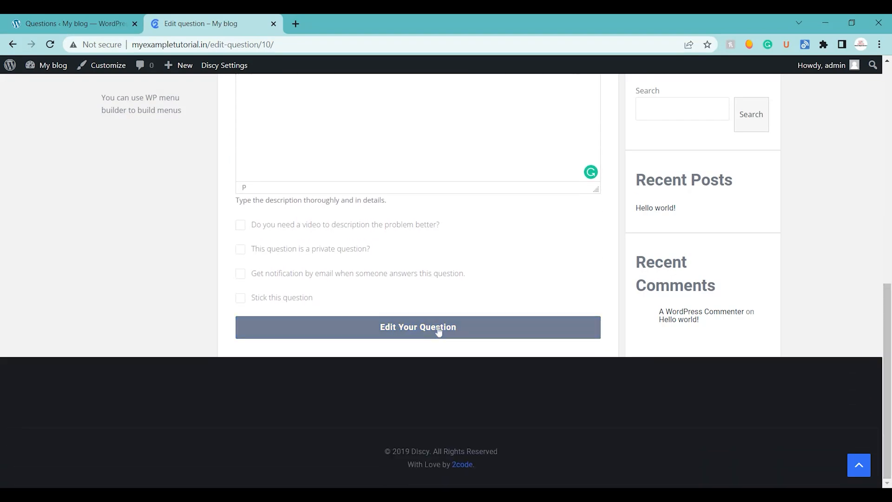
left_click(418, 327)
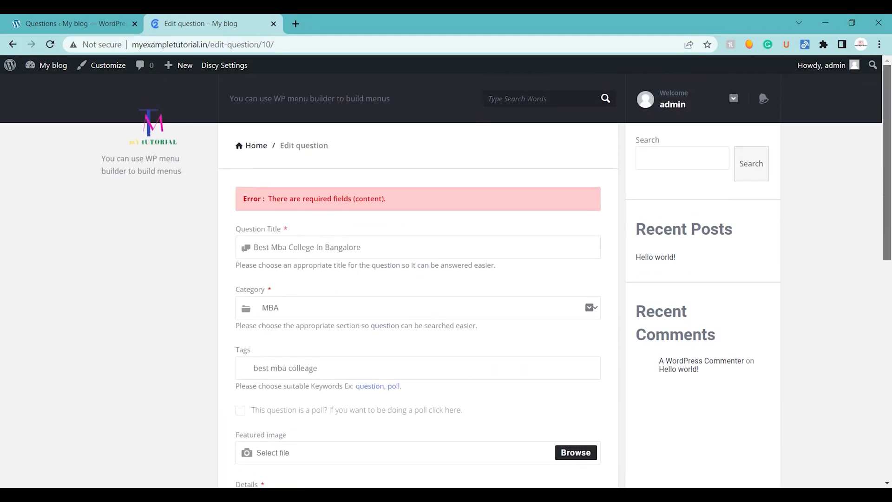
Open the Hello world! post from the home page, view its comments and comment form, and test the commenter's link.
left_click(170, 131)
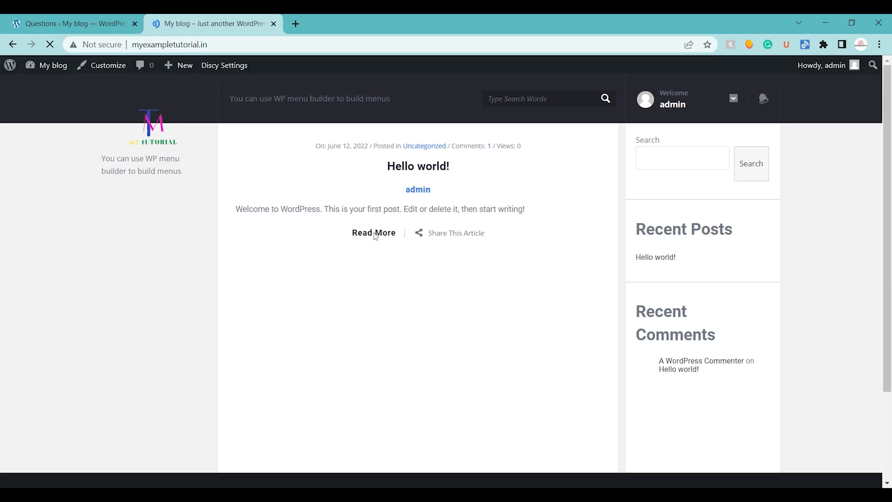
left_click(376, 234)
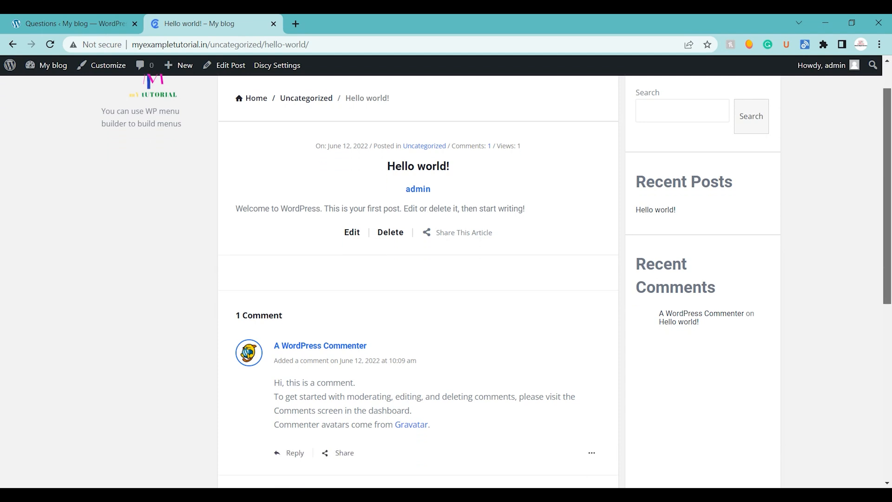
scroll(655, 218, "down", 3)
scroll(890, 268, "down", 3)
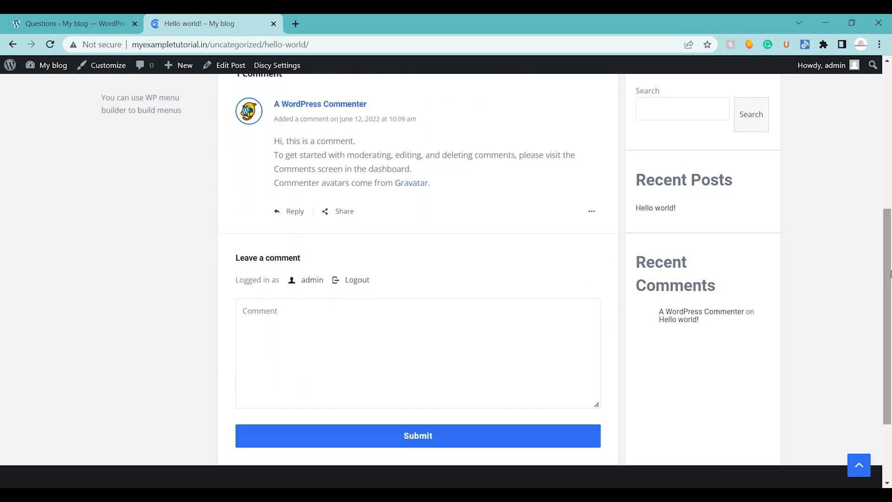
scroll(890, 267, "down", 2)
left_click_drag(888, 337, 887, 172)
left_click(285, 394)
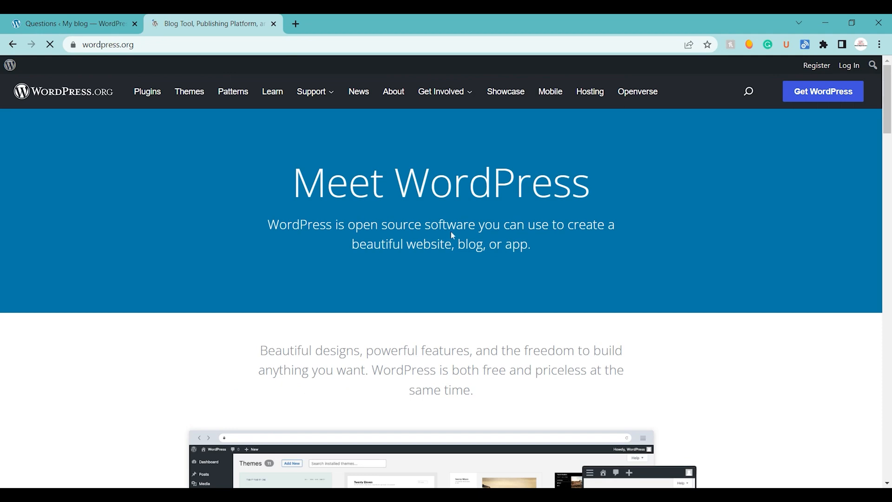
left_click(11, 45)
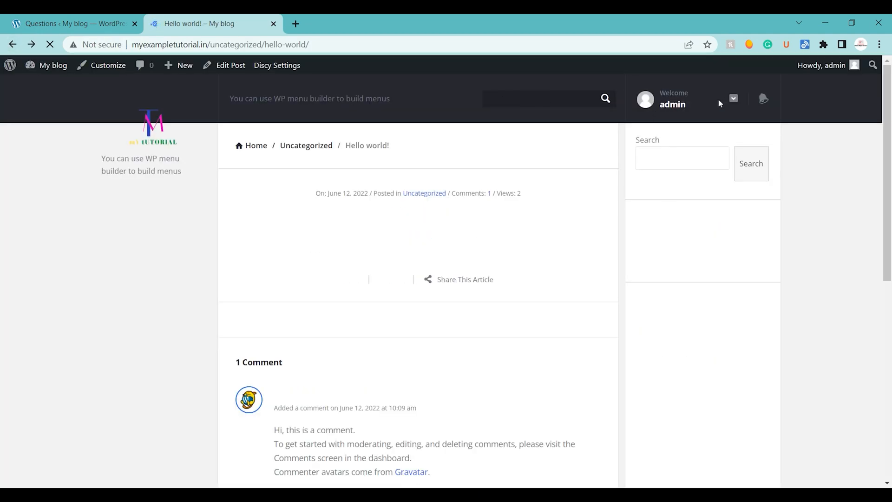
Open the logged-in user's profile page and examine its tabs, activity counters and follower sections.
left_click(733, 99)
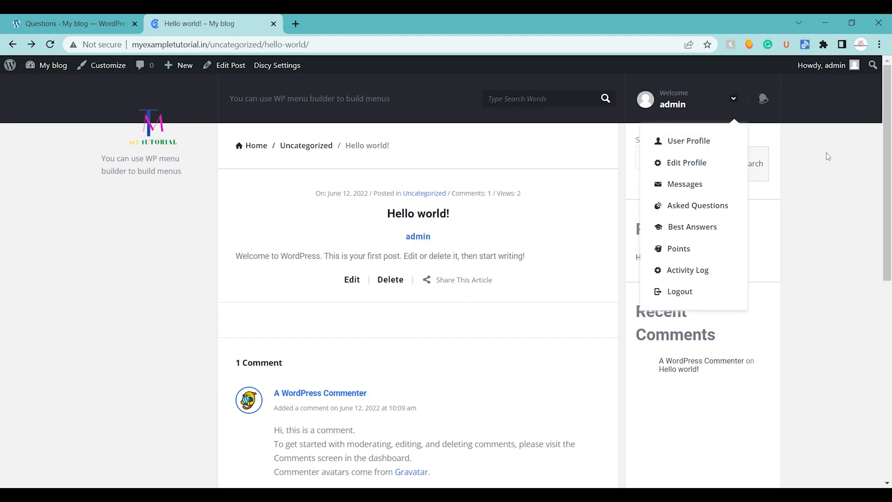
left_click(687, 142)
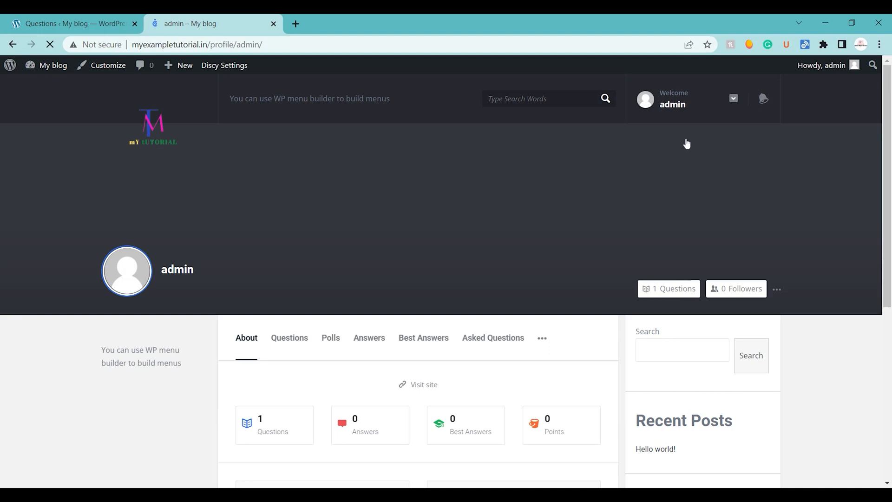
left_click_drag(889, 129, 891, 166)
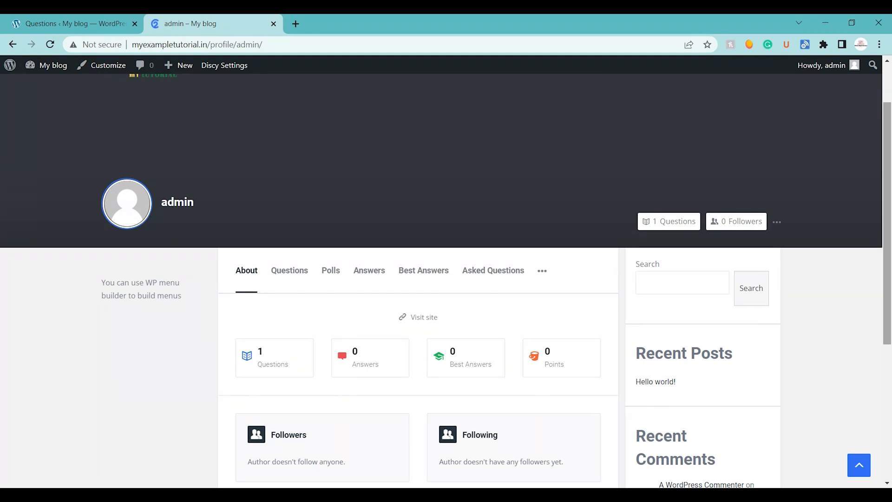
left_click_drag(889, 166, 890, 138)
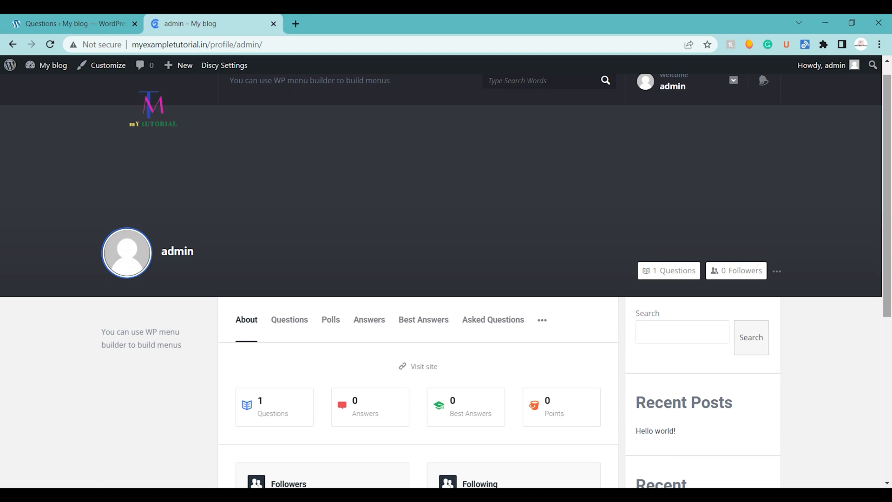
scroll(889, 118, "up", 1)
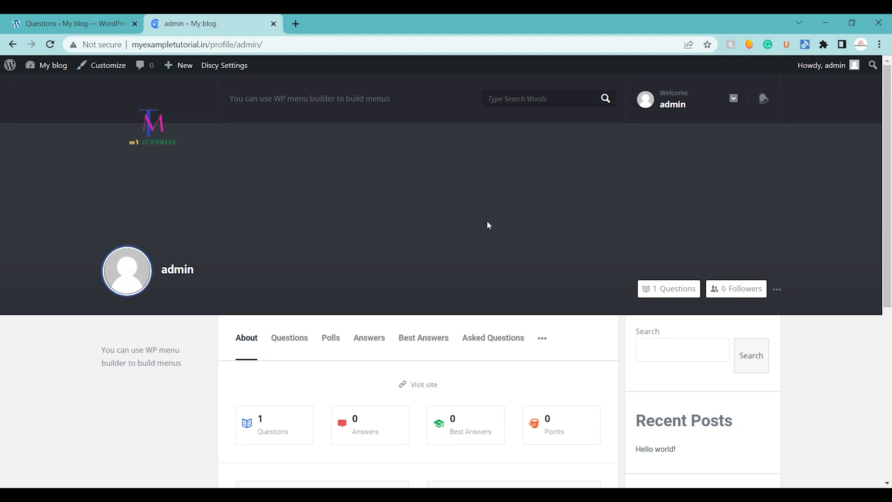
left_click_drag(886, 156, 889, 199)
scroll(742, 200, "down", 2)
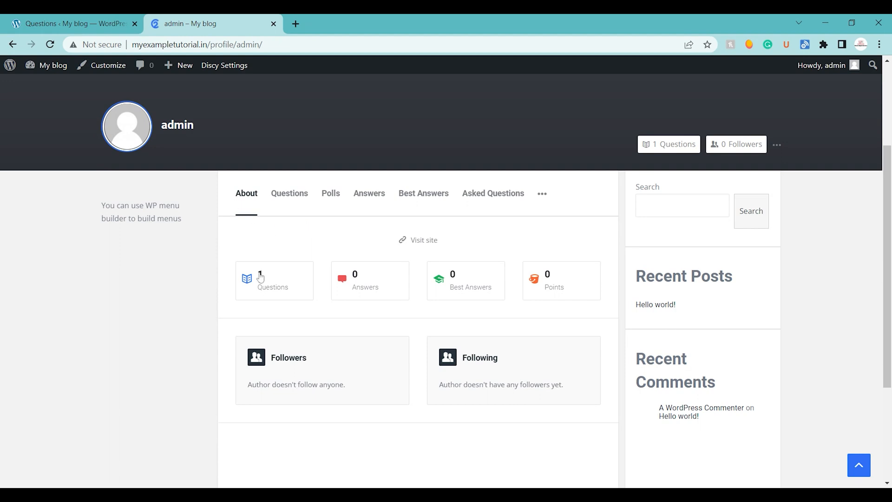
View the questions listed on the user's profile.
left_click(281, 205)
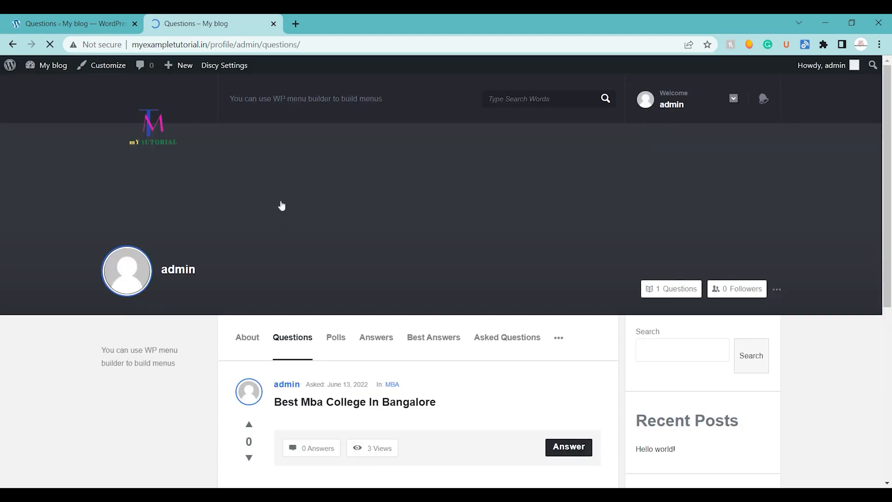
left_click_drag(890, 186, 891, 247)
scroll(890, 247, "down", 1)
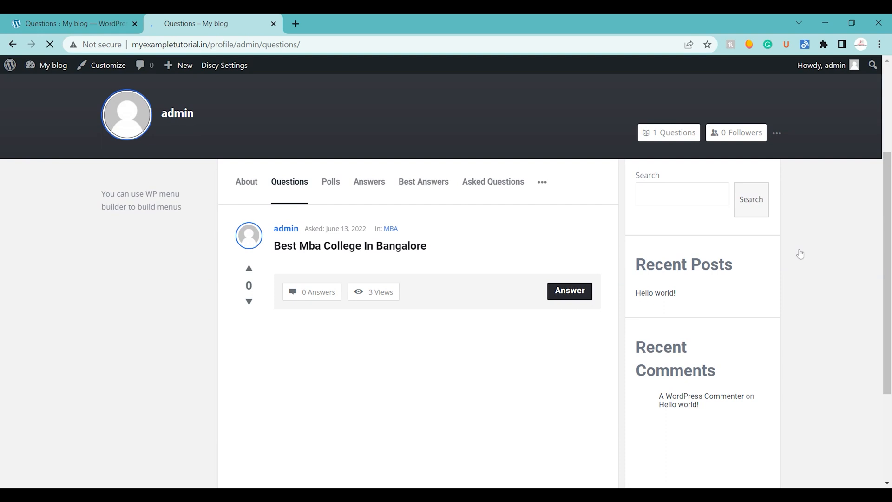
Look through the Polls, Answers, Best Answers and Asked Questions sections of the user's profile.
left_click(325, 191)
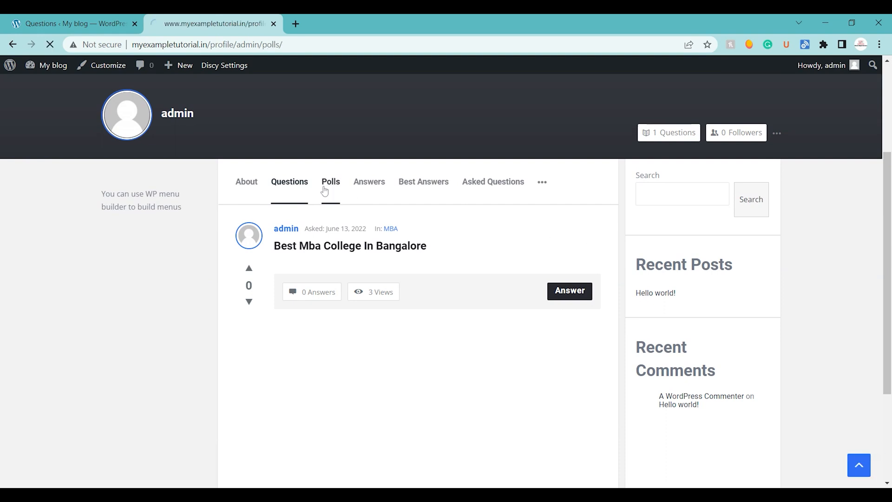
scroll(436, 126, "down", 5)
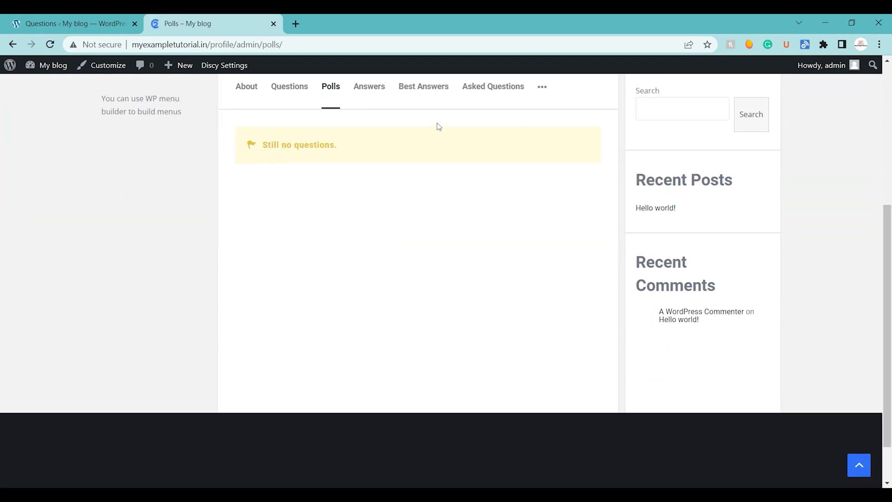
left_click(365, 98)
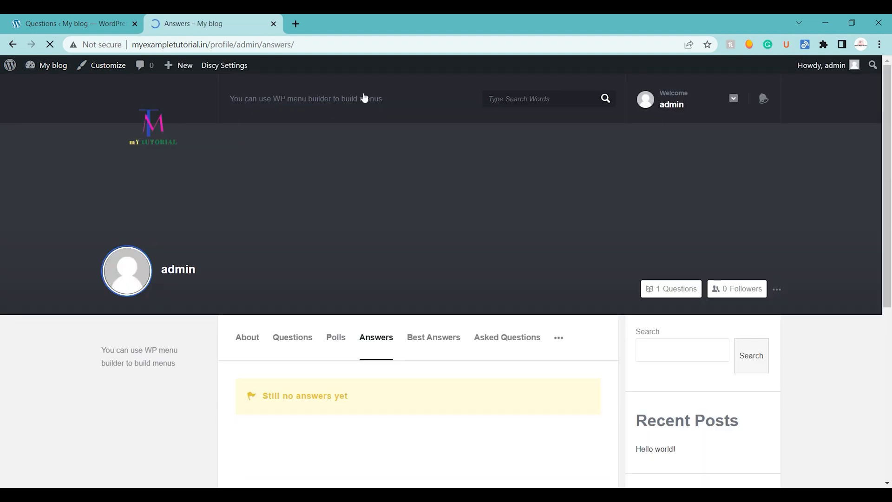
scroll(421, 210, "down", 3)
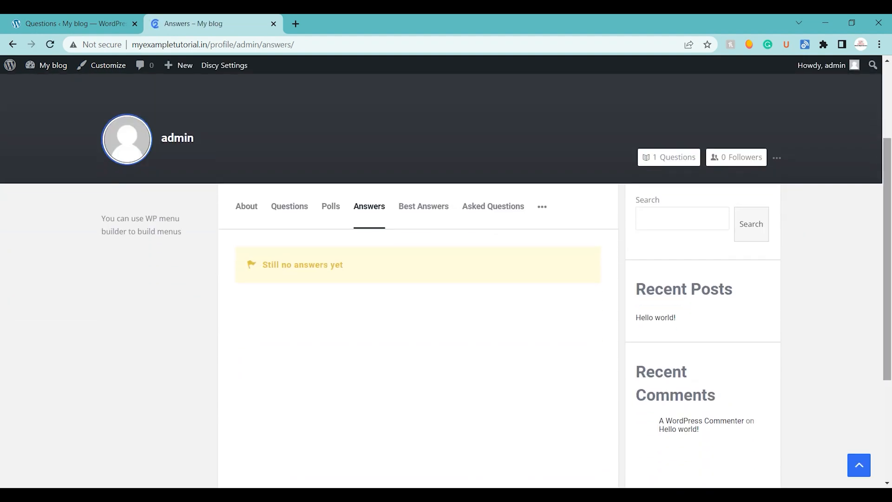
left_click(421, 211)
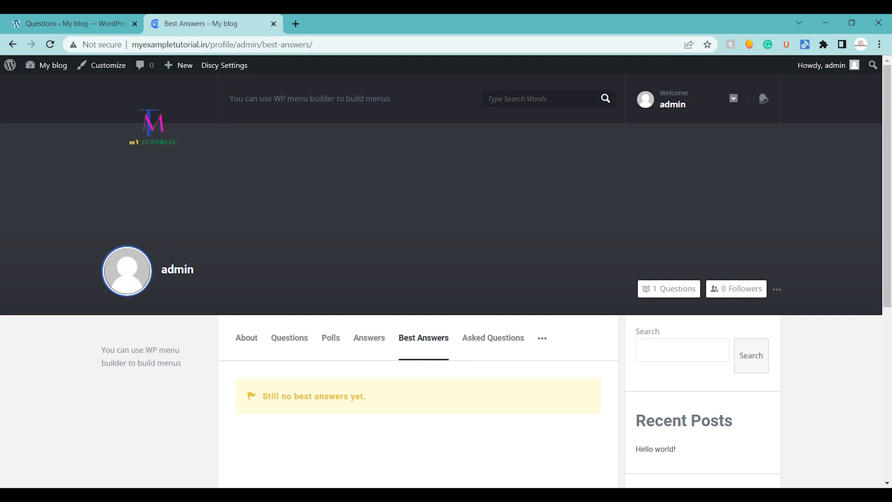
left_click(495, 336)
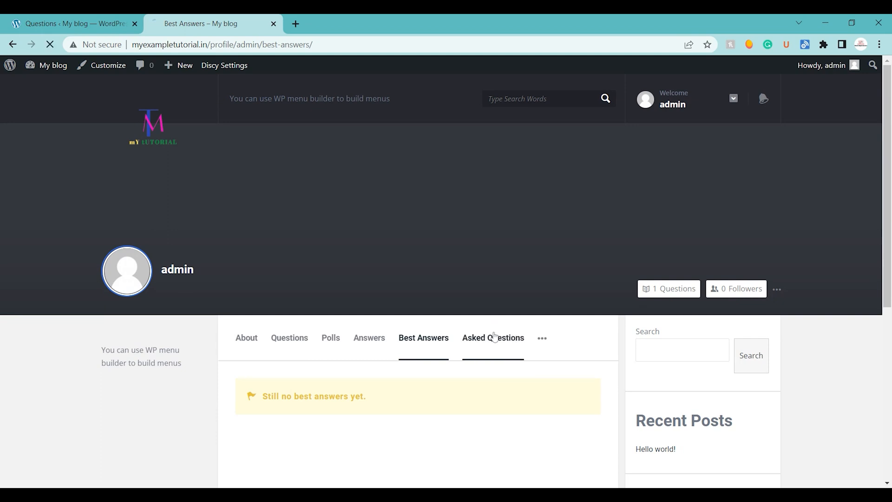
left_click_drag(889, 171, 890, 229)
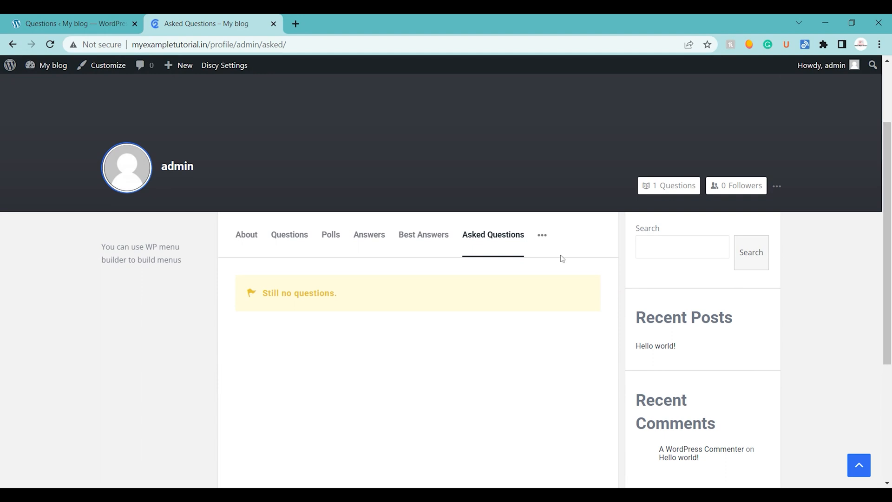
scroll(888, 233, "up", 3)
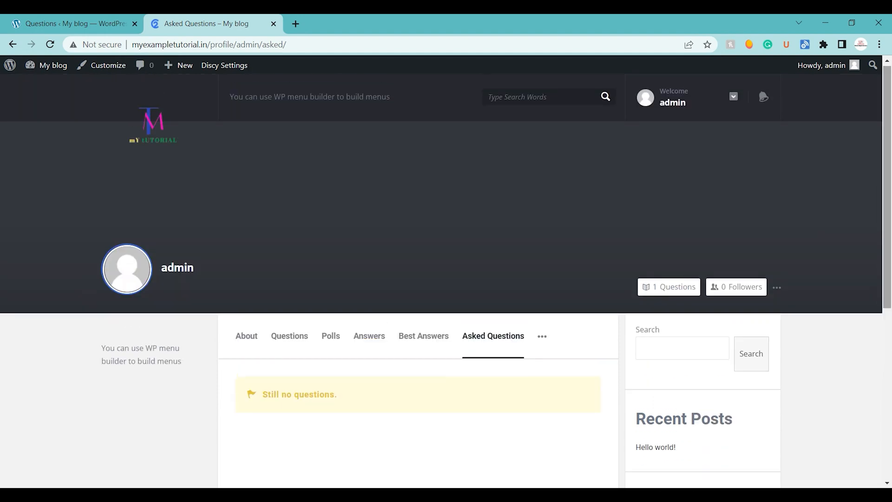
Turn on the add question button beside the go up button in the Discy general settings and save the options.
left_click(23, 66)
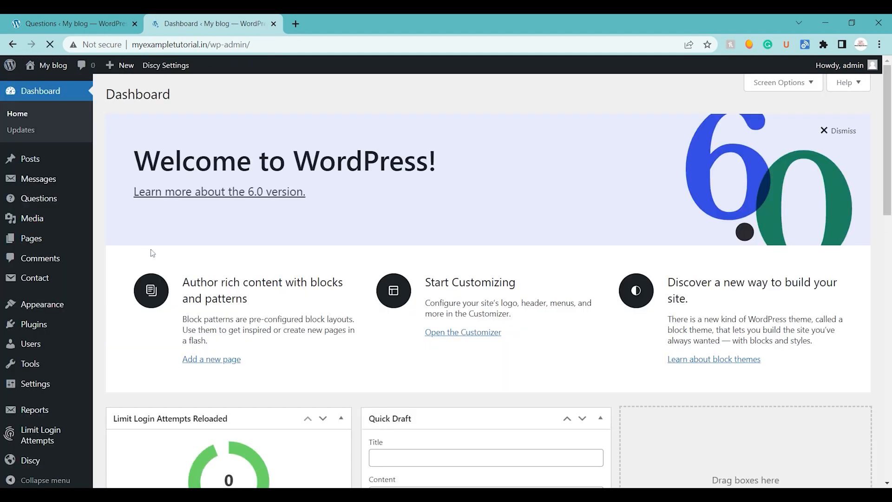
mouse_move(49, 306)
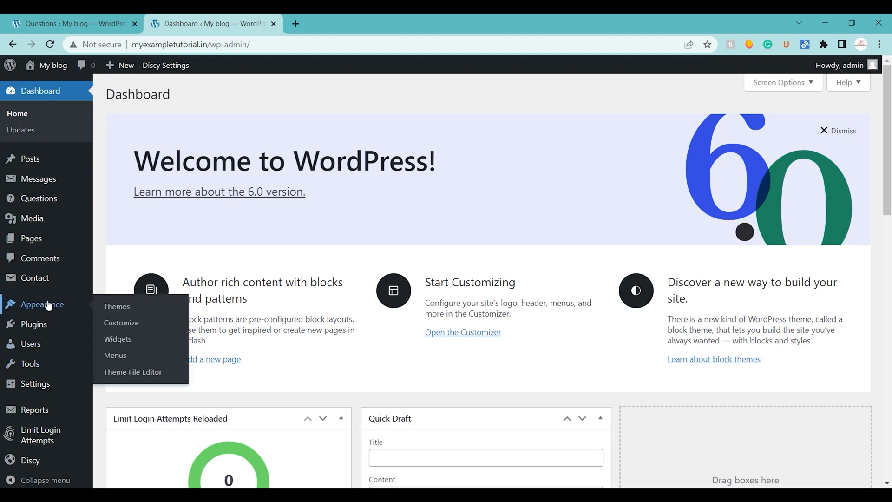
left_click(33, 460)
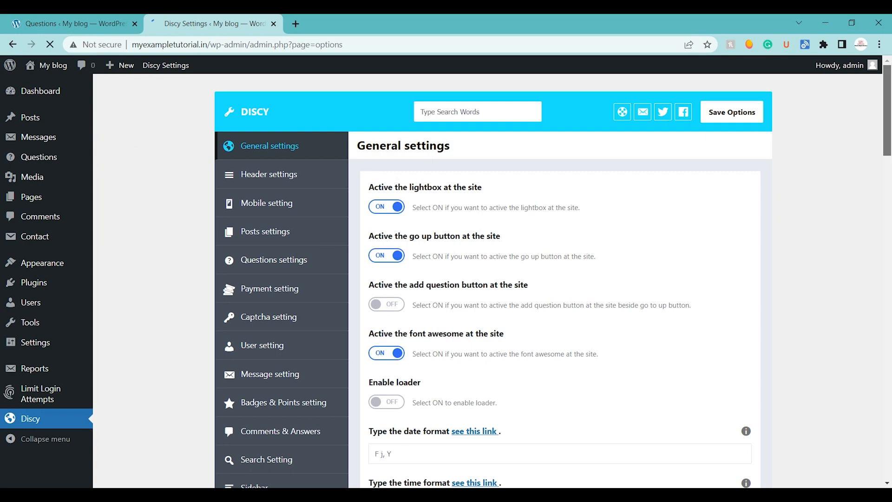
scroll(493, 279, "down", 3)
scroll(493, 279, "down", 2)
scroll(493, 279, "up", 5)
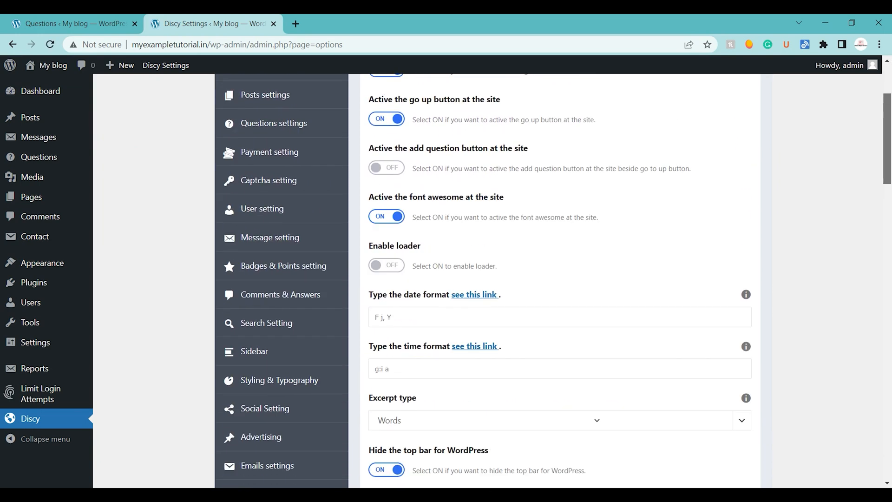
scroll(493, 279, "down", 3)
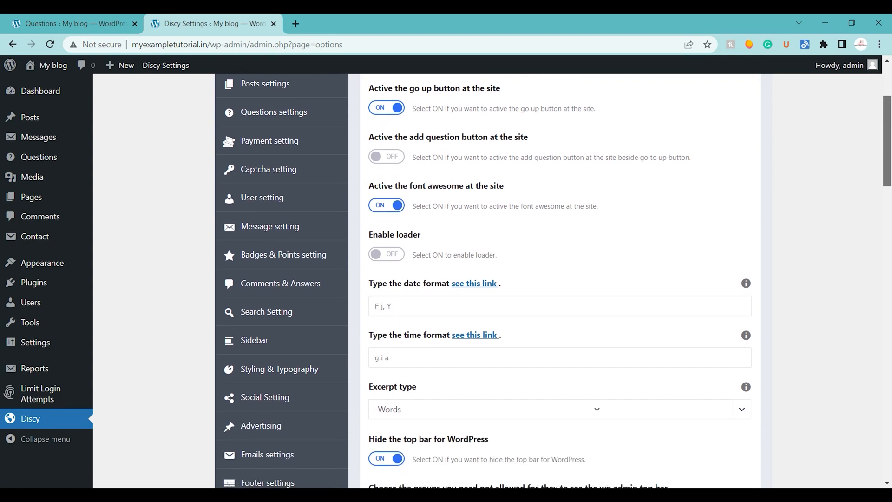
left_click(387, 157)
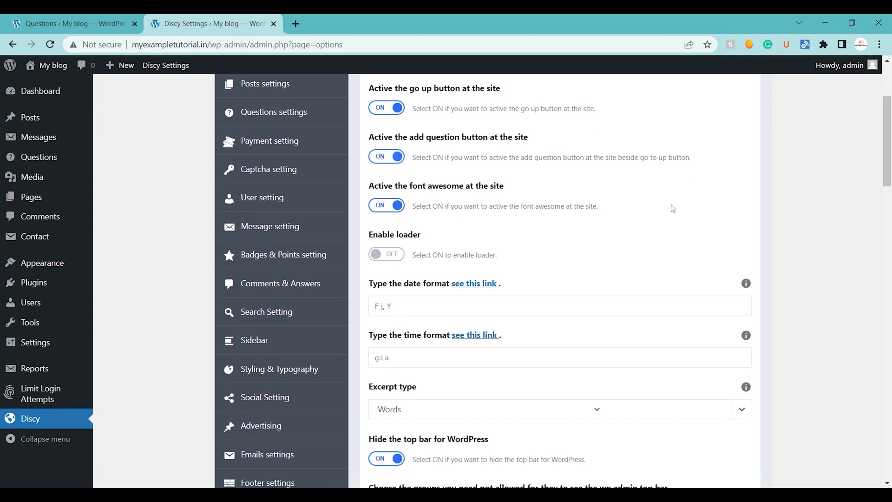
left_click_drag(889, 151, 889, 454)
left_click(751, 427)
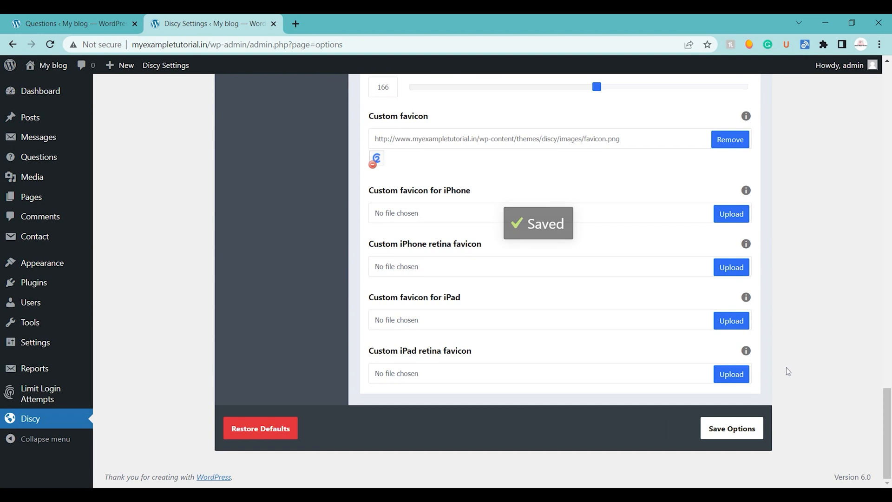
Visit the live home page from the Questions admin page to check the add question button.
left_click(70, 24)
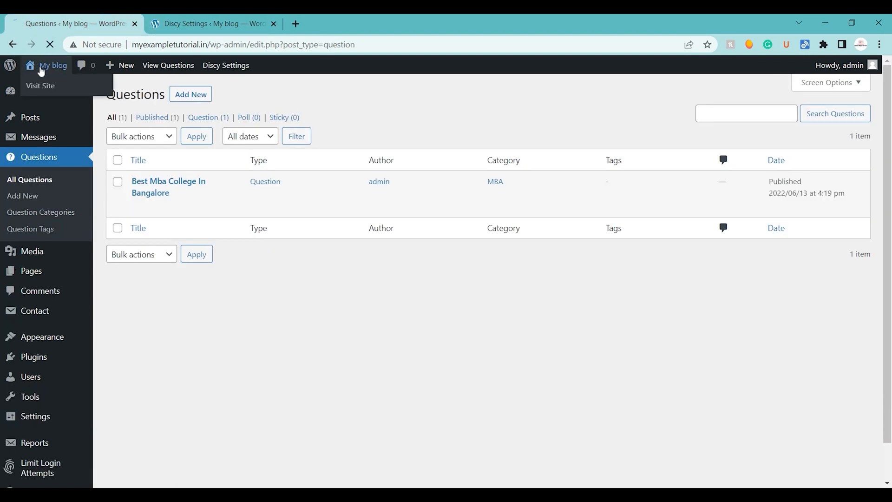
left_click(41, 70)
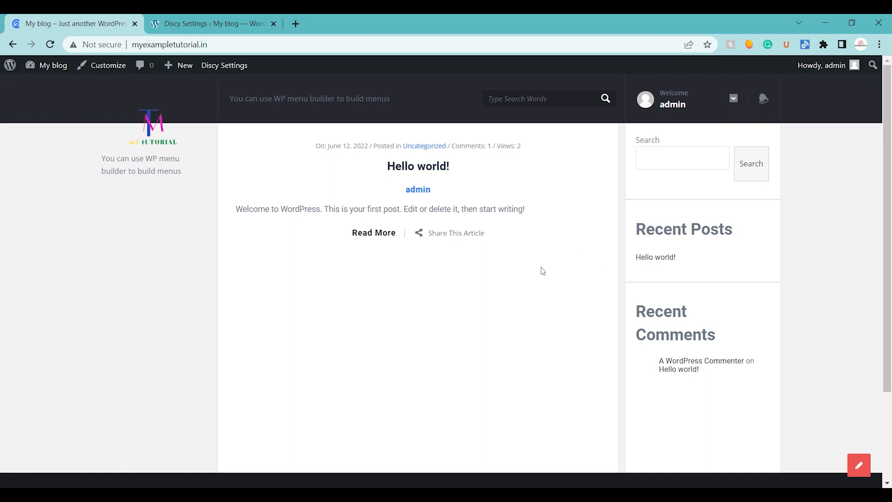
mouse_move(887, 121)
left_mouse_down()
mouse_move(888, 192)
mouse_move(887, 117)
left_mouse_up()
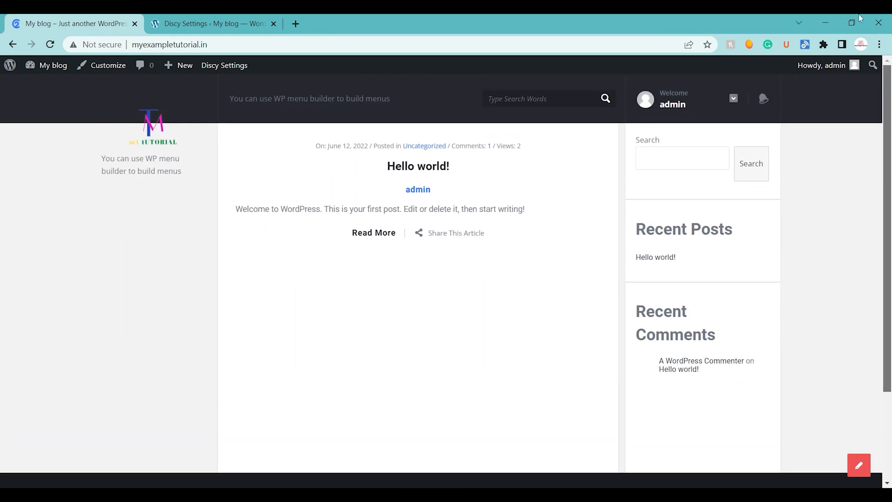
Set White_Modern_Business_Logo-removebg-preview-1.png from the media library as the site icon under the Customizer's Site Identity and publish the change.
mouse_move(46, 65)
left_click(33, 85)
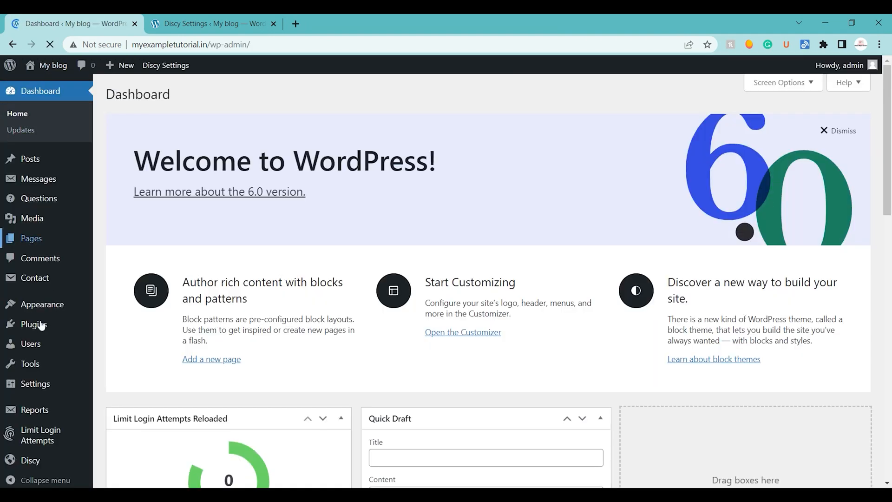
mouse_move(35, 301)
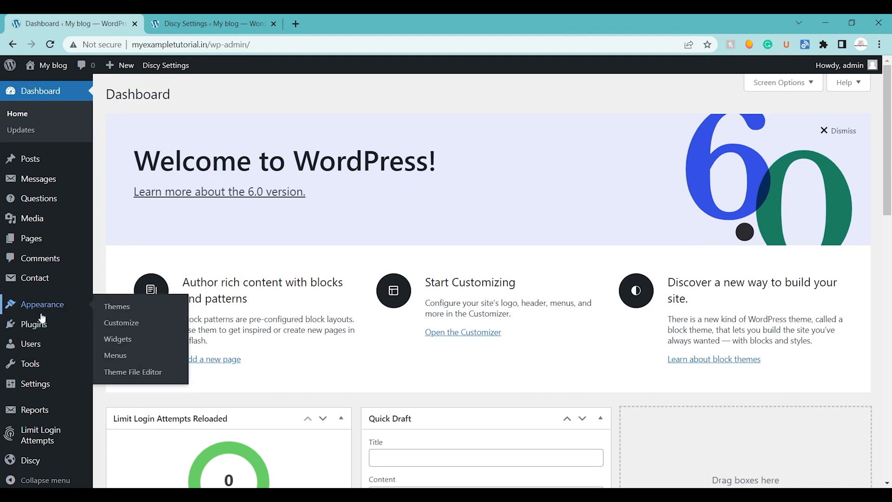
left_click(118, 327)
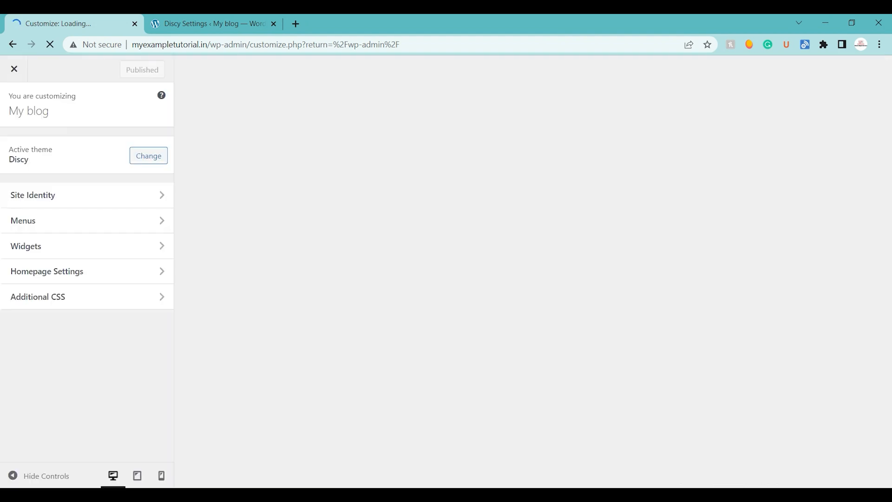
left_click(59, 195)
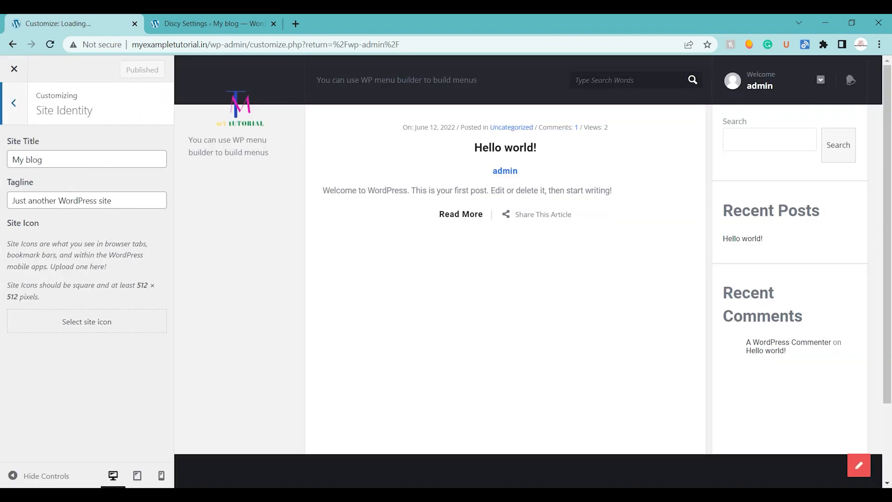
left_click(66, 329)
left_click(124, 193)
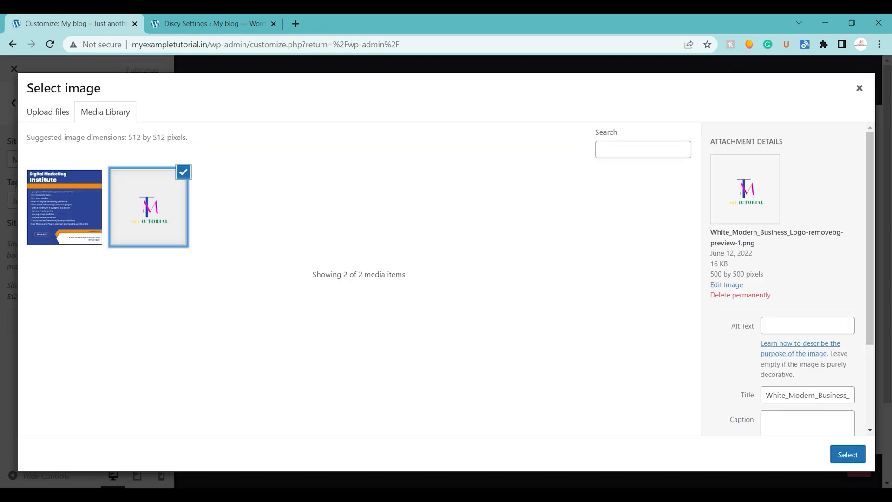
left_click(850, 457)
left_click(830, 452)
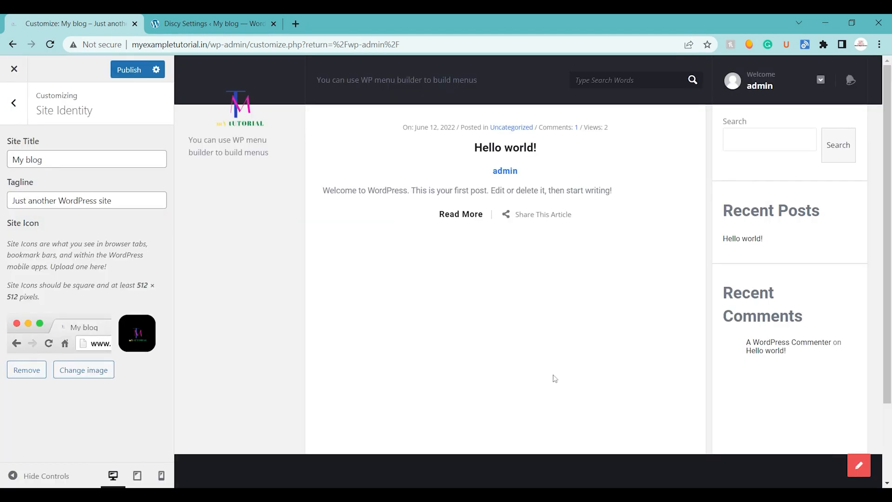
left_click(128, 71)
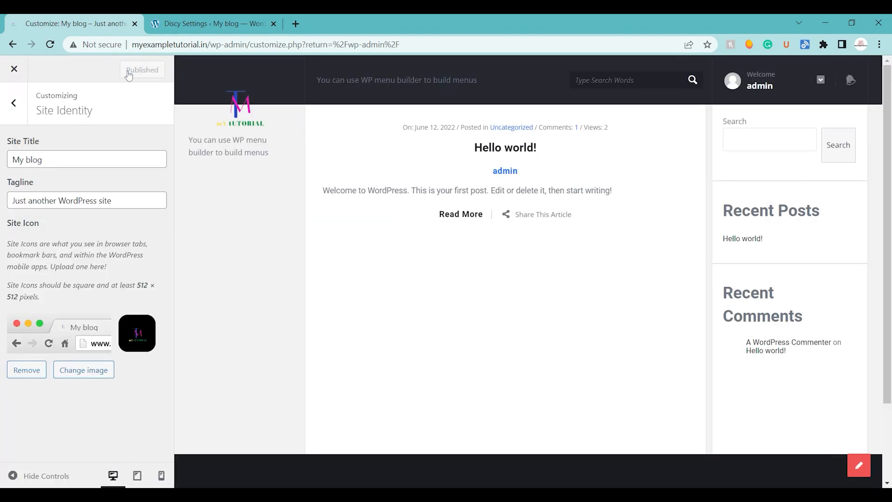
Review the Customizer's menu locations and the new menu form for the not-logged header menu, leaving without creating one.
left_click(12, 104)
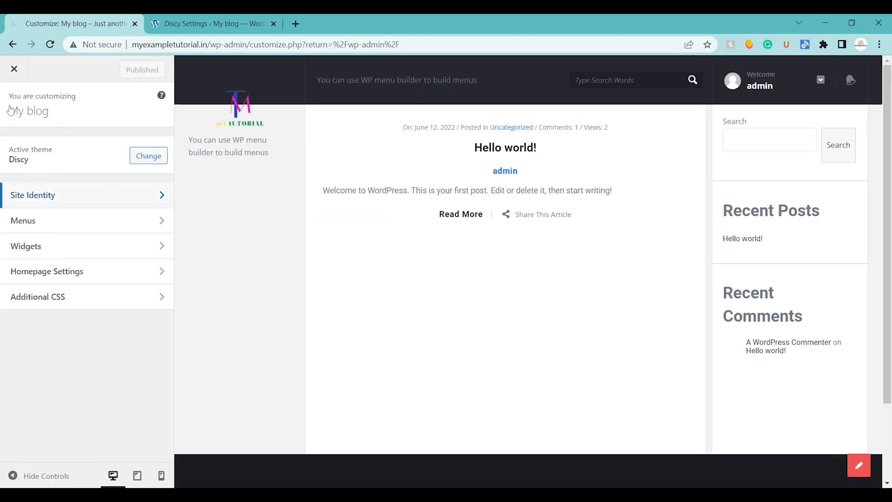
left_click(54, 226)
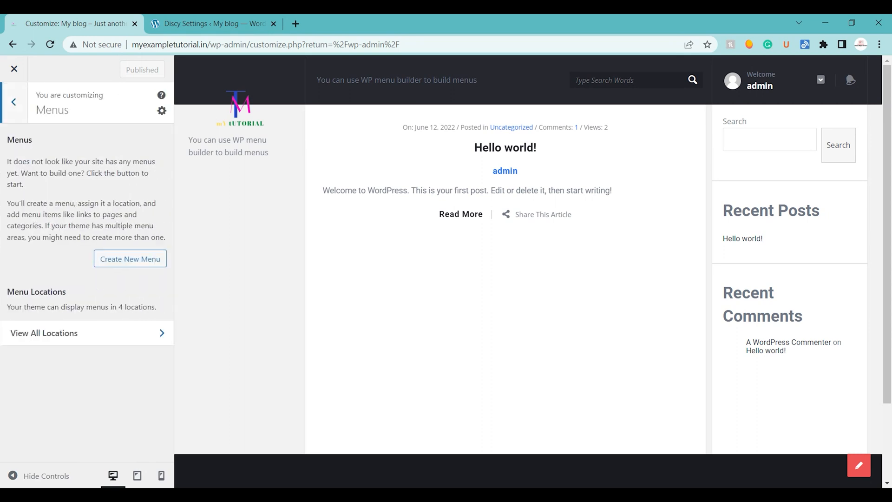
left_click(73, 333)
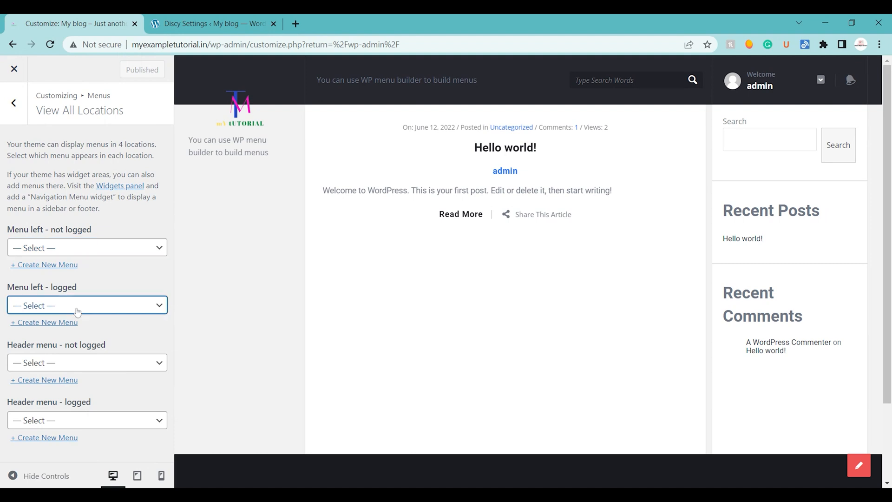
left_click(61, 380)
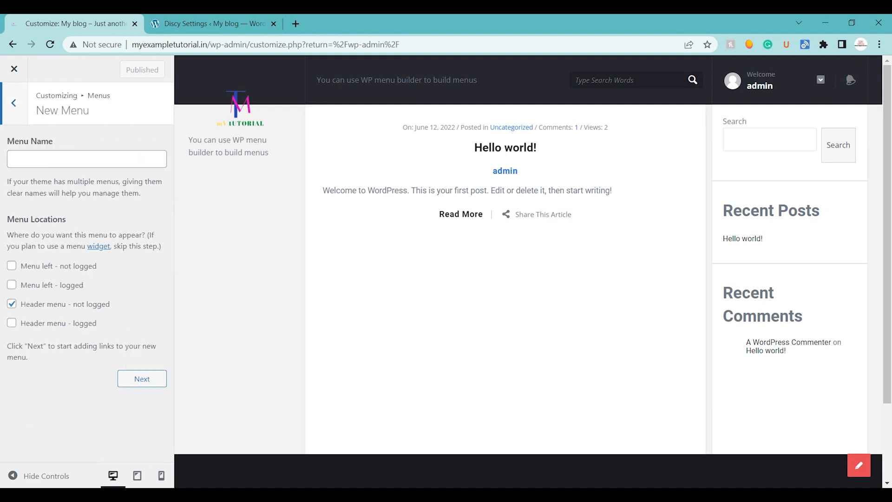
left_click(10, 119)
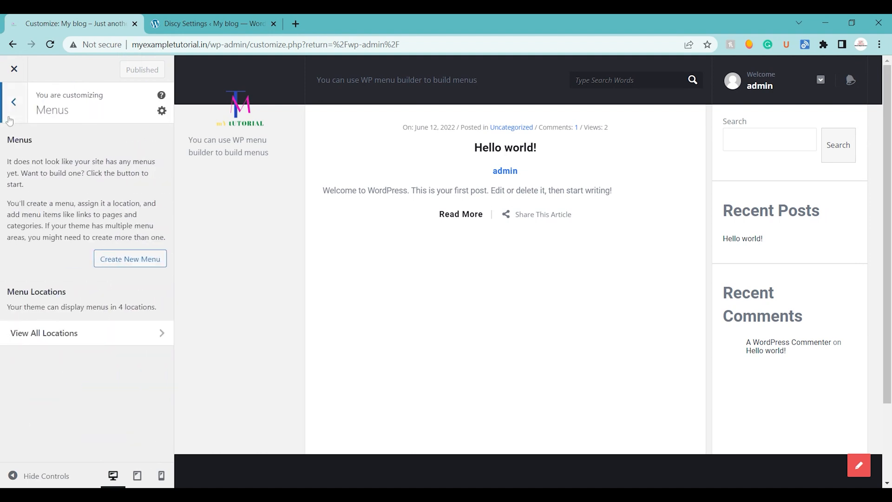
left_click(10, 119)
Examine the blocks in the Sidebar widget area, dismissing the block widgets introduction, and return to the main Customizer options.
left_click(28, 246)
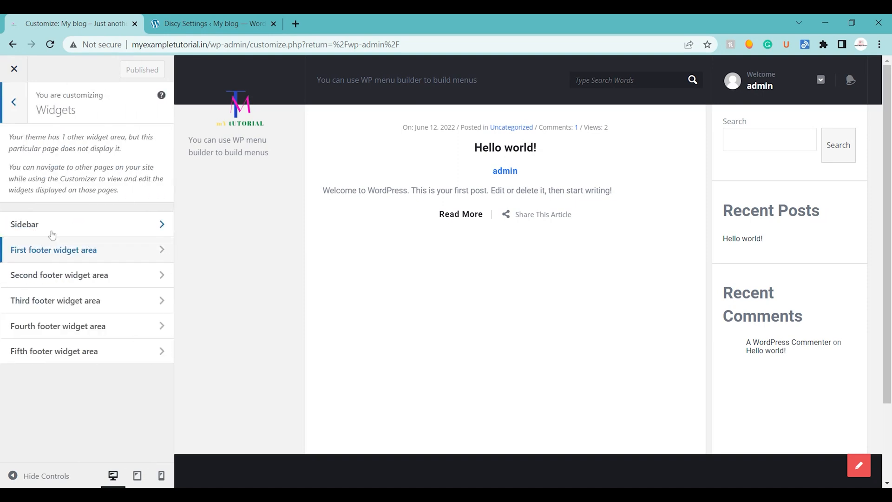
left_click(52, 230)
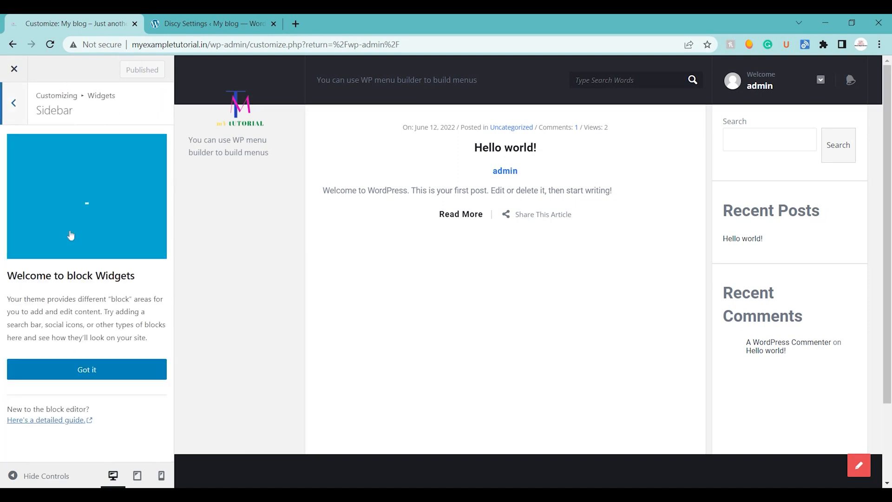
left_click(83, 367)
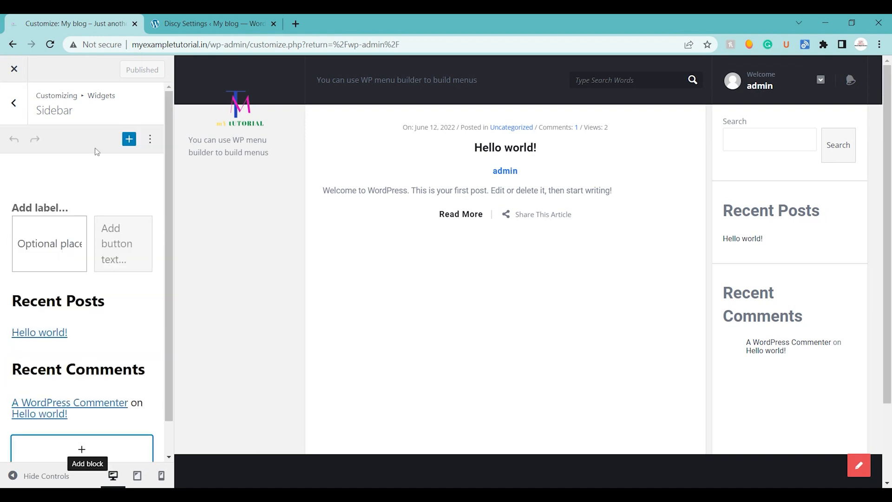
left_click(14, 103)
left_click(16, 105)
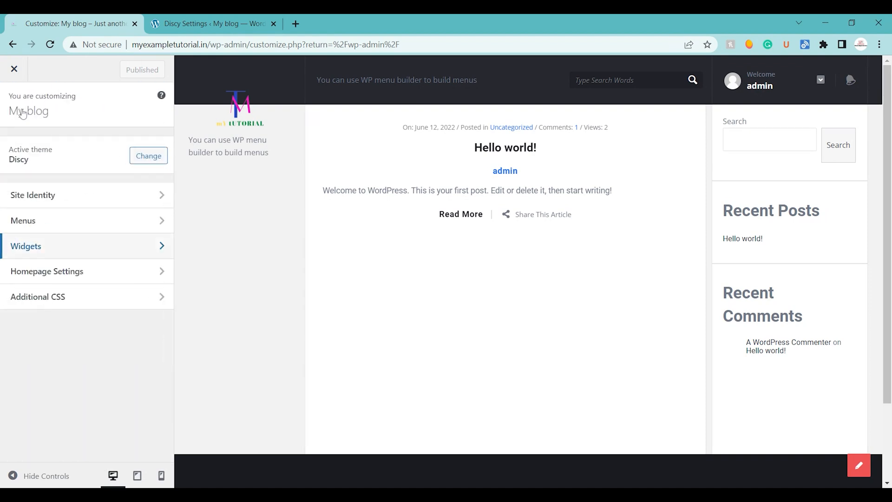
Try Sample Page as the static homepage in the Customizer's Homepage Settings, and leave the Customizer without publishing.
left_click(37, 271)
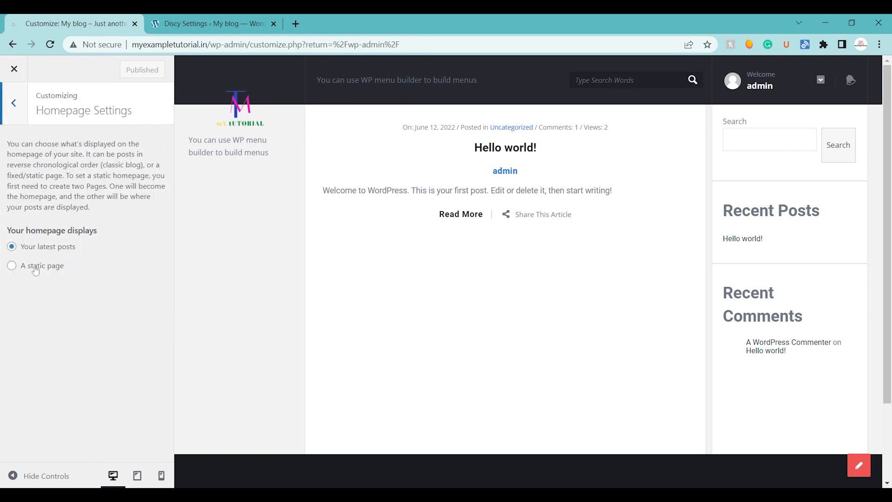
left_click(36, 272)
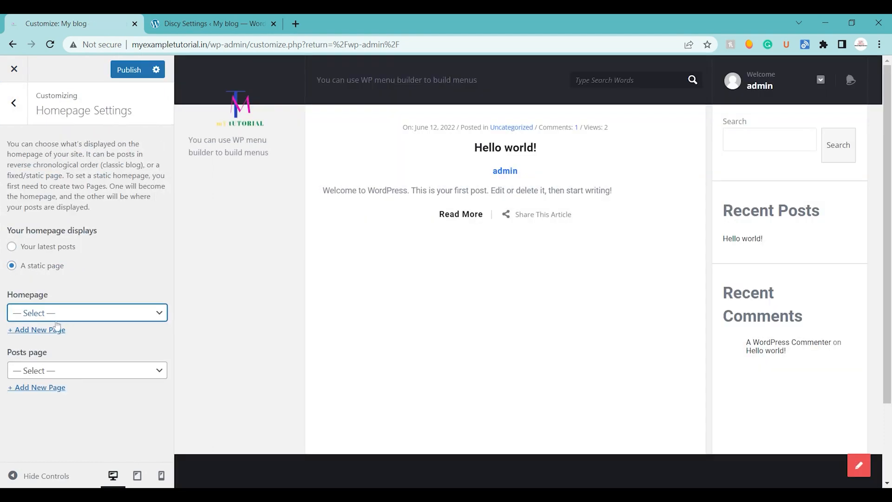
left_click(57, 343)
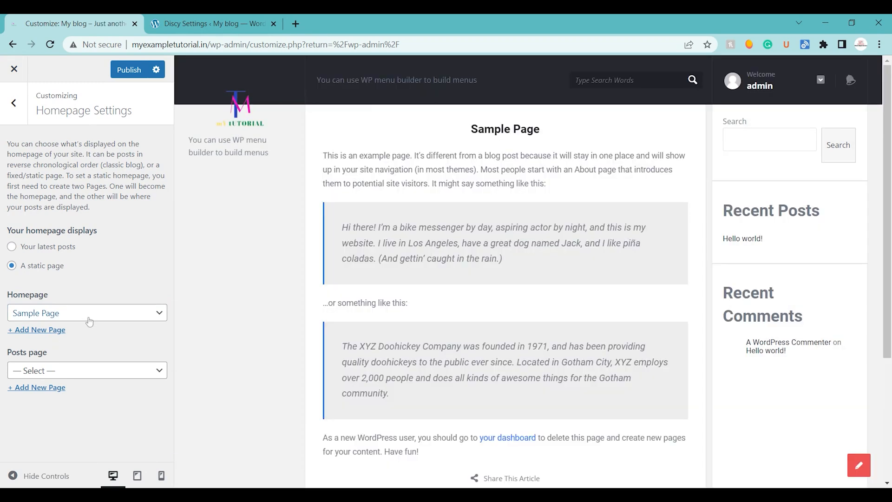
left_click(75, 370)
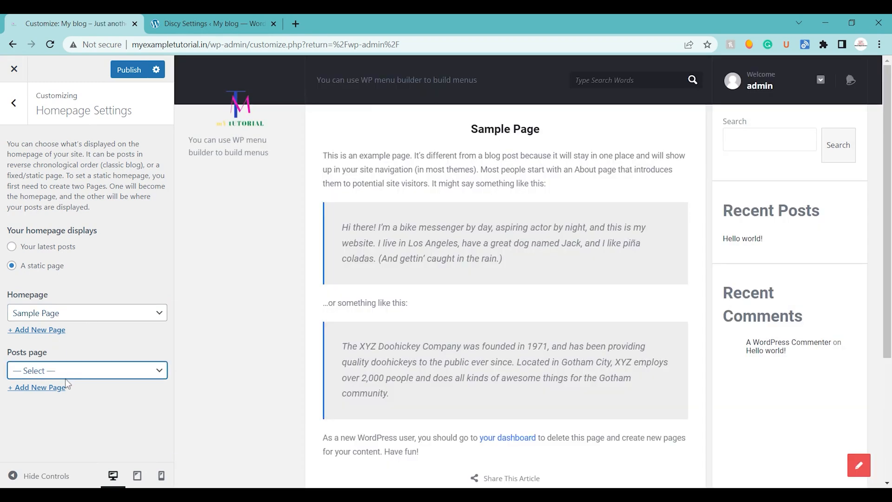
left_click(8, 99)
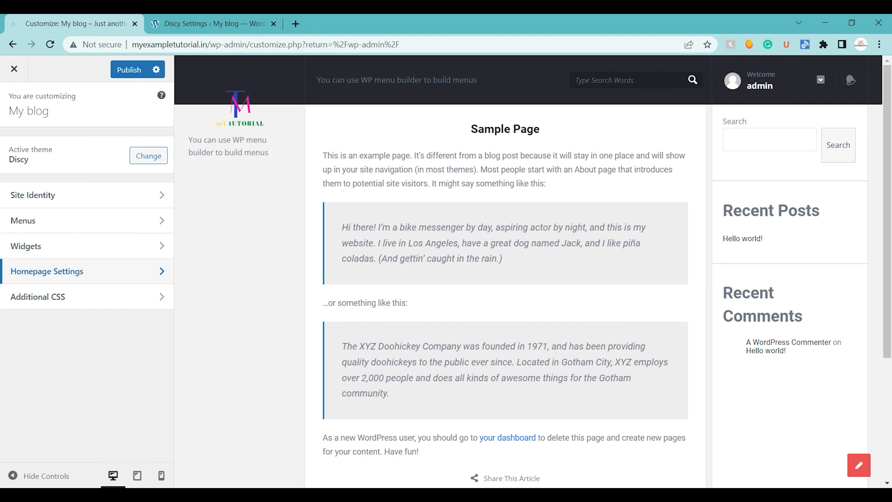
mouse_move(887, 195)
left_mouse_down()
mouse_move(887, 312)
mouse_move(887, 194)
left_mouse_up()
left_click(9, 78)
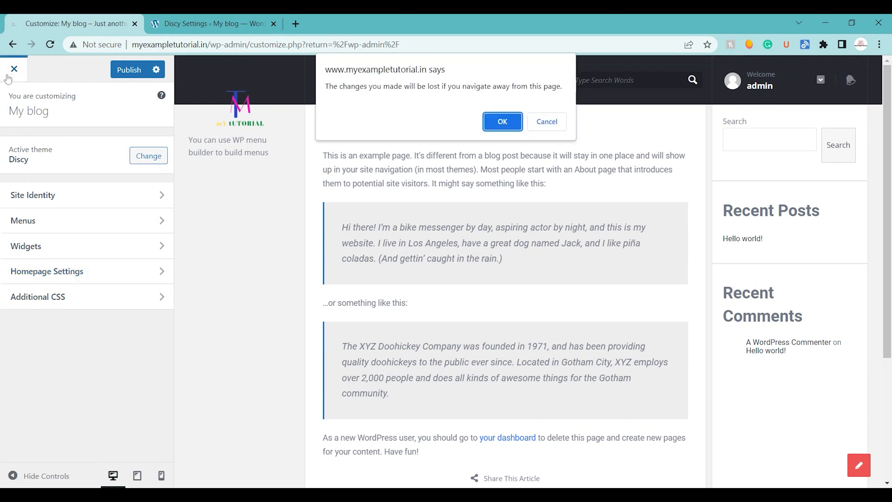
left_click(509, 122)
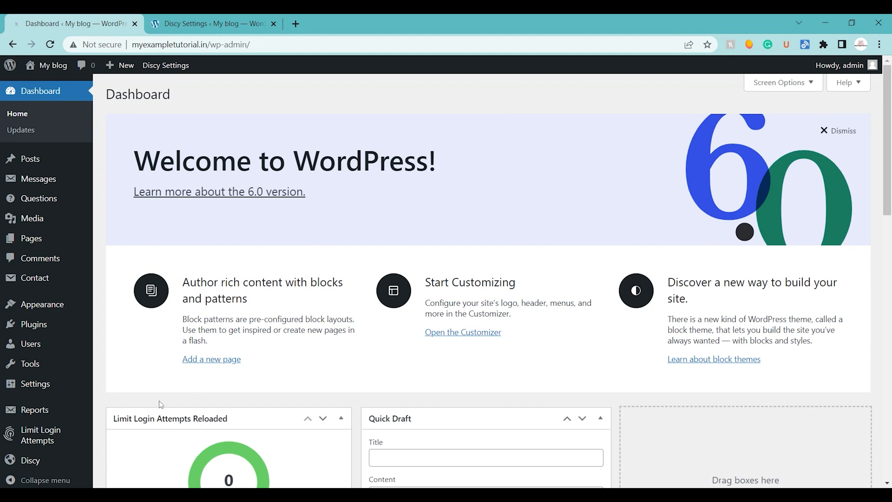
In Discy's Header settings, turn on Questions among the login area pages and the fixed header option, and save the options.
left_click(30, 479)
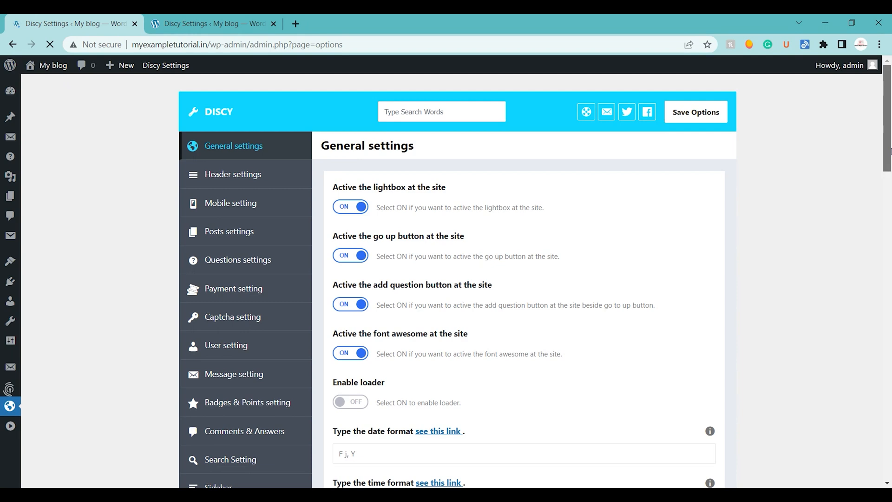
mouse_move(887, 119)
left_mouse_down()
mouse_move(887, 416)
mouse_move(887, 118)
left_mouse_up()
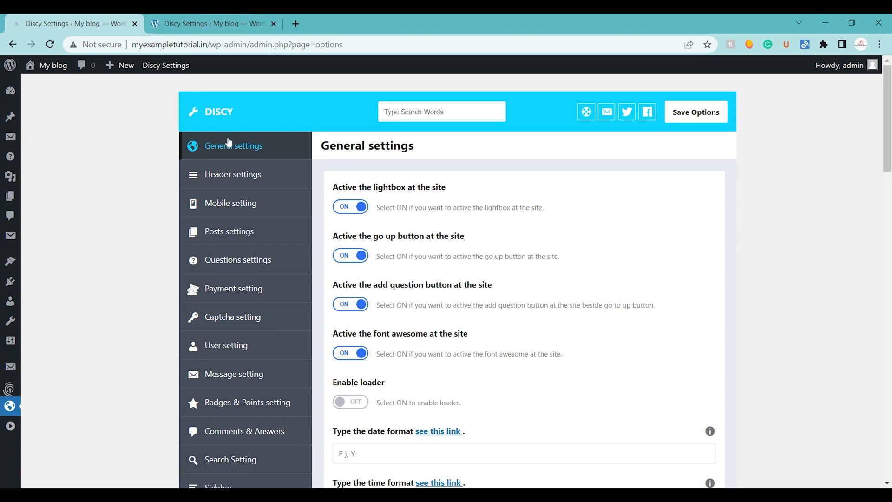
left_click(226, 178)
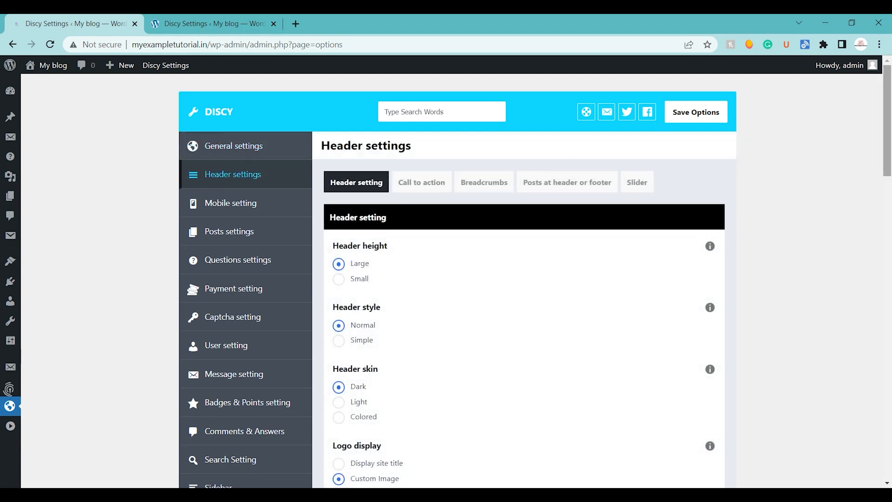
scroll(887, 139, "down", 3)
scroll(524, 278, "down", 10)
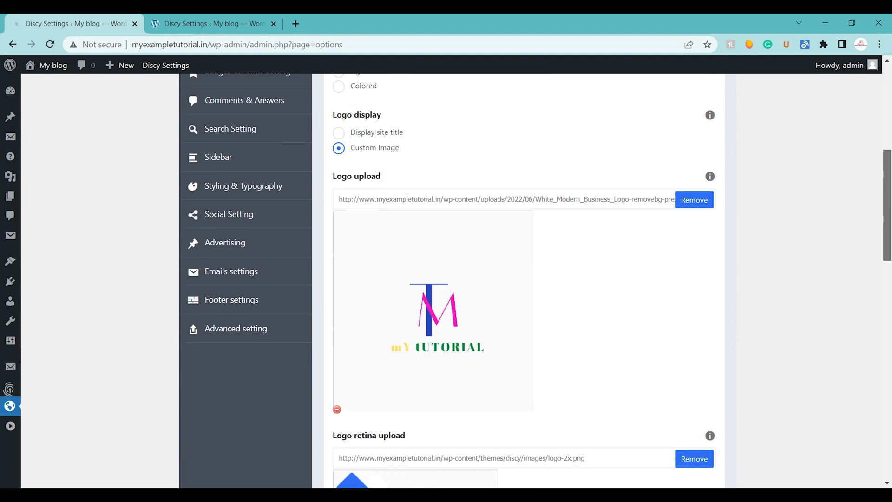
scroll(525, 279, "up", 1)
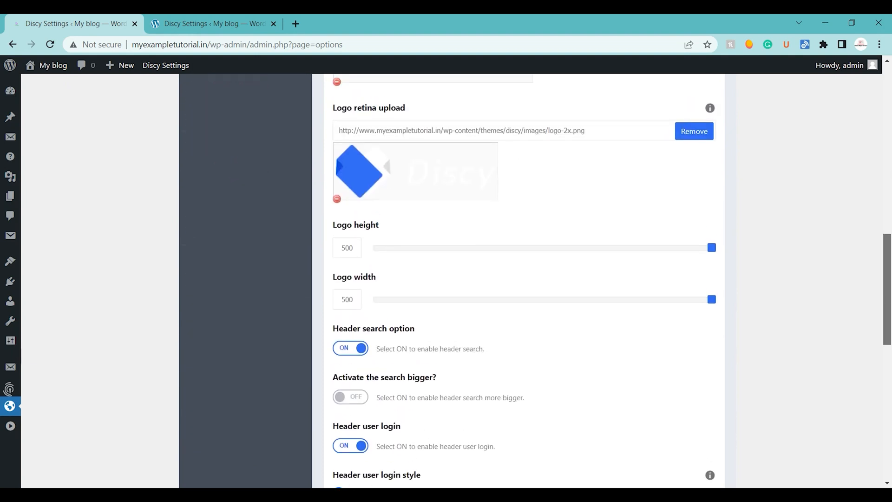
scroll(442, 351, "down", 8)
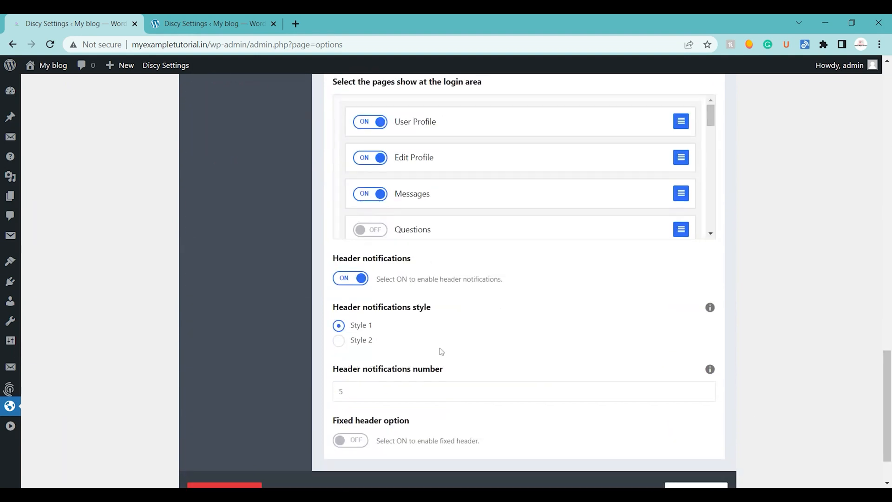
left_click(359, 233)
scroll(524, 279, "down", 1)
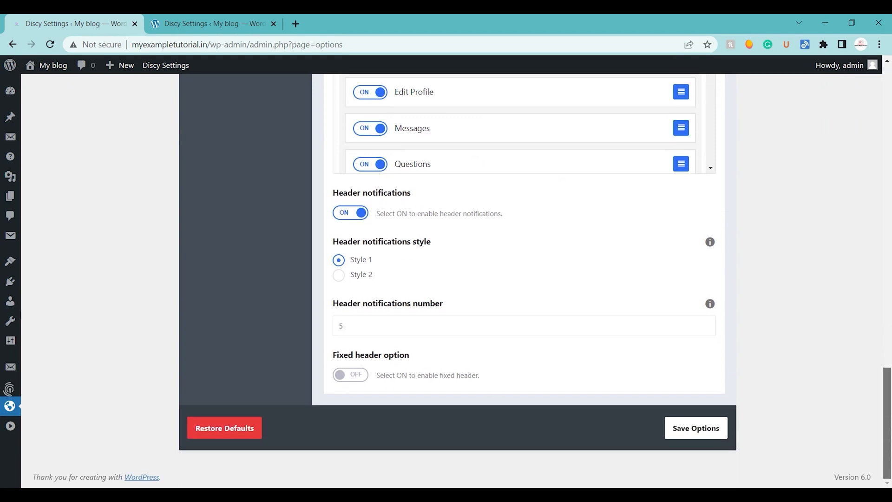
left_click(355, 377)
left_click(697, 430)
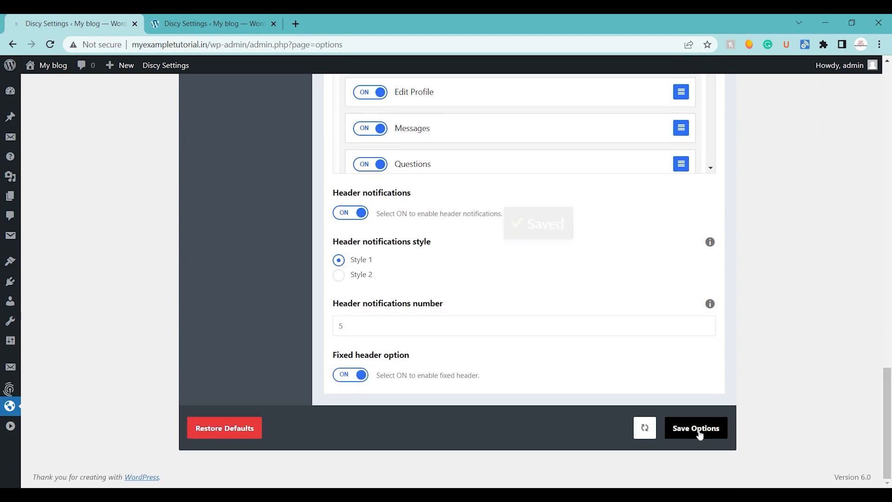
Set the header's call to action to work at all pages, leaving its background image and opacity as they are.
scroll(403, 189, "up", 15)
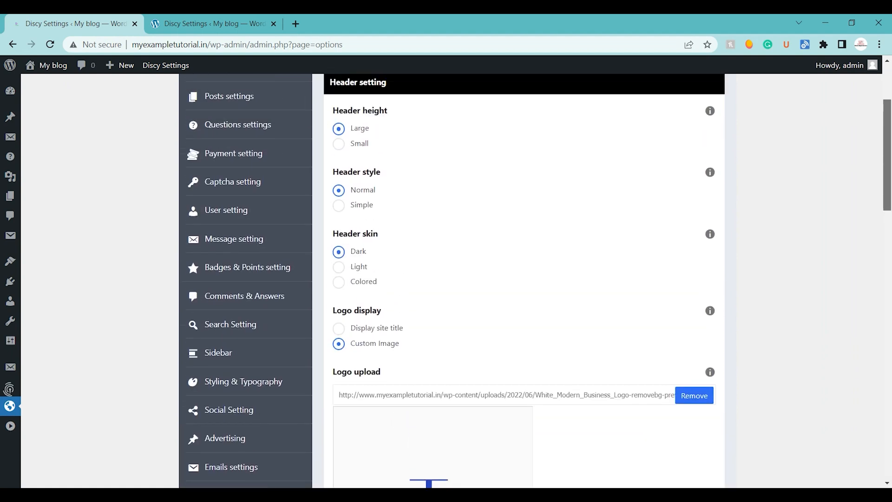
left_click(422, 172)
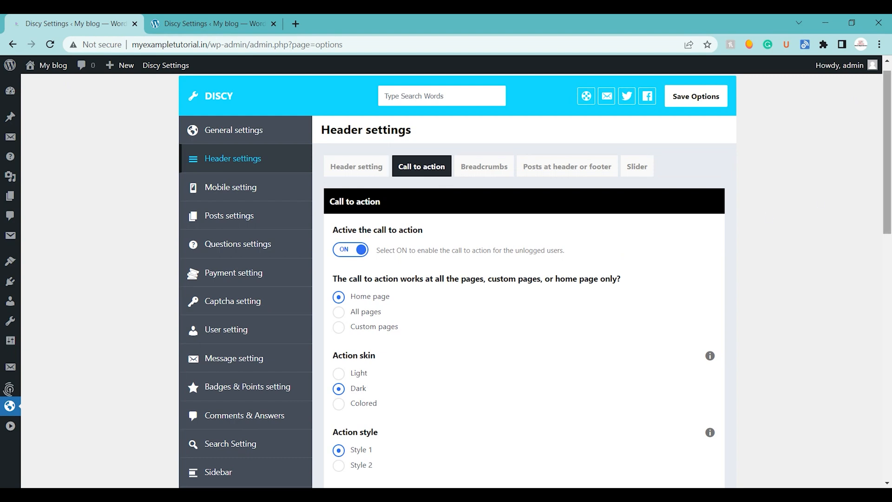
scroll(796, 201, "down", 2)
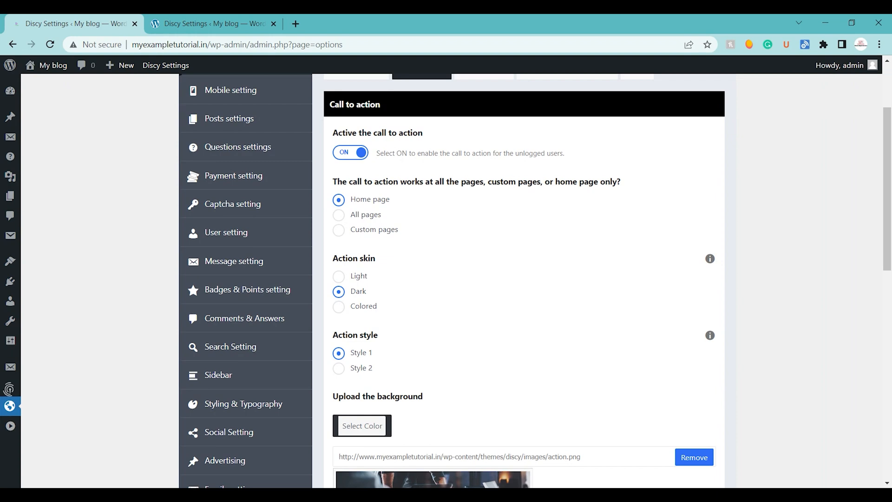
left_click(364, 220)
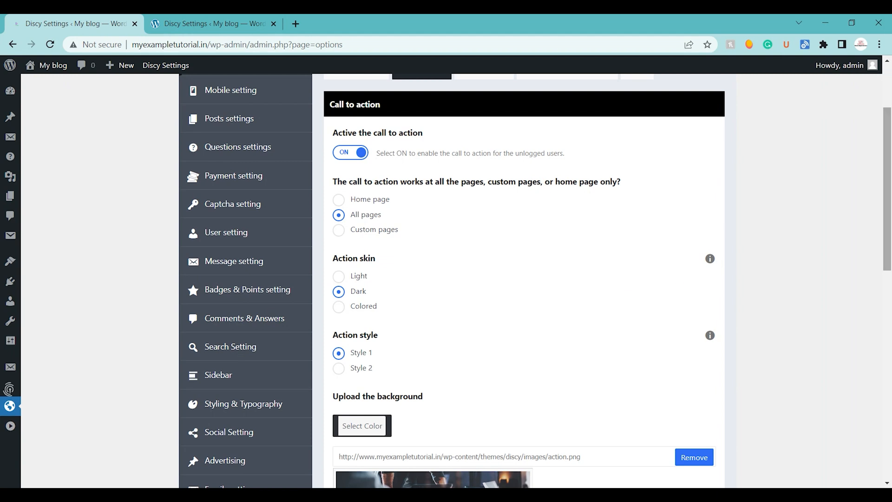
scroll(681, 281, "down", 5)
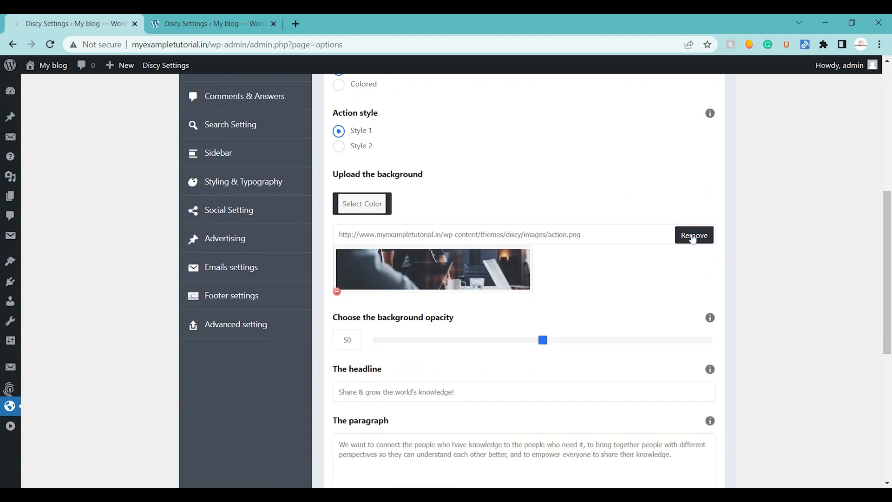
mouse_move(541, 339)
left_mouse_down()
mouse_move(447, 335)
mouse_move(543, 340)
left_mouse_up()
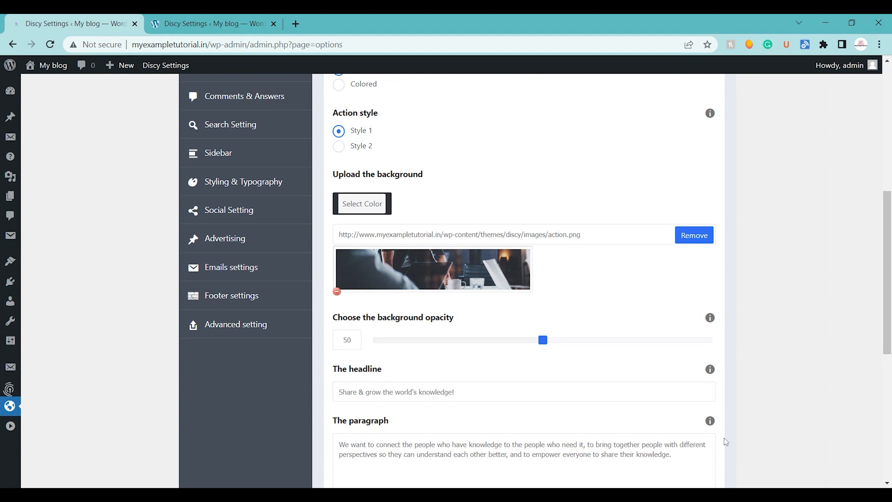
Set the call to action's button to Login, make it work for both unlogged and logged users, and save the options.
left_click_drag(887, 274, 888, 399)
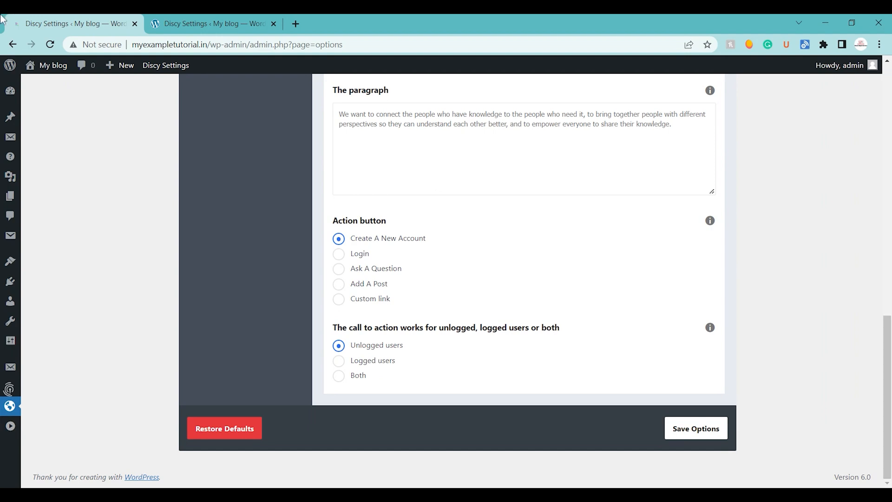
left_click(338, 269)
left_click(339, 299)
left_click(340, 255)
left_click(338, 361)
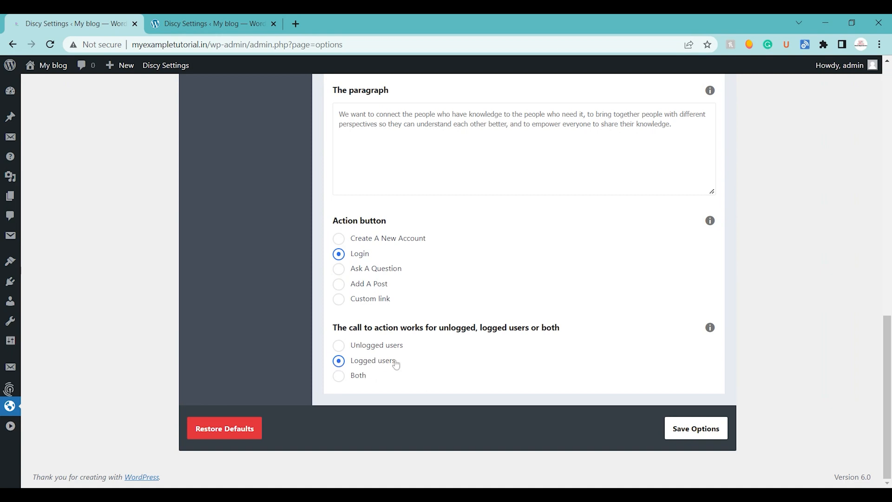
left_click(339, 378)
left_click(679, 430)
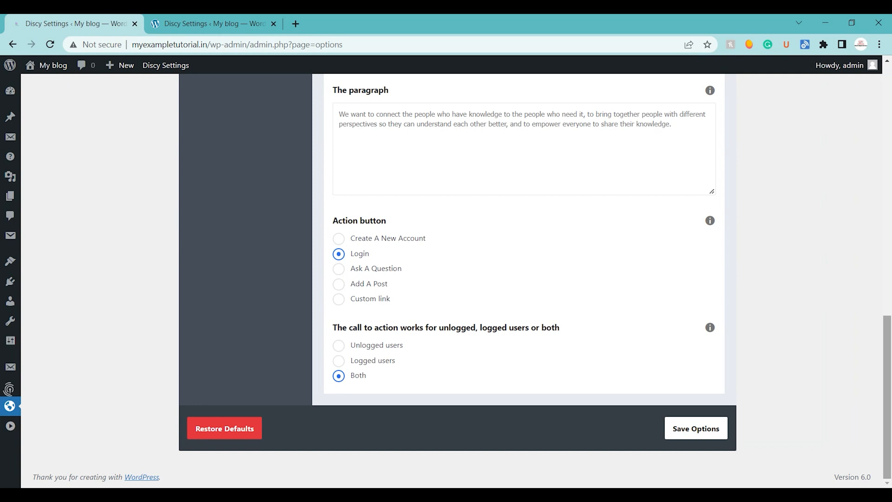
Look through the Breadcrumbs, Posts at header or footer, and Slider options in the Header settings.
scroll(524, 232, "up", 15)
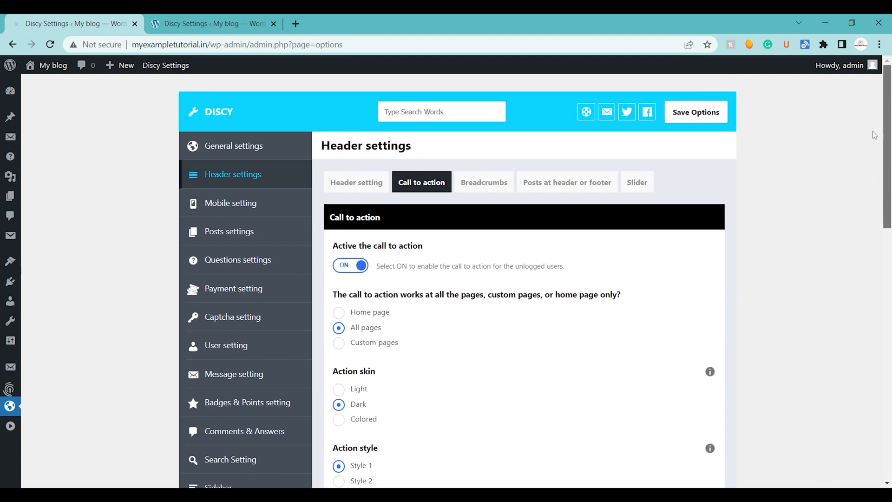
left_click(497, 192)
left_click(565, 188)
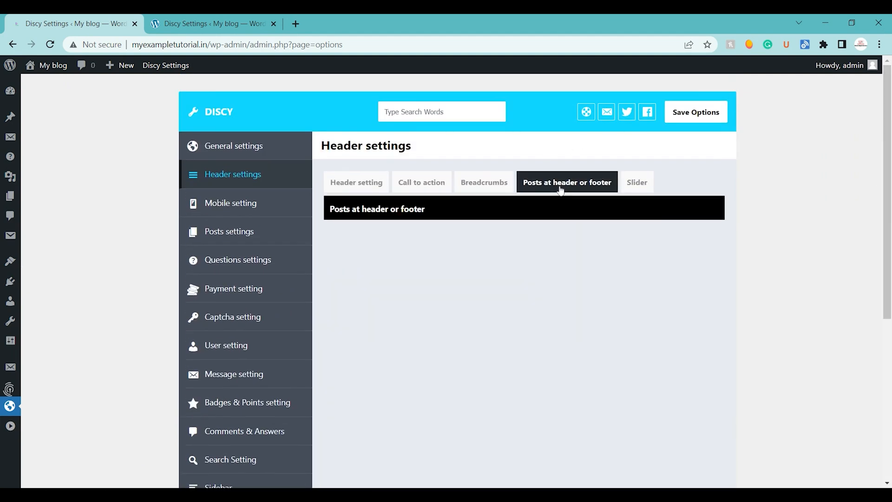
left_click(637, 185)
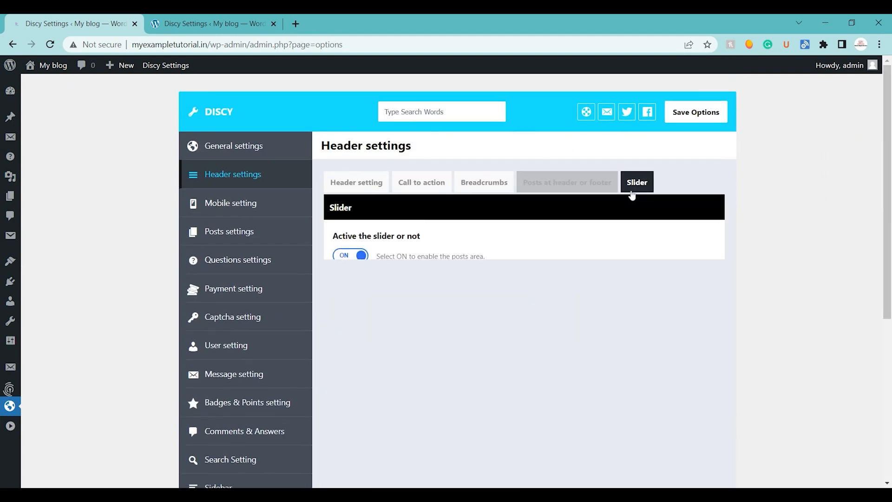
left_click_drag(888, 197, 887, 289)
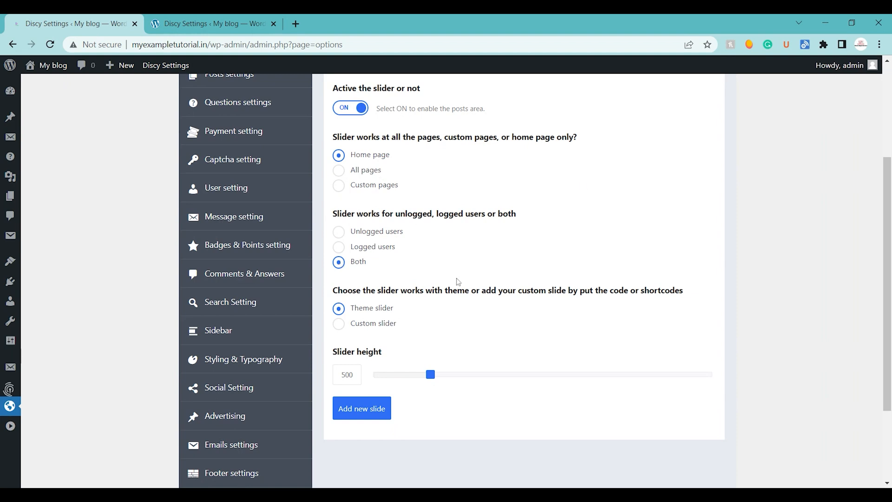
left_click_drag(887, 274, 887, 177)
Visit the live home page from the second Discy Settings tab and check the call to action banner and fixed header.
left_click(185, 21)
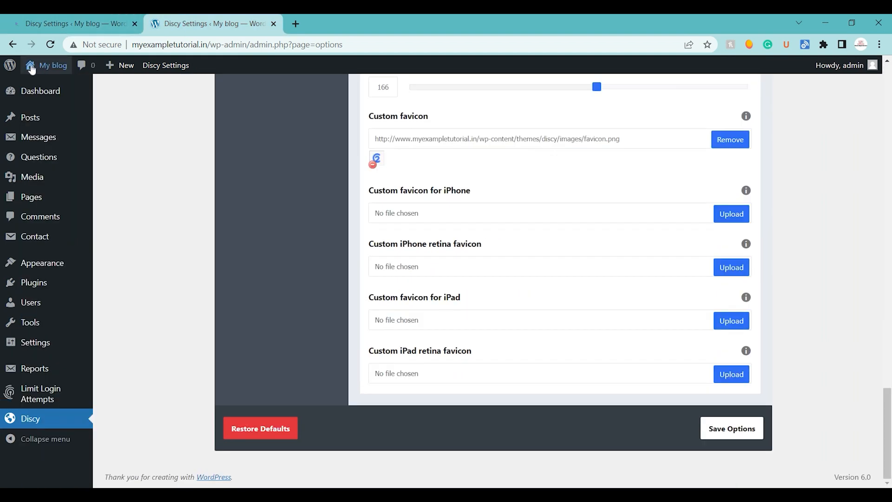
left_click(39, 84)
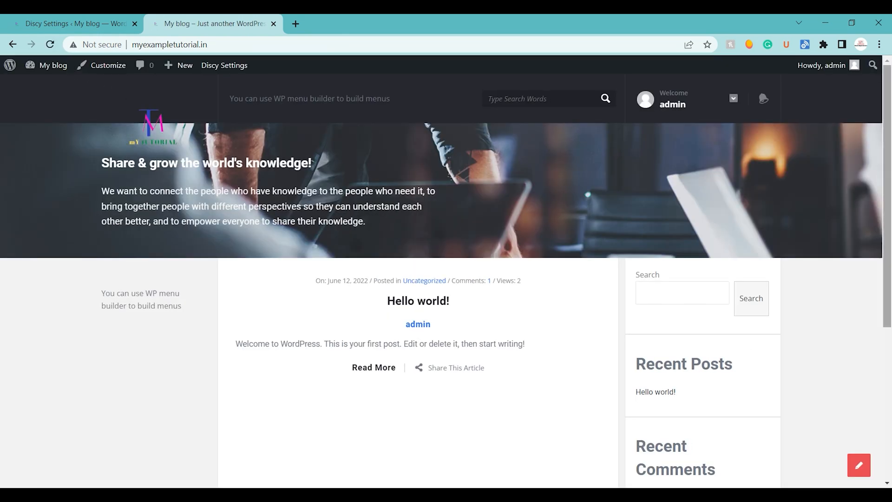
scroll(464, 232, "down", 2)
scroll(442, 305, "up", 1)
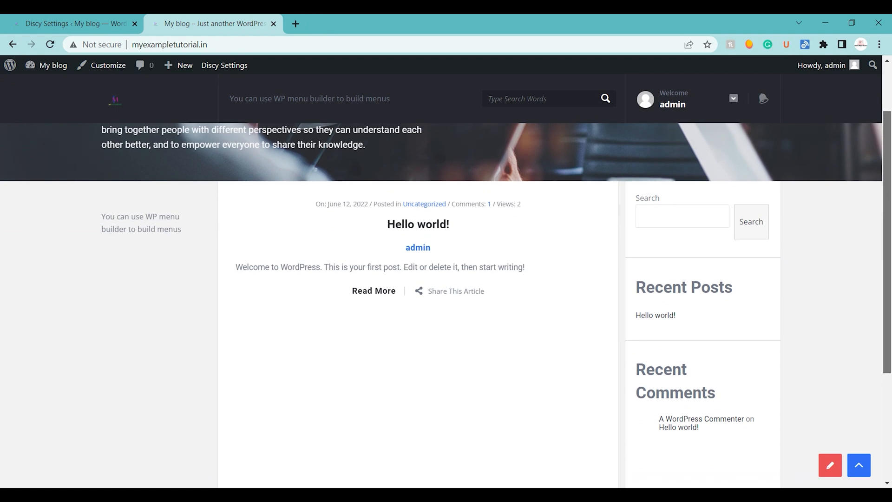
scroll(522, 230, "up", 1)
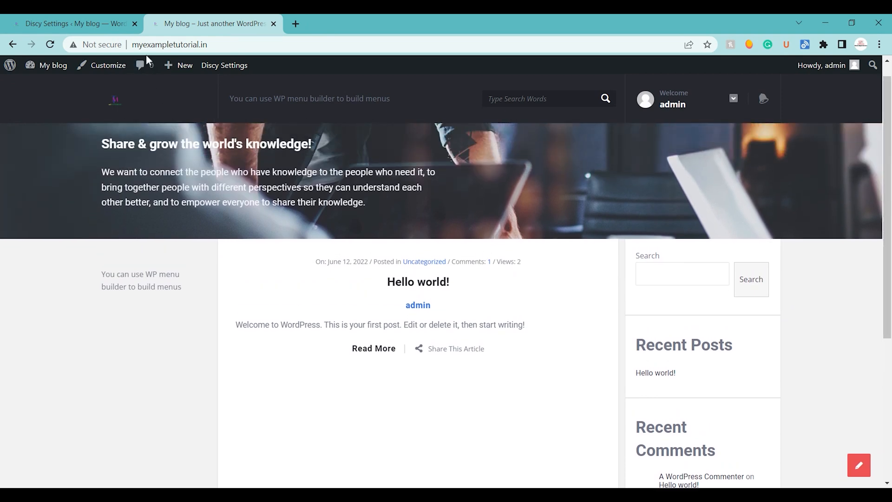
left_click(80, 15)
left_click(207, 21)
left_click_drag(315, 262, 531, 271)
left_click(532, 272)
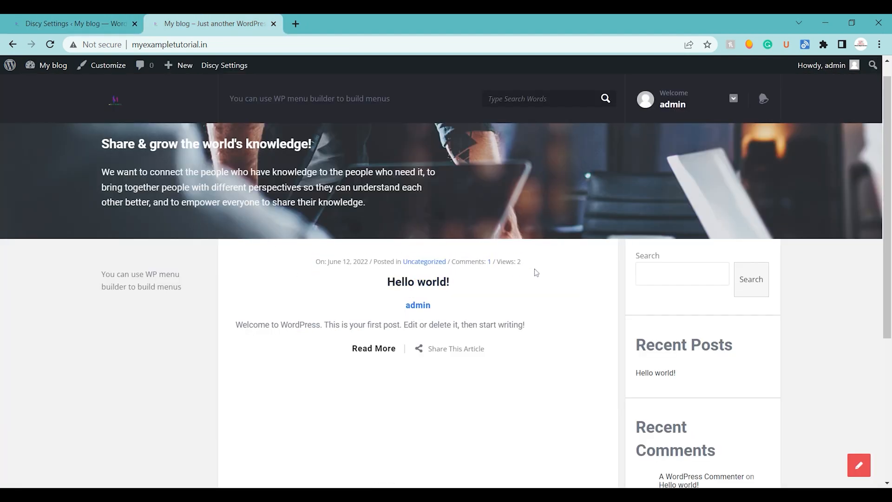
Return to the Discy Settings tab and, in the Mobile setting, stop the fixed header in mobile, leaving the custom mobile menu off.
left_click(77, 21)
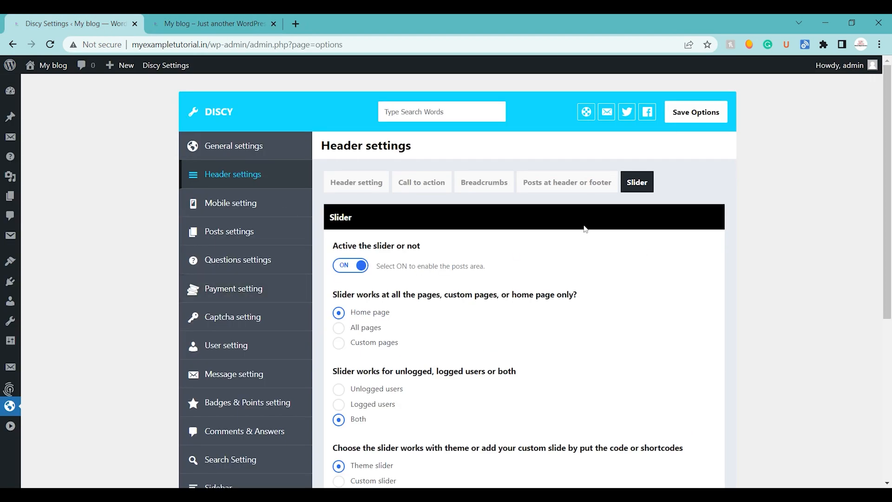
left_click(226, 216)
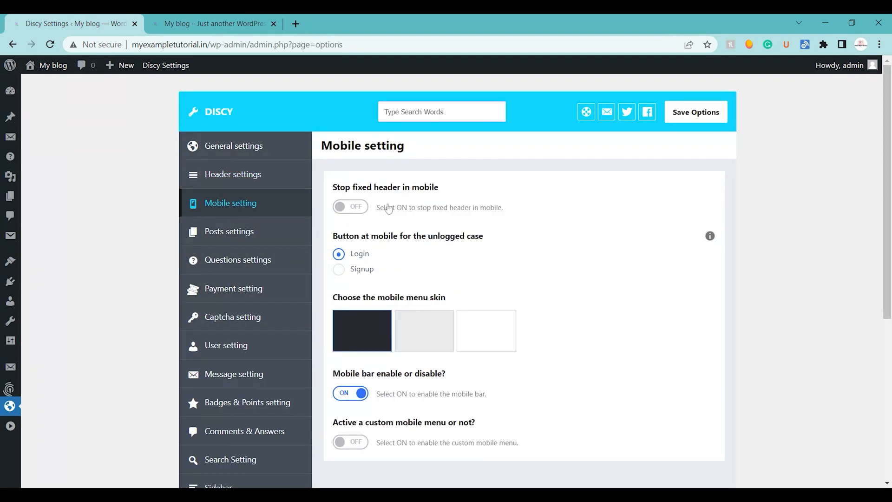
left_click(367, 209)
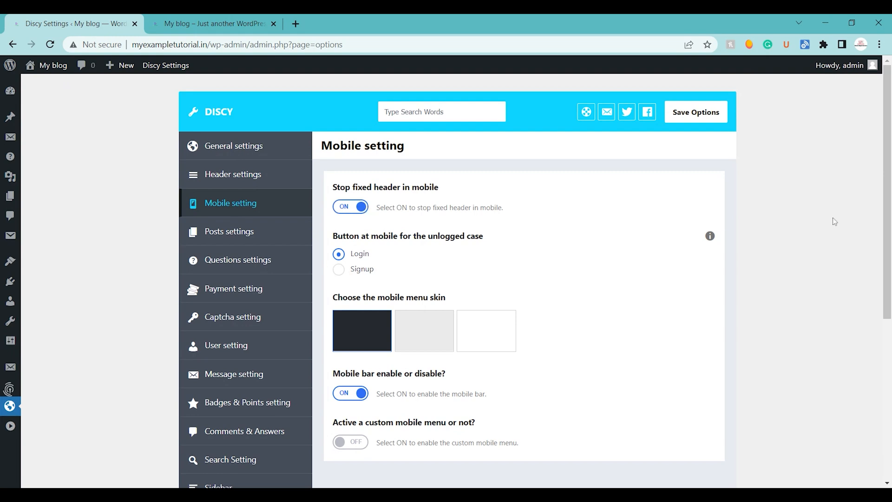
scroll(525, 279, "down", 2)
scroll(524, 279, "up", 2)
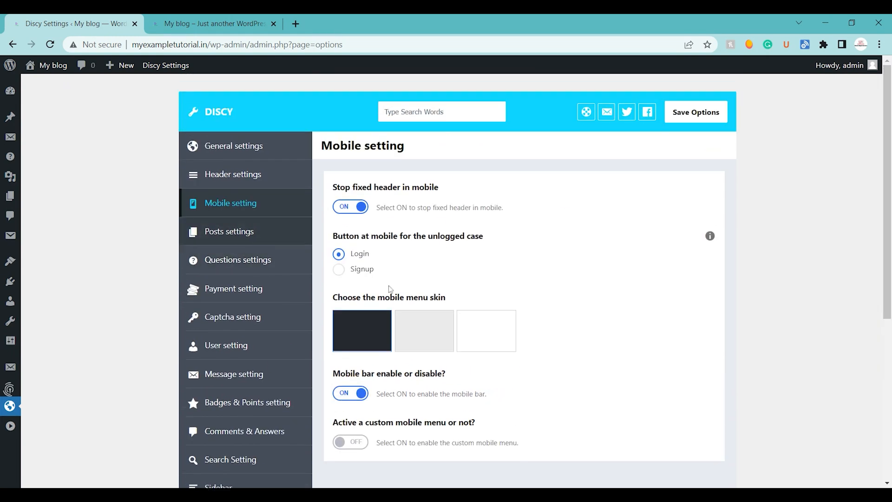
left_click(360, 444)
left_click(361, 444)
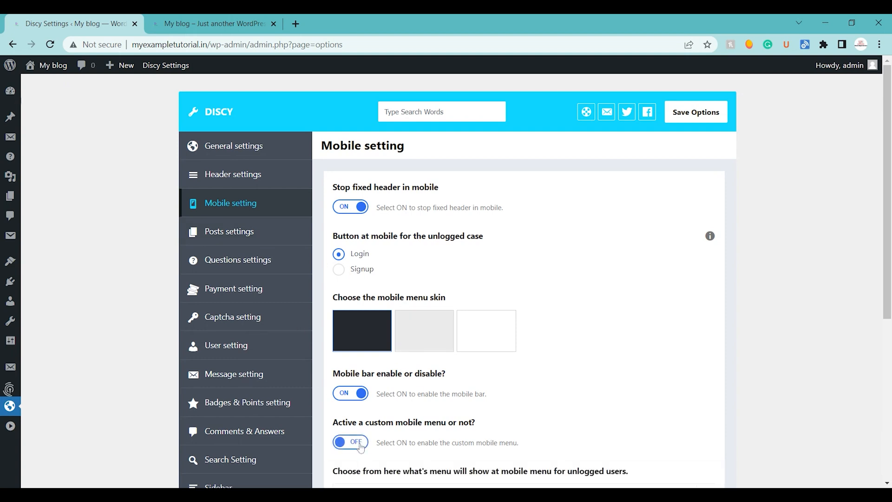
Set the post style to List style in the Posts & Loop setting and save the options.
left_click(224, 237)
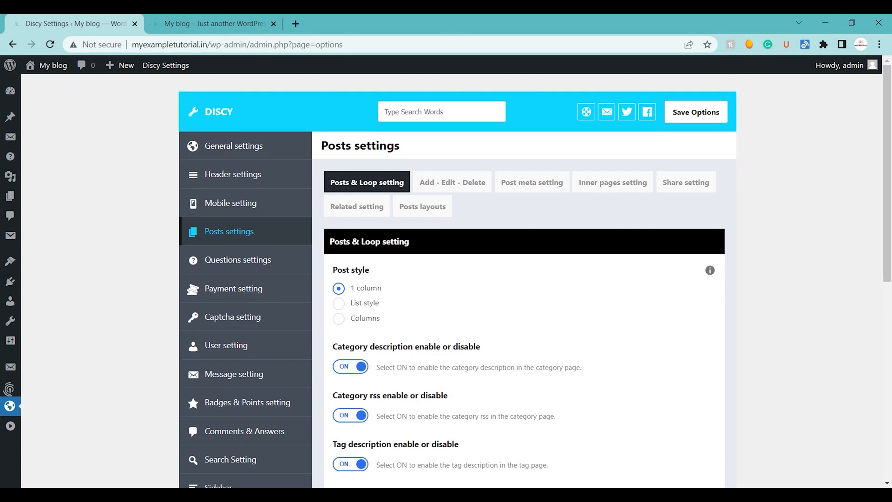
left_click_drag(886, 149, 888, 179)
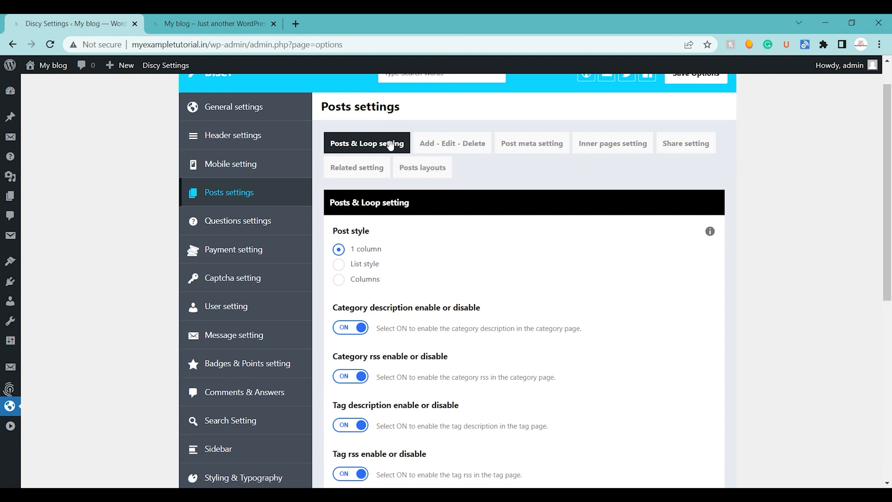
left_click_drag(887, 186, 887, 364)
left_click(339, 154)
left_click(681, 438)
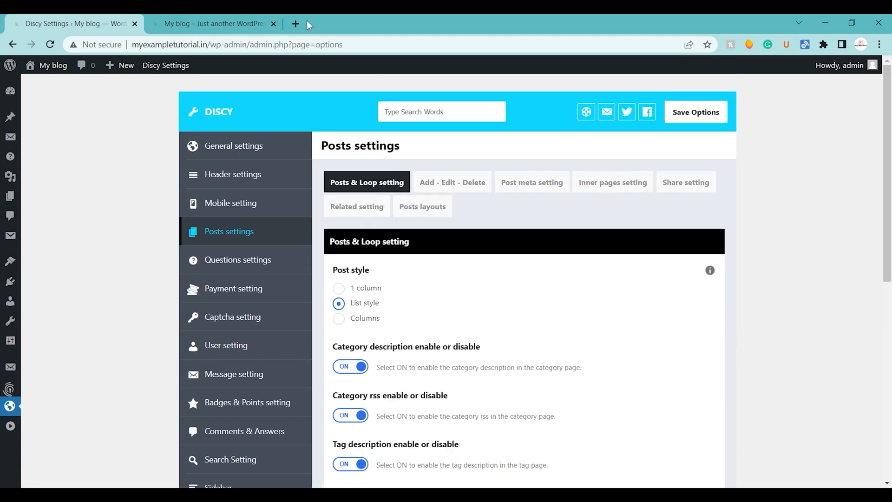
Reload the live home page and check how the blog post is laid out.
left_click(295, 23)
left_click(236, 21)
left_click(50, 45)
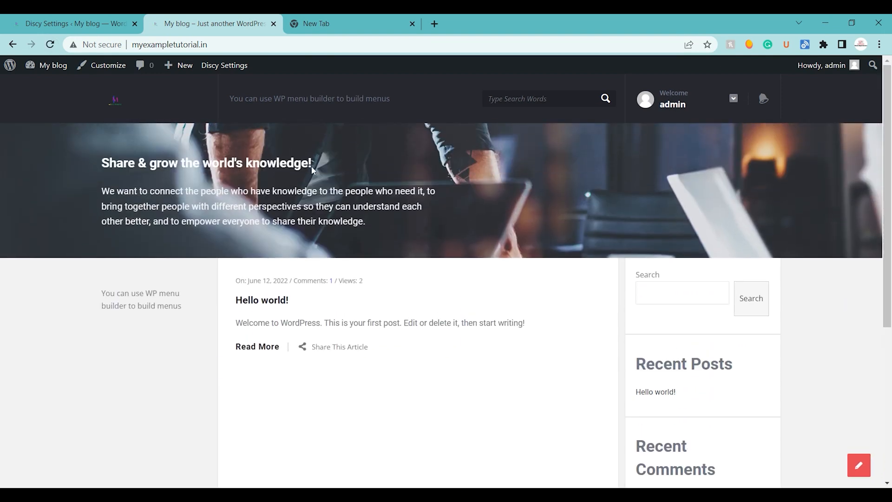
Back in Discy Settings, look through the Posts & Loop options from category descriptions to pagination style.
left_click(87, 16)
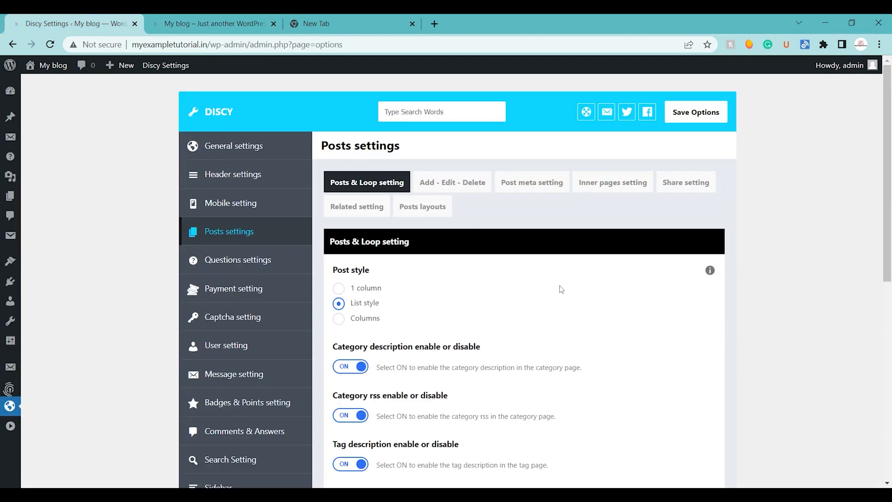
scroll(535, 277, "down", 4)
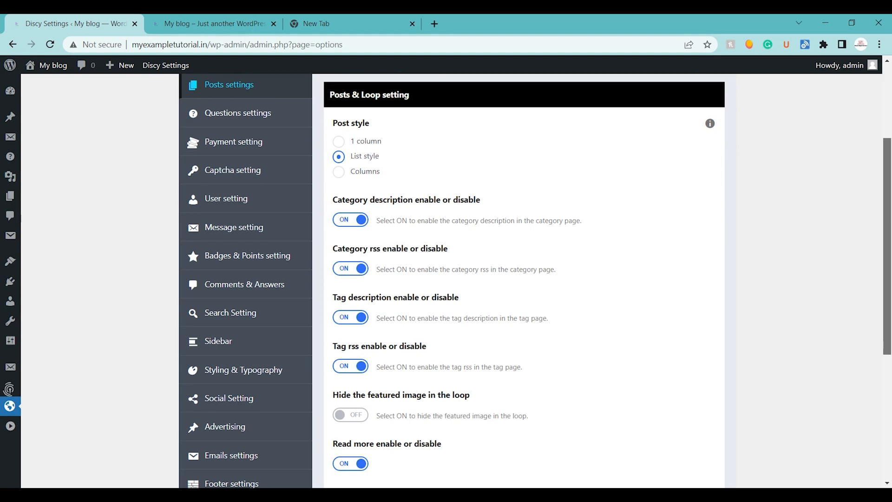
scroll(891, 303, "down", 1)
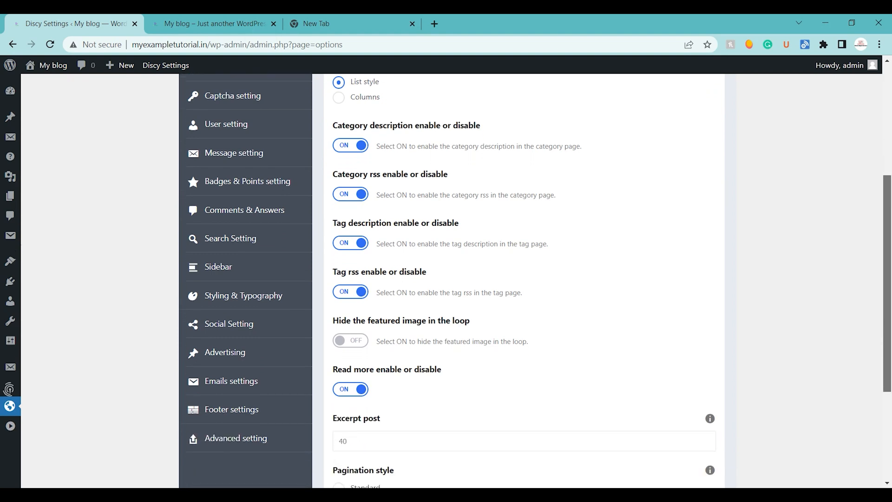
scroll(536, 278, "up", 5)
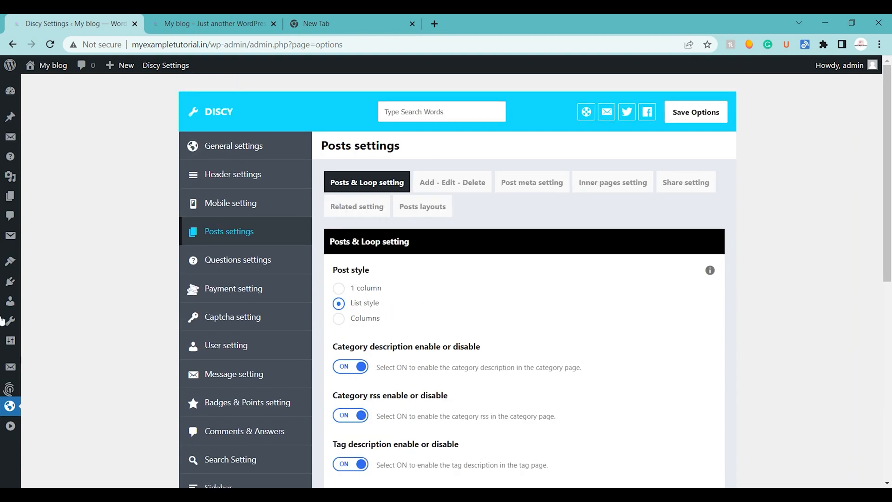
scroll(885, 186, "down", 3)
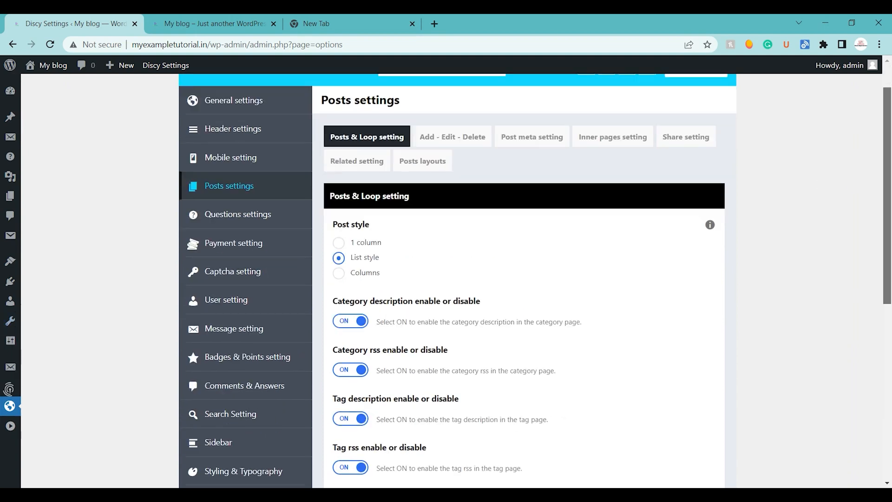
scroll(536, 279, "down", 2)
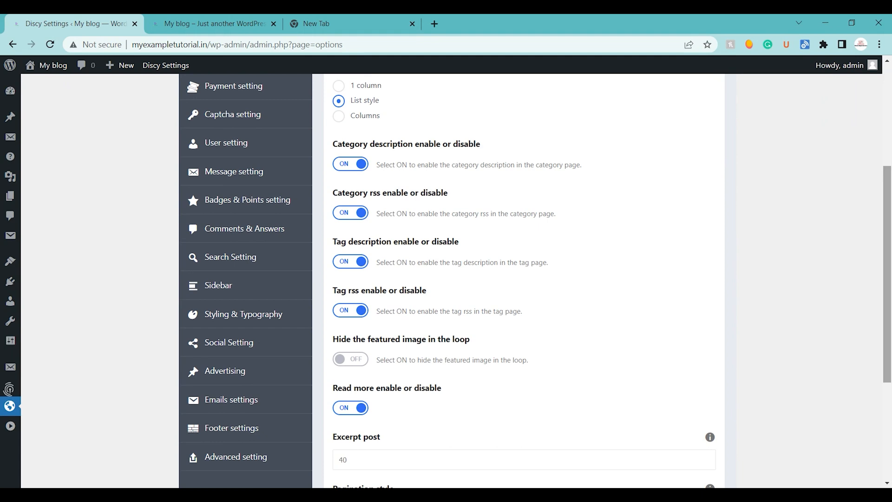
scroll(525, 278, "down", 3)
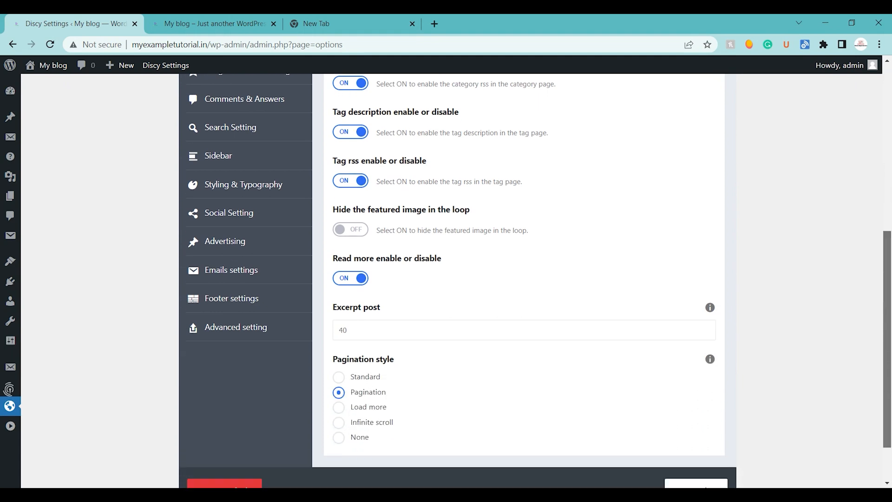
scroll(525, 279, "down", 2)
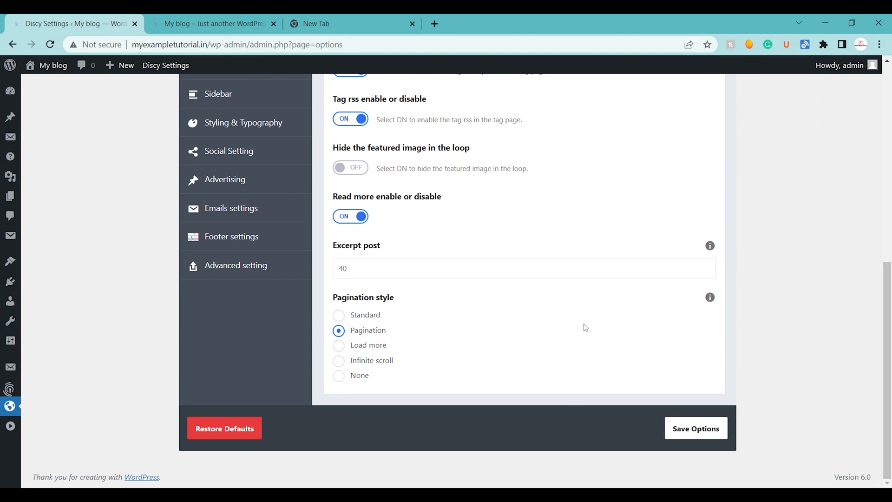
left_click_drag(887, 372, 887, 175)
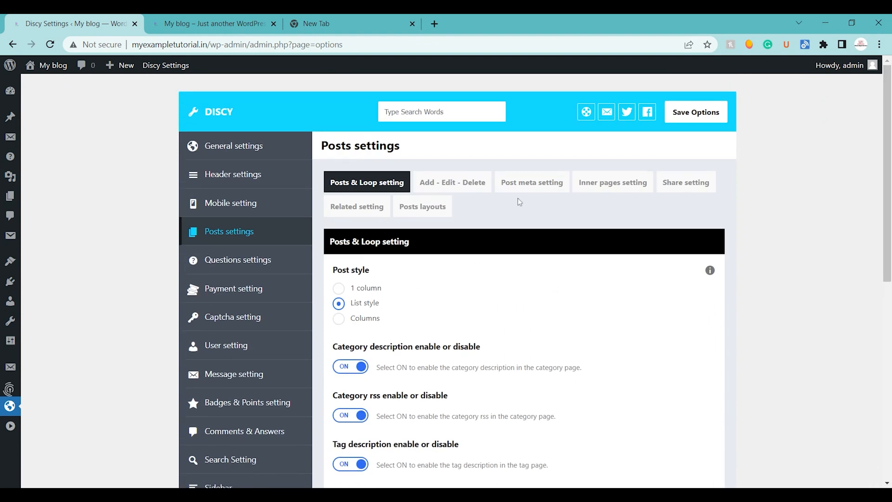
Activate adding posts with a popup in the Add - Edit - Delete settings and review the remaining post form, edit and delete options.
left_click(479, 191)
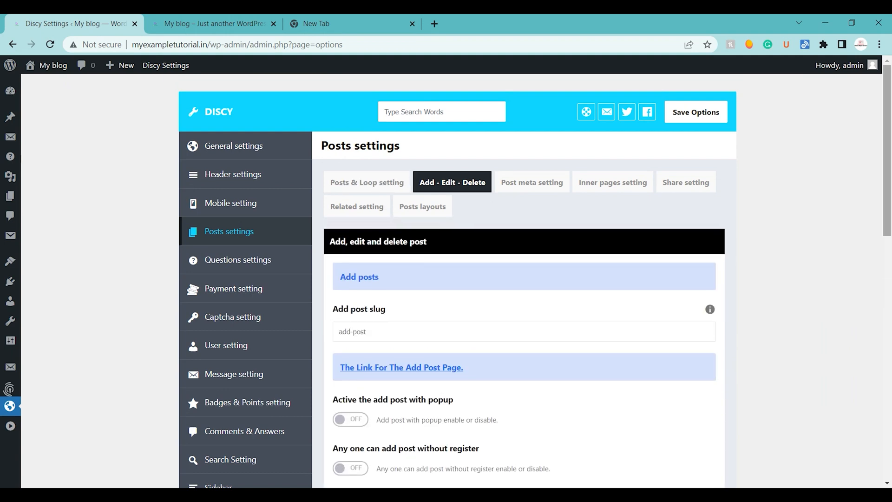
scroll(734, 195, "down", 2)
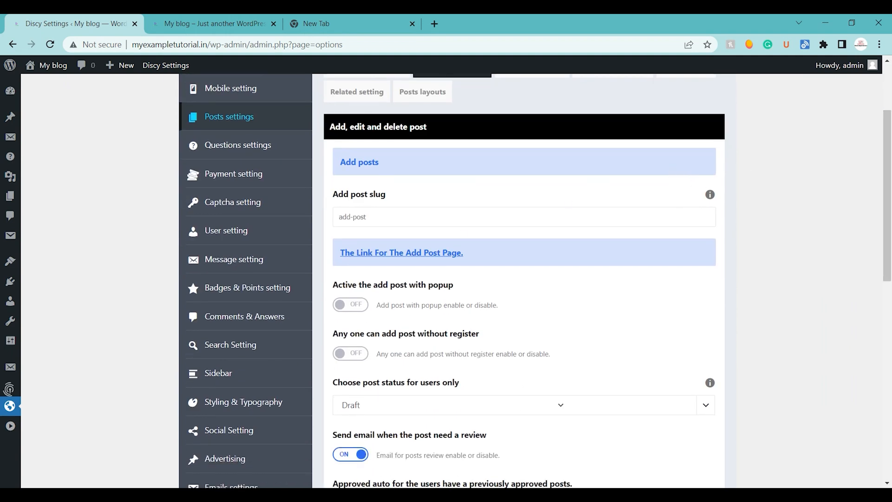
left_click_drag(888, 195, 887, 247)
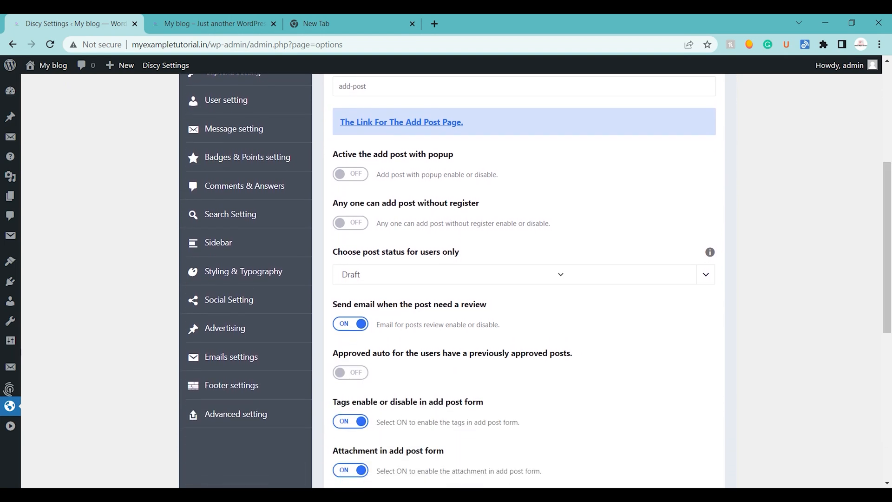
left_click(348, 180)
left_click_drag(887, 239, 887, 263)
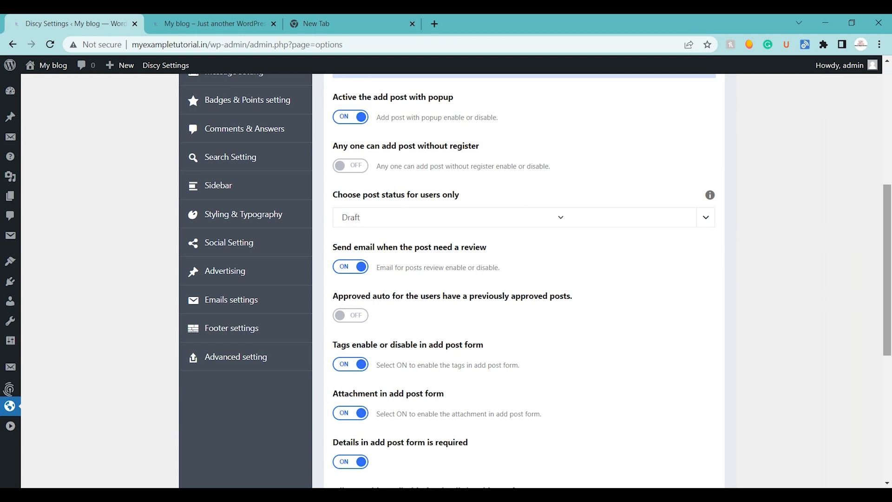
scroll(488, 154, "down", 3)
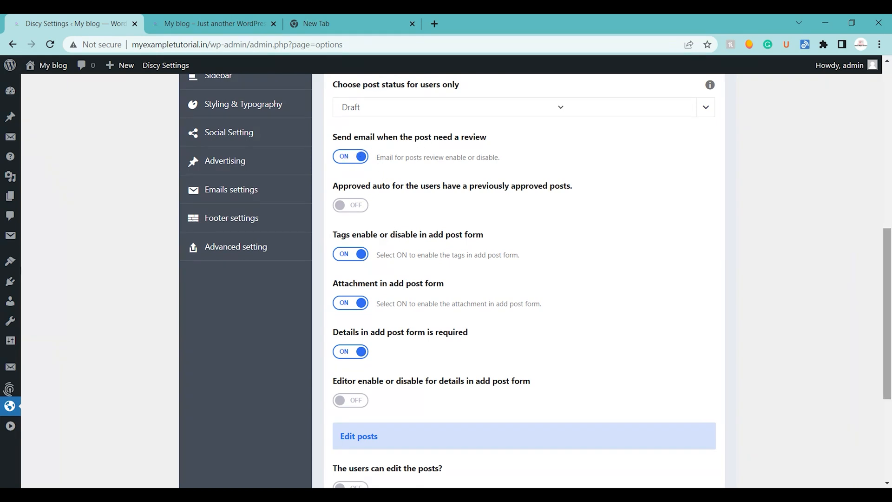
scroll(540, 279, "down", 1)
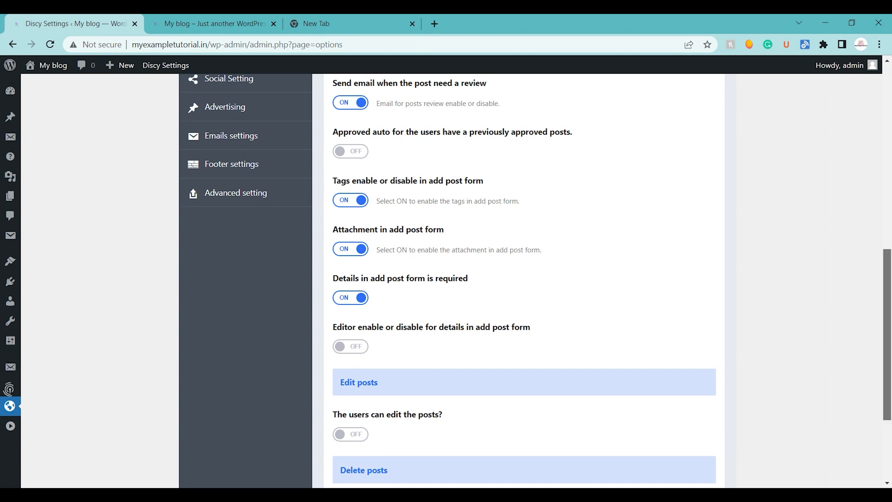
scroll(890, 358, "down", 3)
scroll(890, 358, "up", 10)
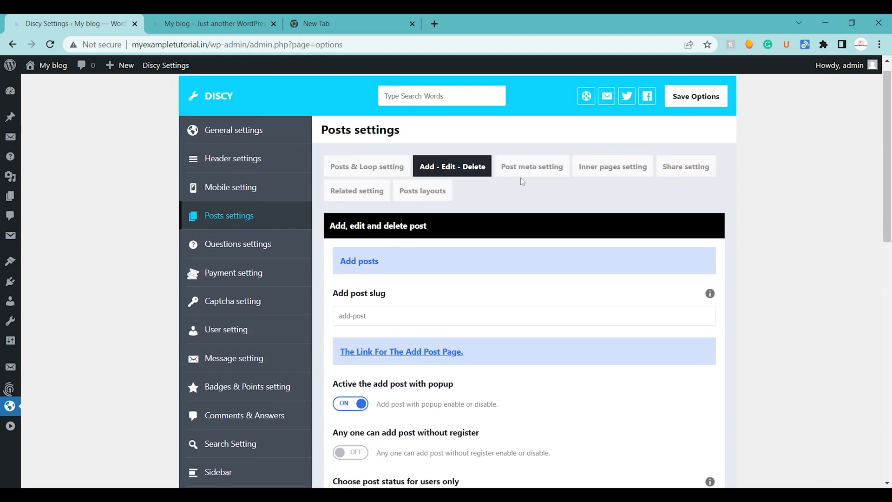
Review the post meta options and set the inner pages' featured image style to Custom size.
left_click(523, 180)
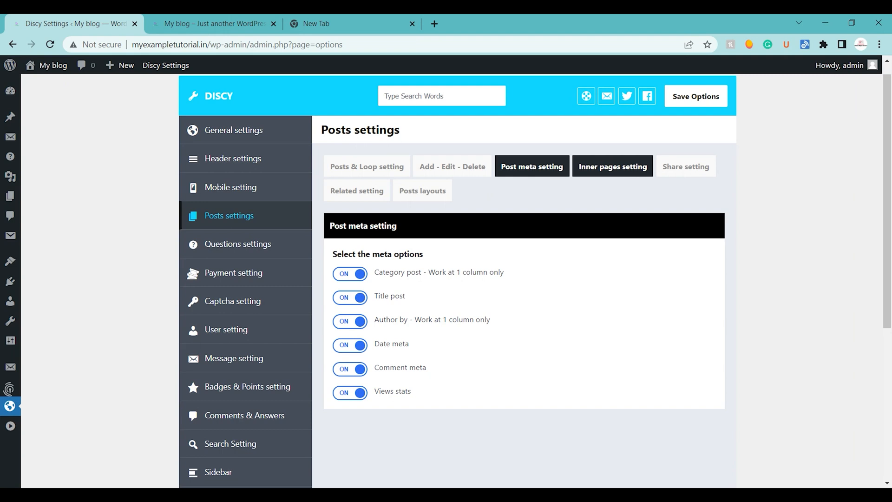
left_click(593, 171)
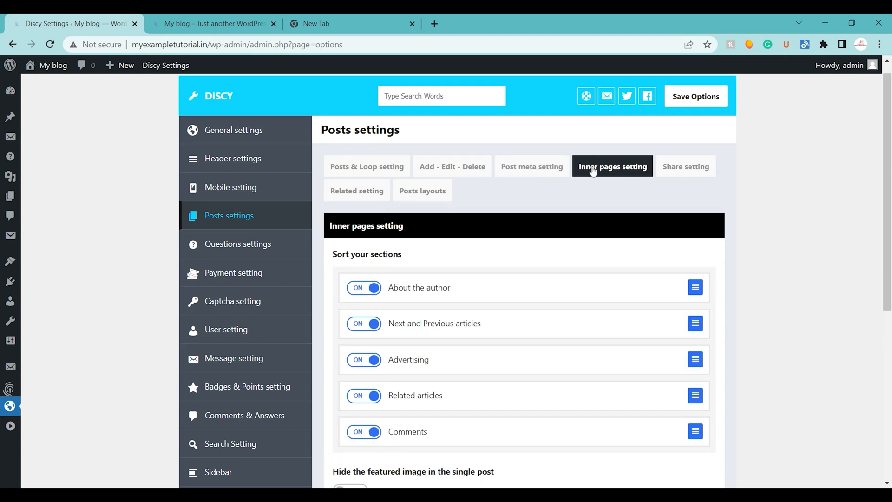
scroll(746, 235, "down", 2)
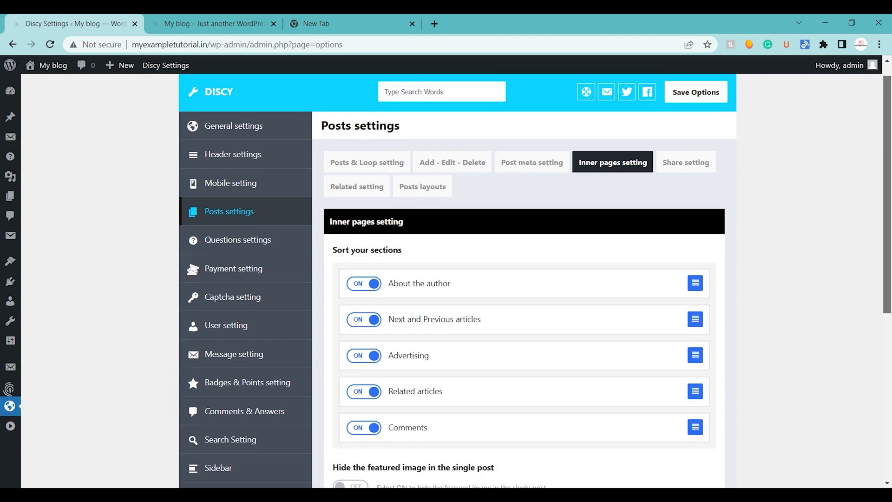
scroll(525, 280, "down", 1)
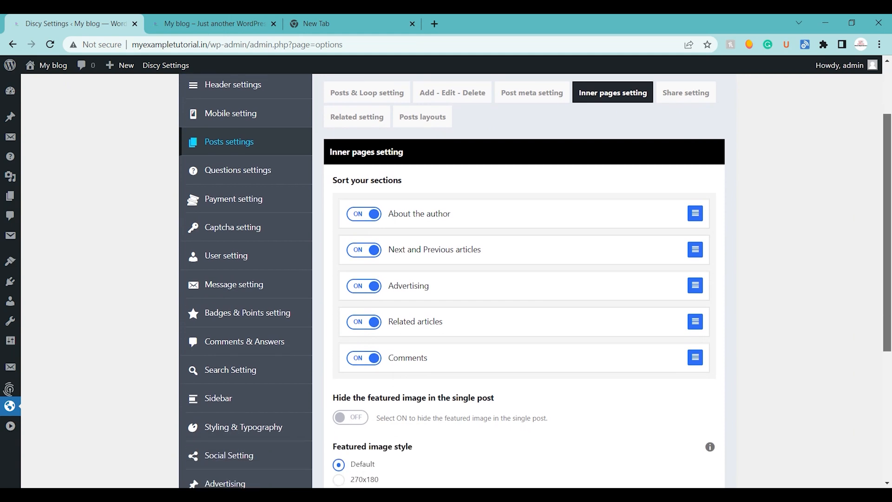
scroll(524, 281, "down", 3)
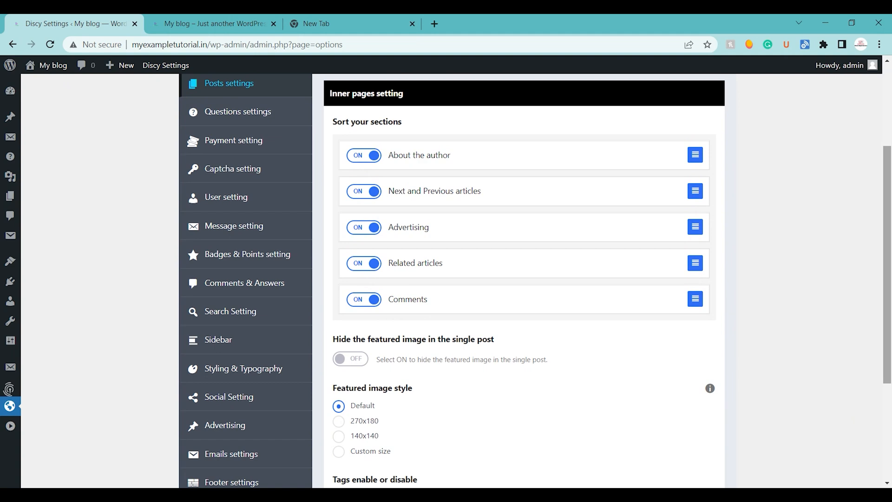
scroll(525, 280, "down", 5)
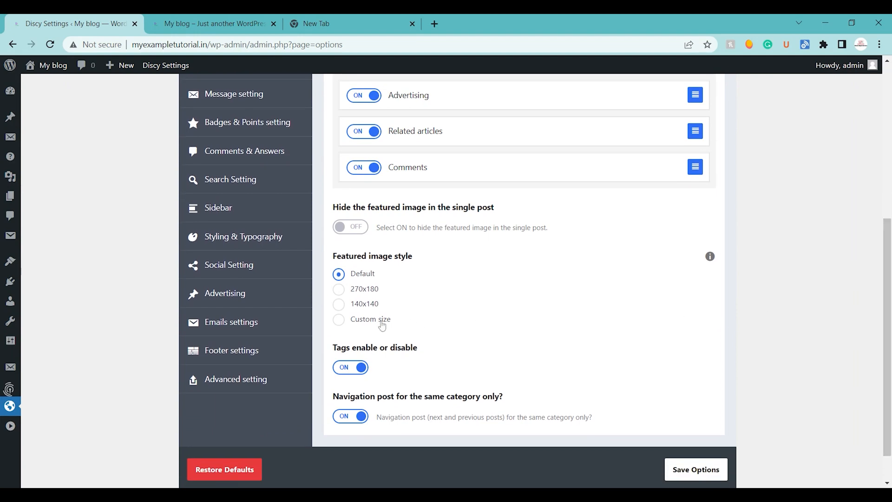
left_click(340, 321)
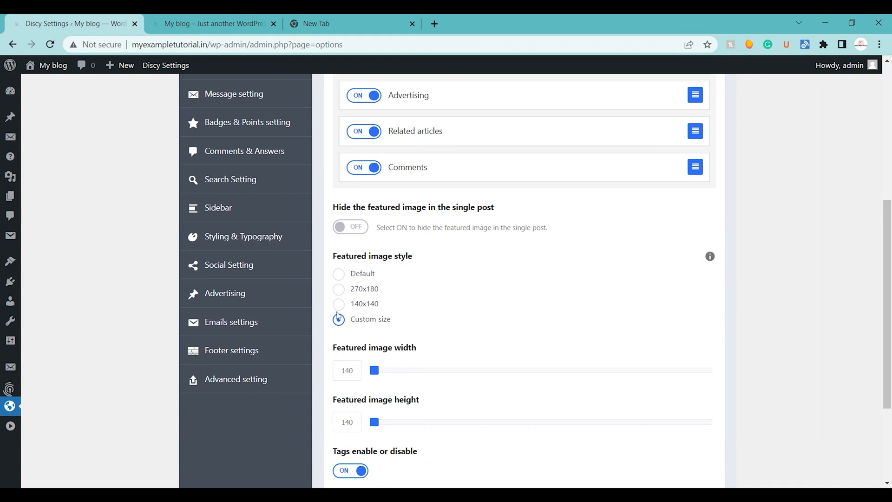
scroll(886, 296, "down", 3)
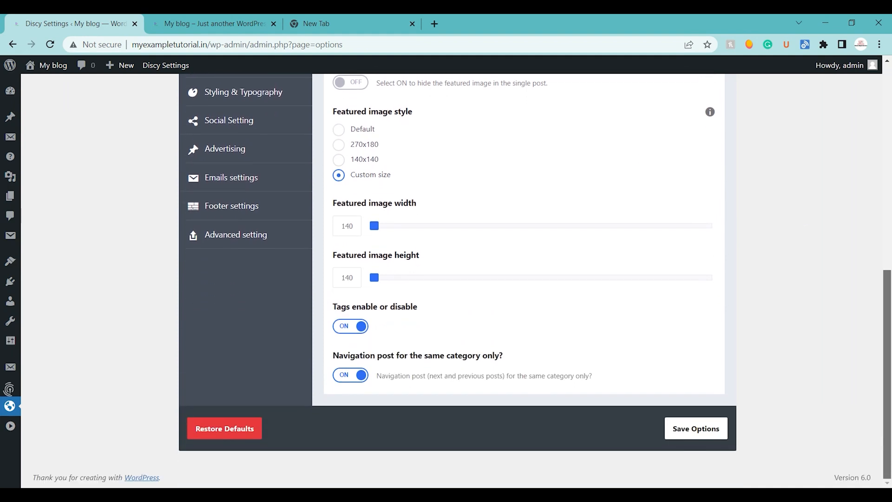
scroll(878, 251, "up", 5)
scroll(878, 250, "up", 5)
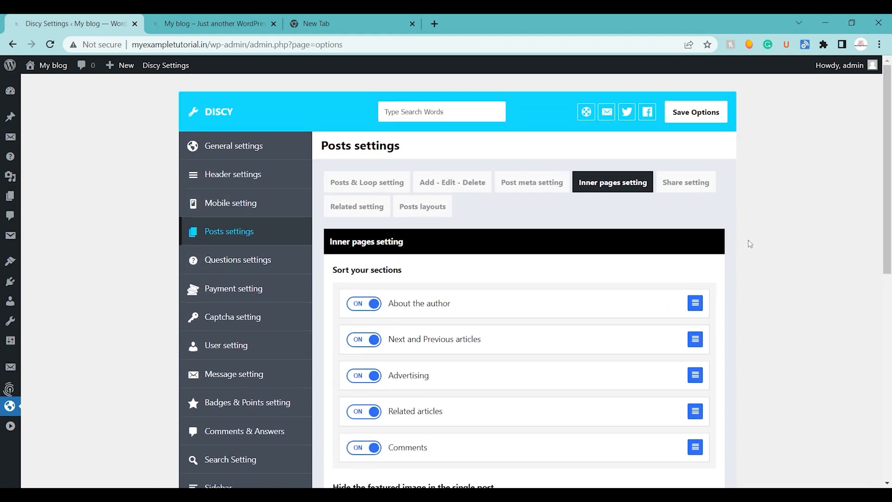
Review the Share setting options and the Related setting options in the Posts settings.
left_click(702, 195)
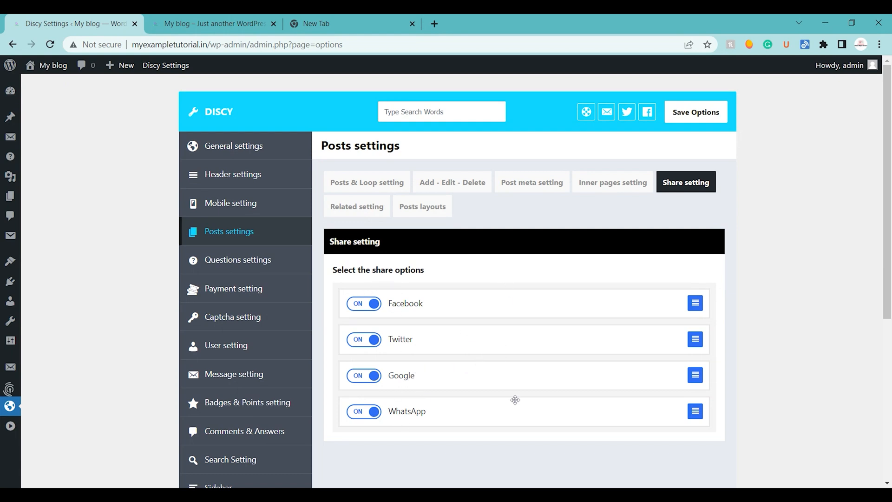
mouse_move(888, 299)
left_mouse_down()
mouse_move(889, 354)
mouse_move(891, 295)
left_mouse_up()
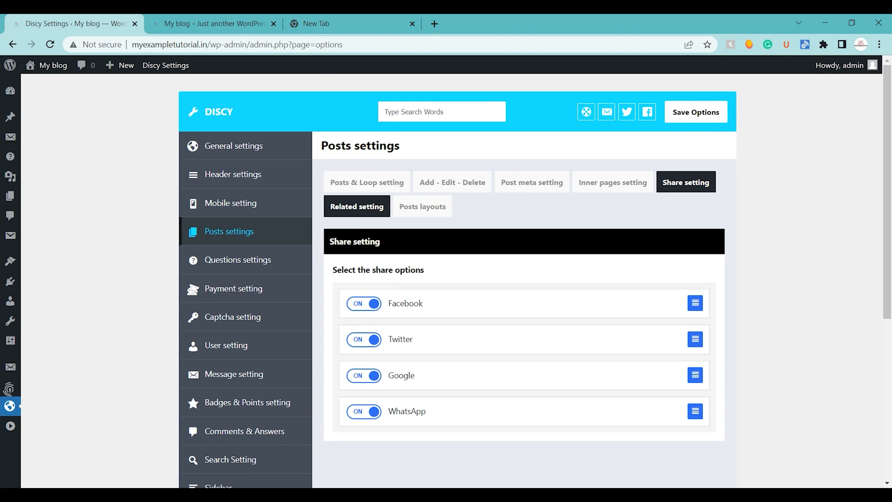
left_click(353, 213)
left_click_drag(887, 227, 573, 247)
In Posts layouts, set the post sidebar layout to the one with a single sidebar on the right.
left_click(423, 208)
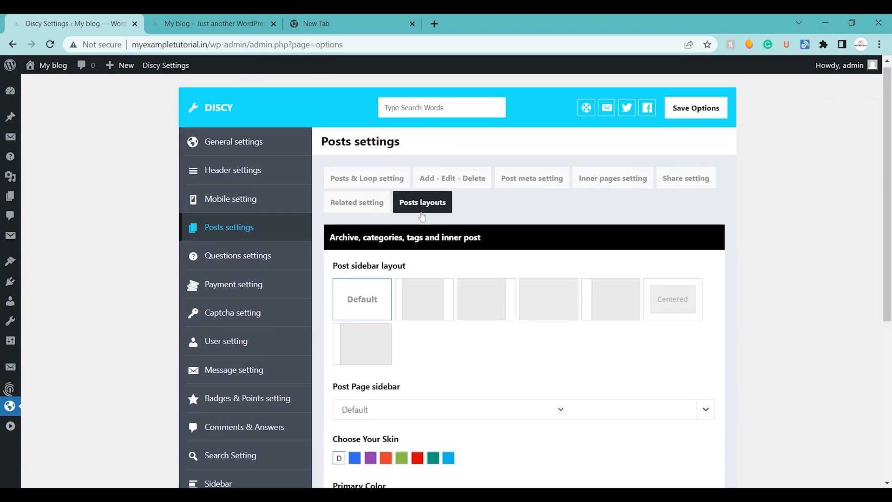
left_click(410, 301)
left_click(476, 296)
mouse_move(887, 255)
left_mouse_down()
mouse_move(887, 356)
mouse_move(888, 250)
left_mouse_up()
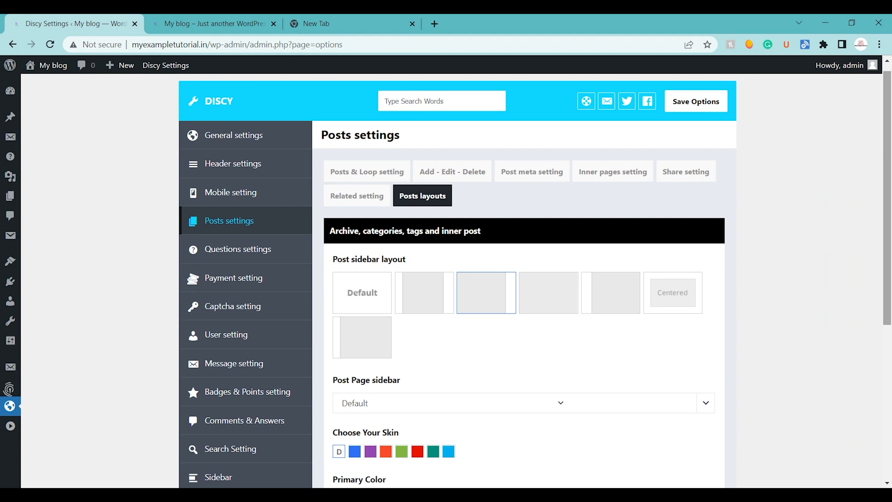
Open the Questions settings and review the general options from simple layout to tag rss.
left_click(210, 250)
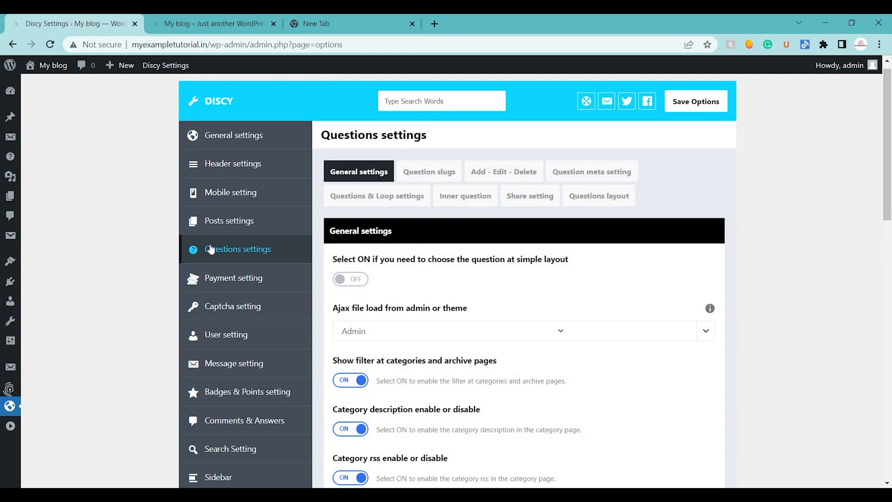
scroll(534, 279, "down", 1)
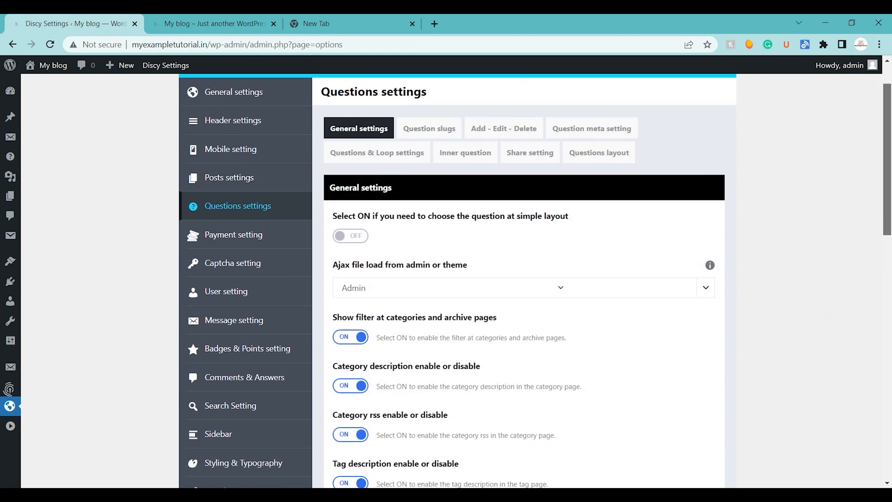
scroll(890, 178, "up", 1)
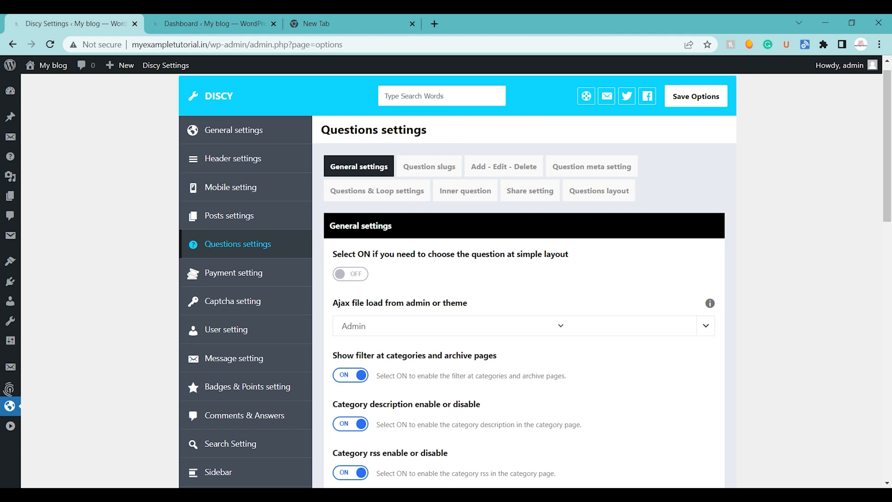
scroll(888, 186, "down", 3)
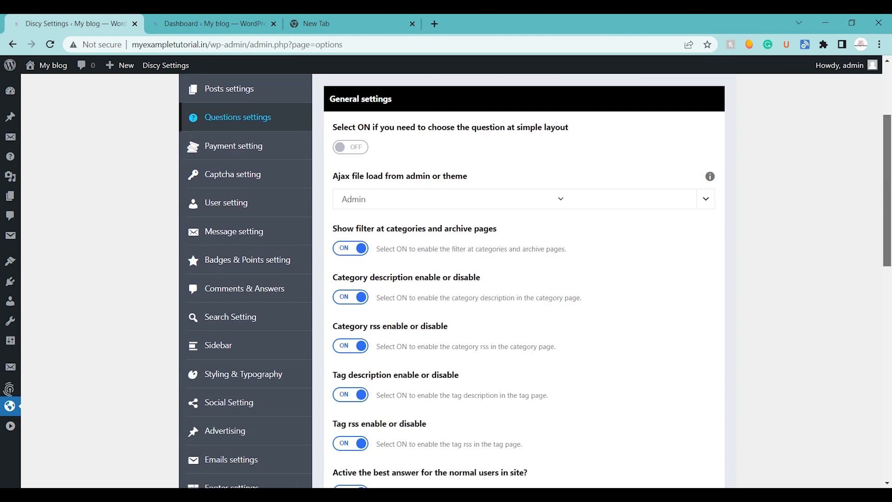
left_click_drag(887, 186, 888, 192)
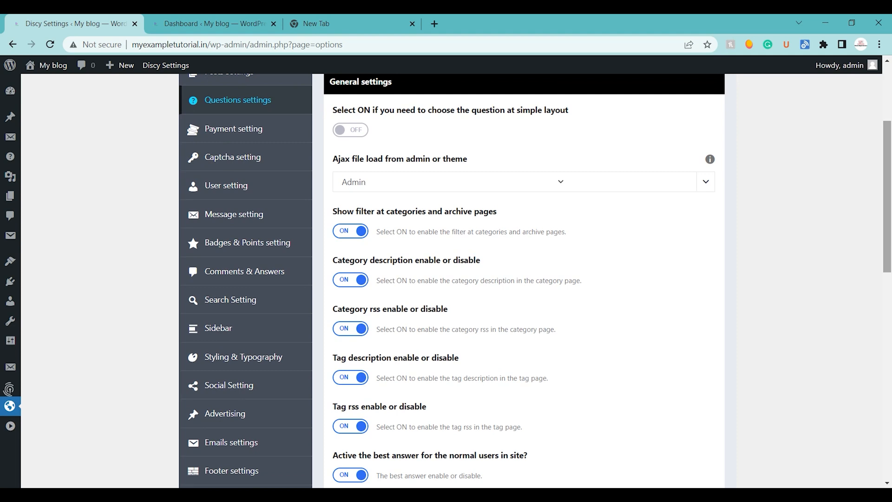
Try the simple question layout on and off, and check the choices for the Ajax file load.
left_click(361, 133)
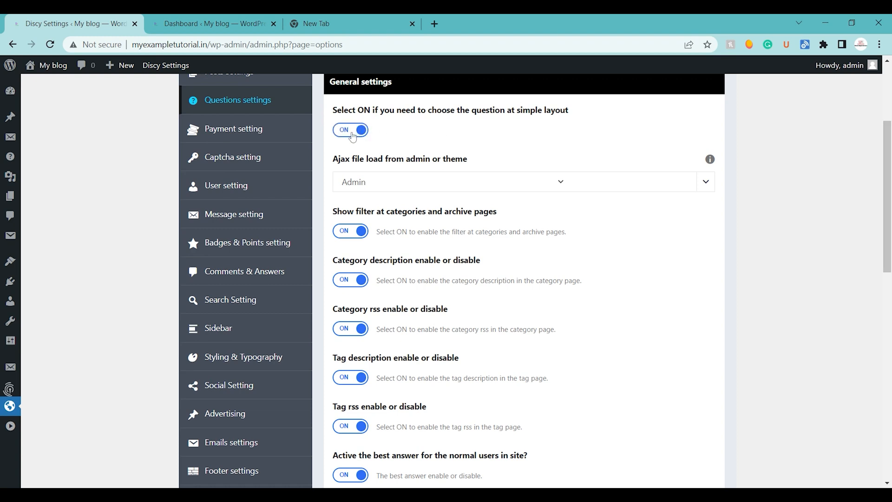
left_click(353, 136)
left_click(353, 135)
left_click(343, 132)
left_click(343, 133)
left_click(343, 132)
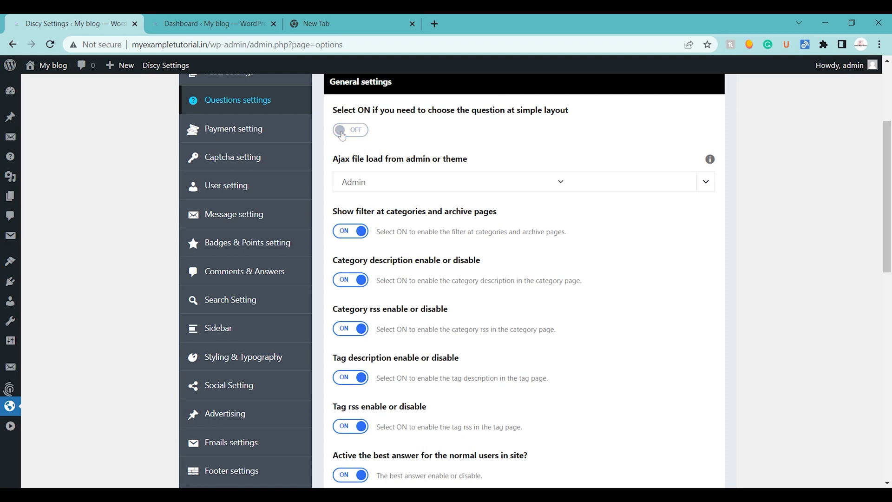
left_click(497, 183)
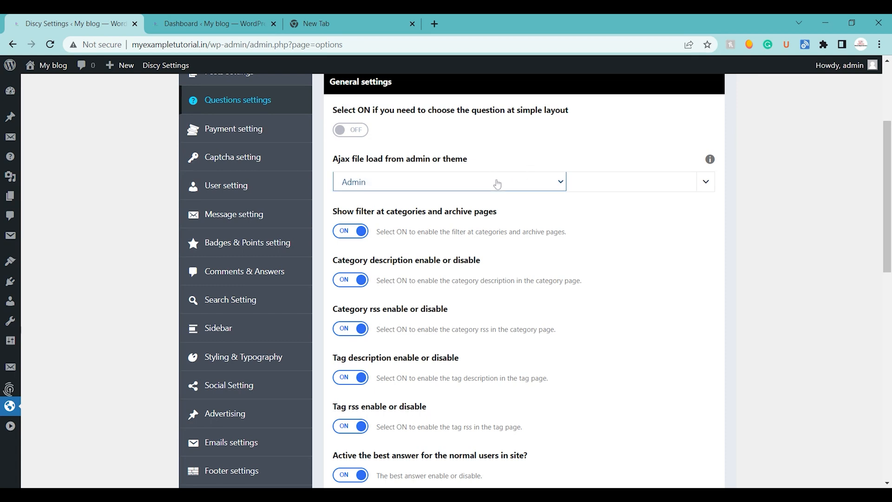
left_click(815, 204)
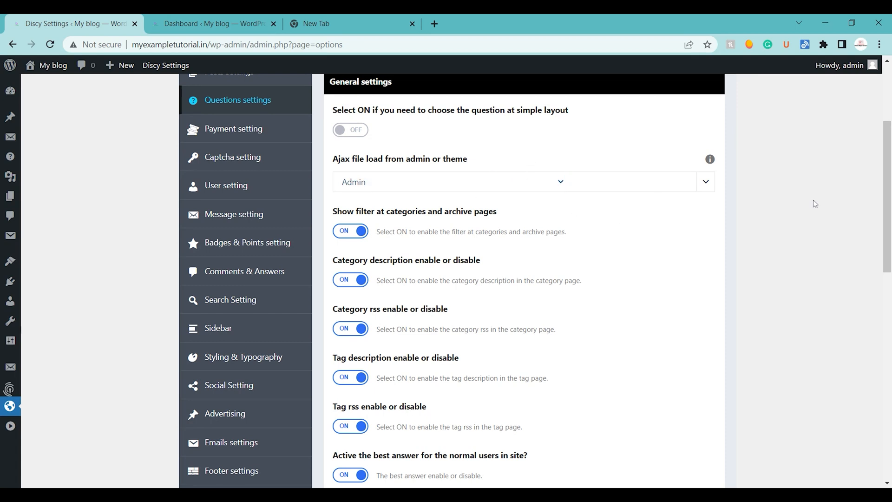
Enable removing the best answer from the stats and user points when its question or answer is deleted.
left_click_drag(887, 201, 891, 248)
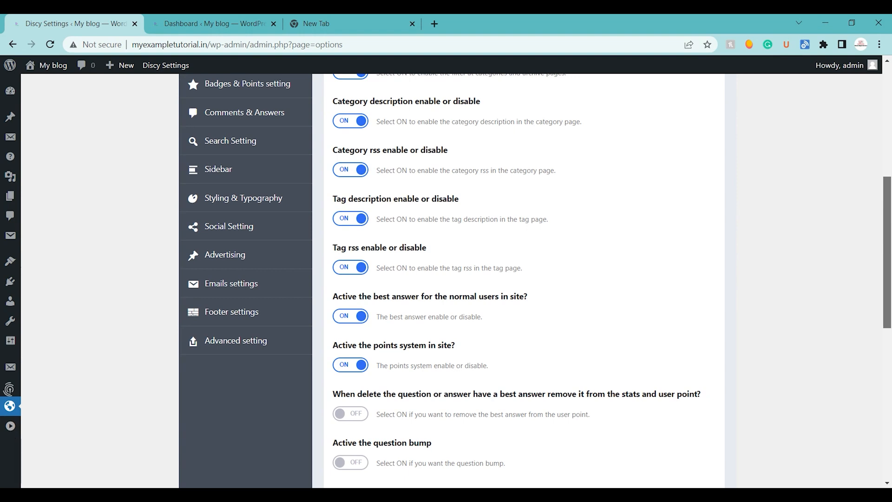
scroll(539, 279, "down", 1)
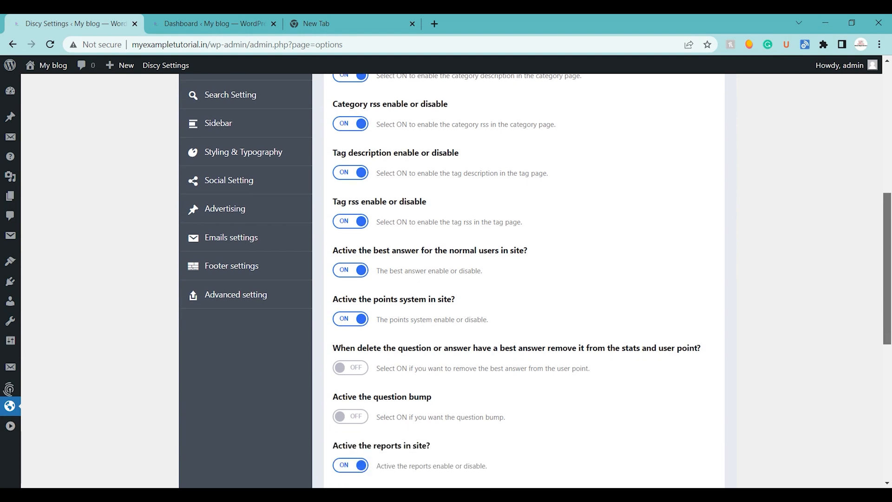
scroll(456, 279, "down", 1)
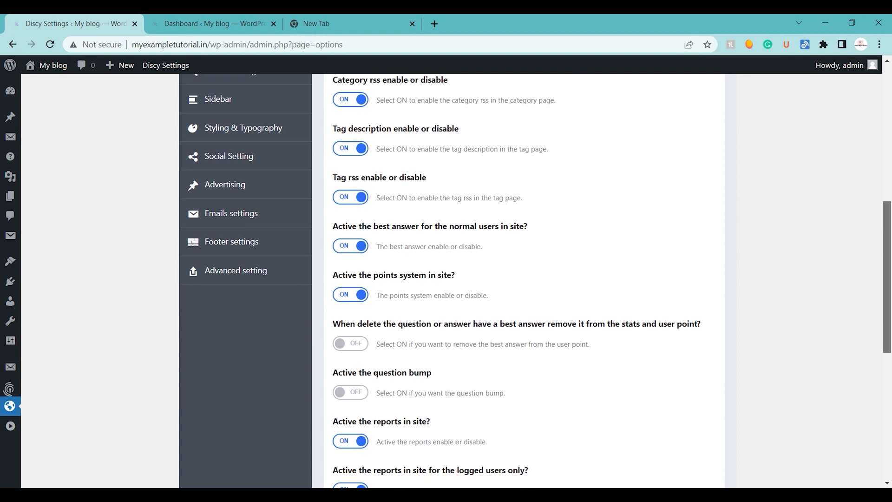
scroll(539, 279, "down", 1)
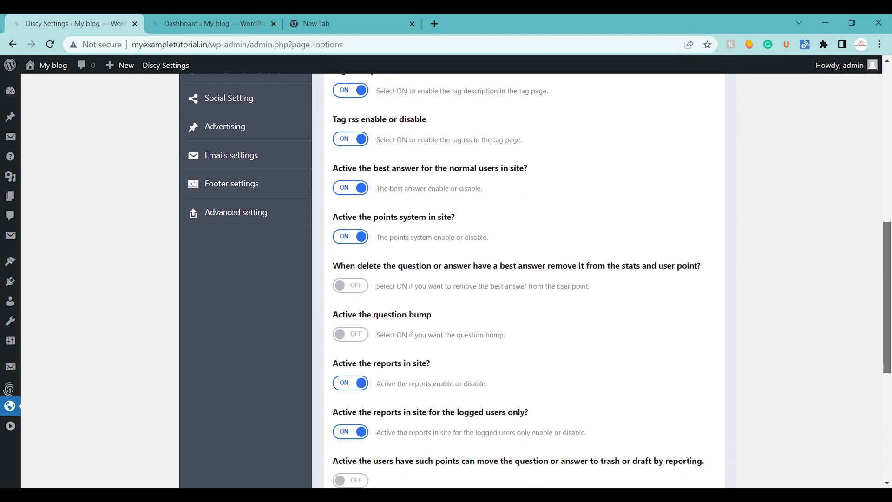
scroll(539, 279, "down", 1)
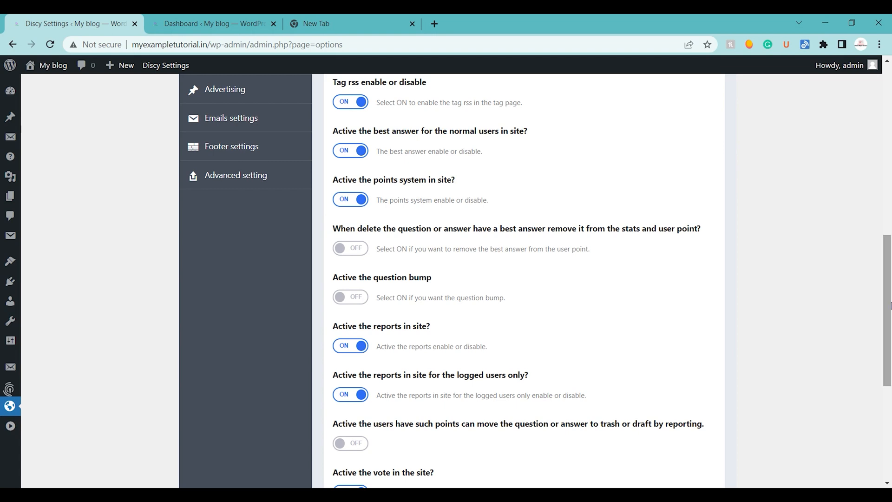
scroll(891, 306, "down", 2)
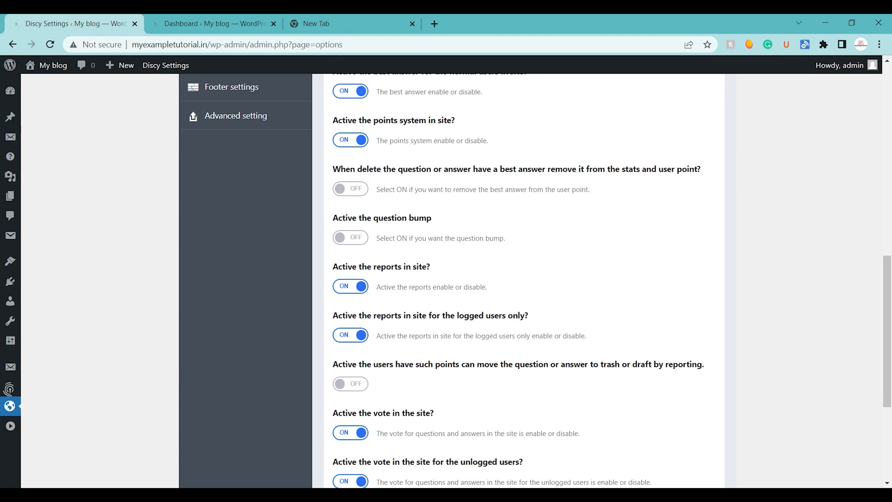
left_click(354, 192)
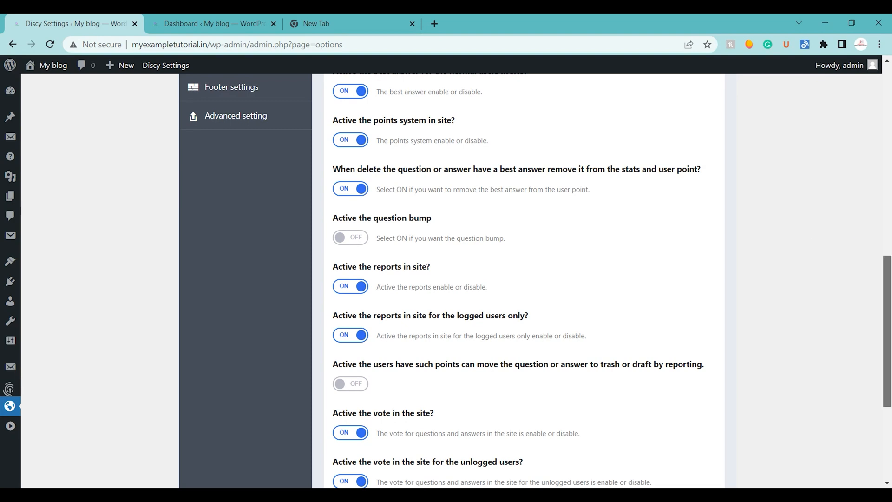
Allow users with enough points to move reported questions or answers to trash, and deactivate voting for unlogged users.
scroll(777, 235, "down", 3)
left_click_drag(889, 362, 888, 371)
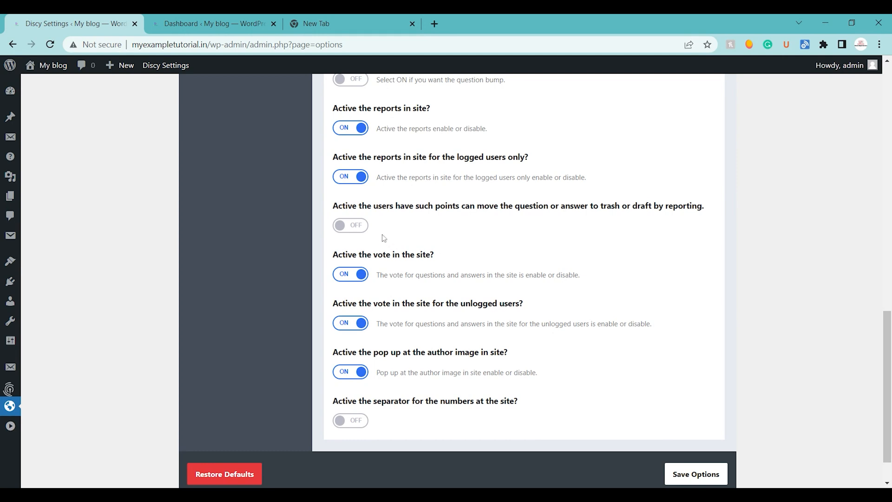
left_click(351, 228)
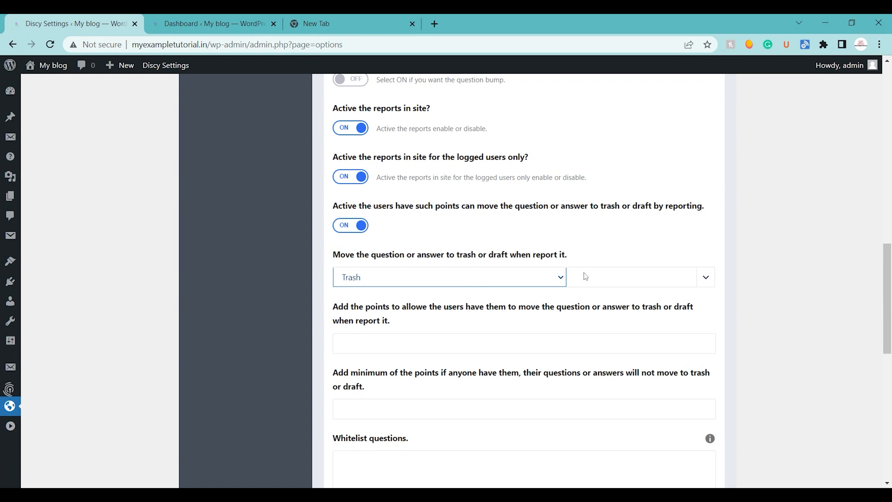
left_click_drag(888, 279, 888, 425)
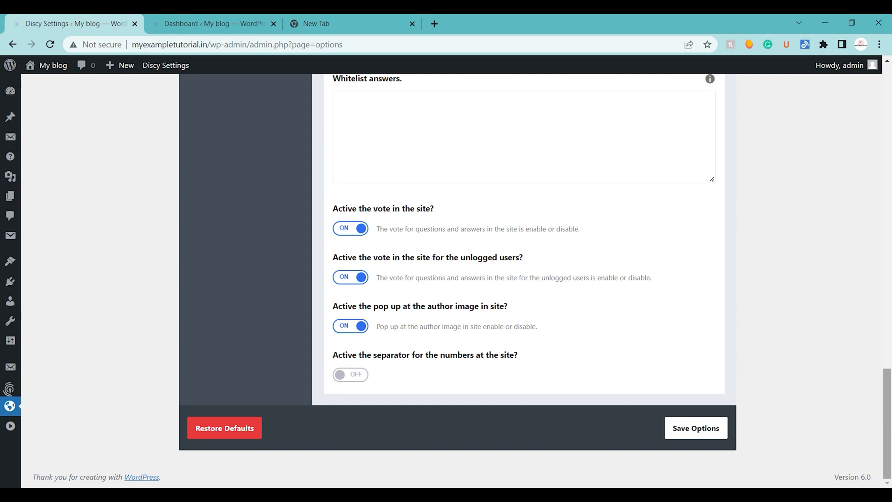
left_click(349, 277)
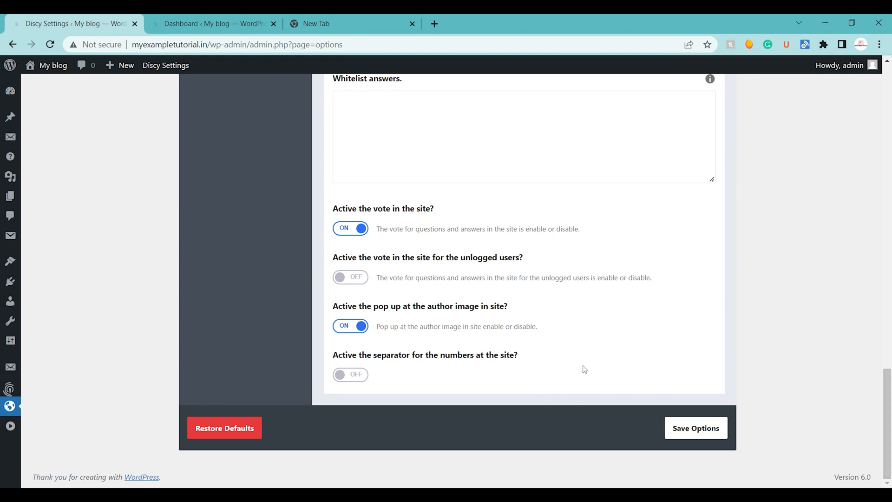
Review the Question slugs settings for the questions archive, question, category and tag.
left_click_drag(888, 393, 888, 90)
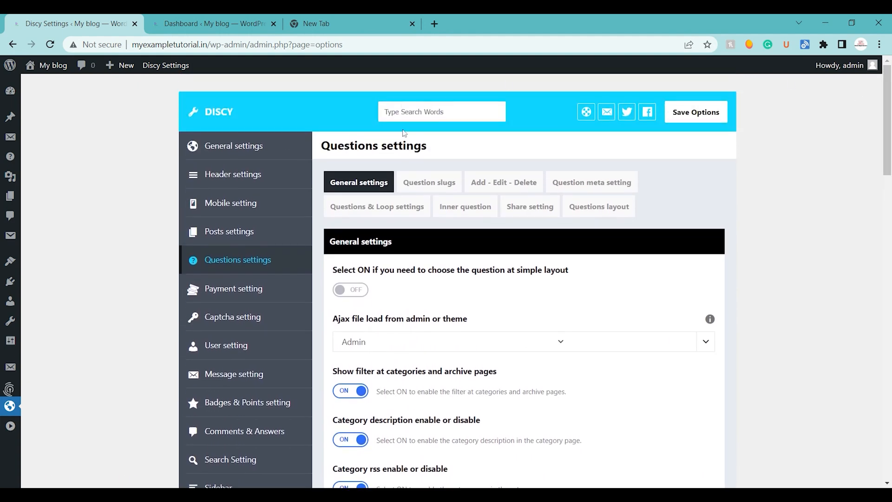
left_click(456, 184)
left_click_drag(887, 274, 888, 326)
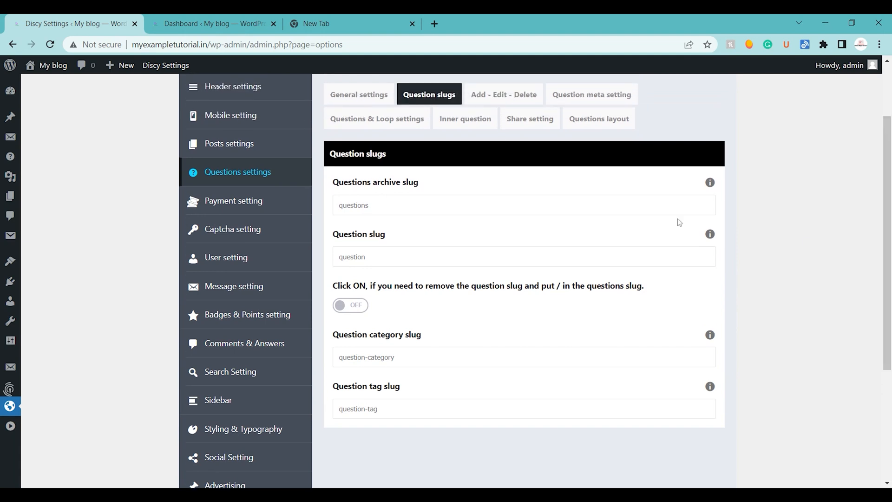
In the question Add - Edit - Delete settings, let anyone ask a question without registering, and save the options.
left_click(522, 101)
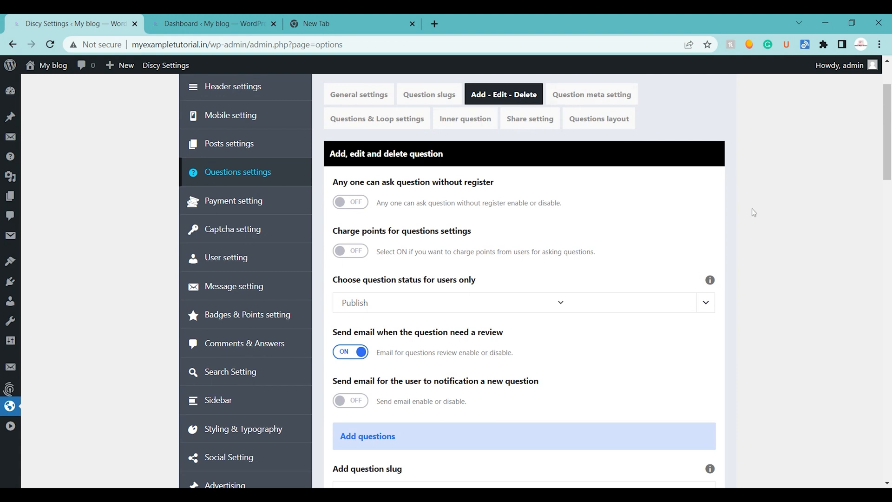
scroll(887, 135, "down", 2)
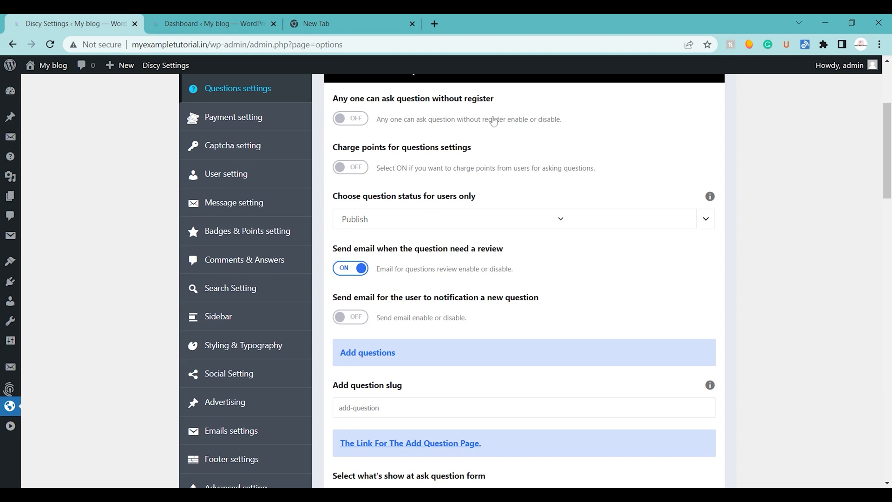
left_click(364, 120)
scroll(887, 148, "down", 15)
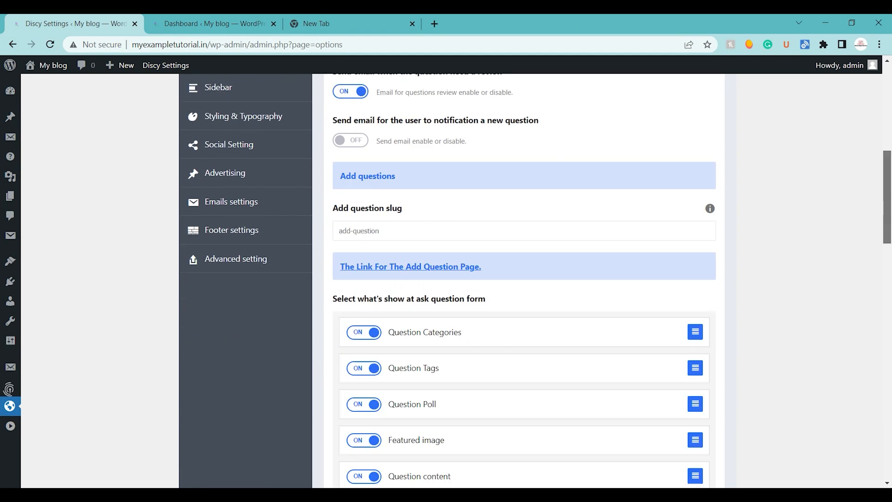
left_click(675, 432)
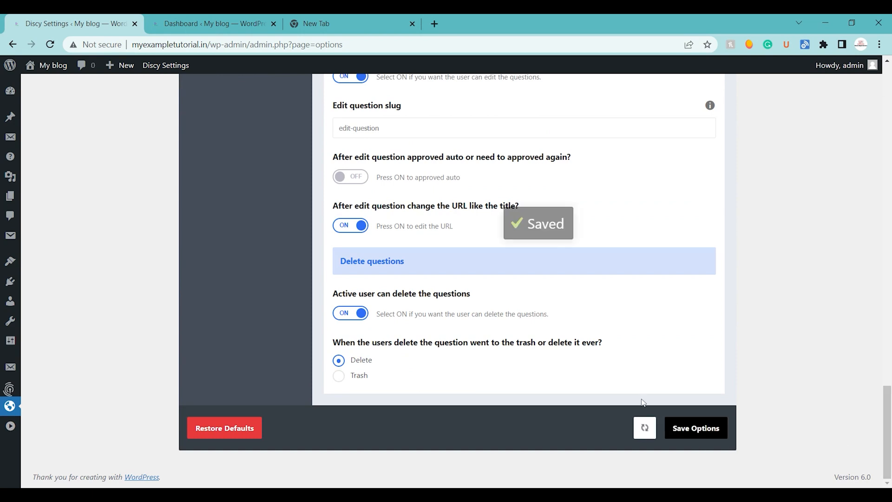
Switch to the live site and view the admin profile's waiting questions and Asked Questions pages.
left_click(215, 15)
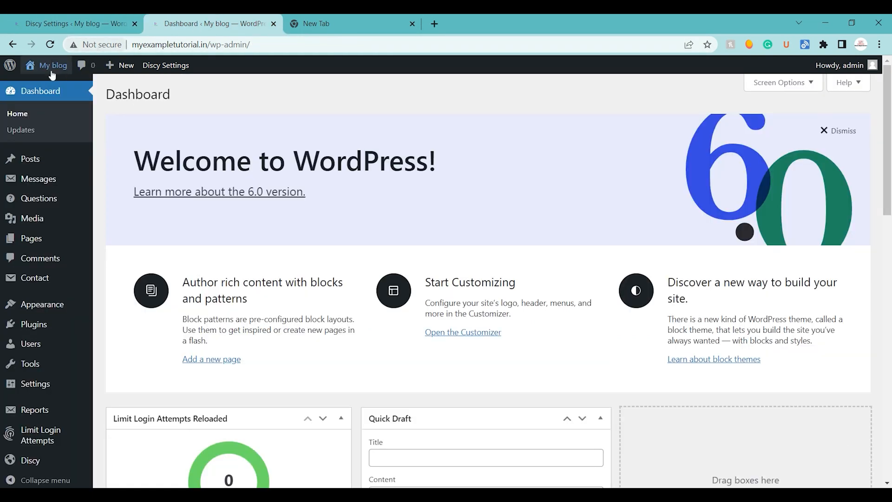
left_click(35, 84)
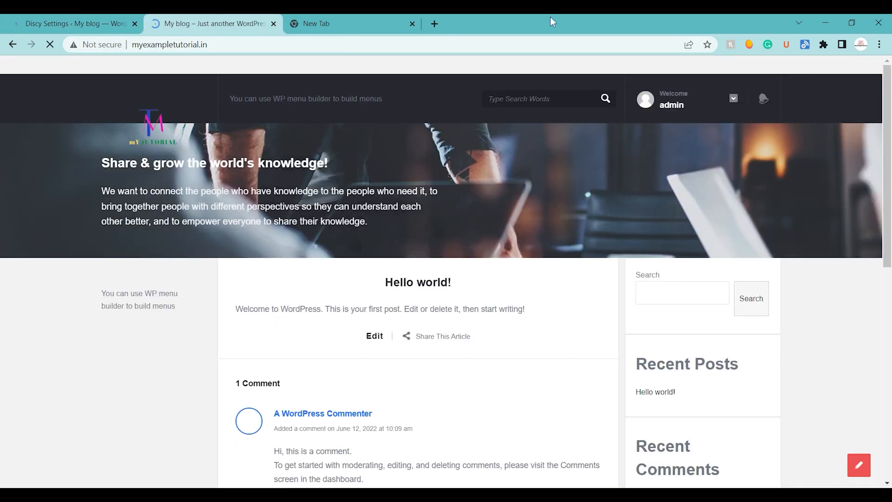
left_click(735, 99)
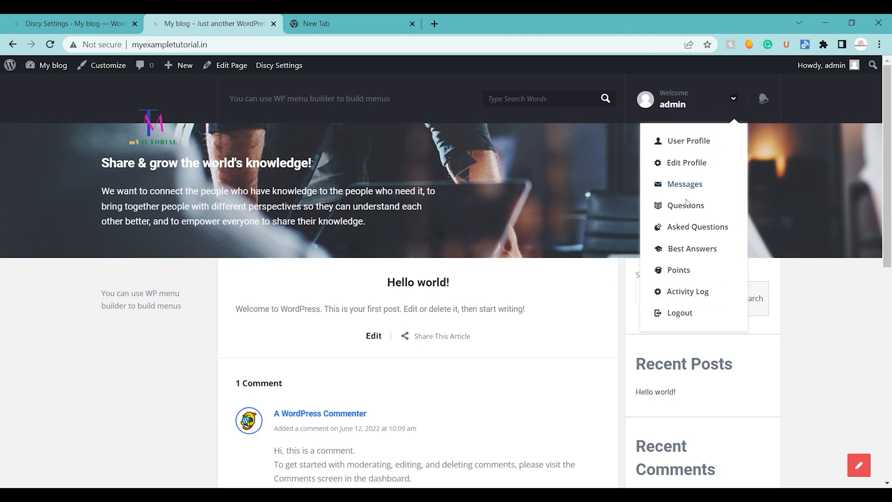
left_click(686, 228)
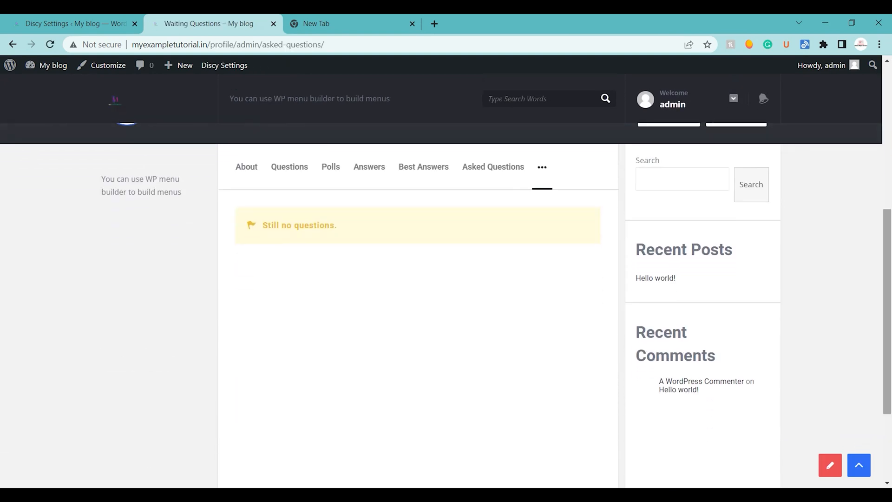
left_click(498, 179)
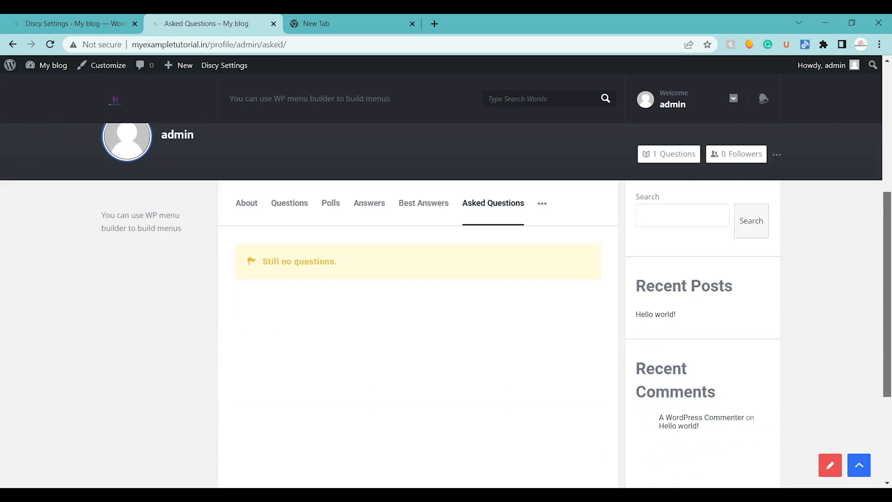
Return to the Discy settings and preview the charge points options for asking questions, leaving charging switched off.
left_click(3, 20)
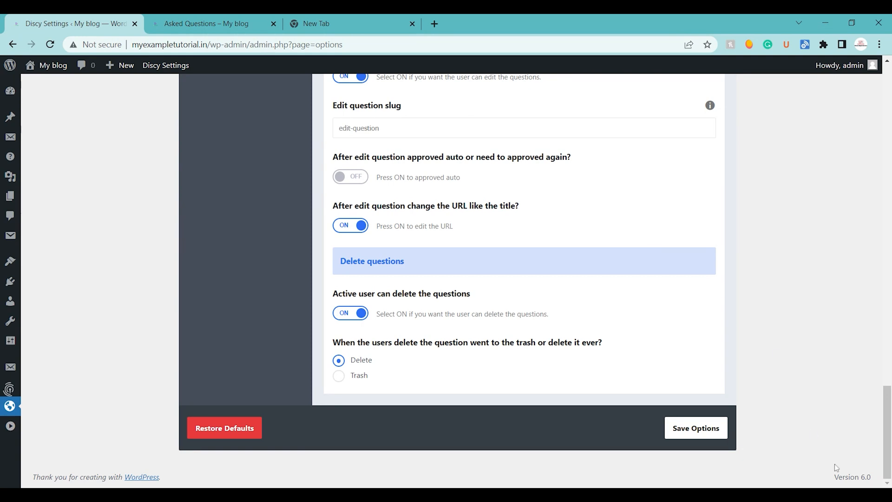
left_click_drag(887, 432, 887, 111)
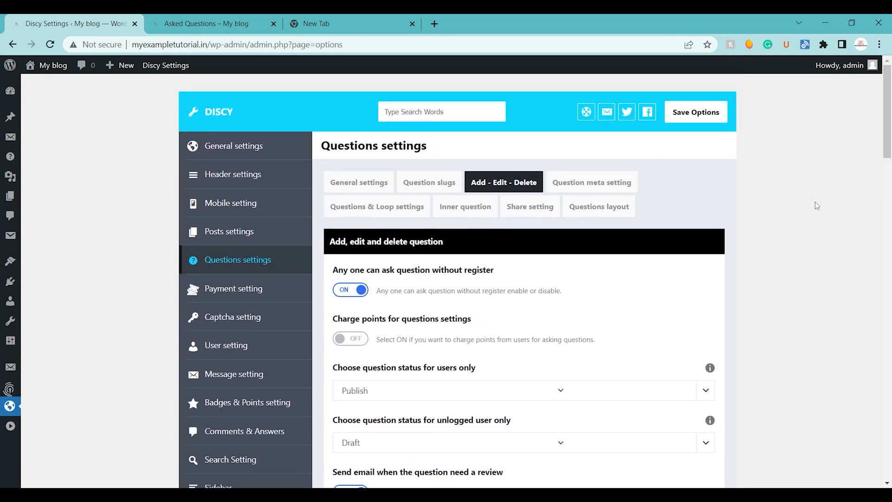
scroll(530, 279, "down", 3)
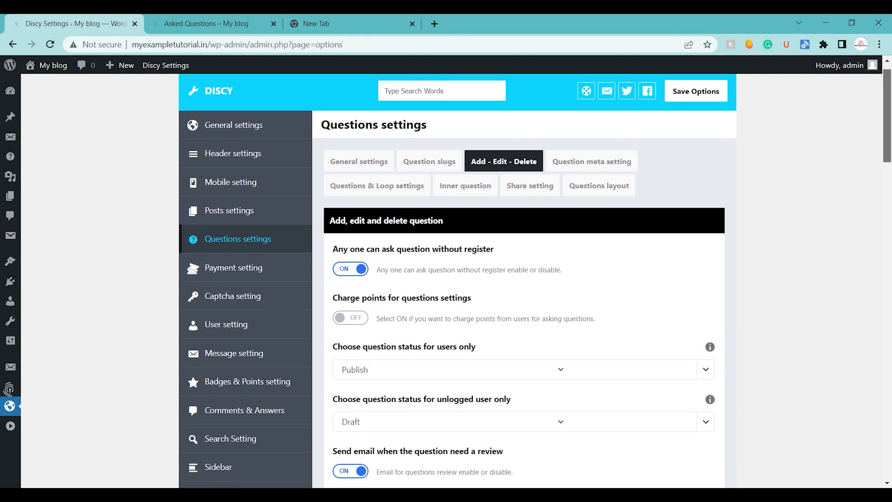
left_click_drag(887, 144, 888, 142)
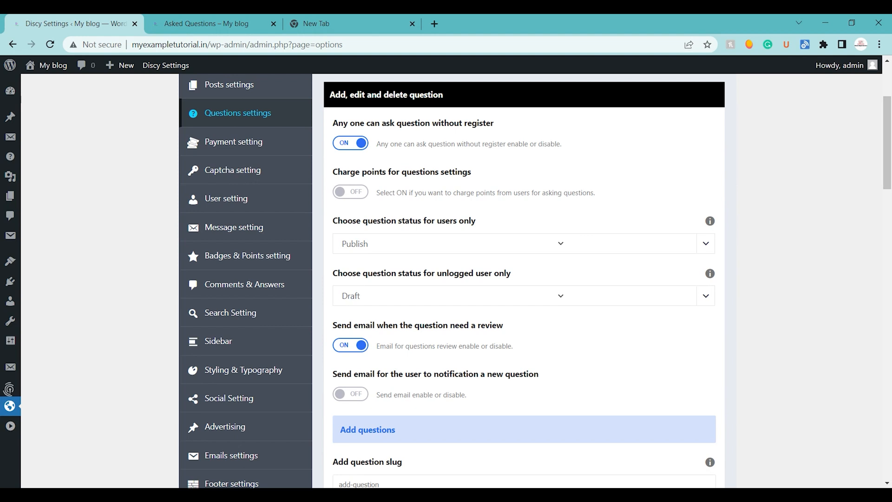
left_click(356, 199)
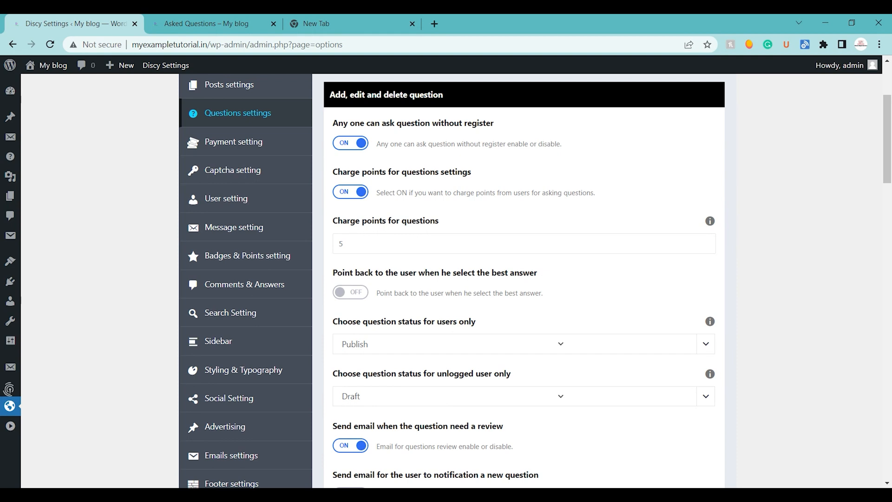
left_click(355, 197)
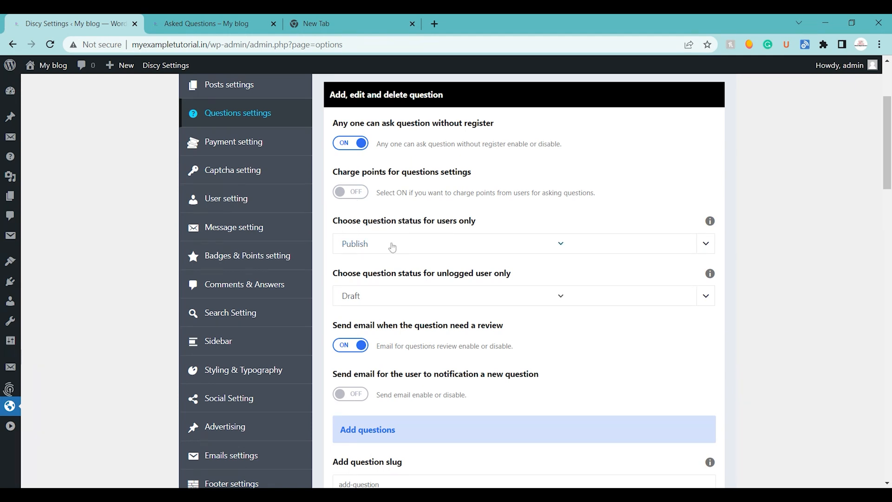
Check the question status choices for registered users and for unlogged users.
left_click(488, 244)
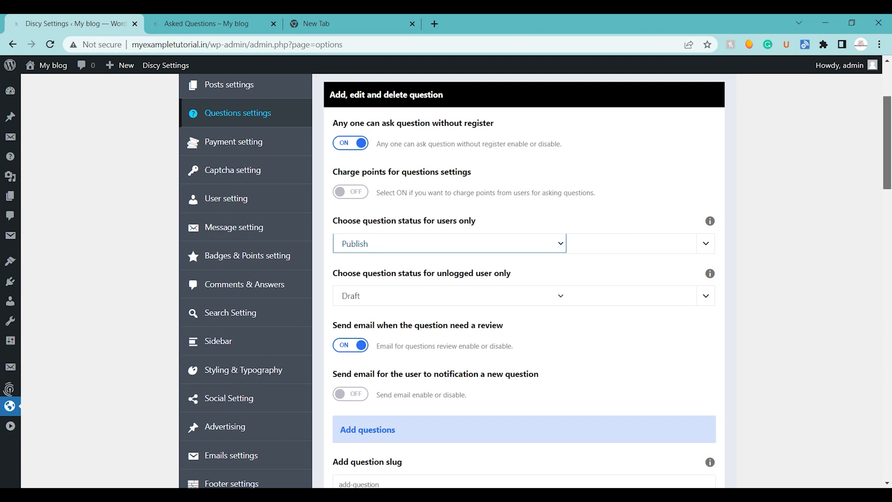
scroll(887, 144, "down", 3)
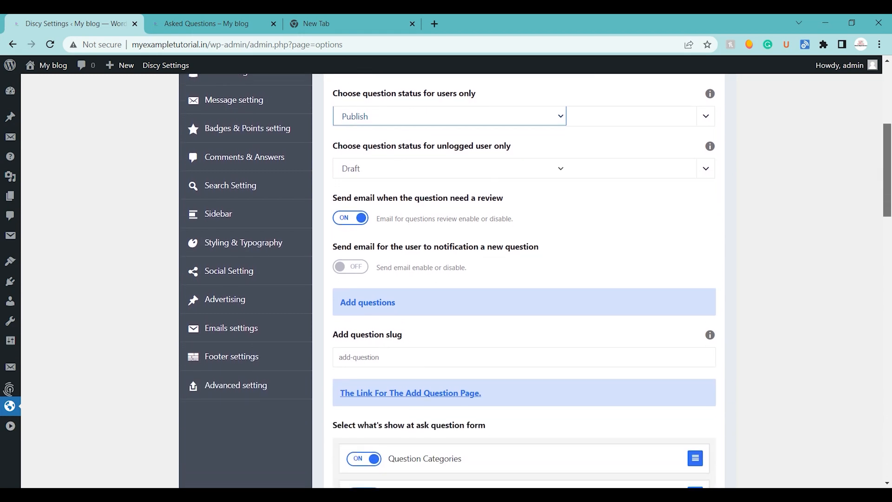
scroll(887, 163, "down", 1)
left_click(529, 158)
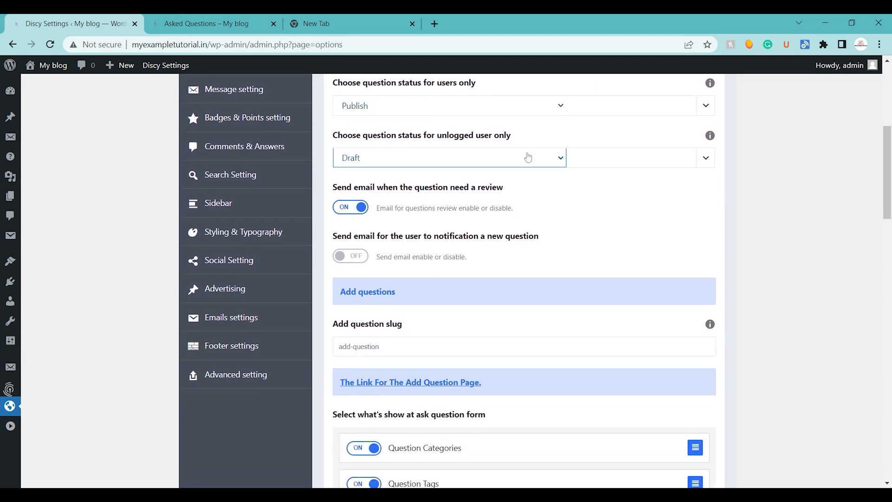
left_click(625, 216)
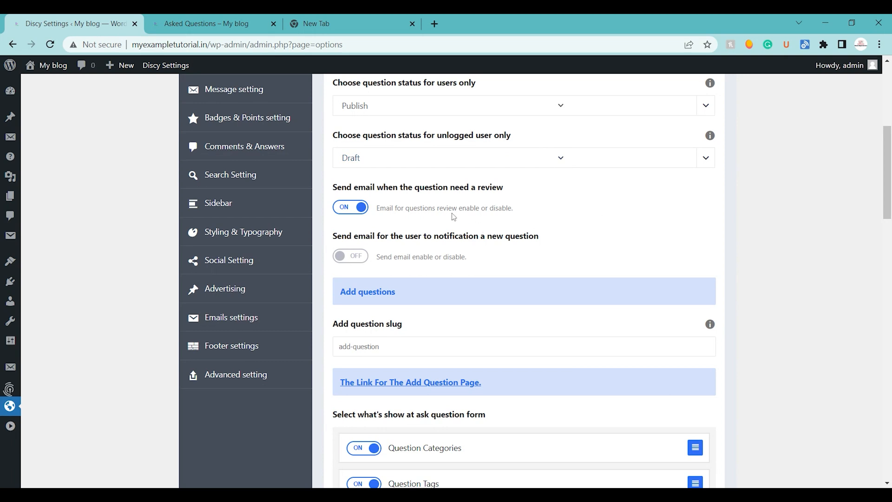
Enable email notifications to users about new questions.
scroll(887, 186, "down", 2)
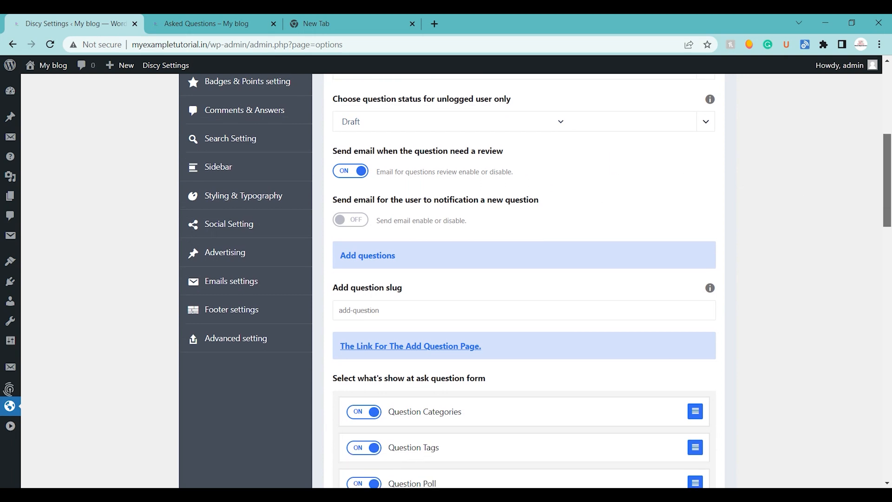
scroll(388, 168, "down", 1)
left_click(357, 150)
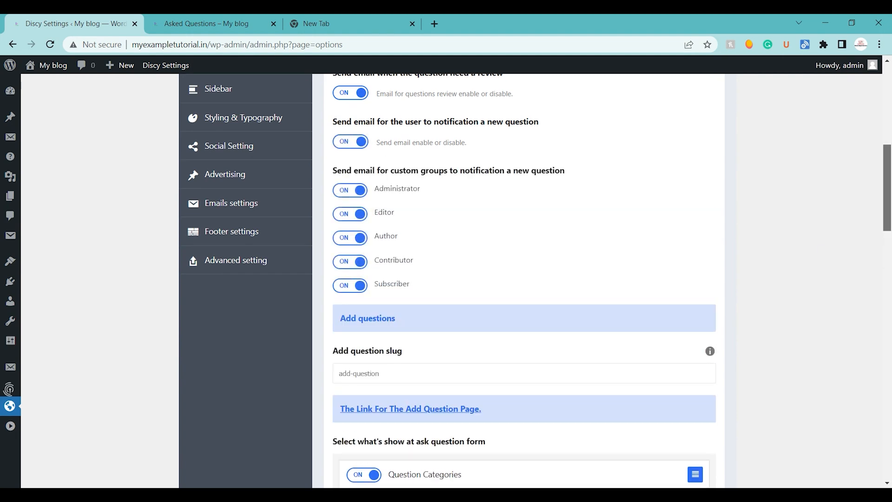
Enable Question Attachment among the items shown in the ask question form.
scroll(887, 188, "down", 4)
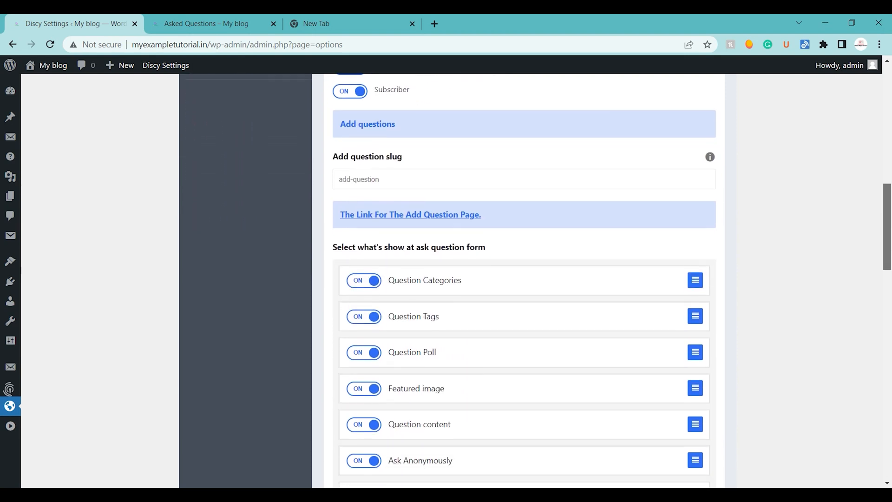
scroll(889, 279, "down", 5)
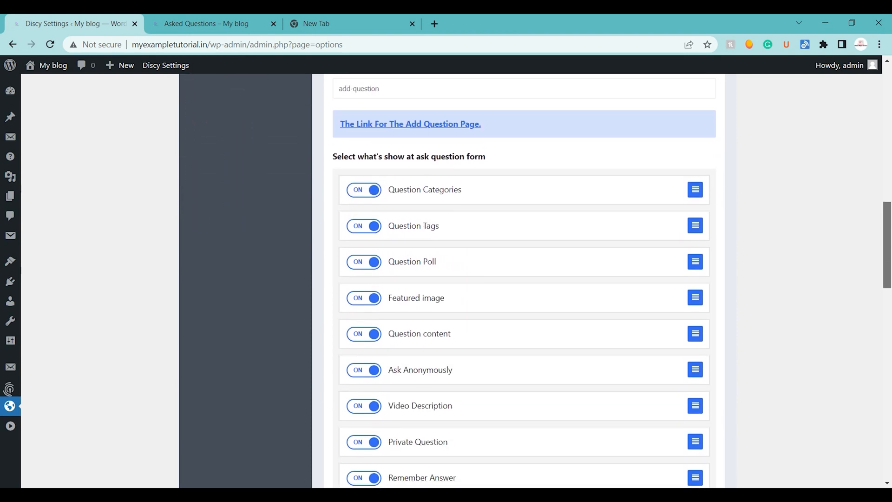
scroll(519, 281, "down", 6)
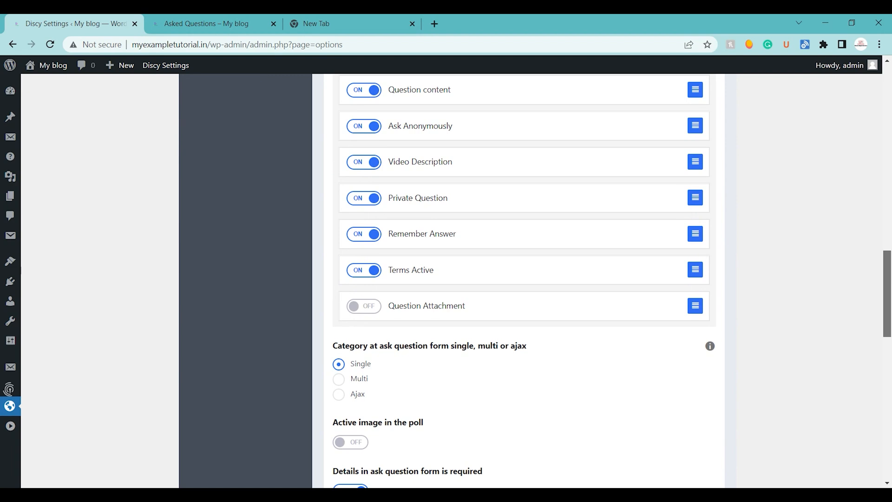
left_click(368, 163)
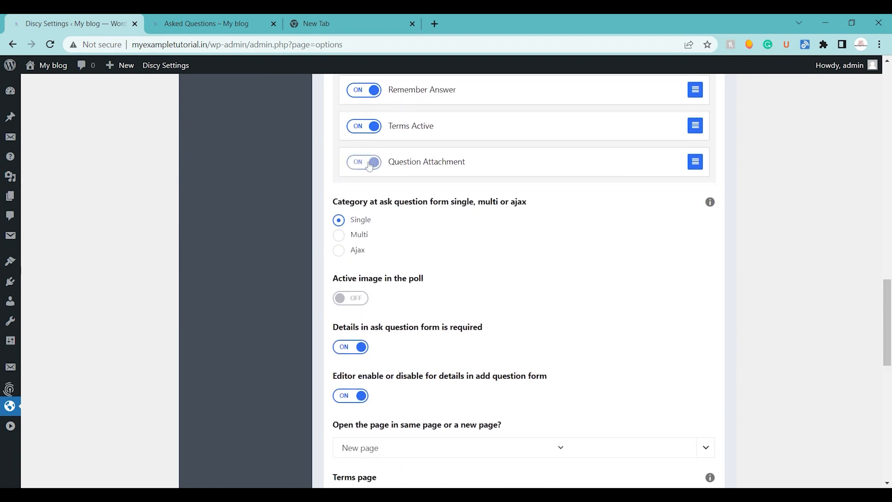
scroll(887, 344, "down", 2)
Activate images in polls, with titles on the poll images made required.
scroll(889, 343, "down", 1)
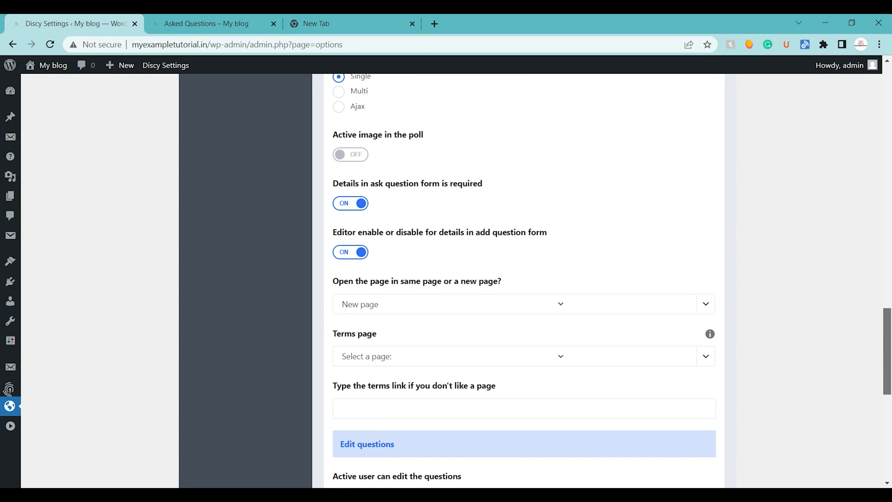
left_click(344, 154)
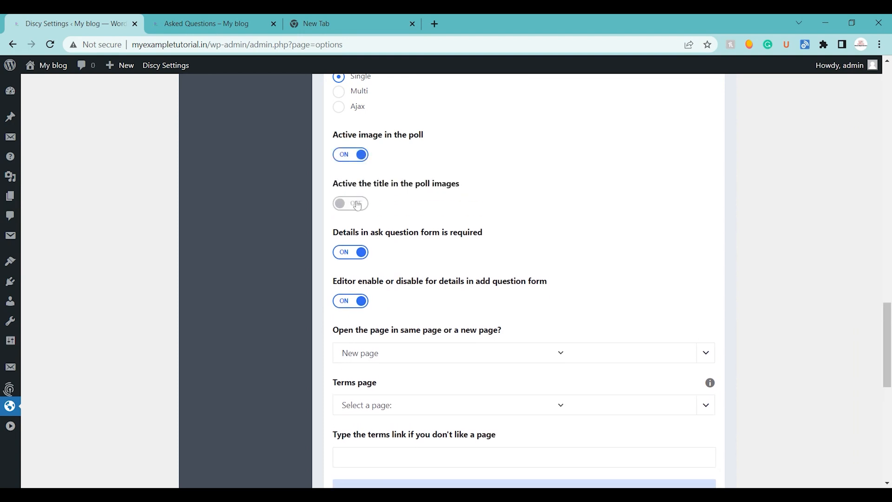
left_click(356, 205)
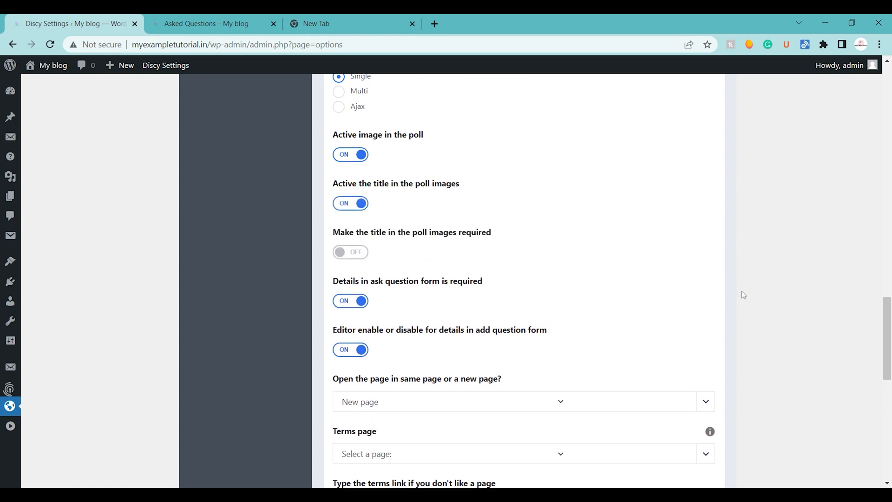
left_click(355, 252)
Review the remaining ask form options and the settings for editing and deleting questions.
left_click_drag(888, 338, 888, 339)
scroll(524, 279, "down", 5)
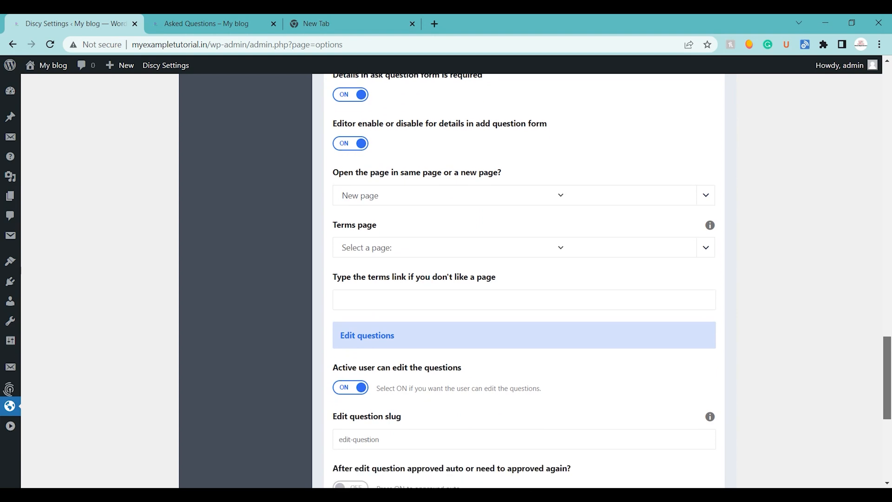
scroll(524, 279, "down", 1)
scroll(524, 279, "down", 3)
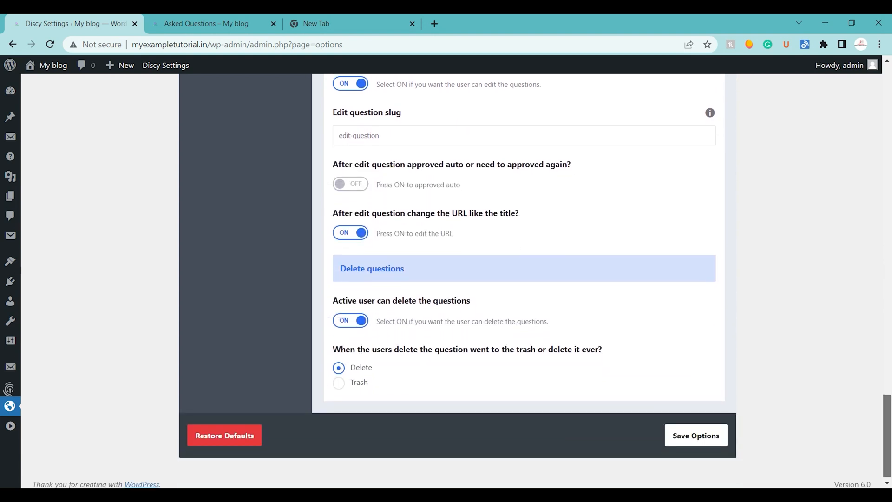
scroll(524, 279, "up", 15)
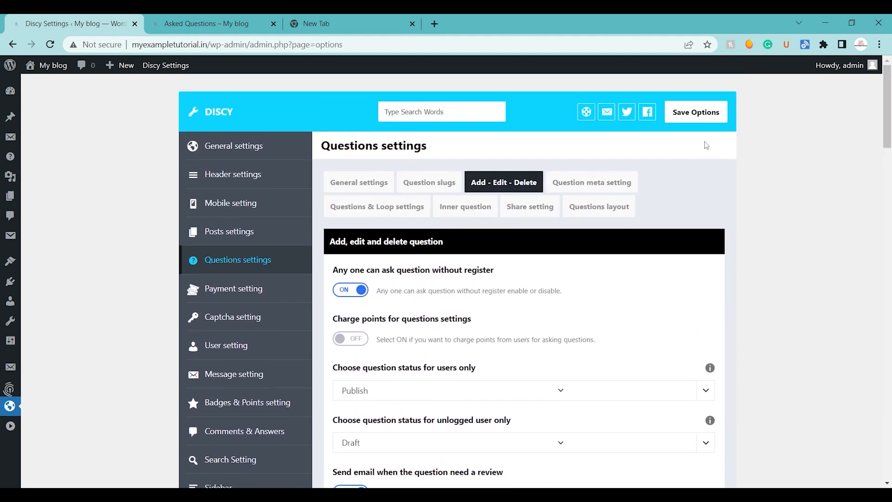
Review the Question meta setting options, including vote, icons and the selected meta items.
left_click(593, 179)
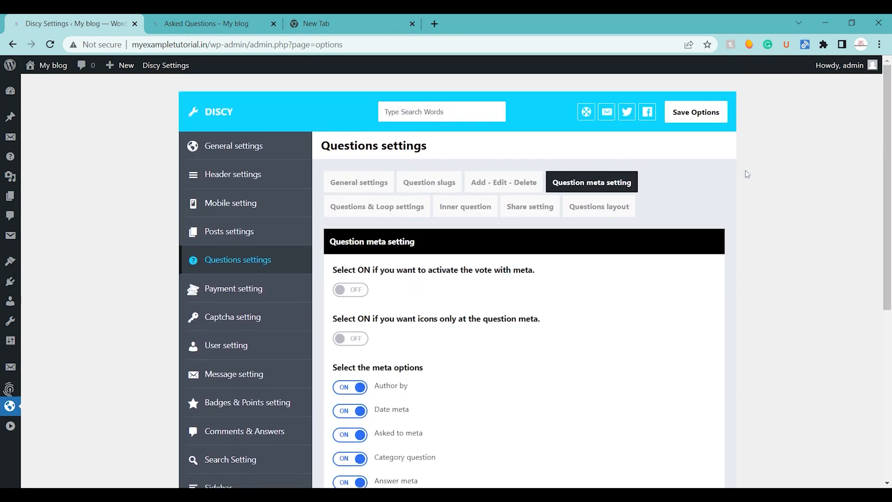
left_click_drag(888, 170, 888, 211)
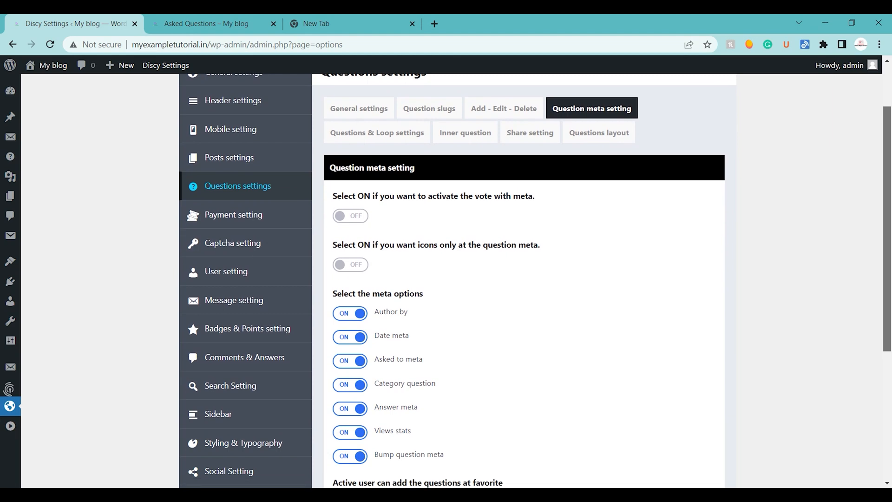
left_click_drag(888, 211, 888, 170)
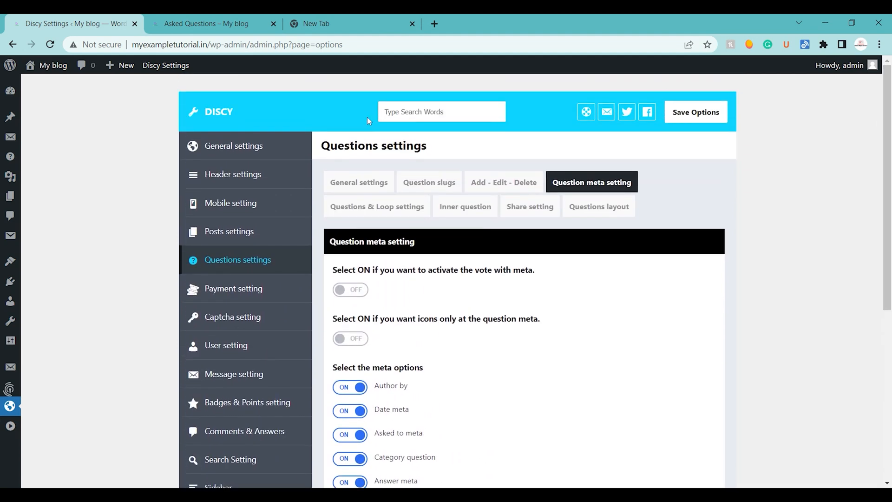
Deactivate voting in the question loop under the Questions & Loop settings.
left_click(379, 206)
left_click_drag(888, 196, 888, 247)
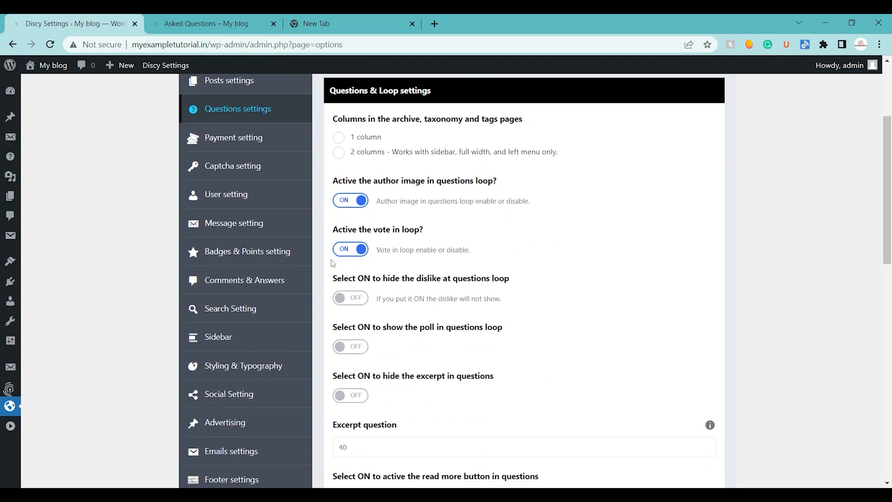
left_click(352, 251)
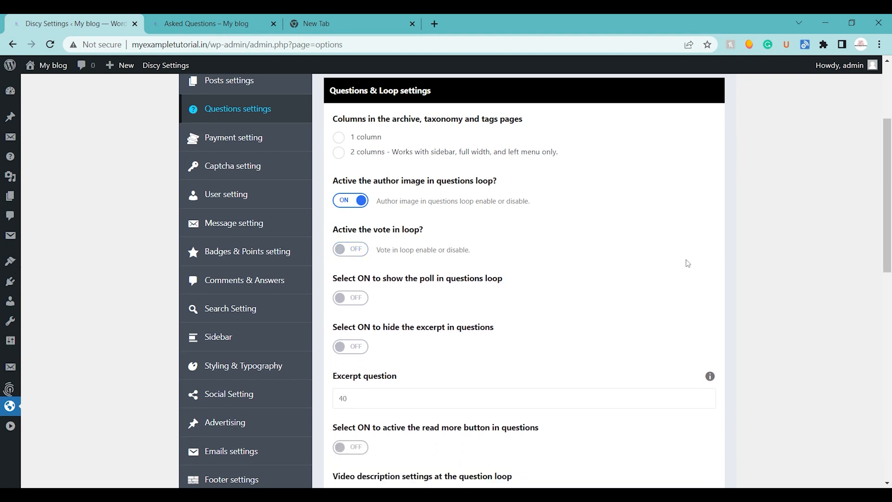
left_click_drag(888, 263, 888, 209)
In the Inner question settings, restrict polls to users only and review the remaining single question options.
left_click(470, 211)
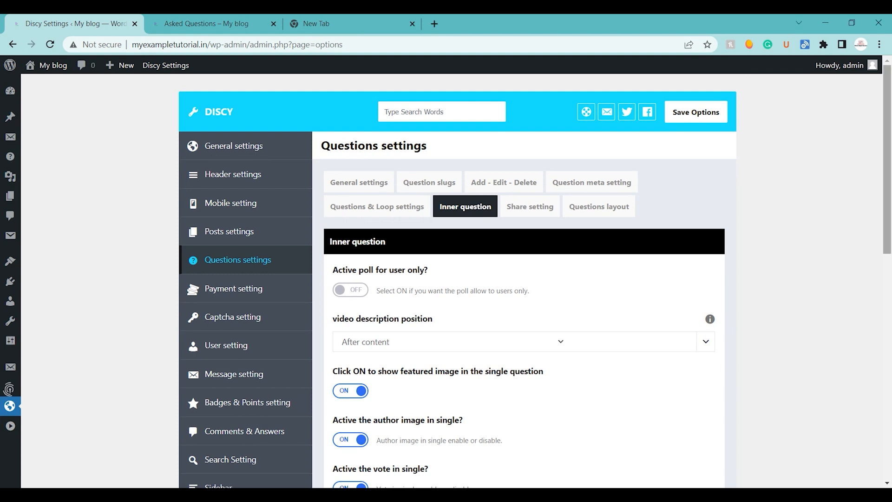
left_click_drag(887, 159, 888, 222)
left_click(354, 145)
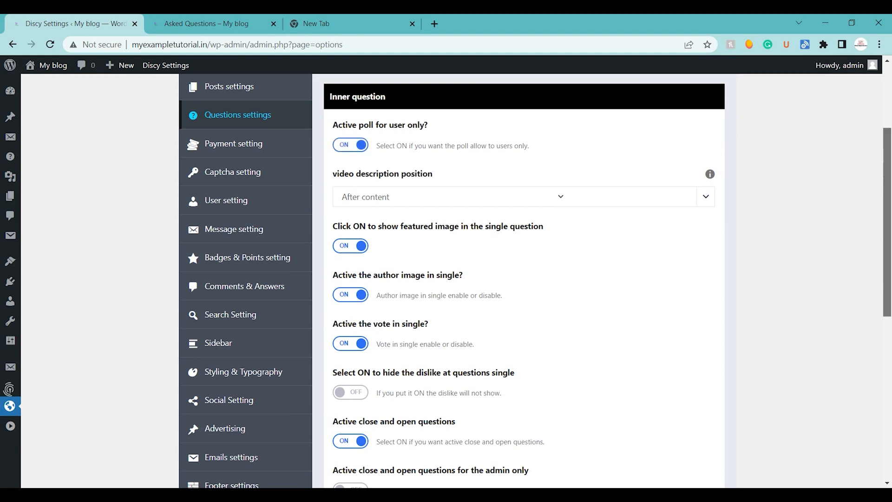
scroll(524, 279, "down", 2)
scroll(524, 279, "down", 4)
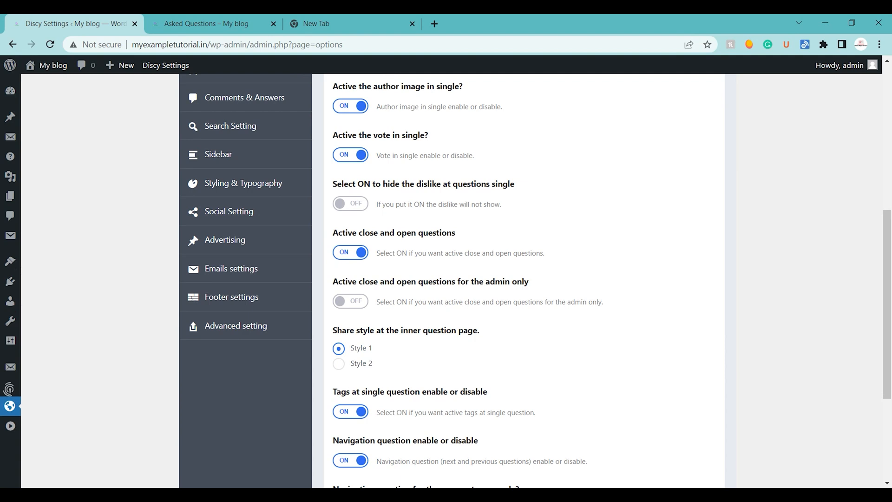
left_click_drag(886, 273, 888, 122)
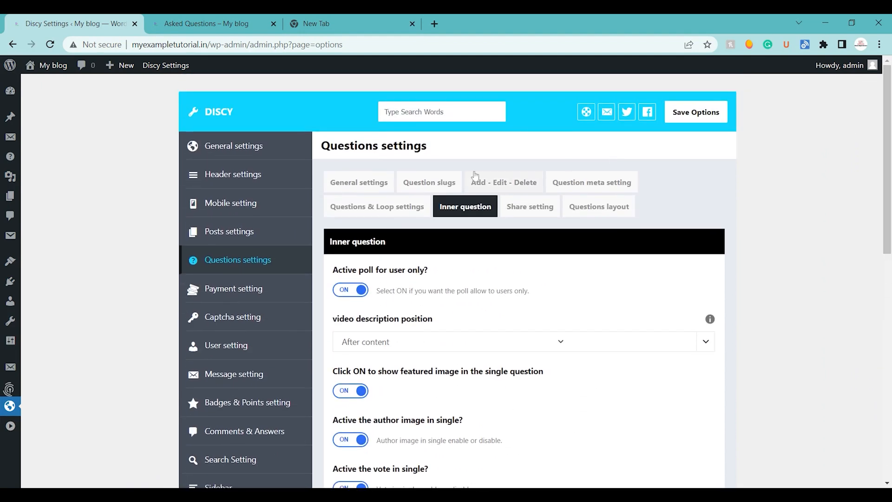
Review the question Share setting options and the Questions layout choices.
left_click(530, 206)
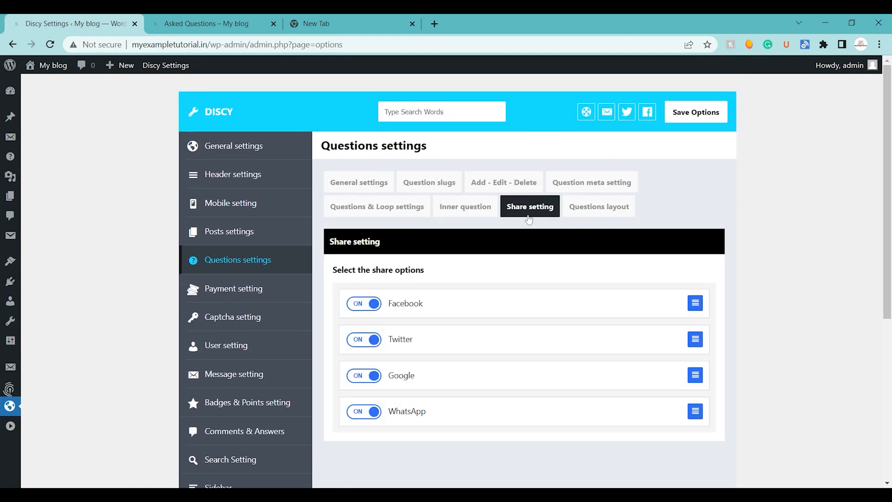
left_click(619, 205)
mouse_move(886, 207)
left_mouse_down()
mouse_move(887, 350)
mouse_move(885, 222)
left_mouse_up()
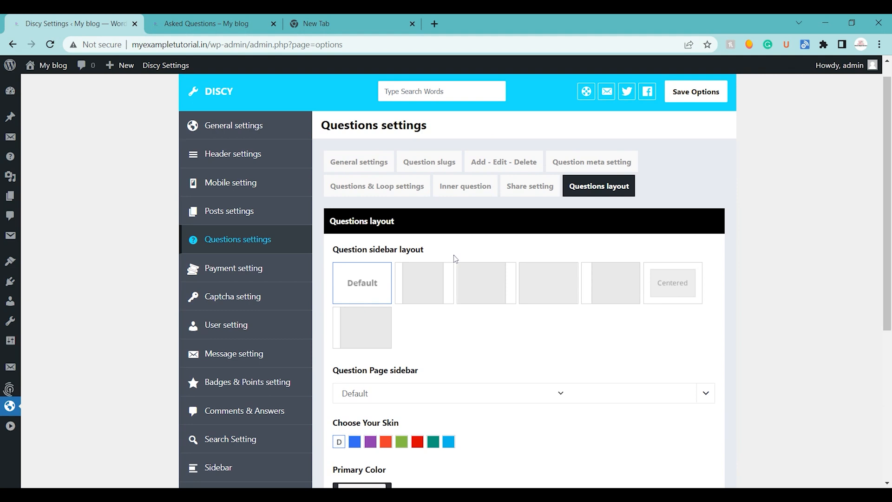
Enable the PayPal sandbox in the Payment setting for test payments.
left_click(232, 274)
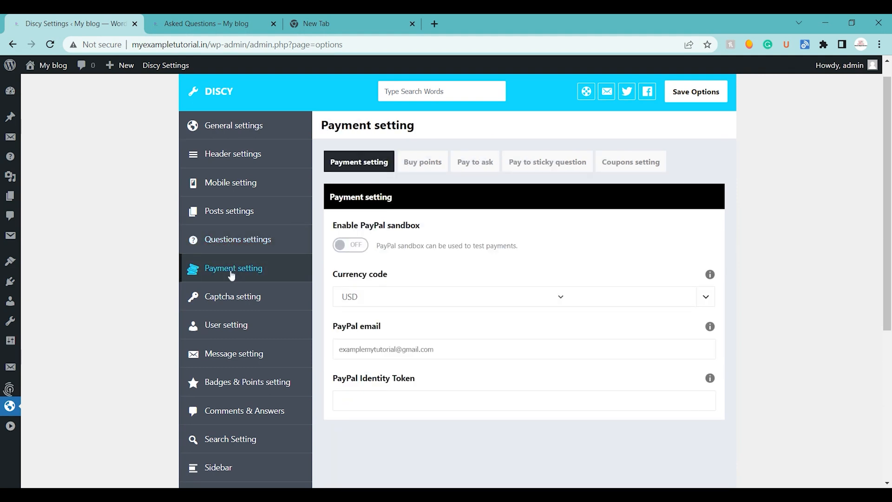
left_click(359, 250)
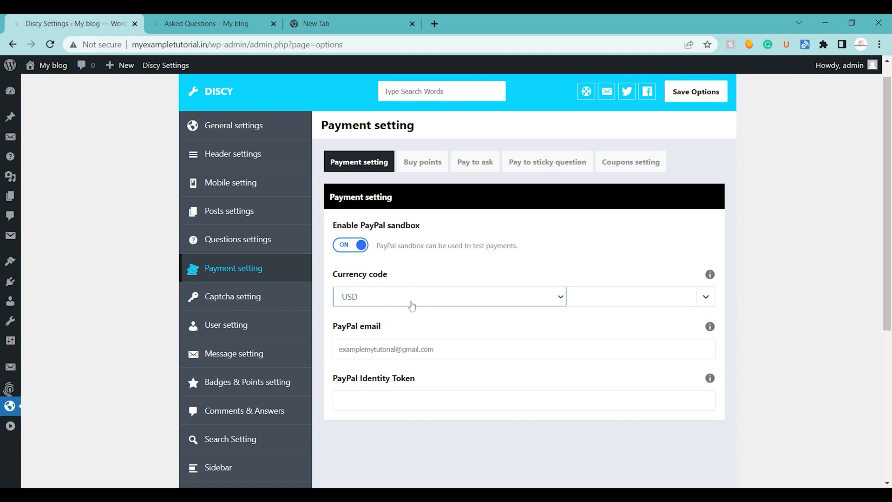
Check the PayPal email and PayPal Identity Token fields in the Payment setting.
left_click(354, 401)
left_click(435, 349)
left_click(438, 395)
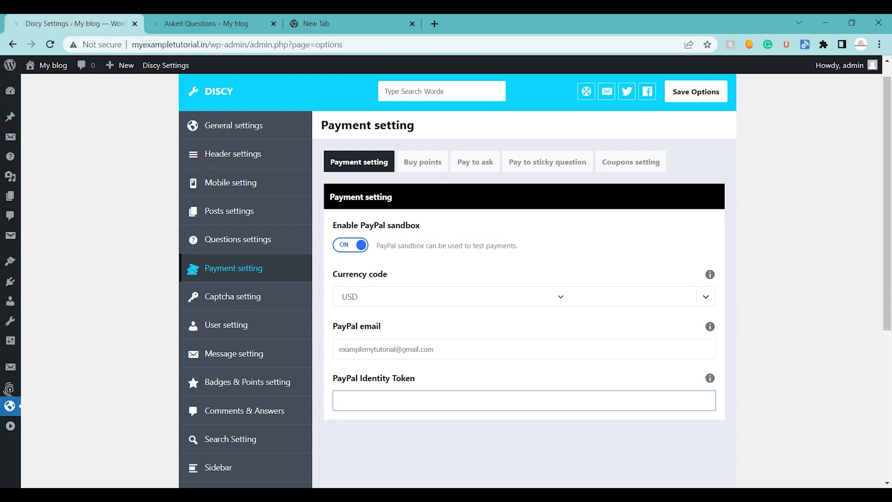
Activate buy points in the Payment setting and check the linked Buy Points page on the site.
left_click(407, 162)
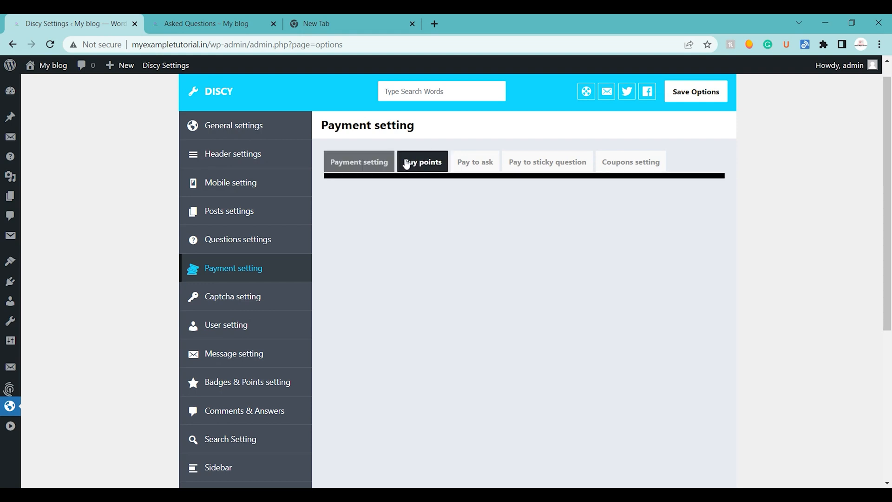
left_click(352, 250)
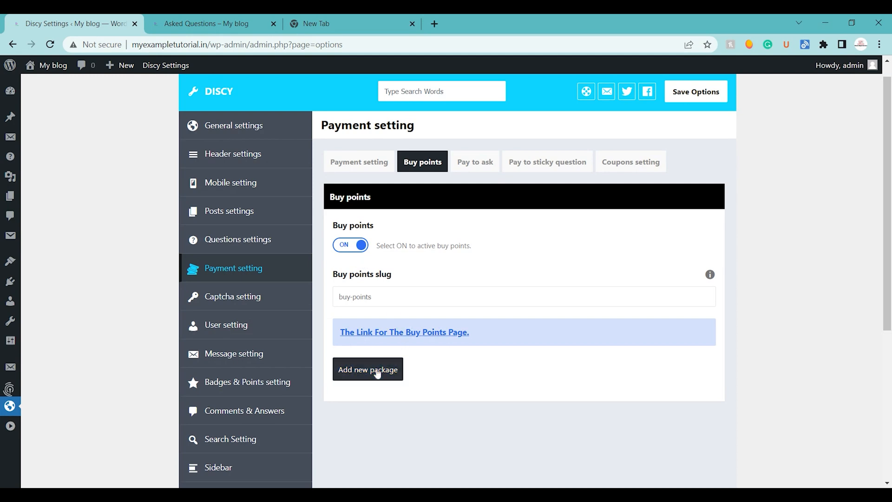
left_click(388, 331)
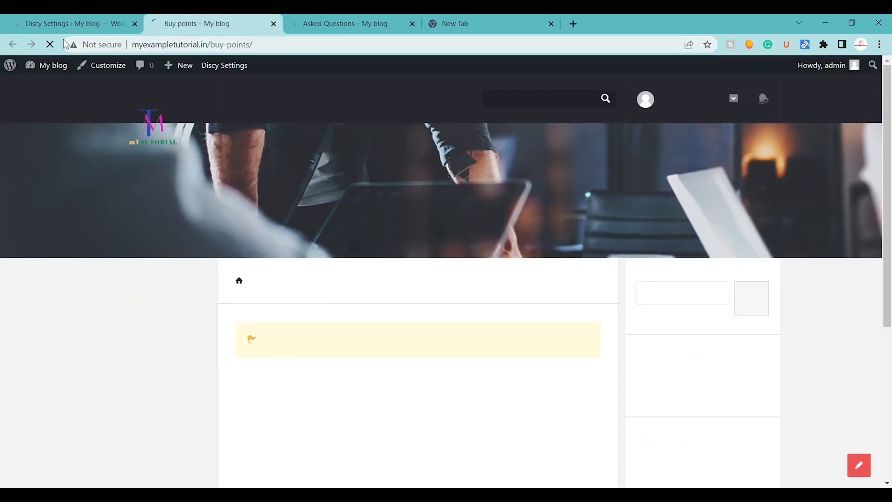
left_click(74, 23)
left_click(249, 23)
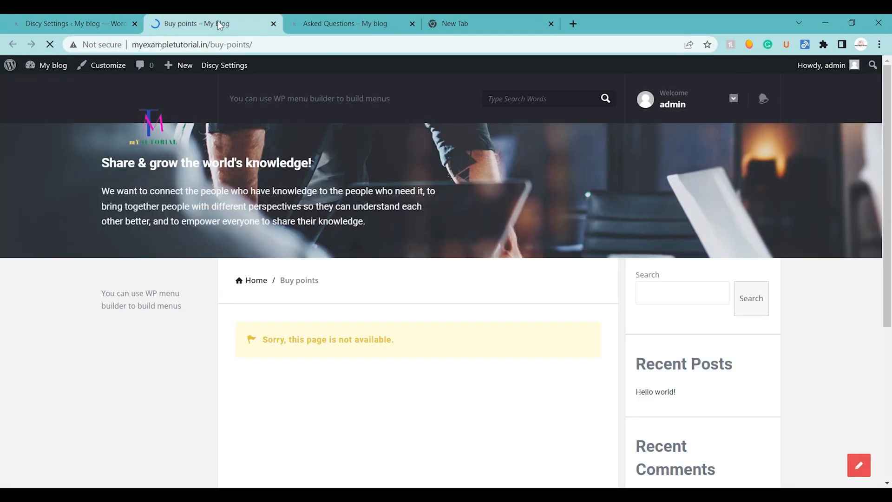
left_click(274, 24)
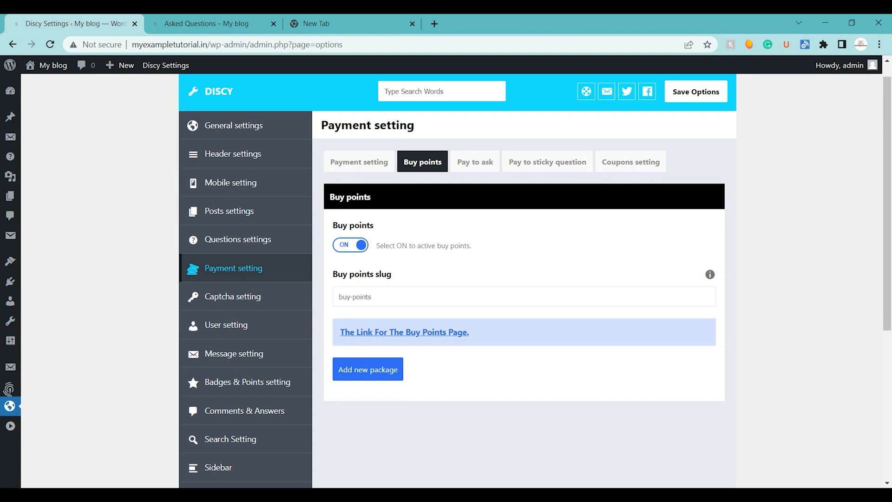
Review the Pay to ask, Pay to sticky question and Coupons options, along with the Captcha setting.
left_click(472, 163)
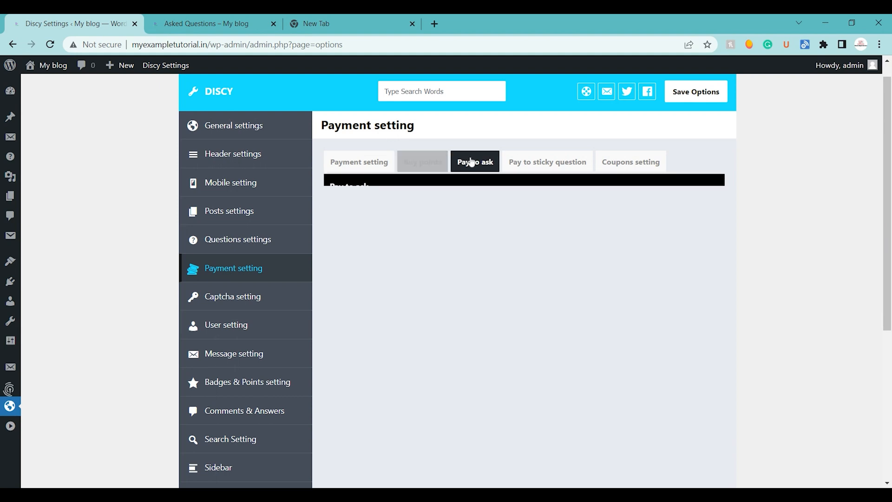
left_click(519, 166)
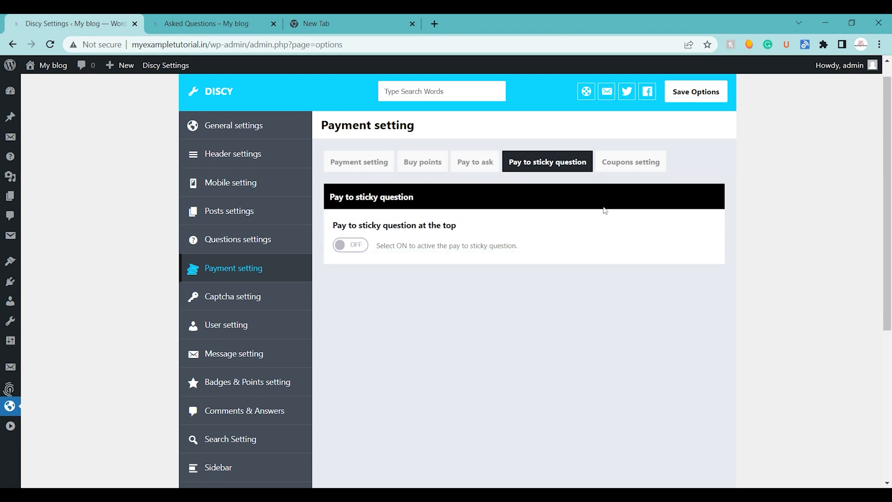
left_click(625, 165)
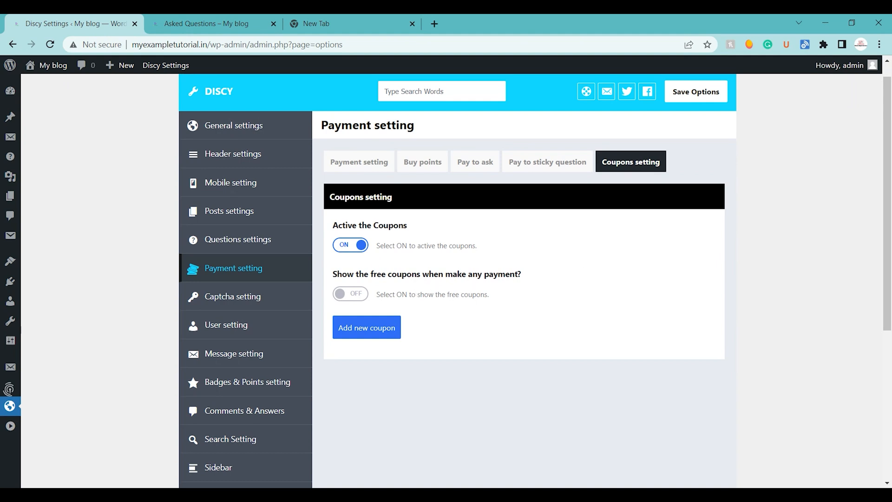
left_click(259, 307)
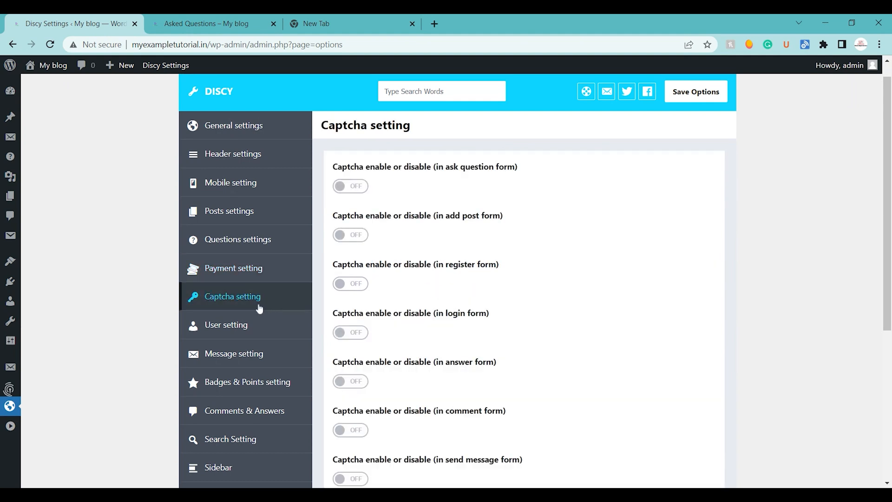
mouse_move(888, 192)
left_mouse_down()
mouse_move(889, 334)
mouse_move(888, 191)
left_mouse_up()
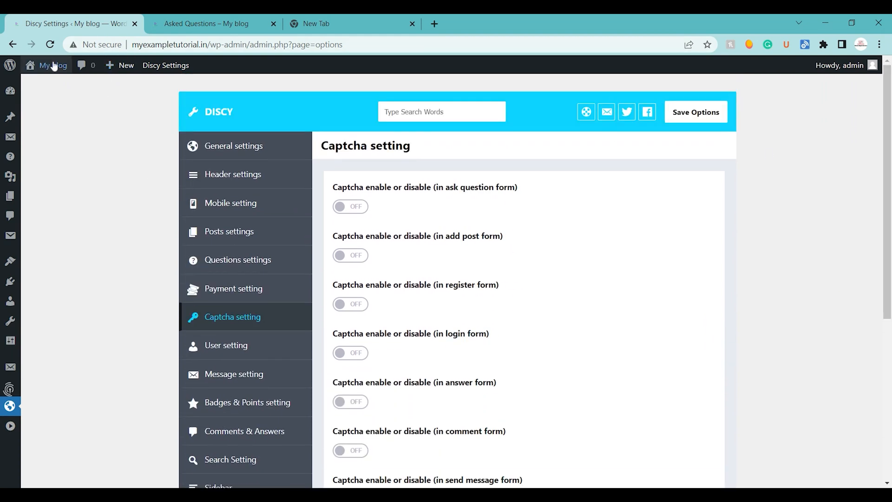
Examine the admin profile on the live site and open its list of asked questions.
left_click(187, 17)
left_click(129, 142)
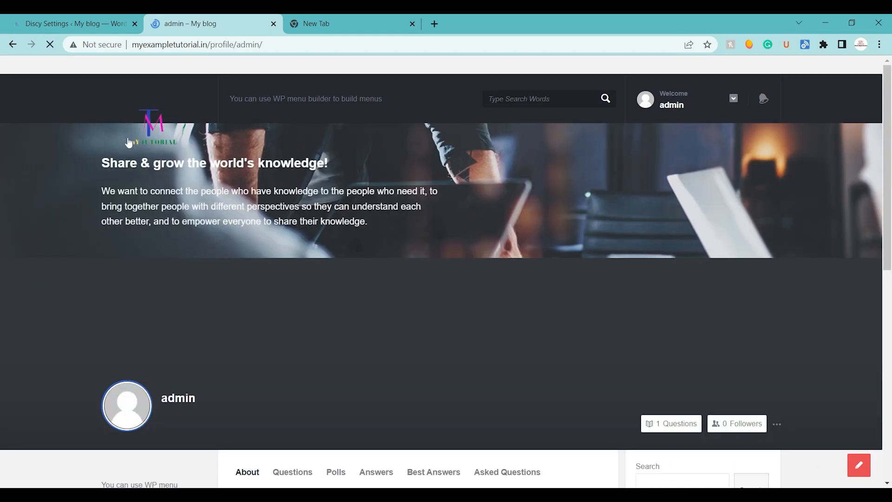
scroll(442, 279, "down", 6)
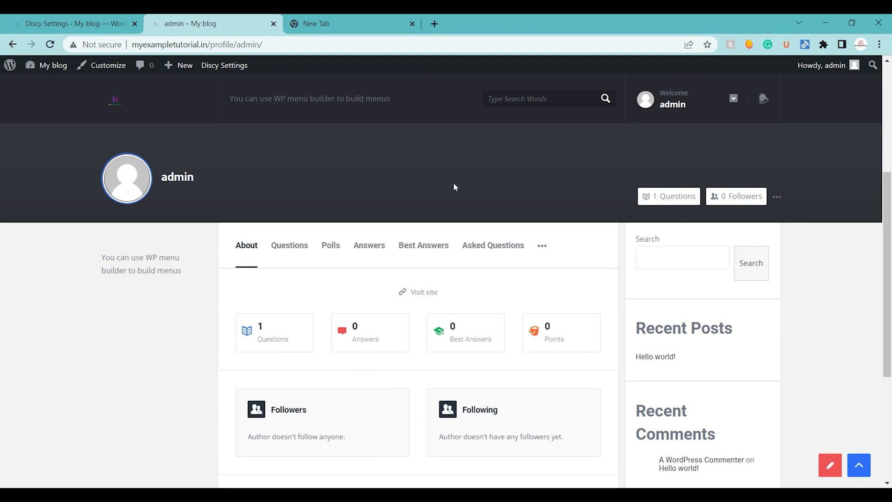
left_click(270, 325)
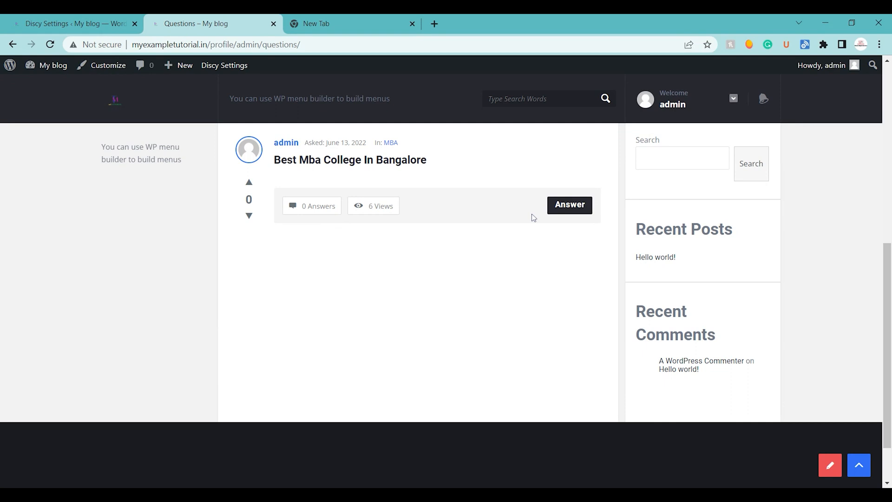
Post the answer "Best mba college in bangalore is XYZ. they offer good environment, library, best menotr and good package" to the MBA college question.
left_click(568, 212)
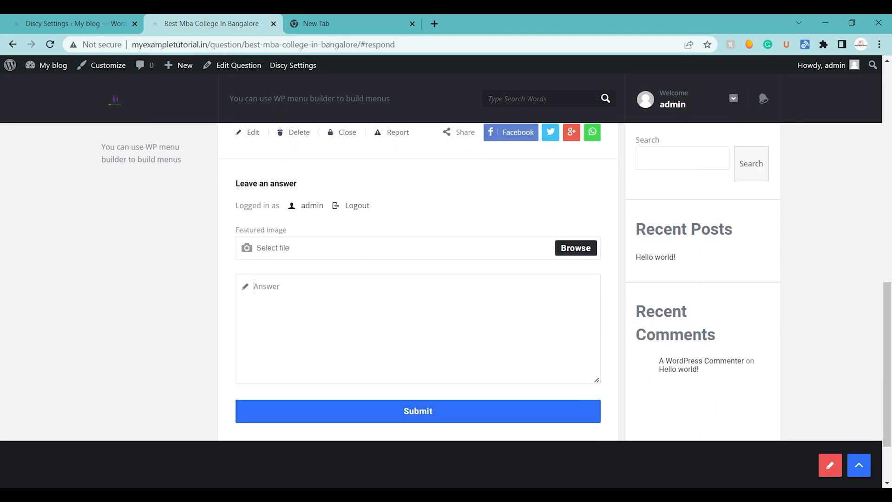
left_click(254, 287)
type("Best mba colleag")
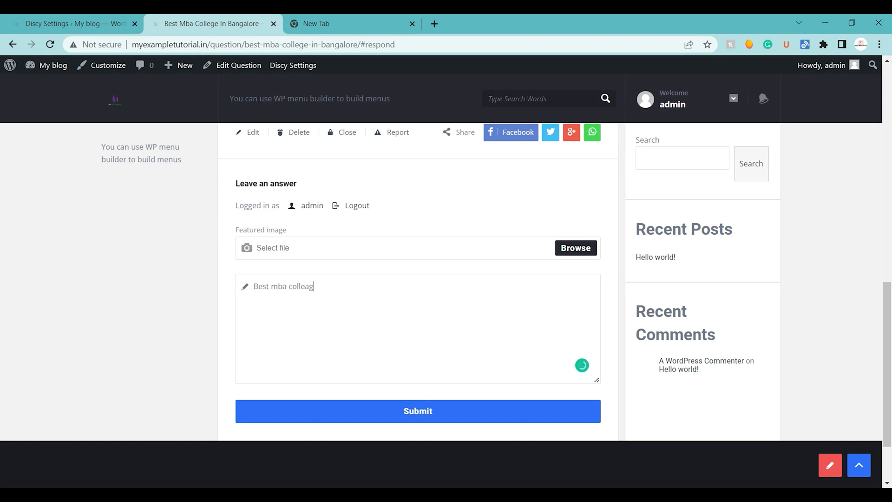
type("e in banga")
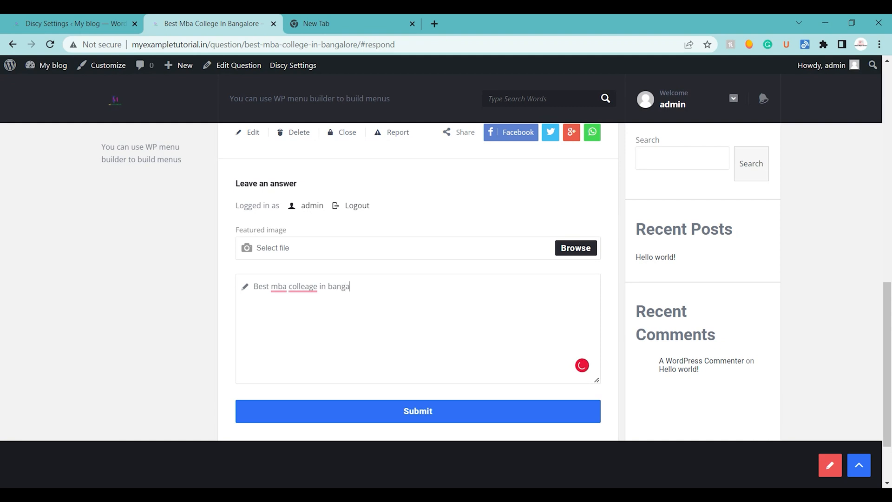
type("lore ois XYZ")
mouse_move(304, 287)
left_click(306, 307)
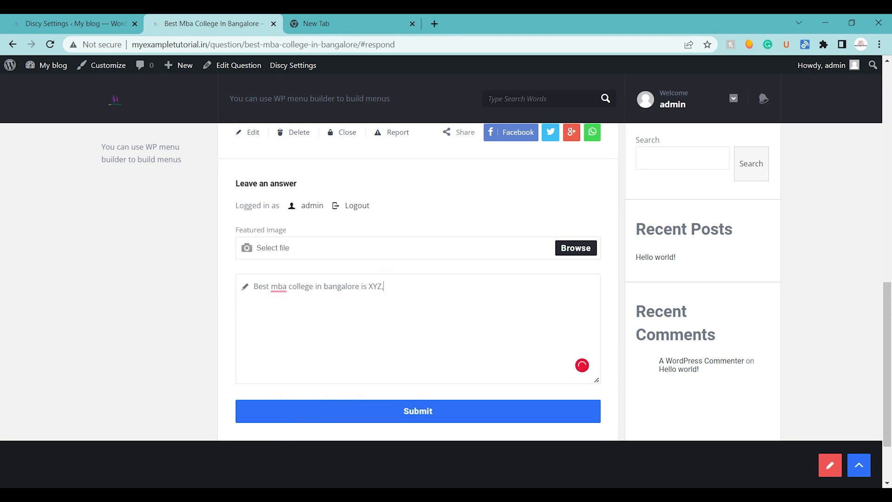
type(". they offer good envirment, libarry, bes")
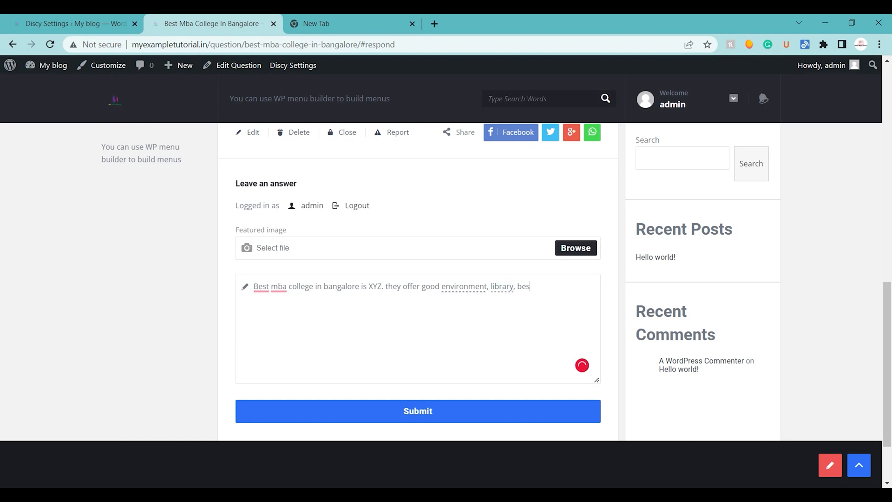
type("t menotr and good packgae")
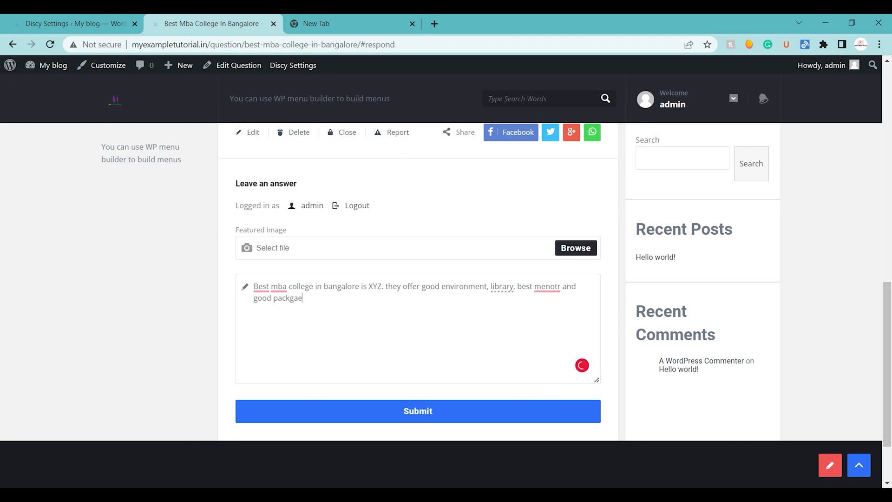
key("Return")
left_click(467, 412)
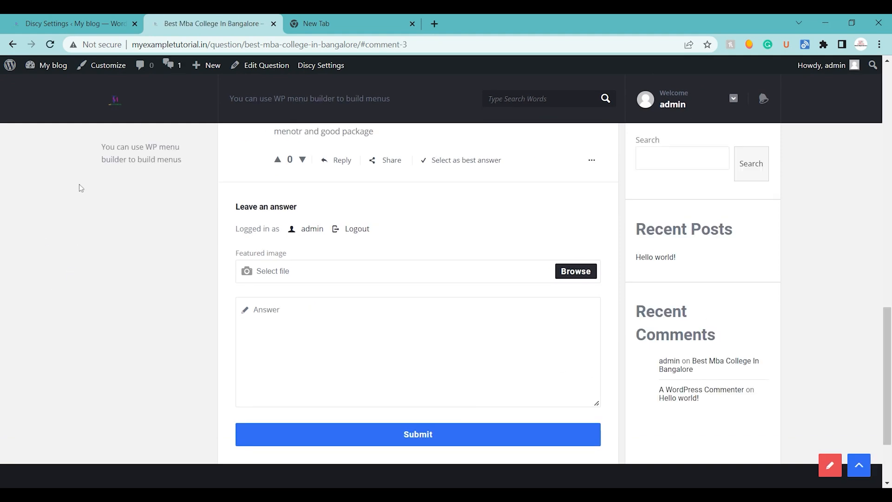
scroll(890, 353, "up", 5)
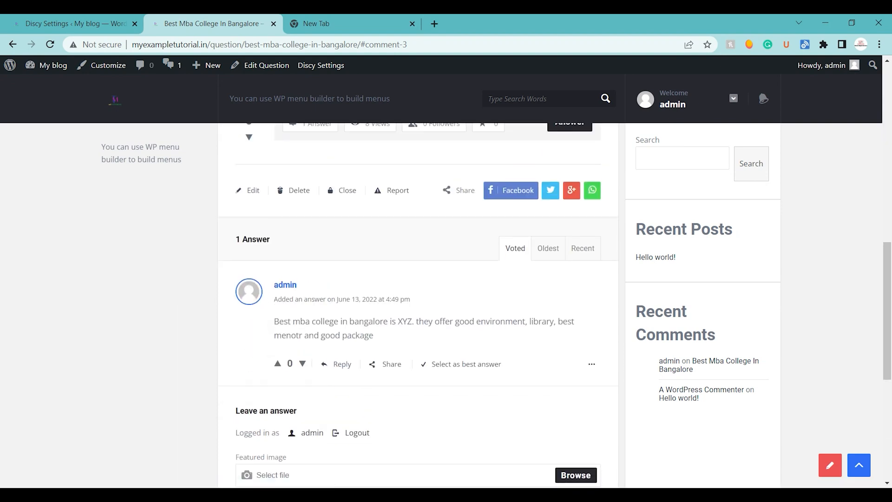
Search the site for "mba" and examine the question "Best Mba College In Bangalore" from the results.
type("mb")
key("Return")
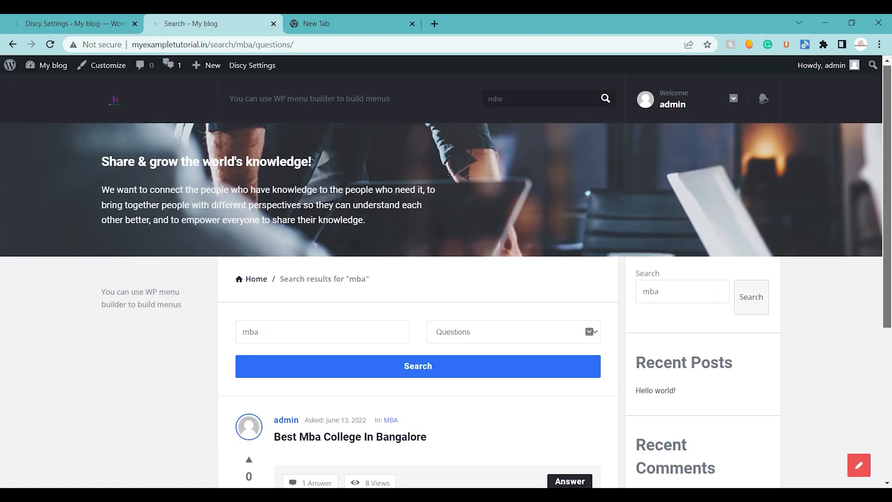
scroll(465, 251, "down", 4)
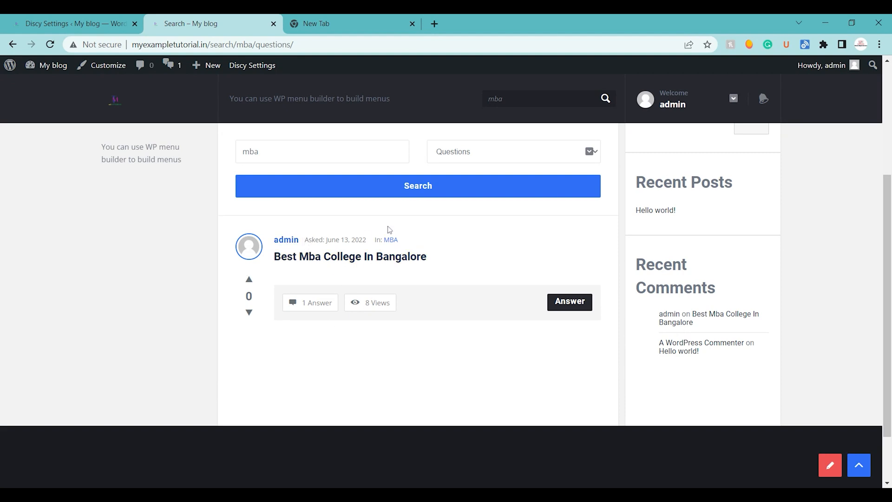
left_click(324, 264)
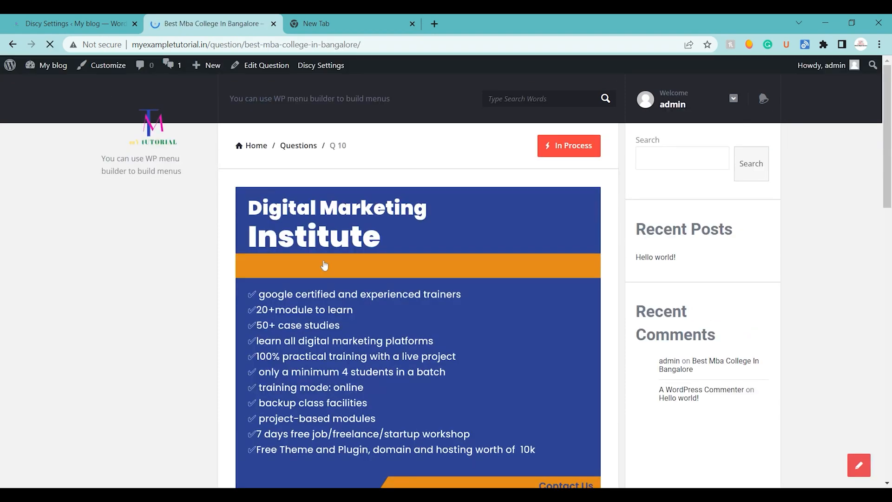
scroll(324, 263, "down", 2)
scroll(419, 279, "down", 10)
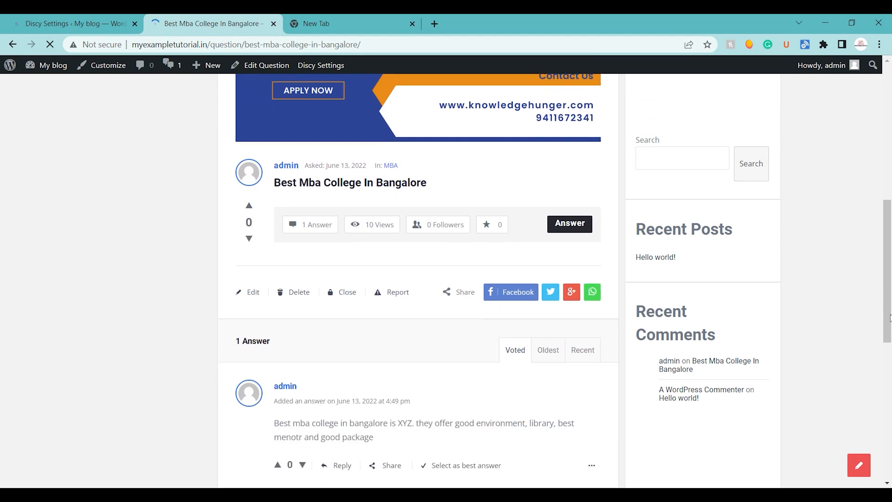
scroll(418, 279, "up", 12)
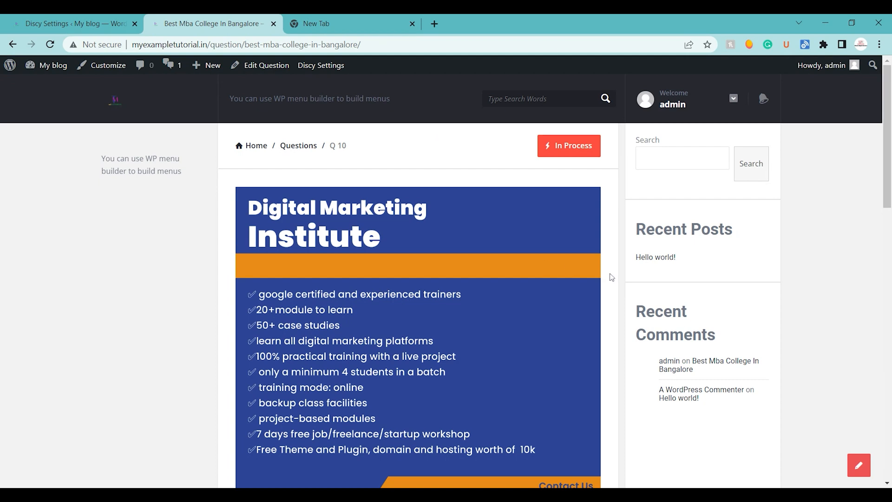
Open the admin's recent comment on the MBA college question and review the posted answer.
left_click(701, 368)
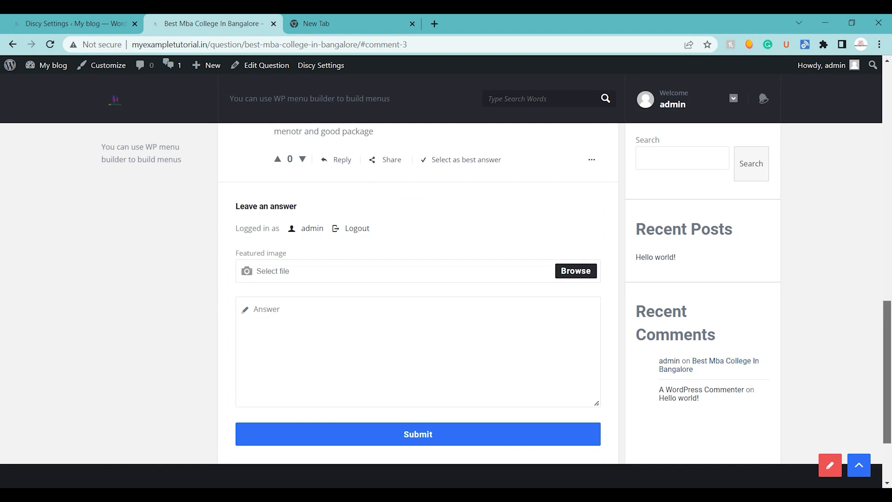
scroll(883, 323, "up", 2)
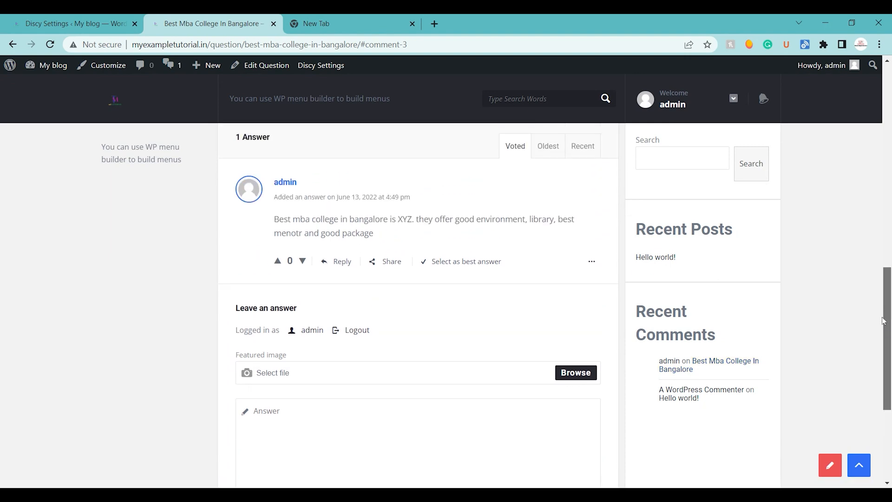
left_click_drag(883, 318, 881, 316)
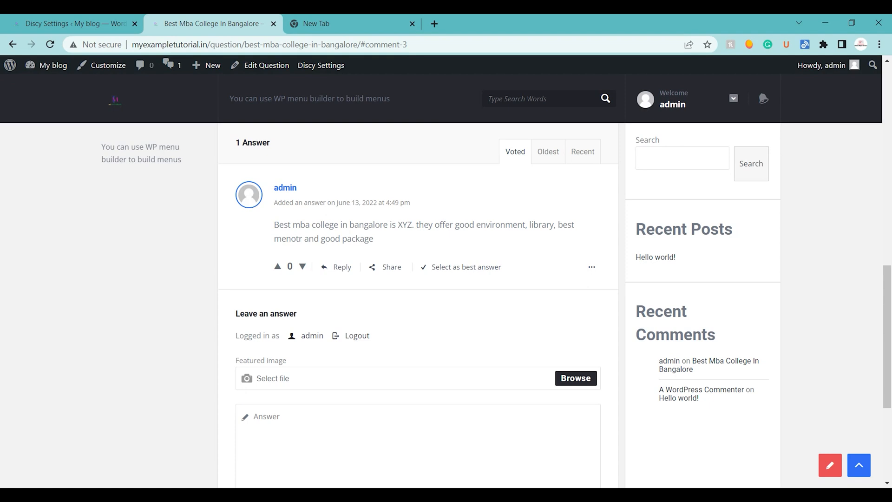
left_click(116, 108)
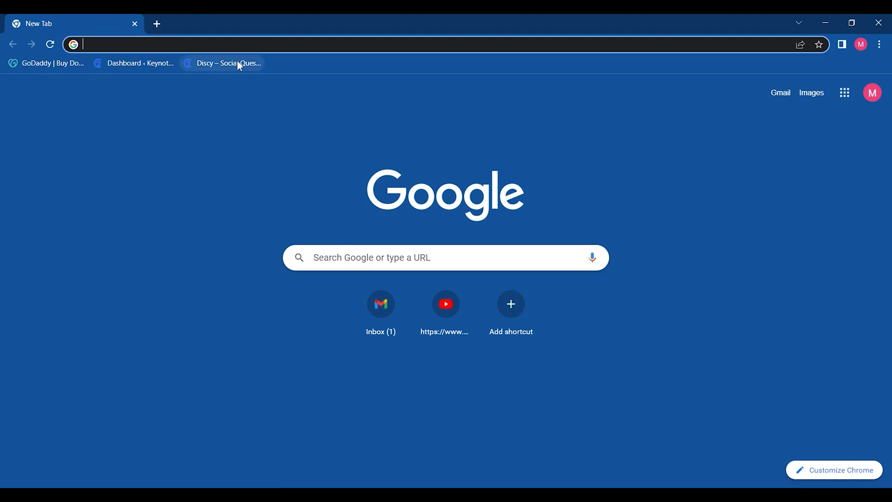
Open the bookmarked Discy demo site and examine its homepage layout and banner text.
left_click(238, 65)
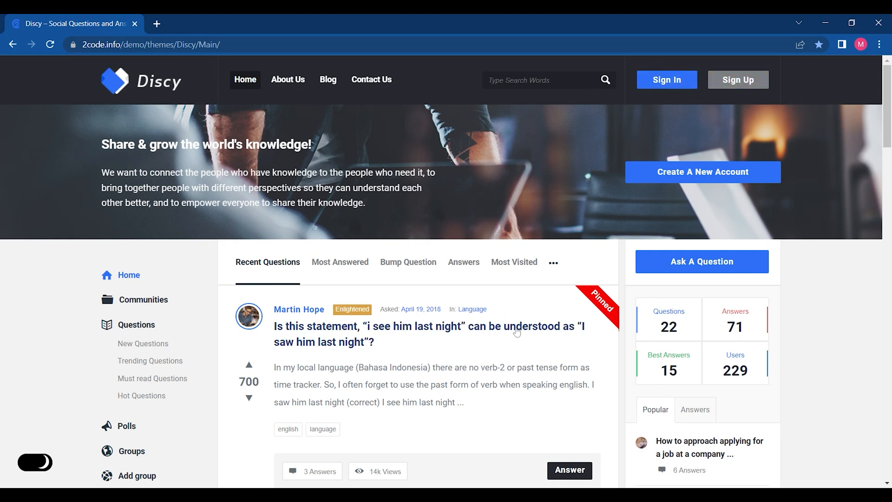
scroll(442, 82, "down", 15)
scroll(807, 103, "up", 15)
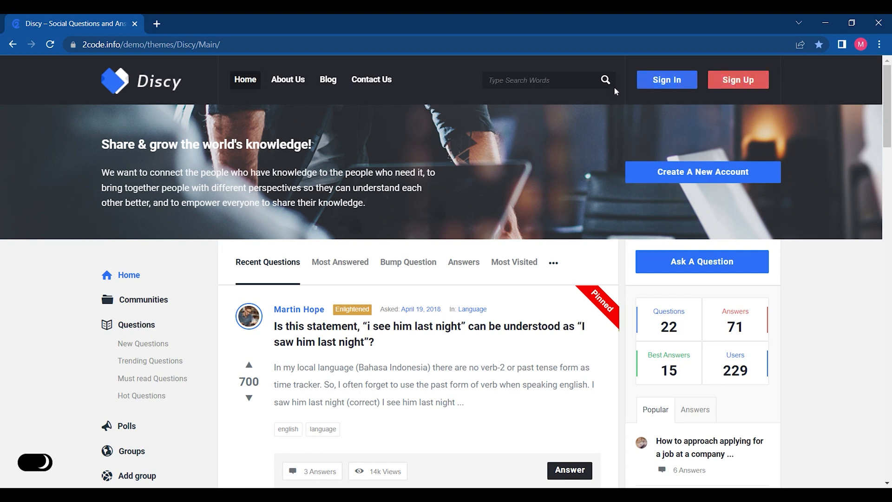
left_click_drag(84, 133, 390, 204)
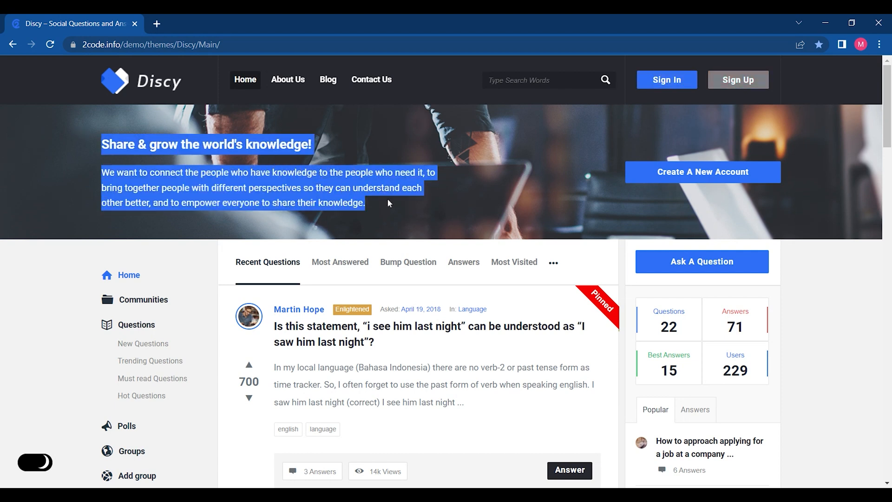
left_click(390, 203)
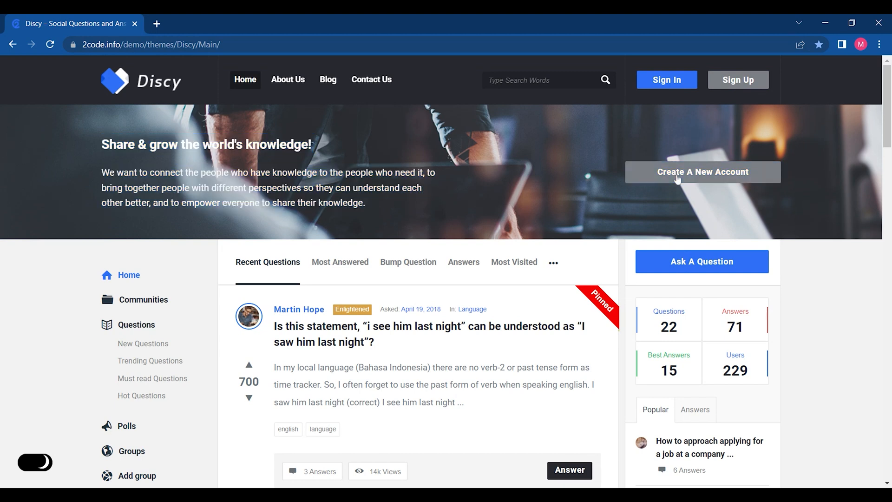
Review the question feed on the Discy demo homepage and display its Recent Questions list.
scroll(887, 107, "down", 2)
scroll(887, 116, "down", 2)
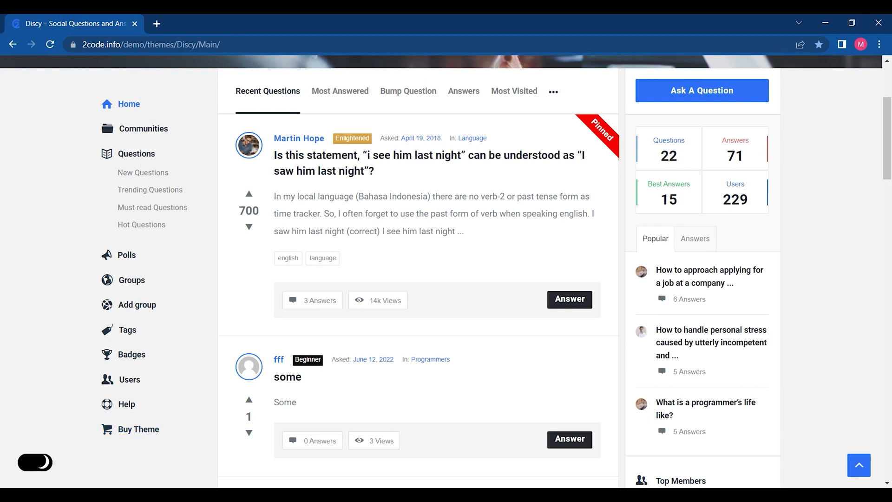
left_click(286, 97)
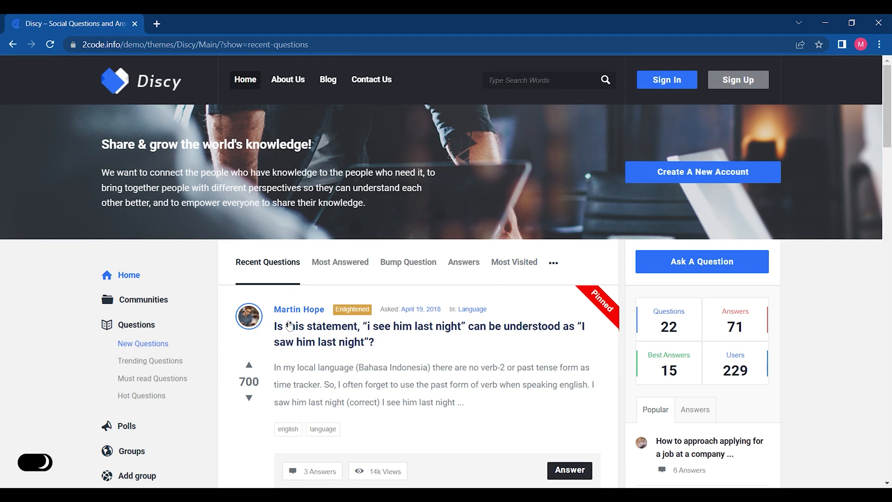
Open the profile of the pinned question's author and examine its details, including the option to ask the author a question.
left_click(291, 311)
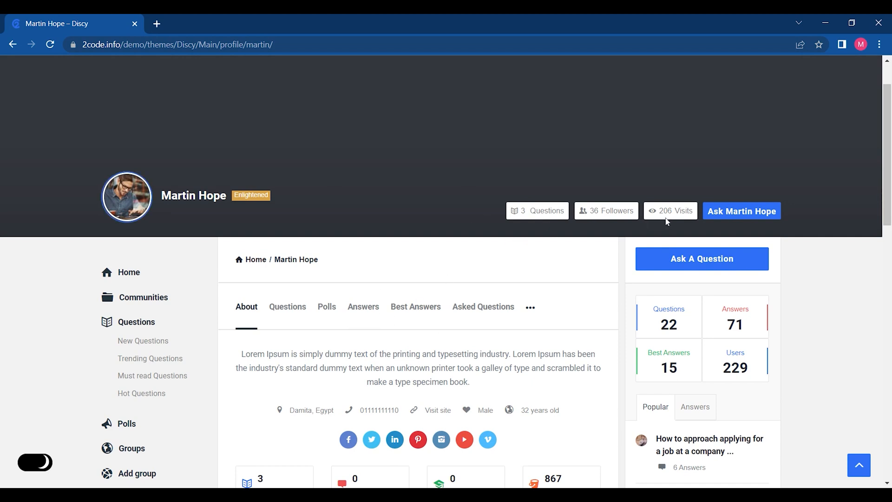
left_click_drag(888, 210, 888, 209)
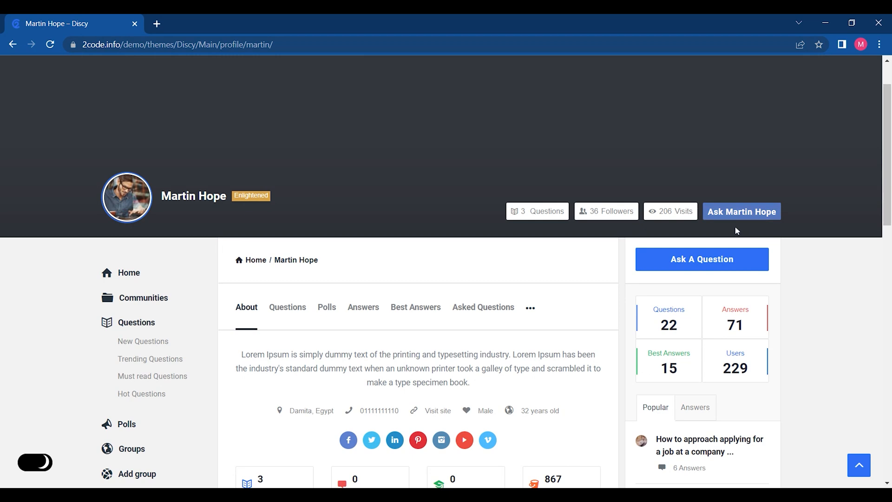
left_click(736, 212)
left_click(550, 99)
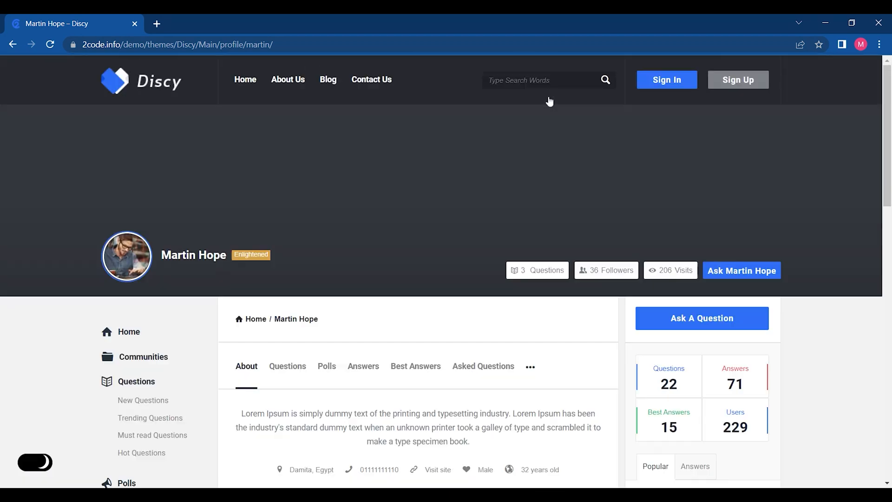
scroll(550, 103, "down", 3)
scroll(446, 273, "down", 1)
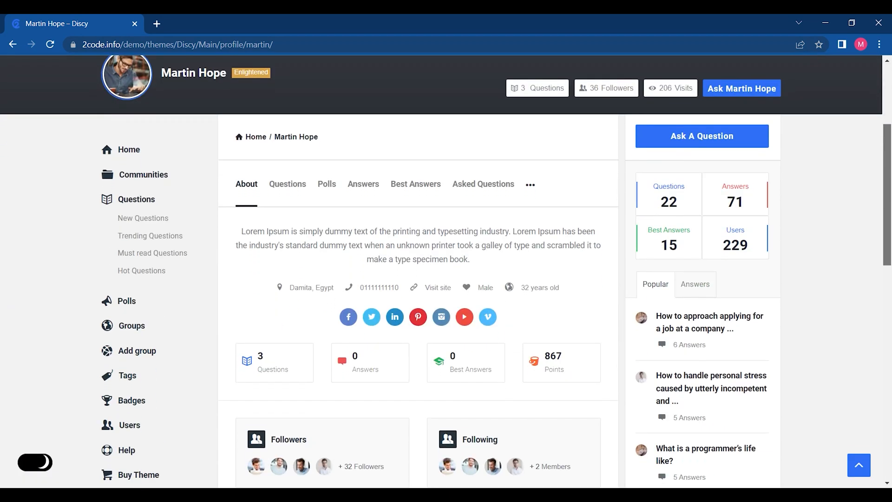
left_click_drag(888, 195, 888, 136)
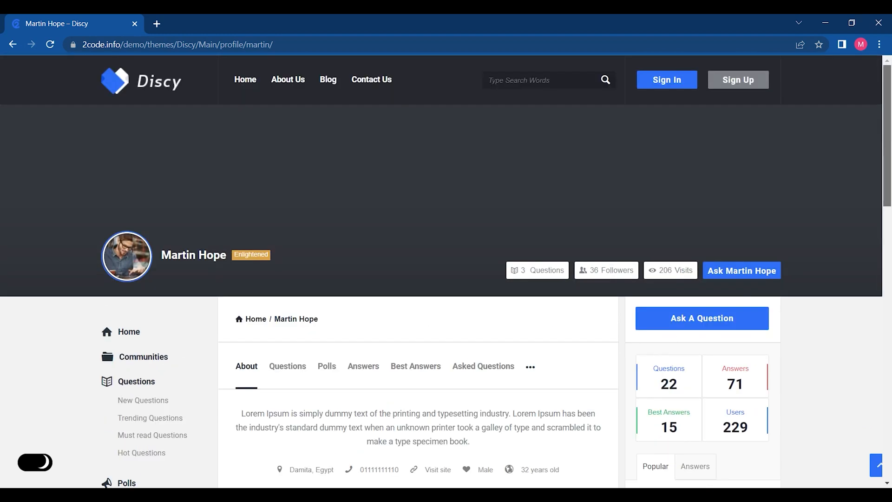
View the Sign Up form from the site header, close it, and return to the demo homepage.
left_click(728, 88)
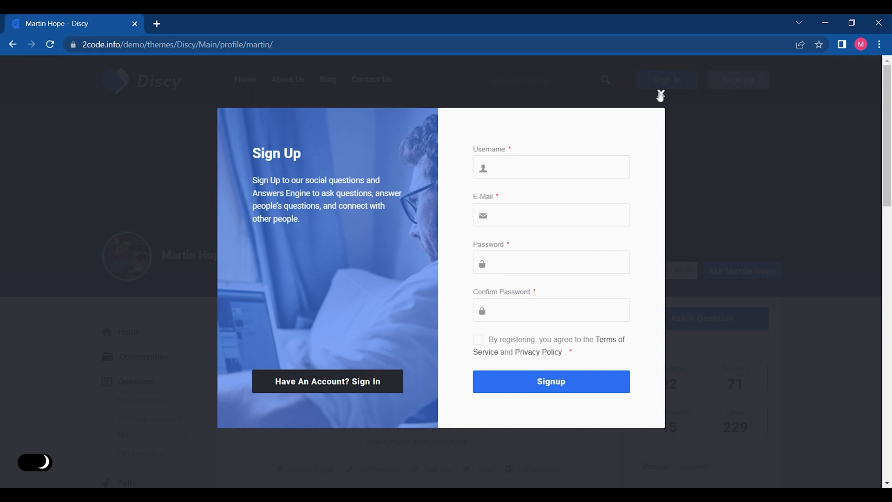
left_click(660, 94)
left_click(181, 92)
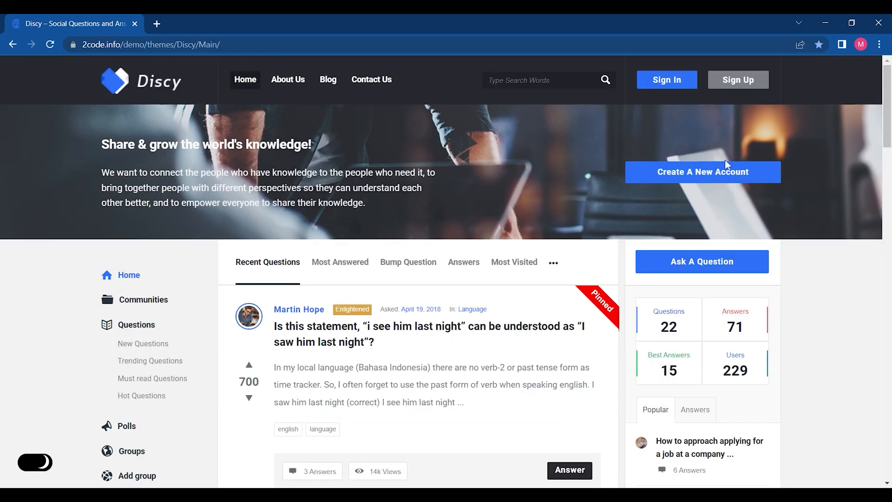
Check the forms that open for Create A New Account and Ask A Question on the homepage, closing each one.
left_click(726, 171)
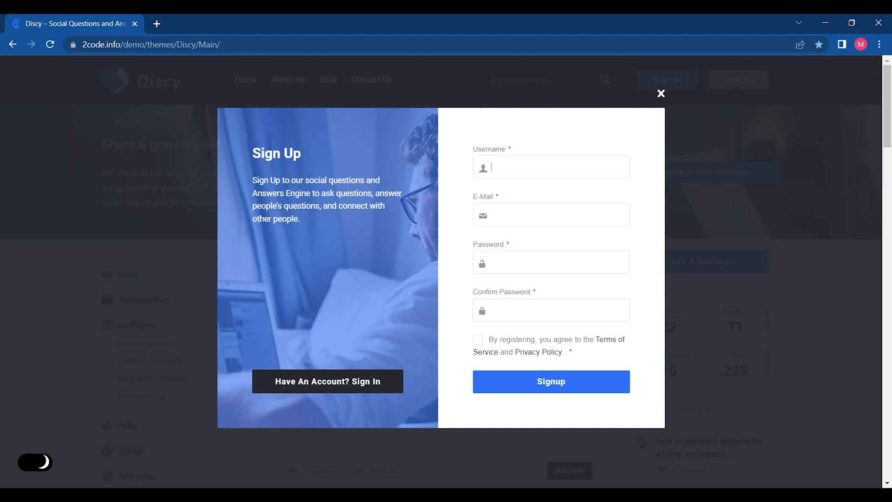
left_click(661, 94)
left_click(683, 261)
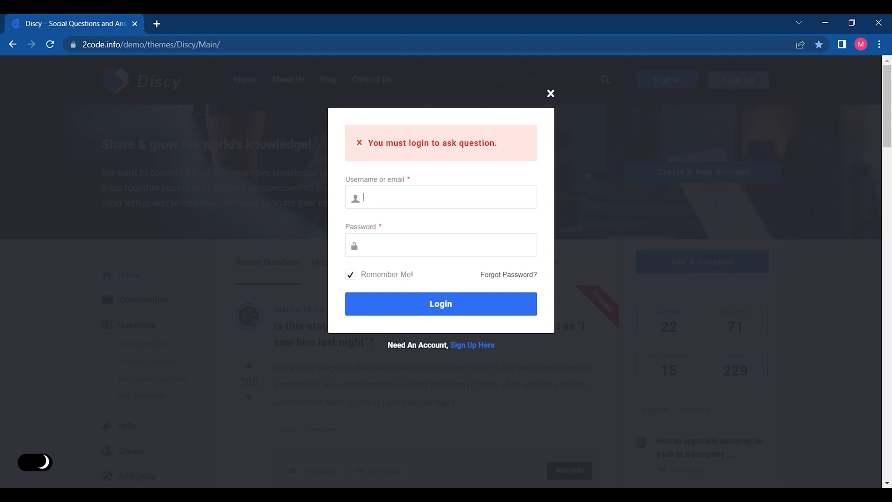
left_click(551, 94)
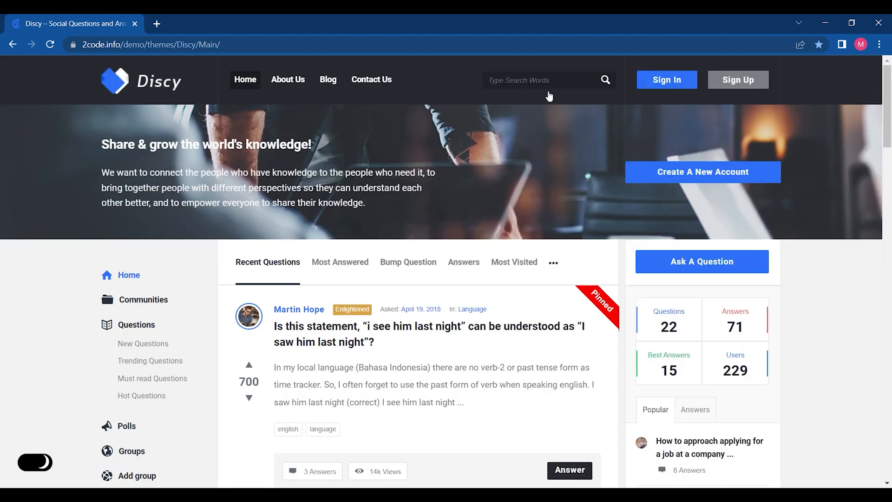